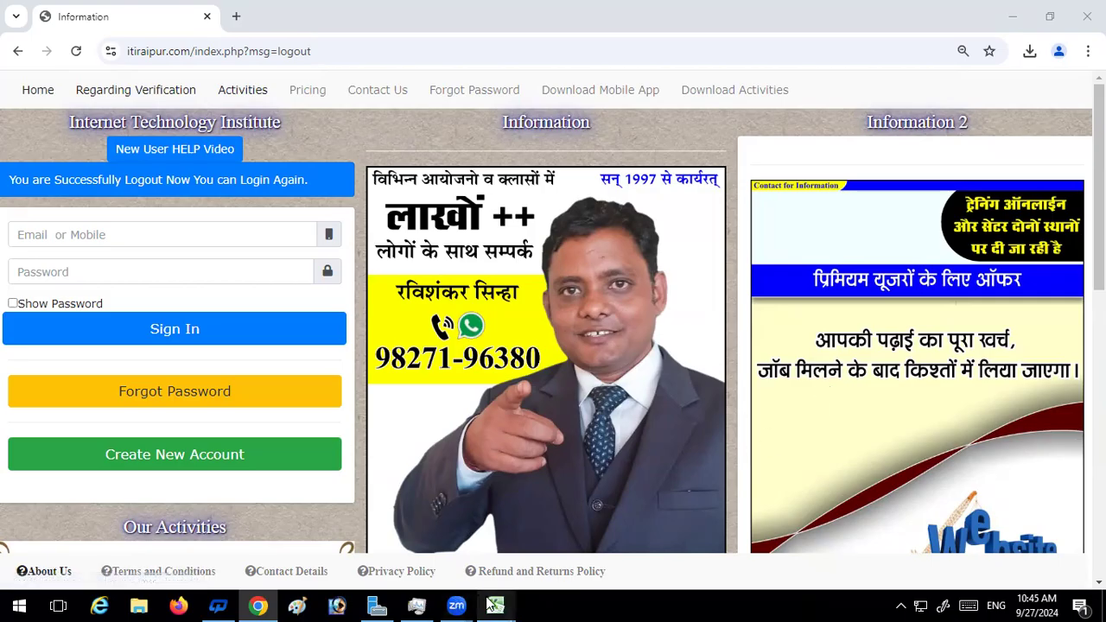
pyautogui.moveTo(496, 606)
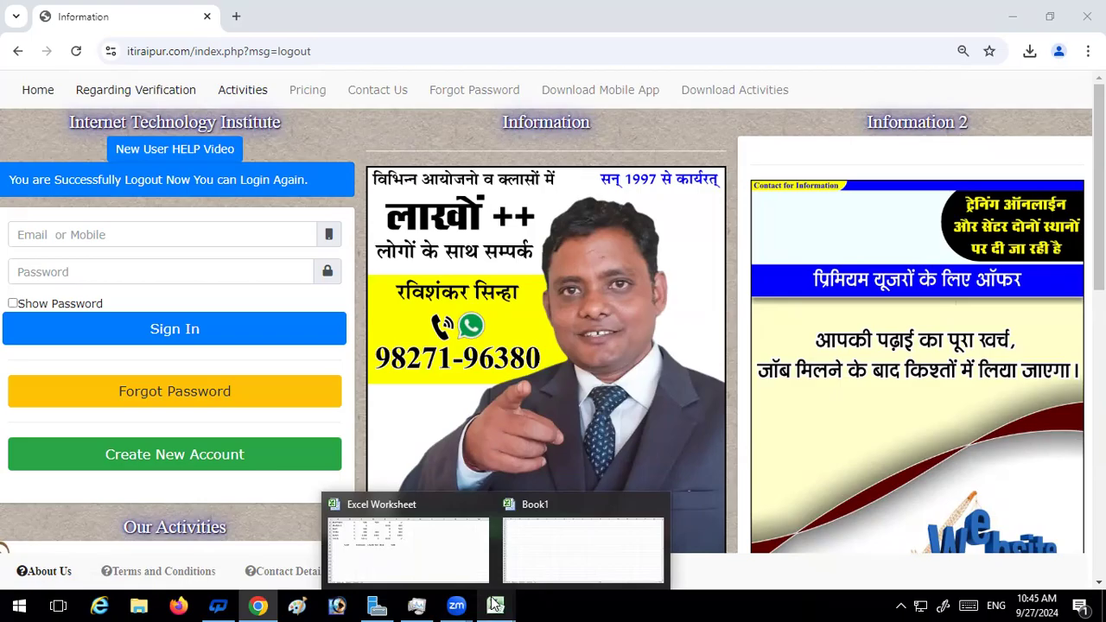
pyautogui.click(553, 558)
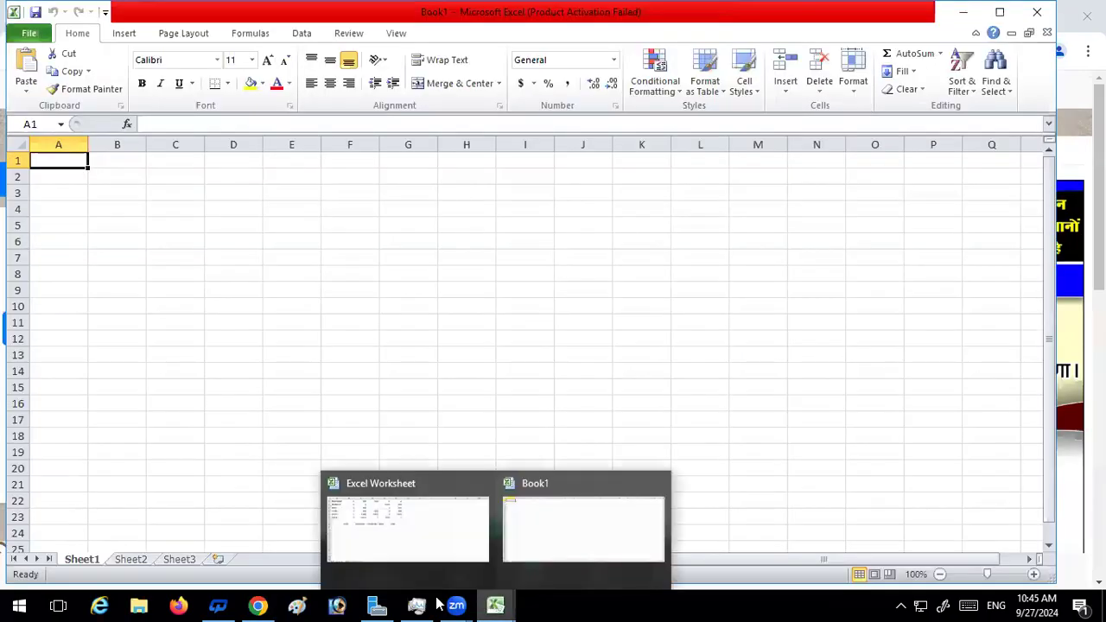
pyautogui.click(257, 605)
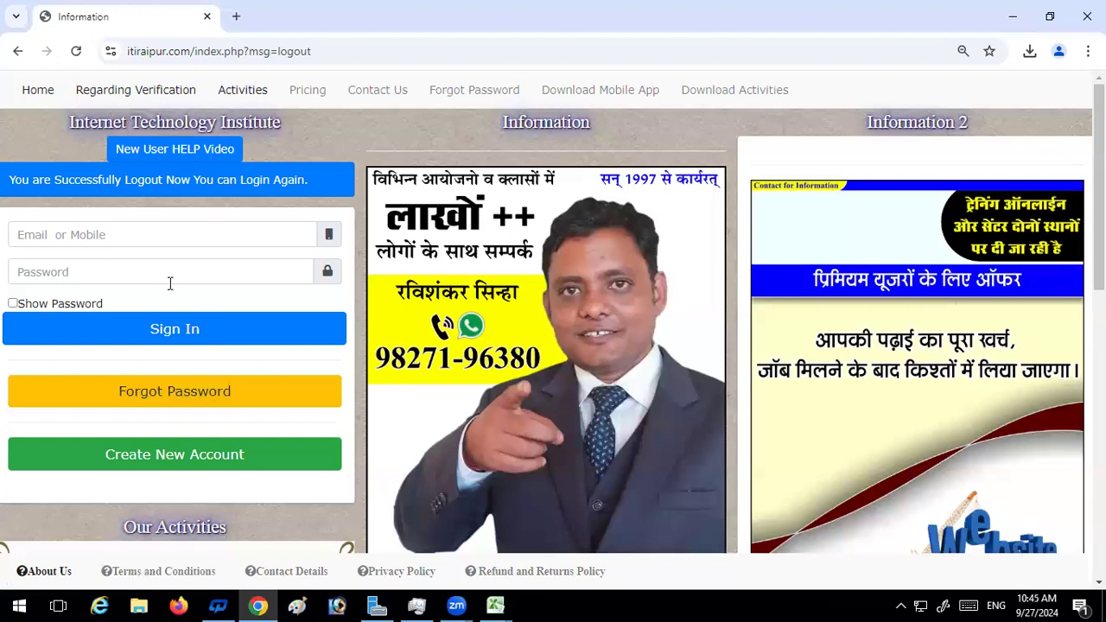
pyautogui.click(100, 235)
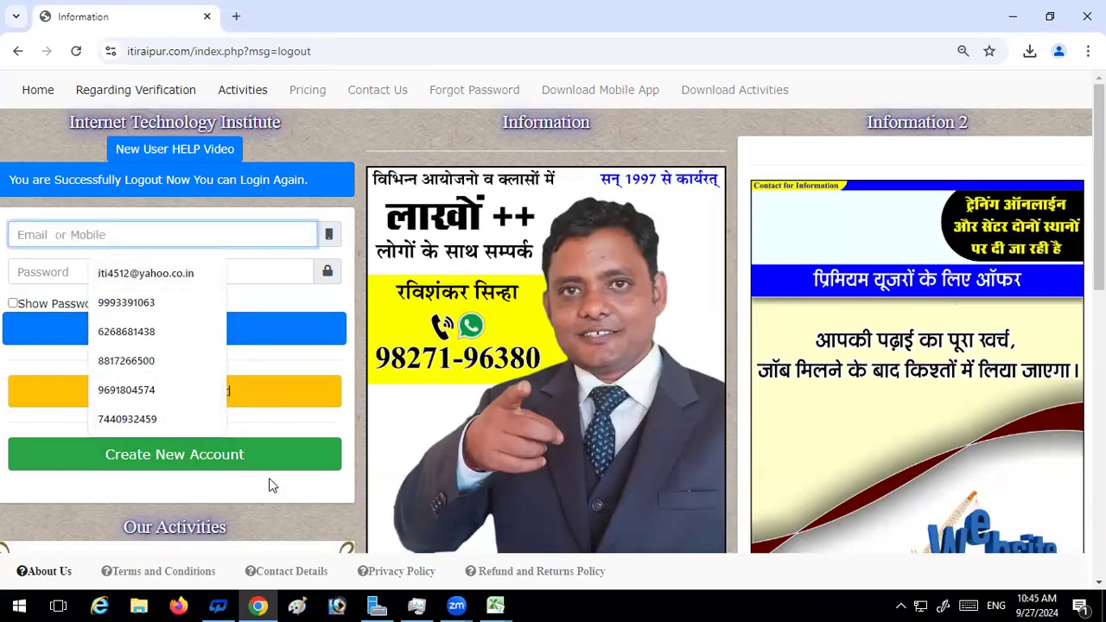
pyautogui.scroll(-1, 269, 478)
# Open the "if" workbook from the Downloads folder in Excel and enable editing
pyautogui.rightClick(564, 605)
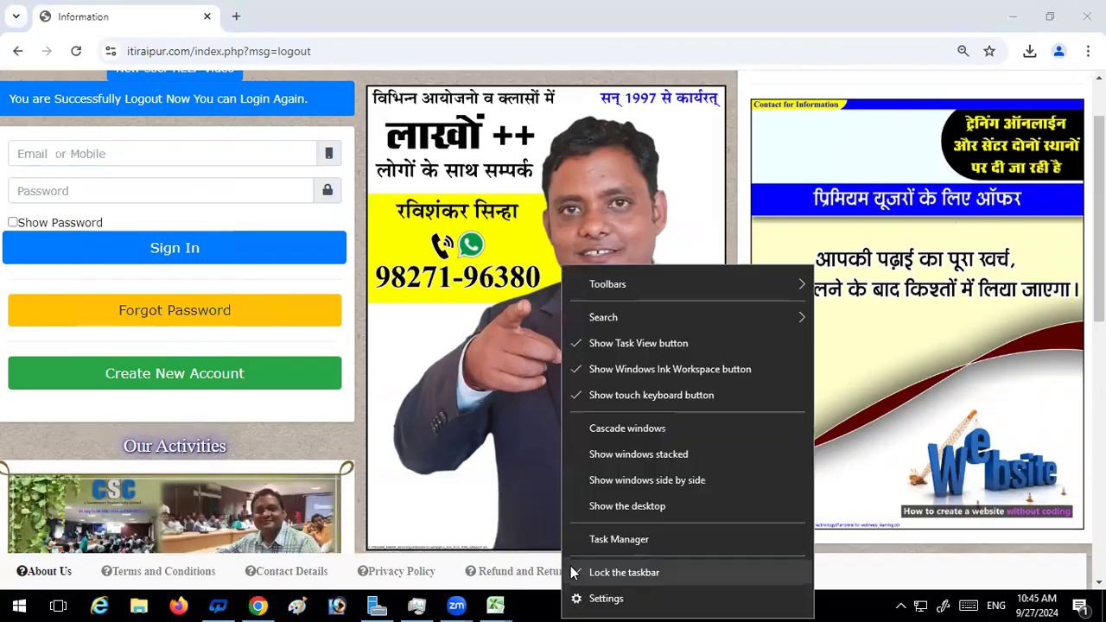
pyautogui.click(619, 505)
pyautogui.doubleClick(31, 114)
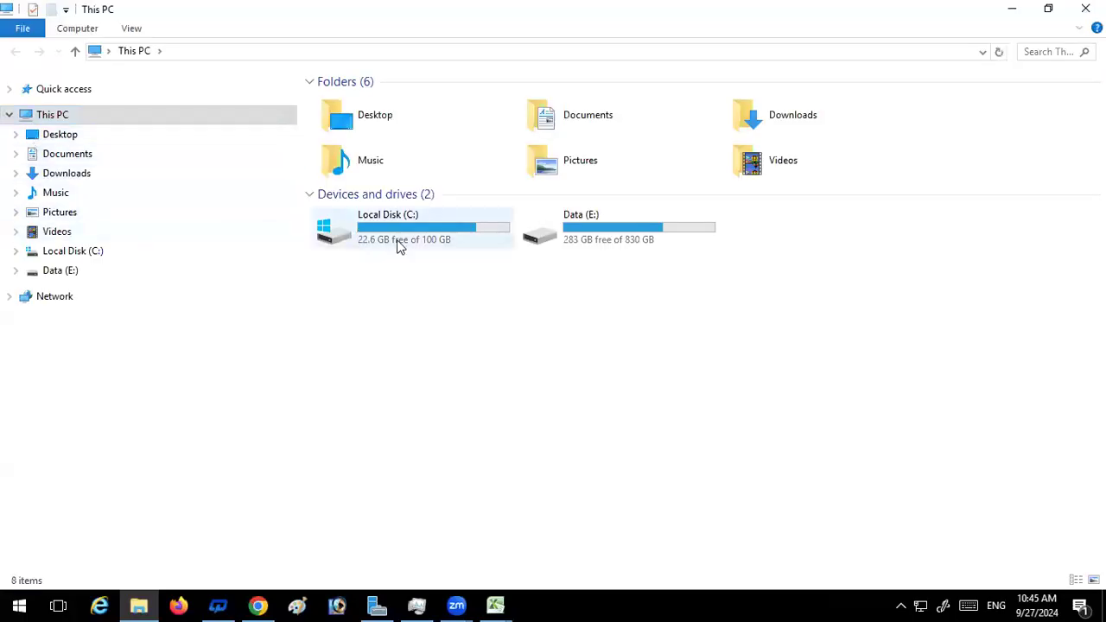
pyautogui.doubleClick(754, 112)
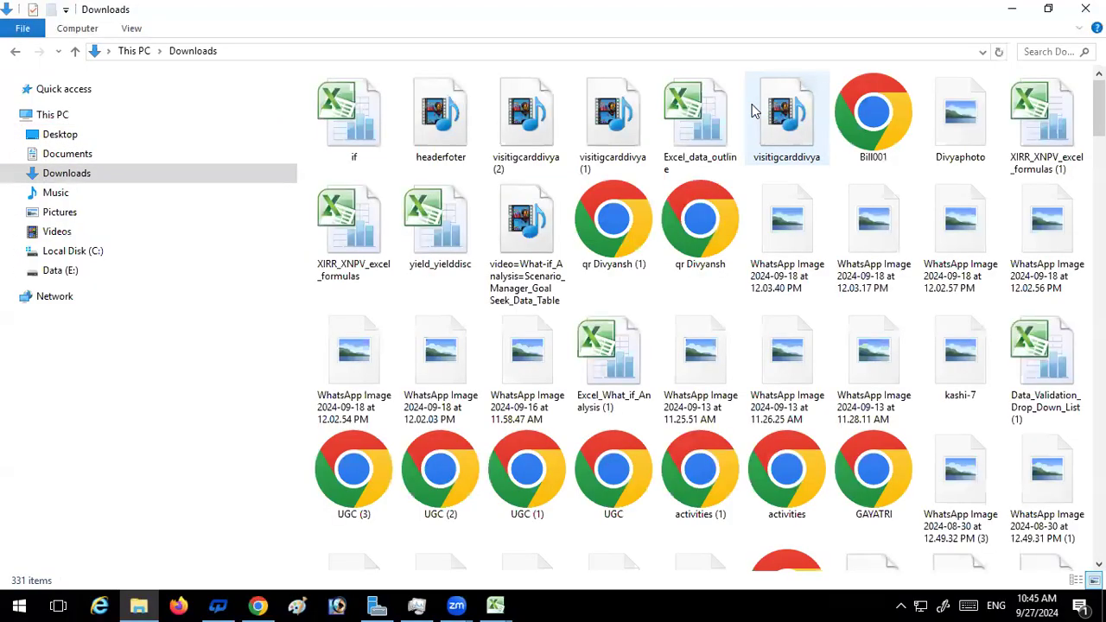
pyautogui.doubleClick(355, 121)
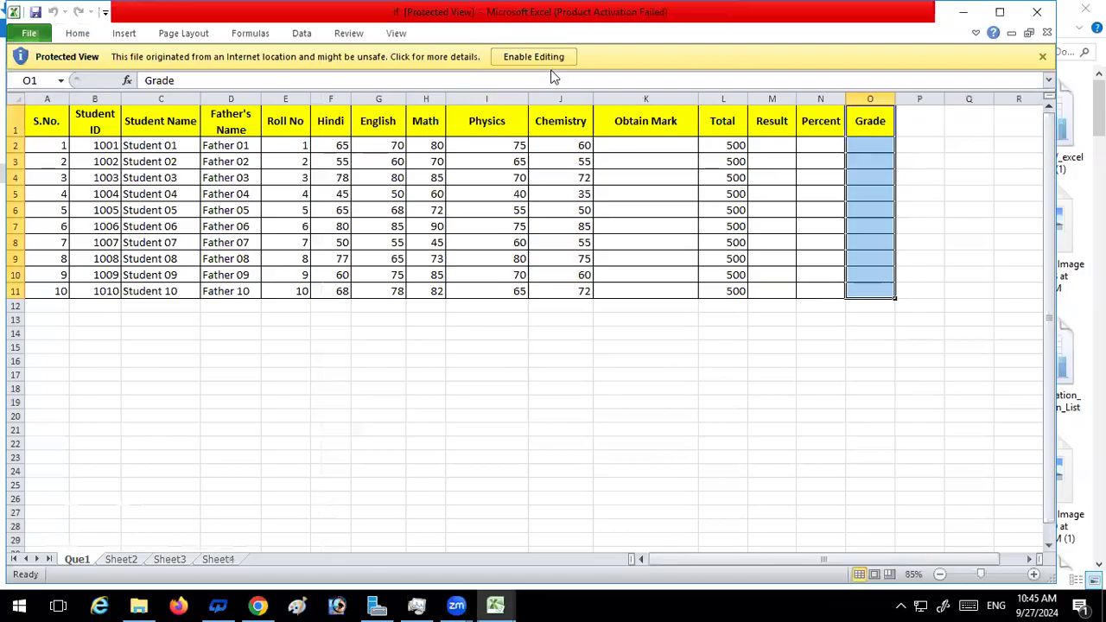
pyautogui.click(531, 56)
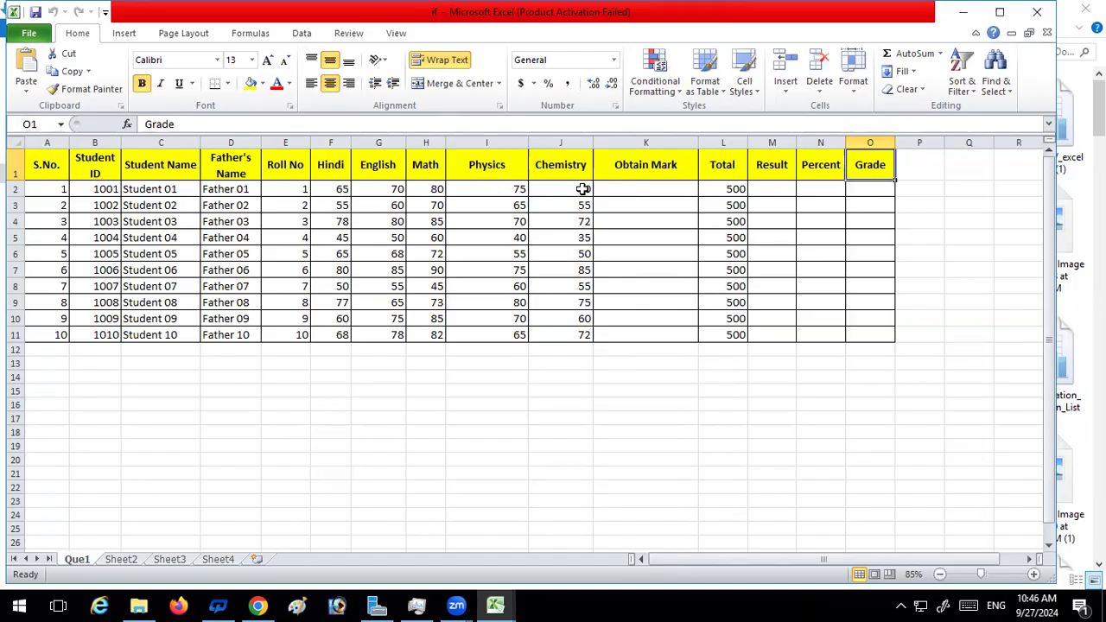
# Calculate the Obtain Mark in K2 with =SUM(F2+G2+H2+I2+J2) and fill the formula down to K11
pyautogui.click(648, 191)
pyautogui.write('=')
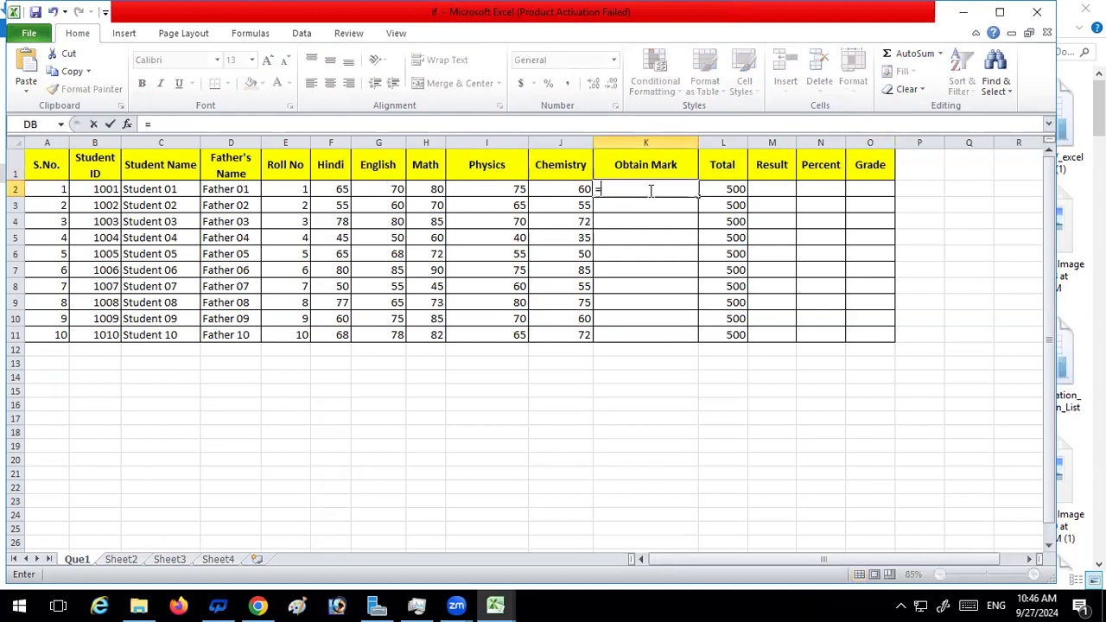
pyautogui.write('sum')
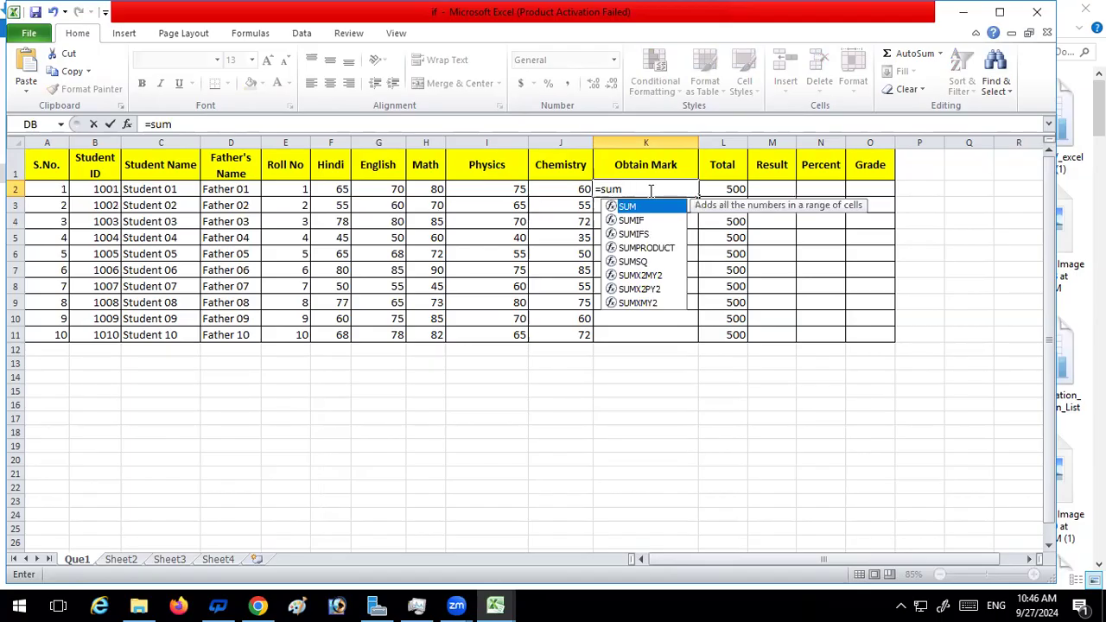
pyautogui.press('Tab')
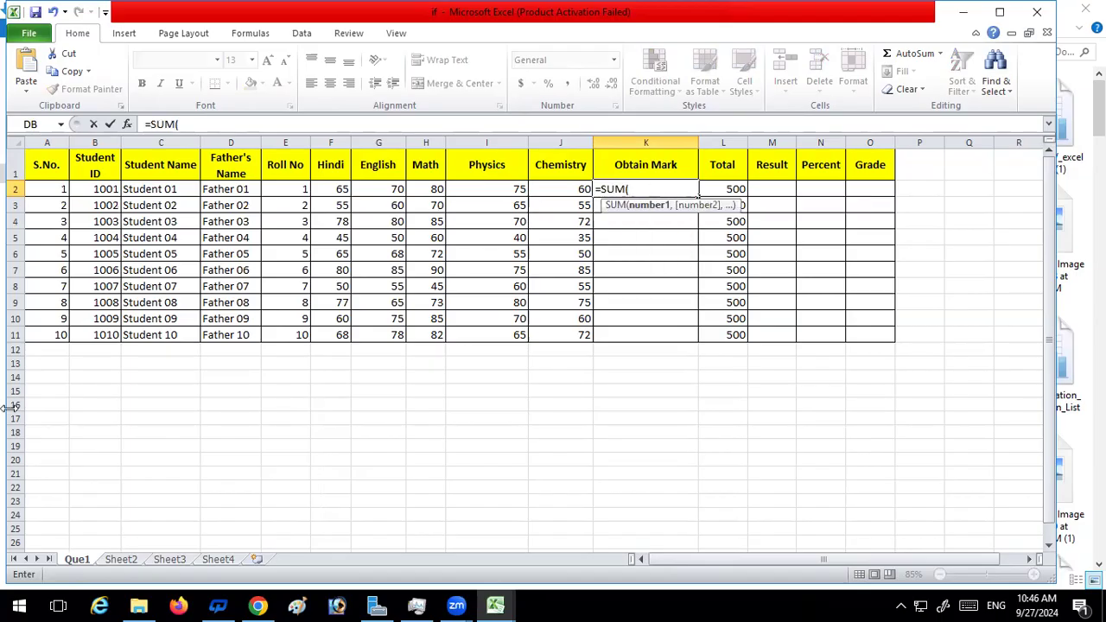
pyautogui.click(341, 192)
pyautogui.write('+')
pyautogui.click(382, 188)
pyautogui.write('+')
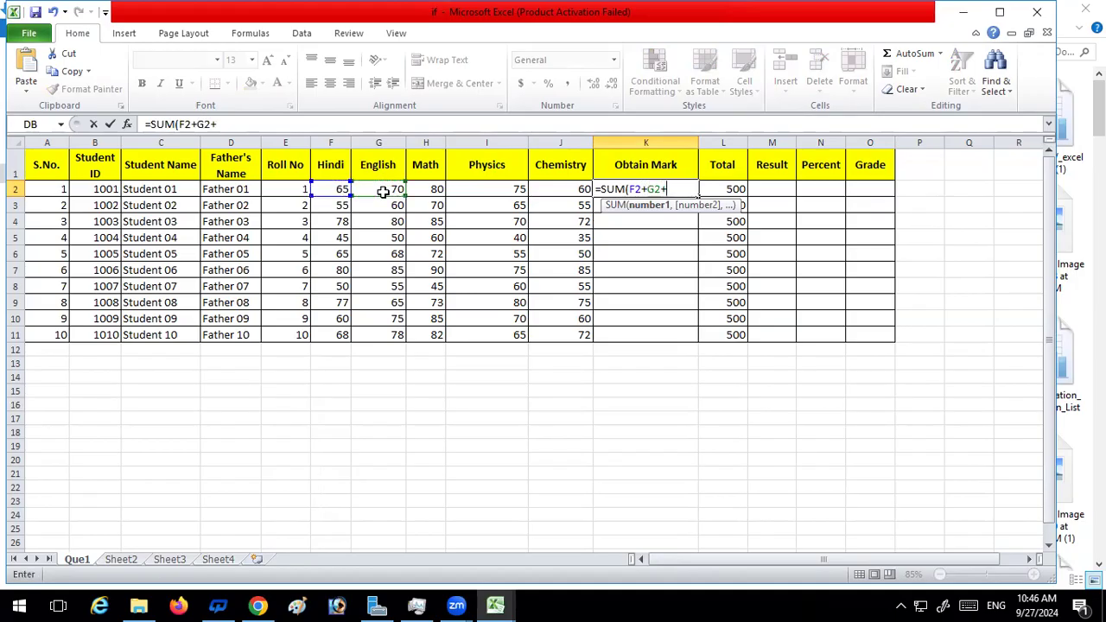
pyautogui.click(430, 189)
pyautogui.write('+')
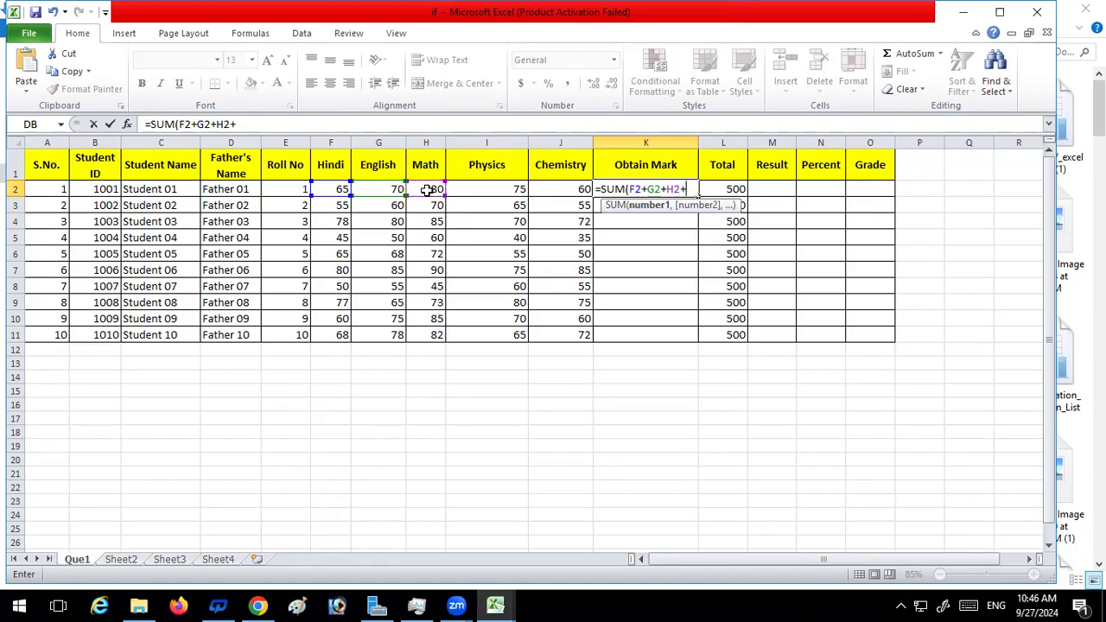
pyautogui.click(498, 189)
pyautogui.write('+')
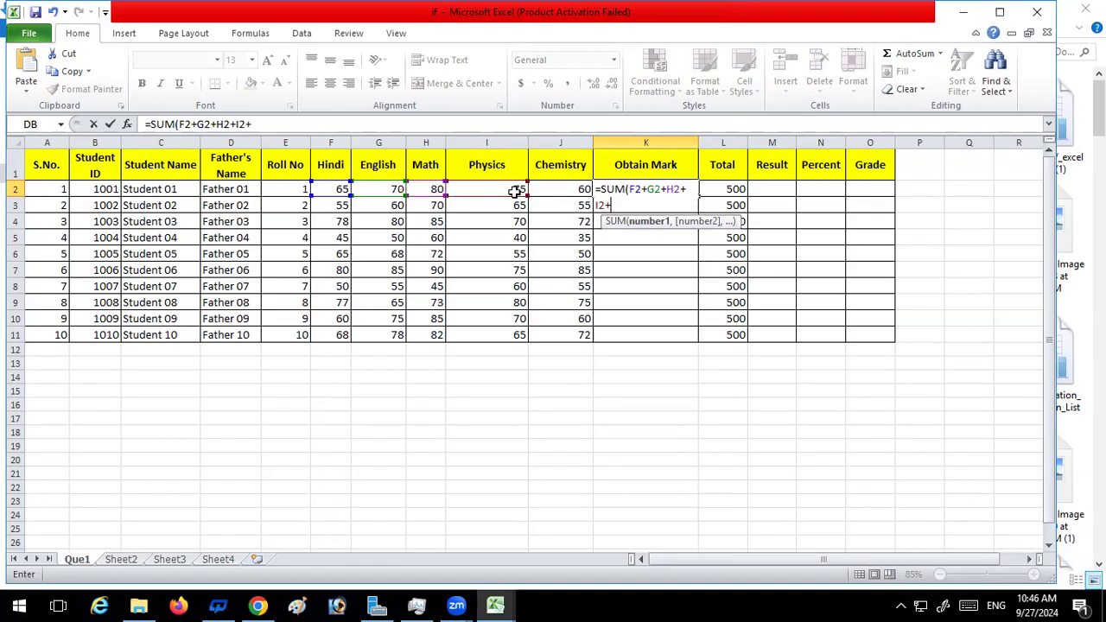
pyautogui.click(577, 189)
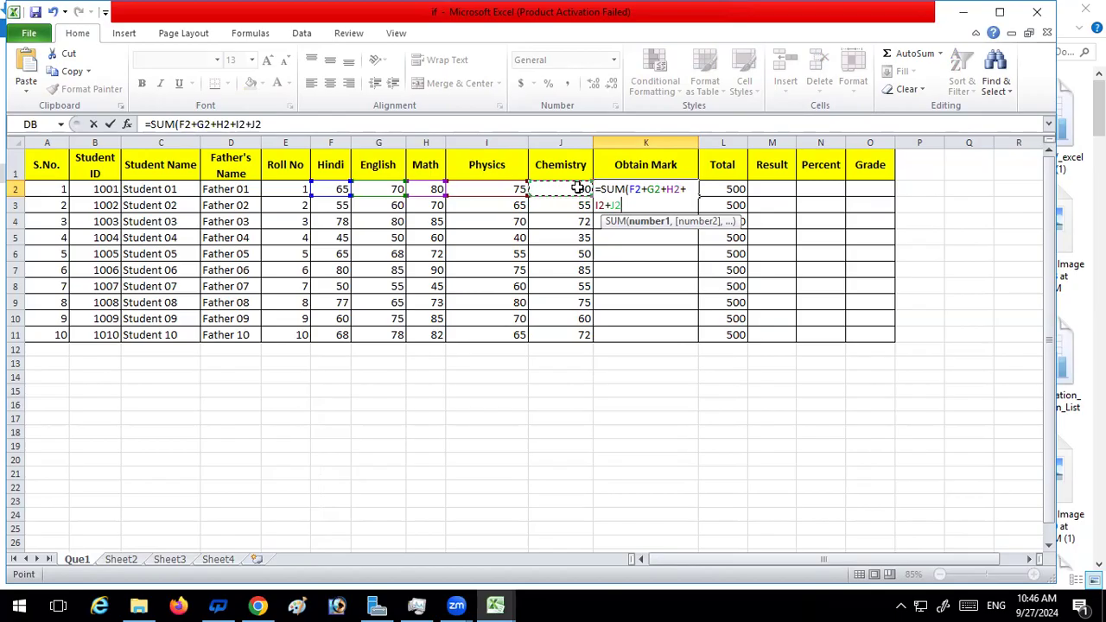
pyautogui.write(')')
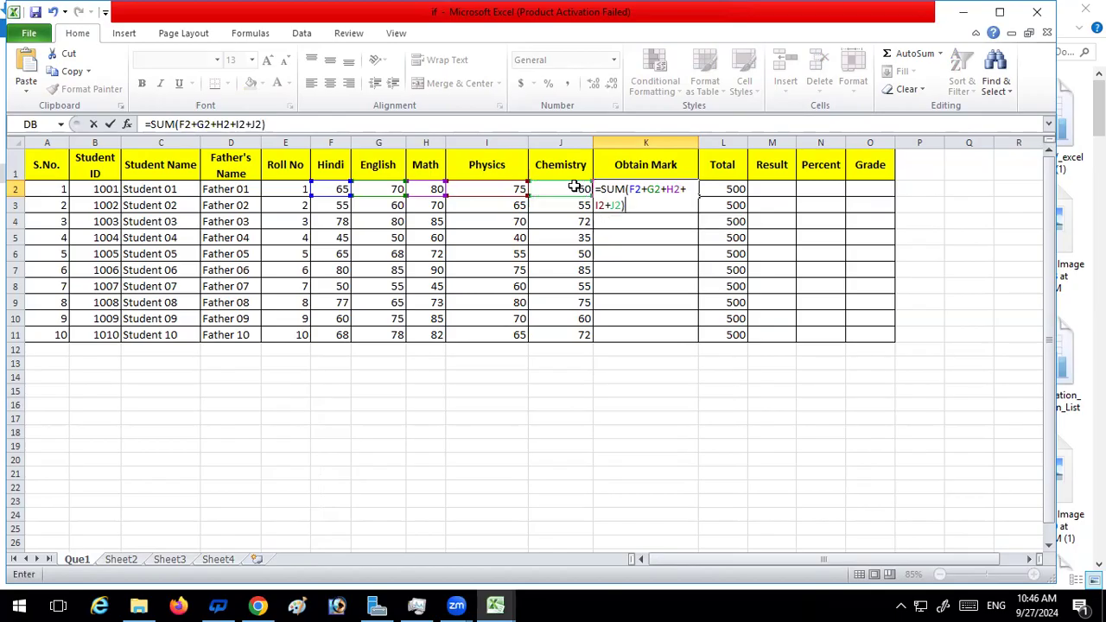
pyautogui.press('Return')
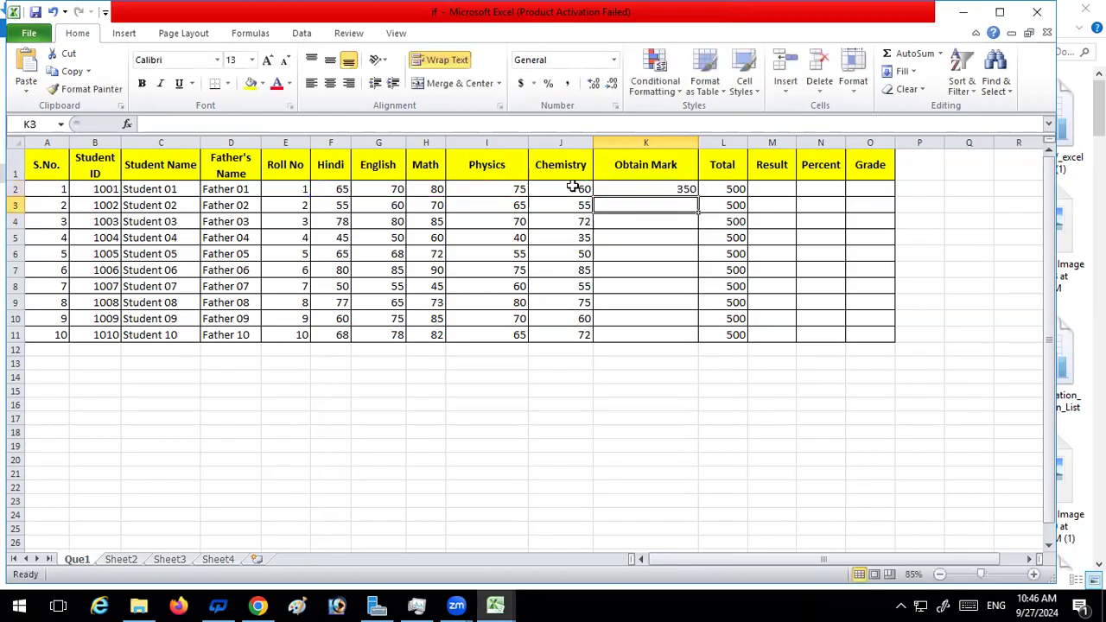
pyautogui.click(637, 184)
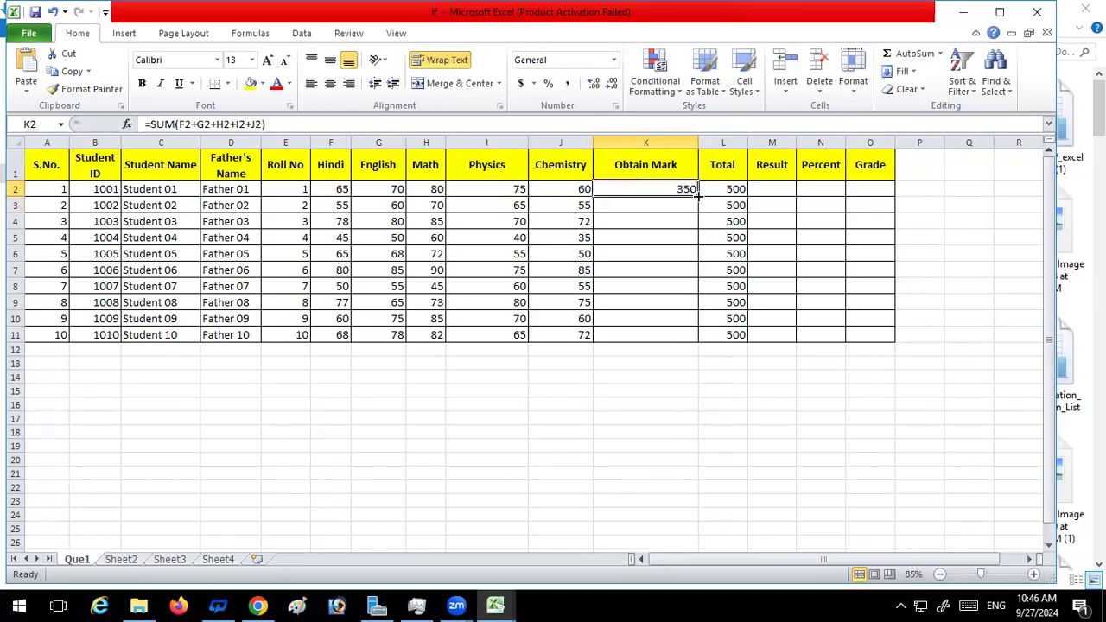
pyautogui.doubleClick(700, 193)
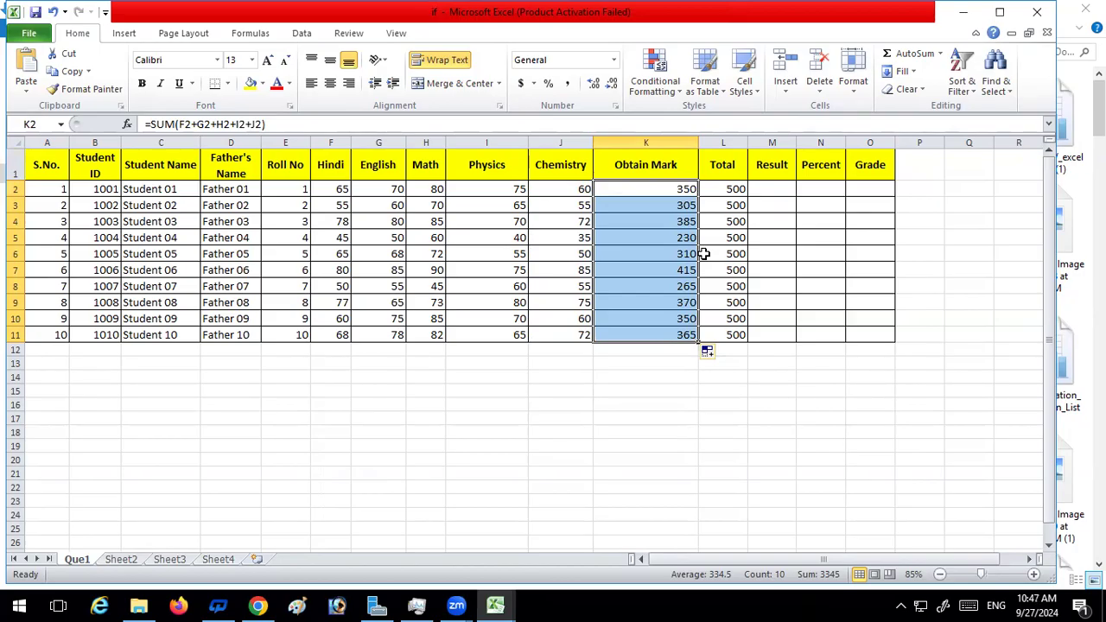
# Enter =IF(K2<200,) in the first Result cell, M2, and fill the formula down to M11
pyautogui.click(774, 188)
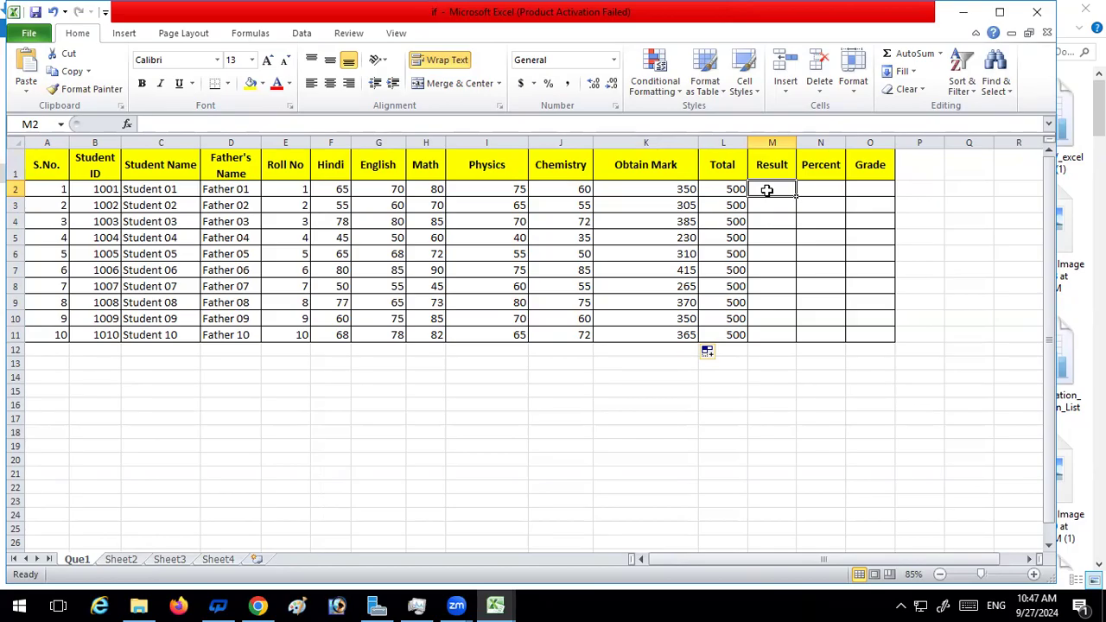
pyautogui.write('=')
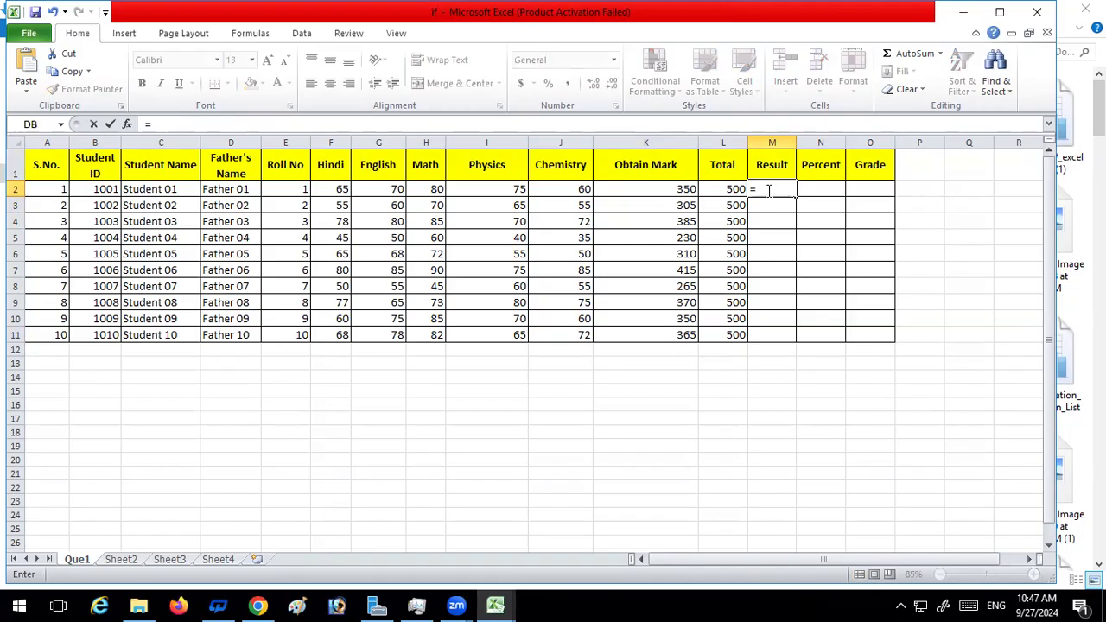
pyautogui.write('if')
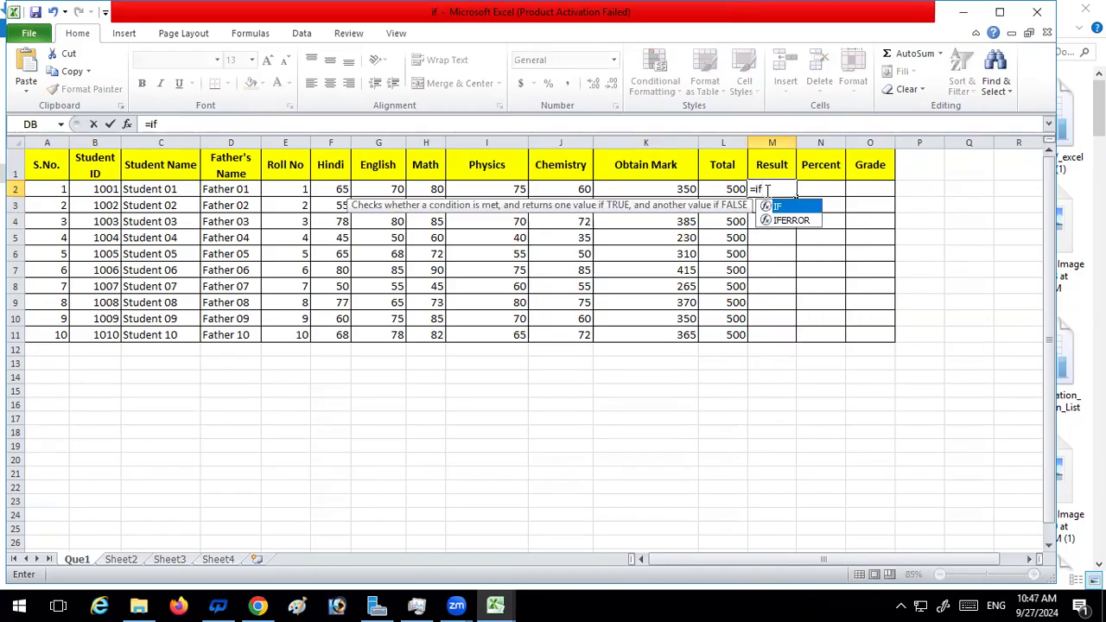
pyautogui.press('Tab')
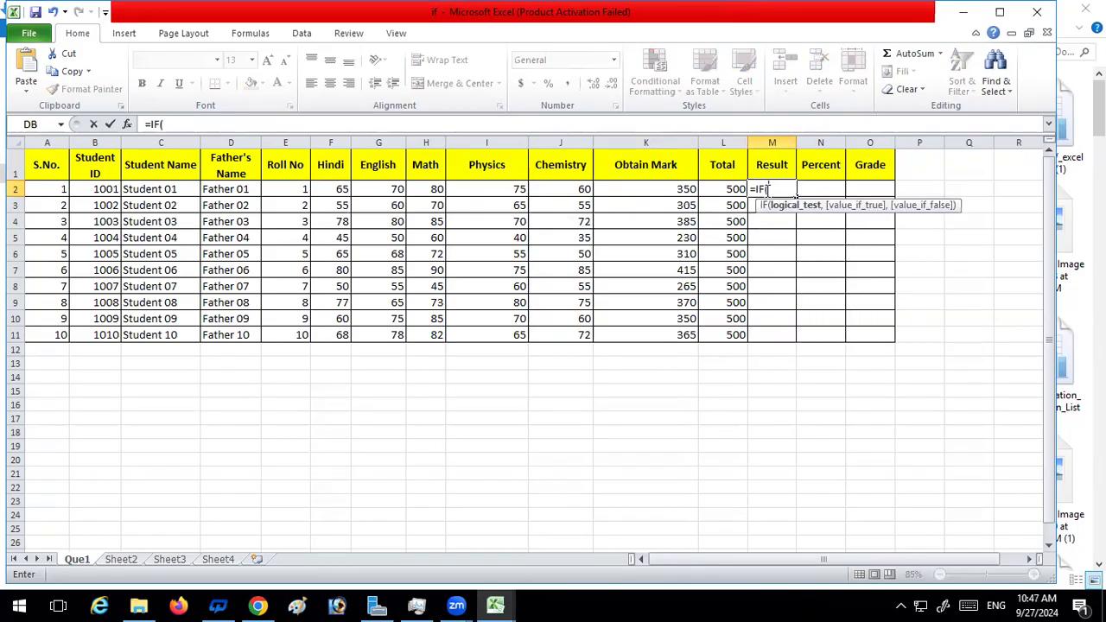
pyautogui.click(672, 188)
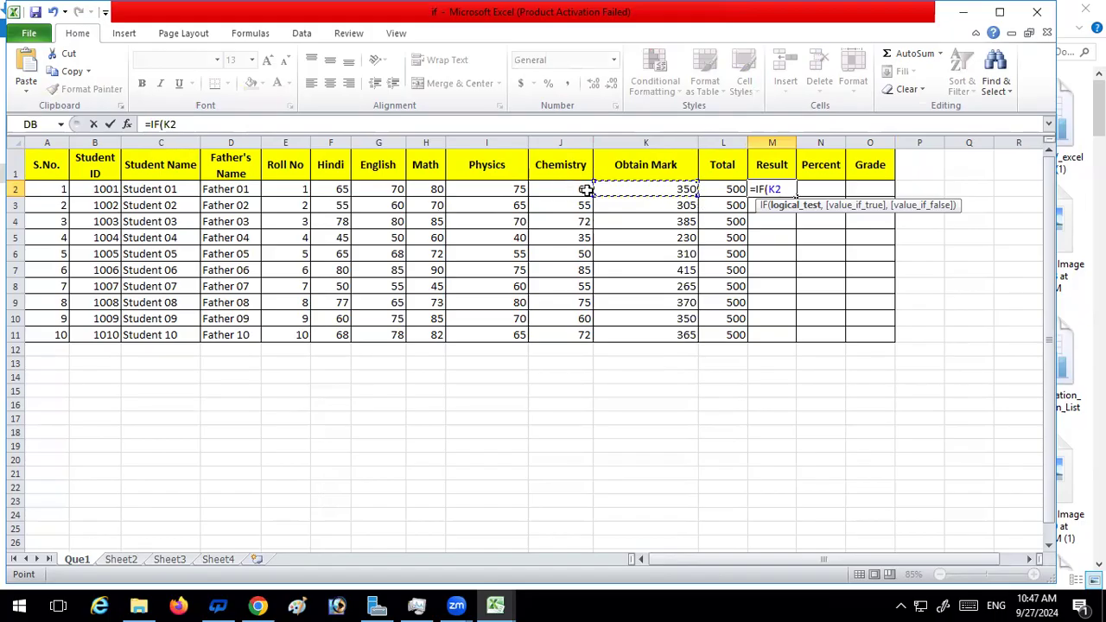
pyautogui.write('<20')
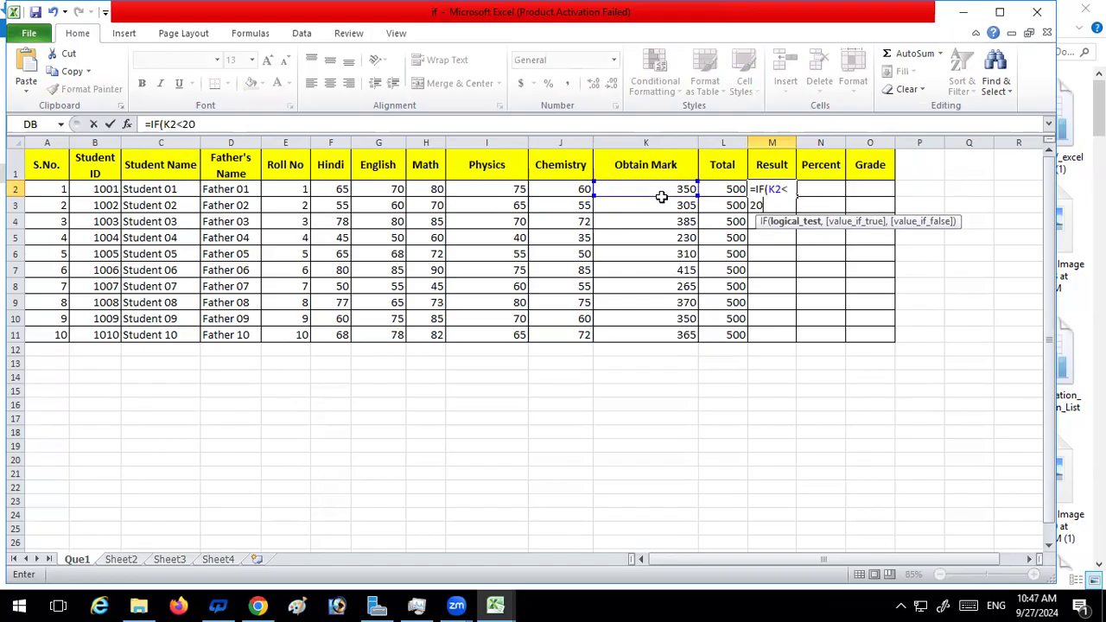
pyautogui.write('0,')
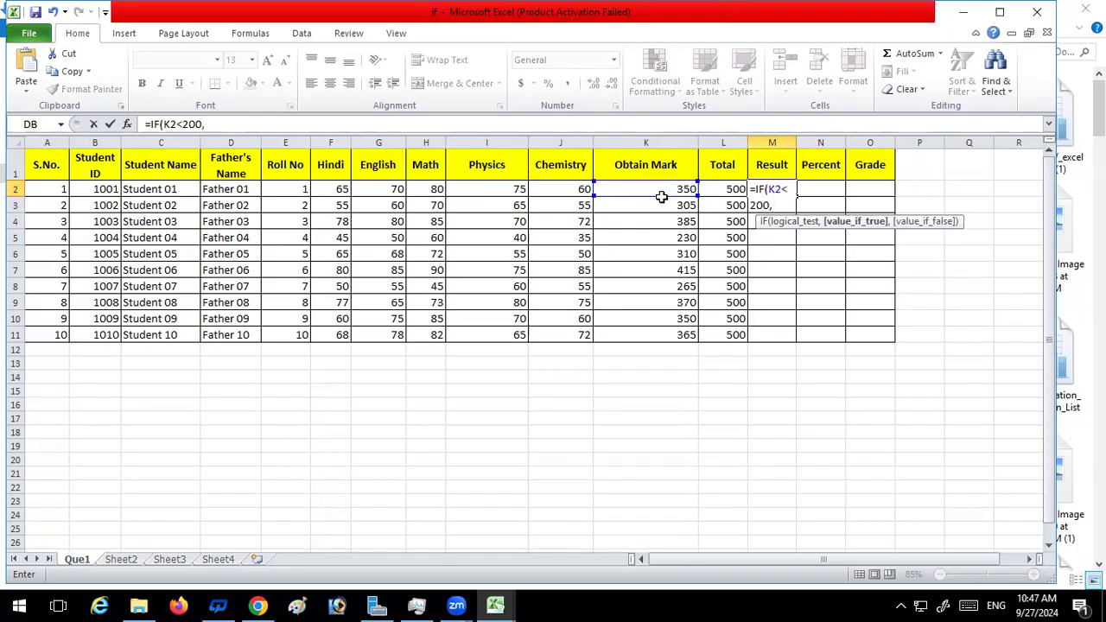
pyautogui.press('Return')
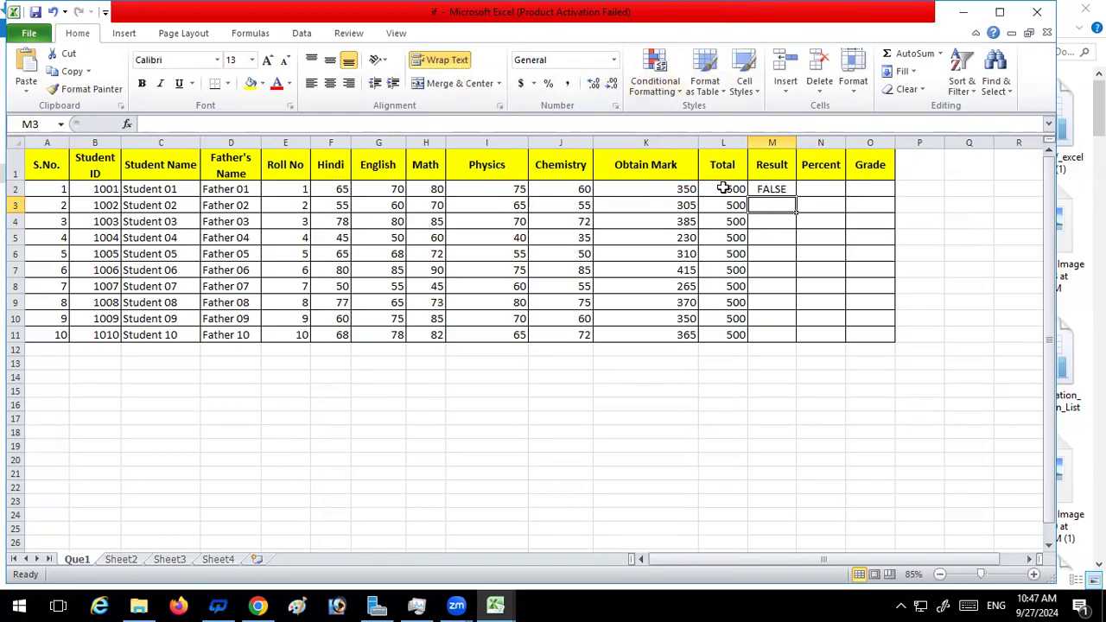
pyautogui.click(789, 189)
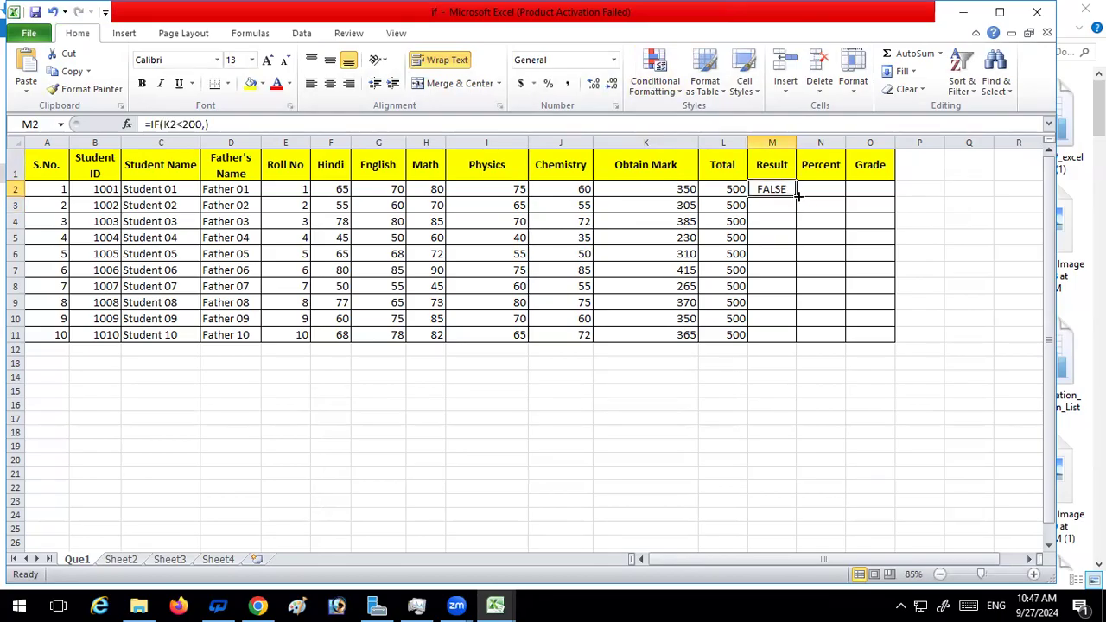
pyautogui.doubleClick(796, 197)
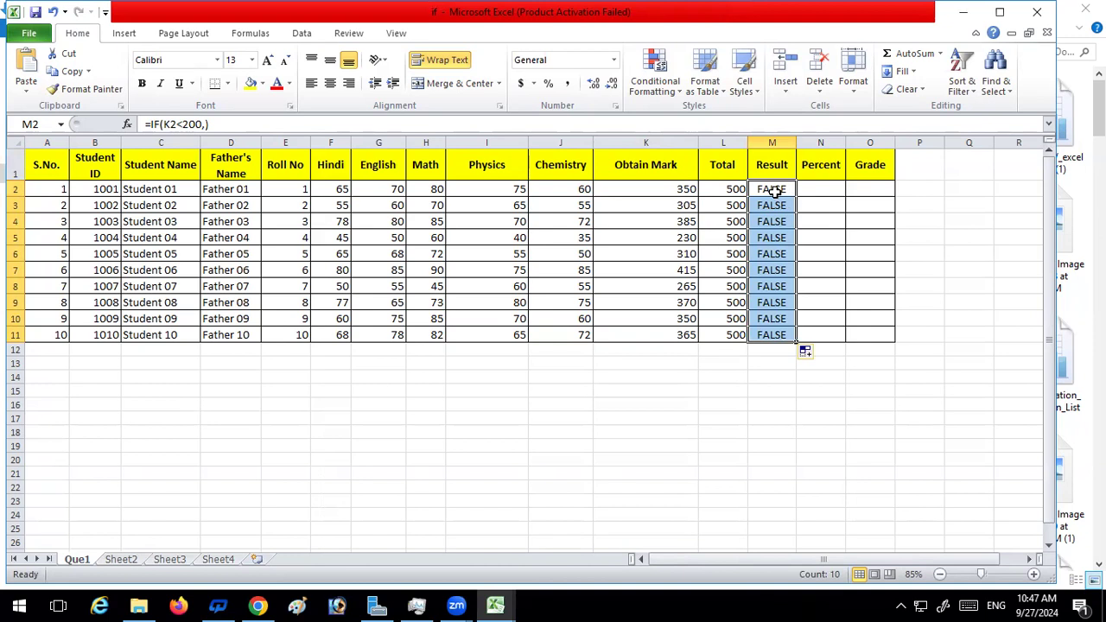
# Change the Result formula in M2 to =IF(K2>200,) and fill it down to M11
pyautogui.click(774, 190)
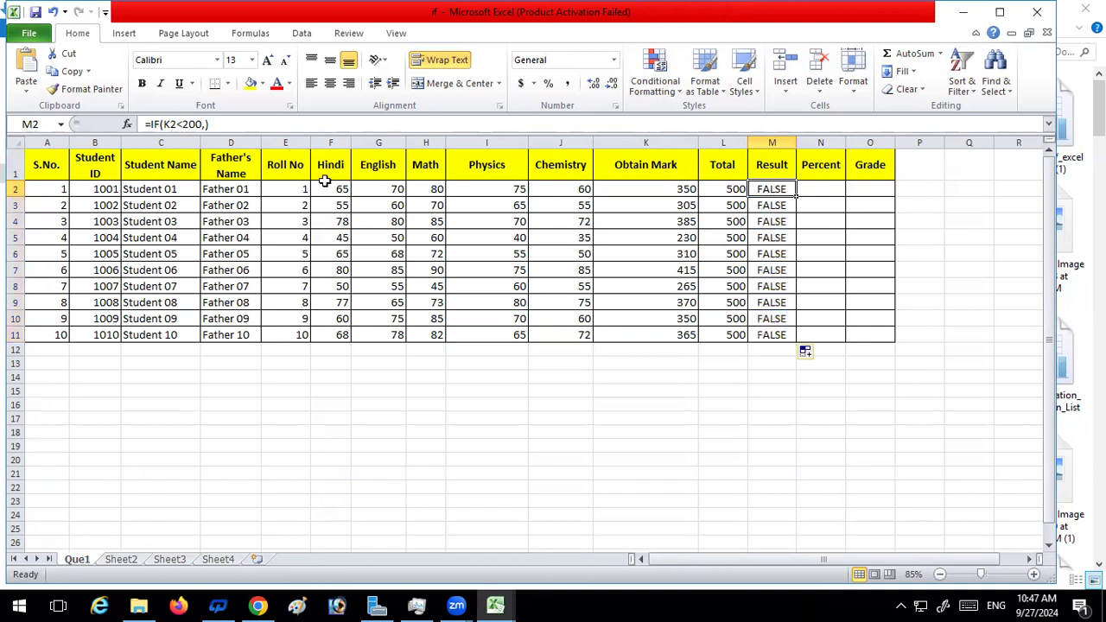
pyautogui.click(182, 124)
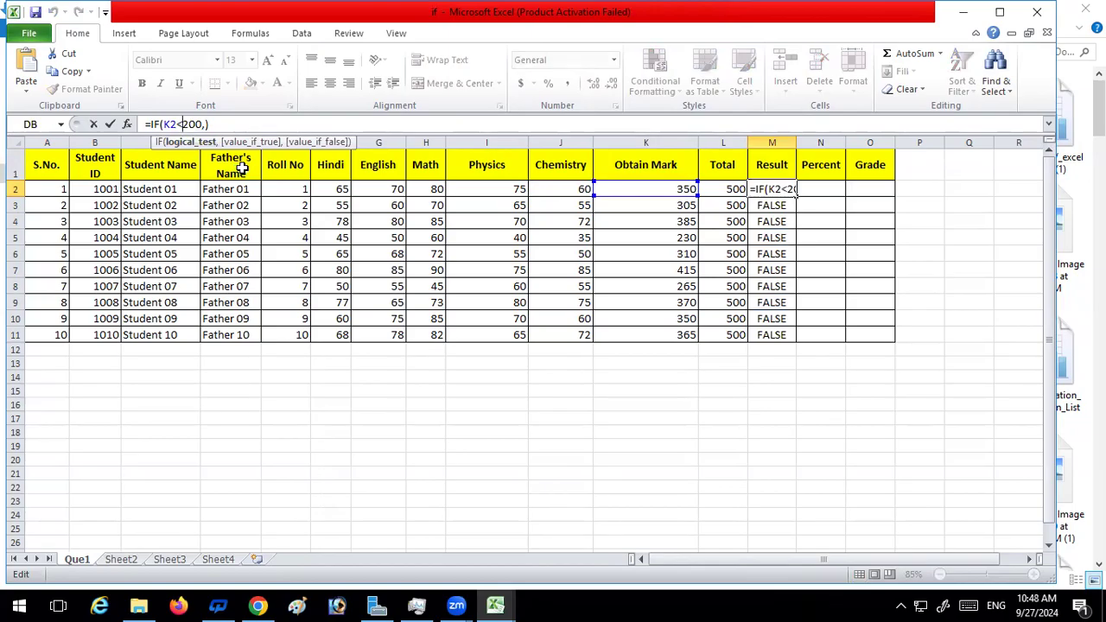
pyautogui.press('BackSpace')
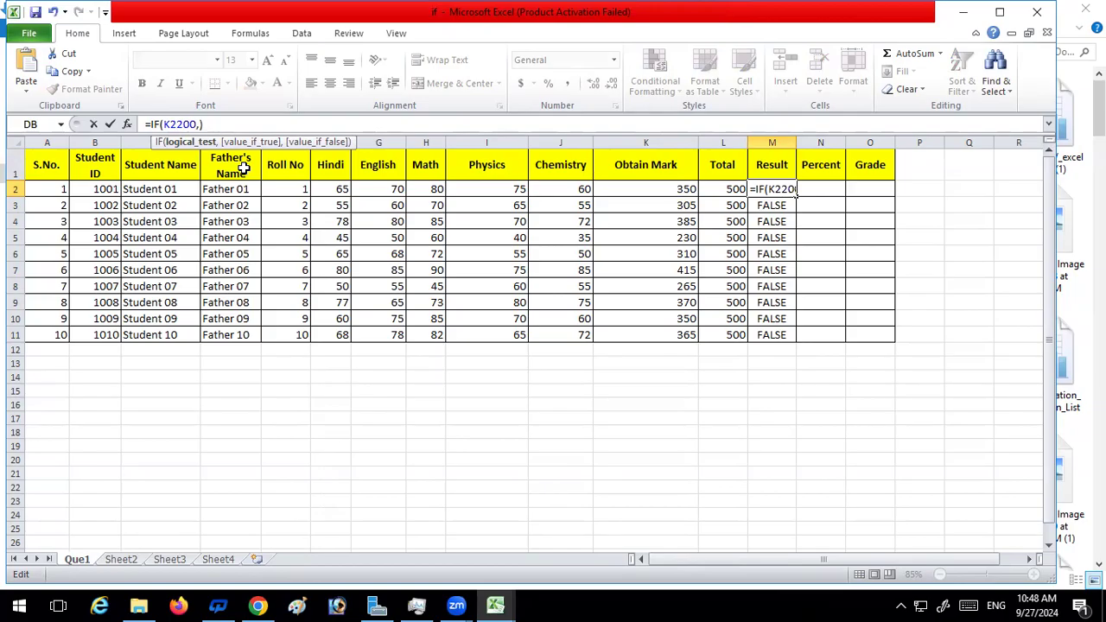
pyautogui.write('>')
pyautogui.press('Return')
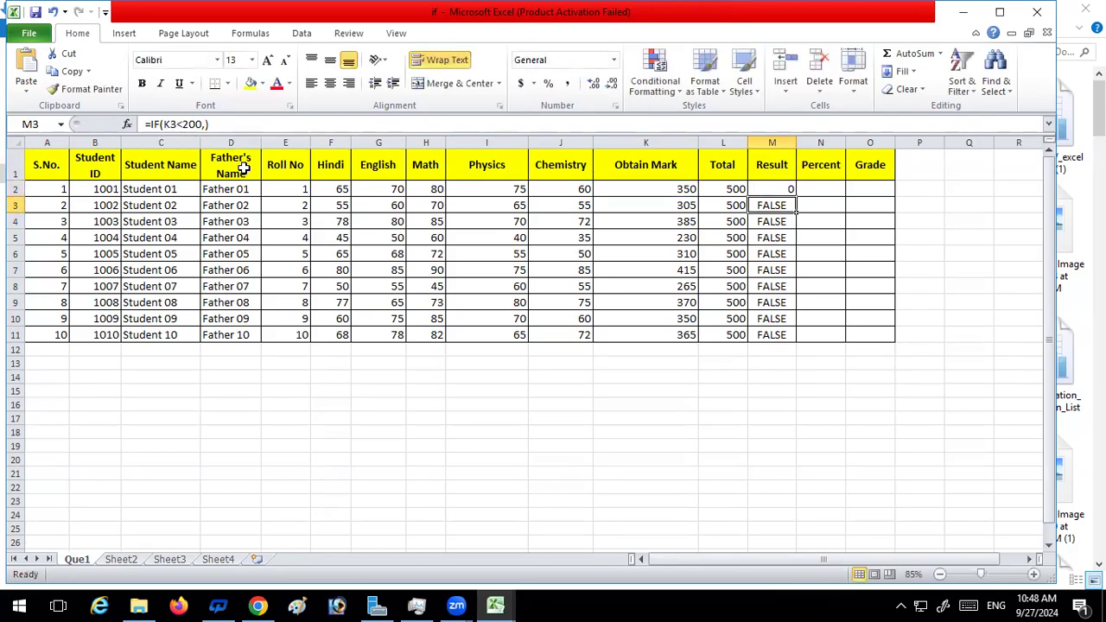
pyautogui.click(789, 192)
pyautogui.doubleClick(799, 197)
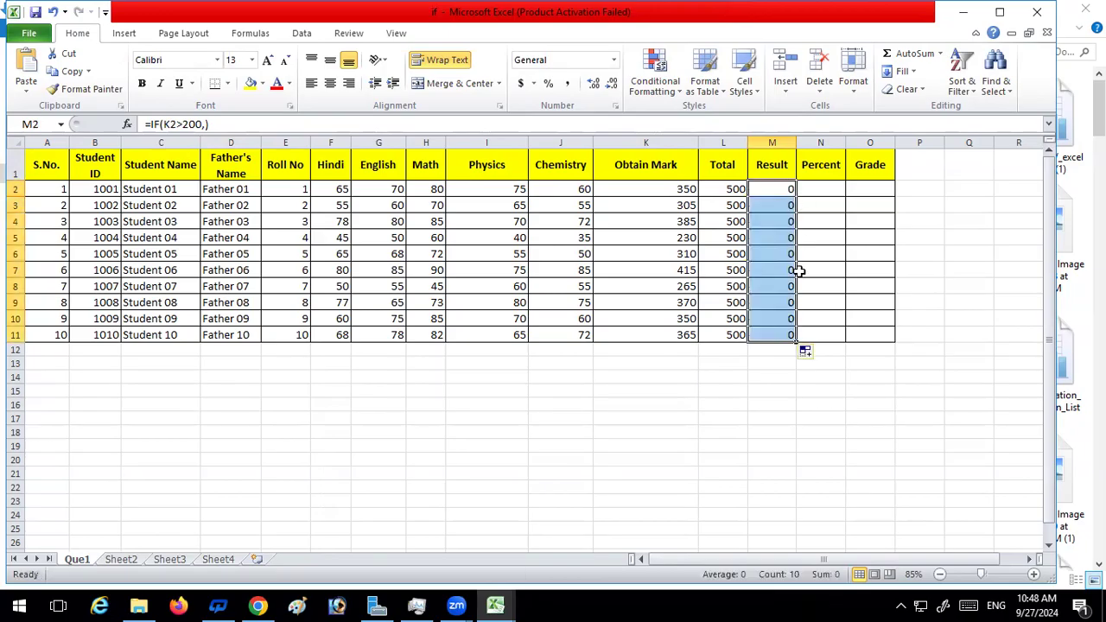
# Review the completed Result column and the example IF formulas on Sheet2, and return to the Que1 sheet
pyautogui.click(773, 365)
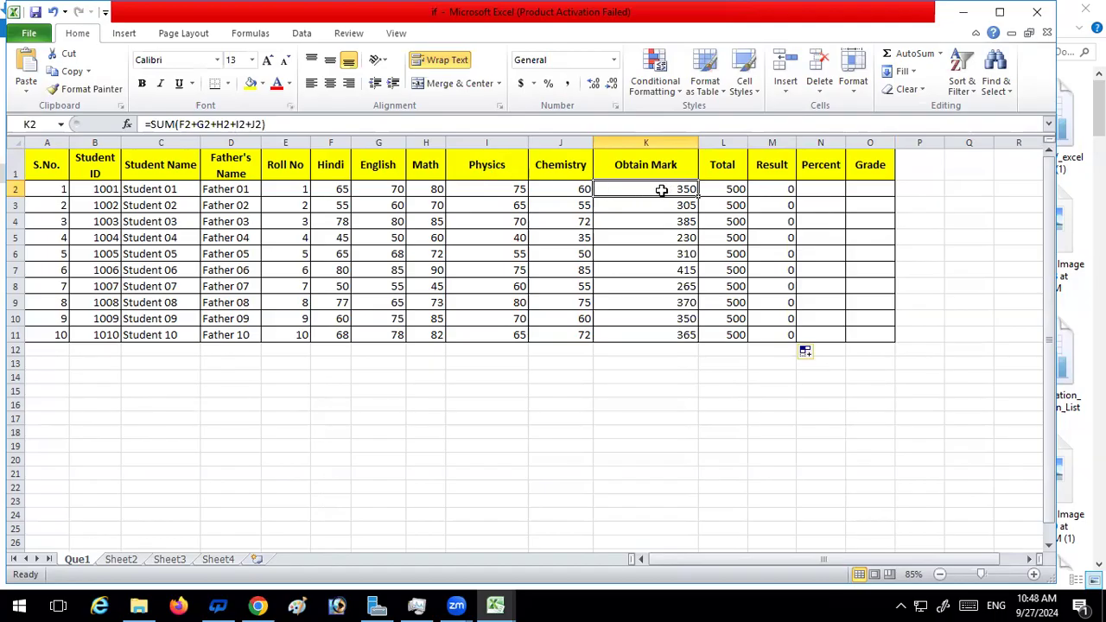
pyautogui.click(131, 561)
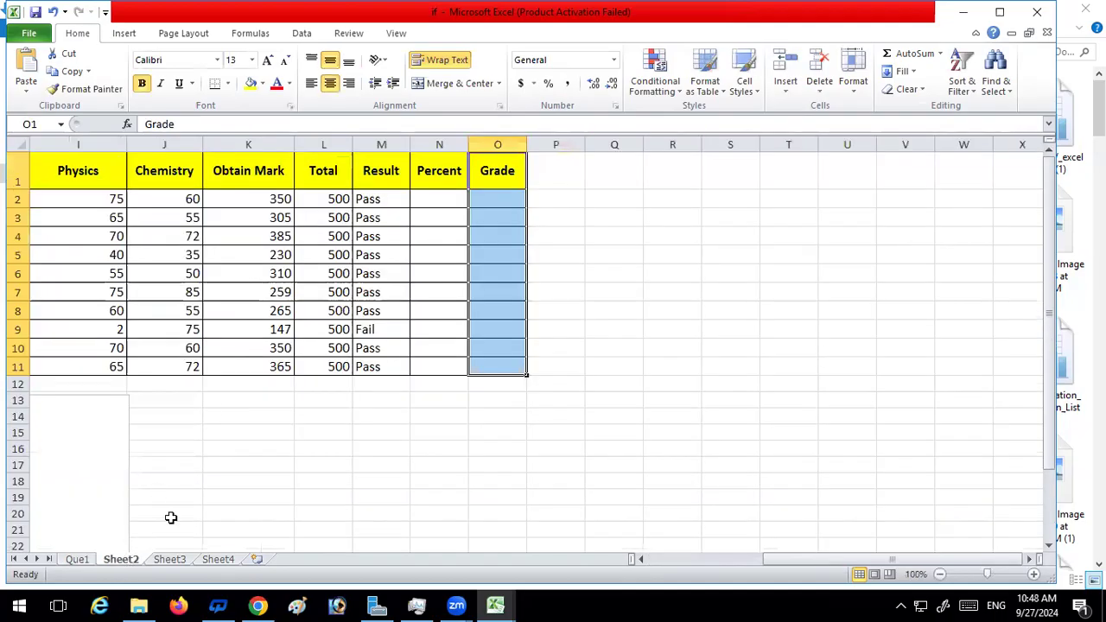
pyautogui.scroll(-3, 281, 398)
pyautogui.scroll(2, 274, 417)
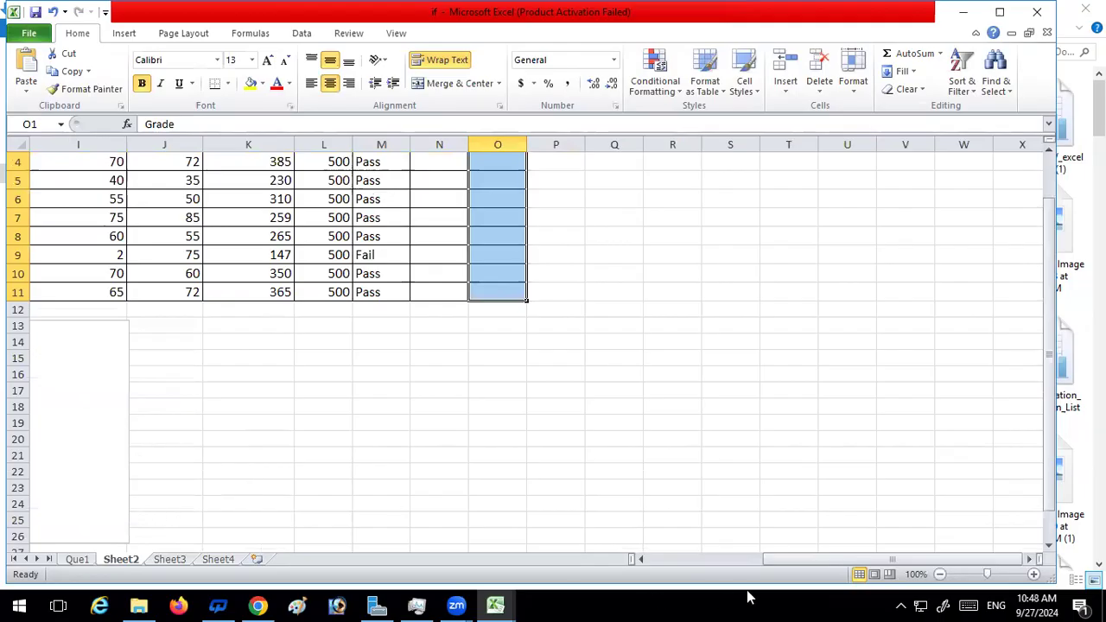
pyautogui.moveTo(768, 560); pyautogui.dragTo(644, 544)
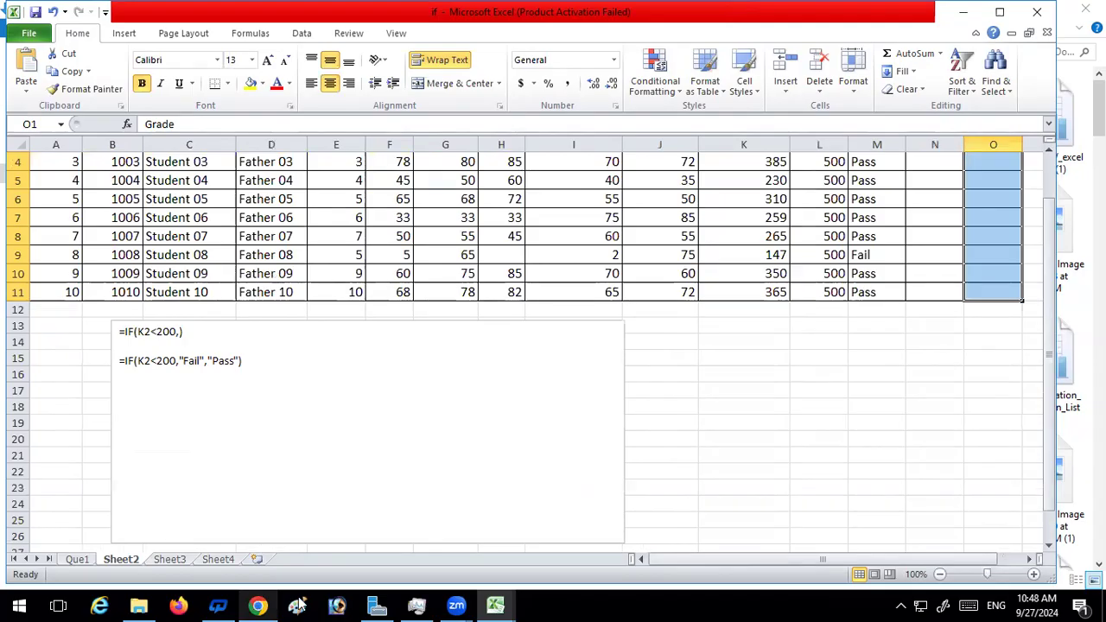
pyautogui.click(495, 605)
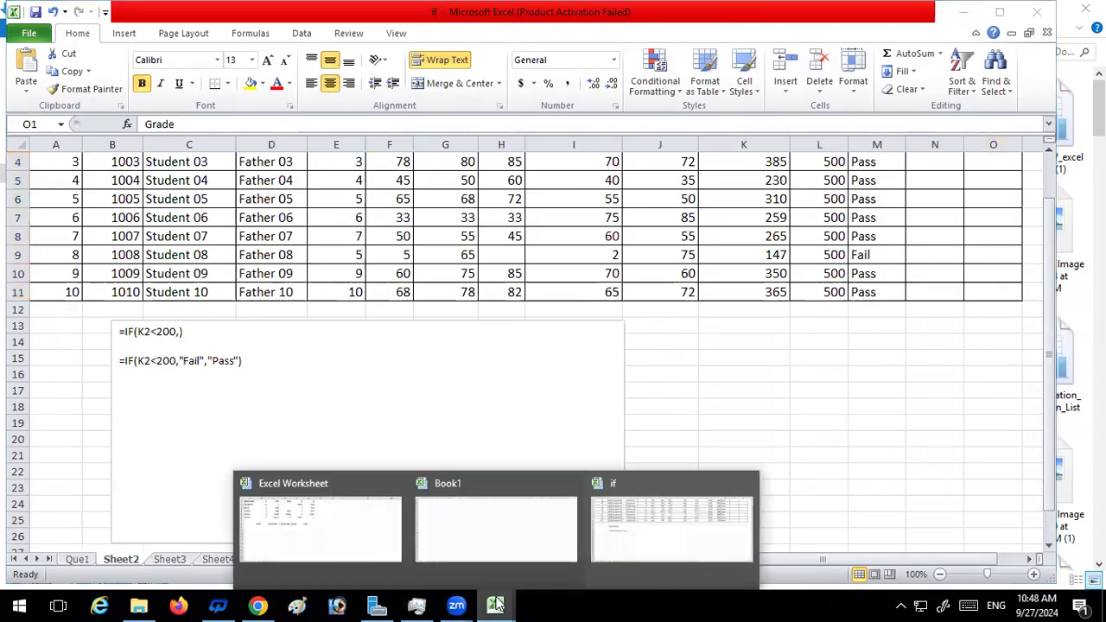
pyautogui.click(674, 526)
pyautogui.scroll(1, 665, 319)
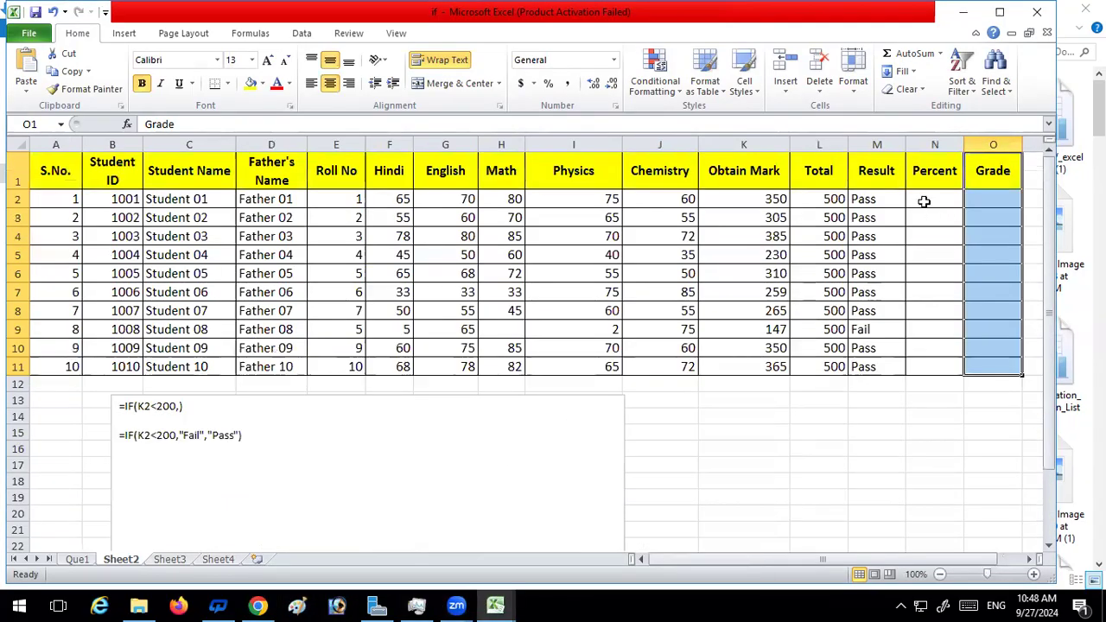
pyautogui.click(76, 559)
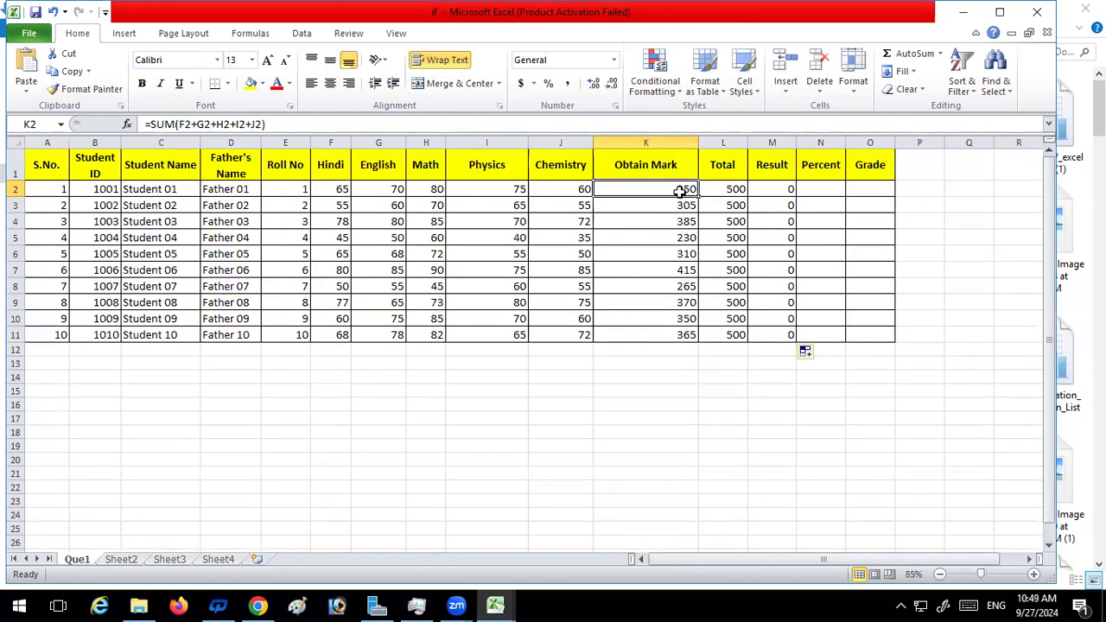
# Replace the formula in the first Result cell, M2, with =IF(K2<200,"Fail","Pass")
pyautogui.click(786, 190)
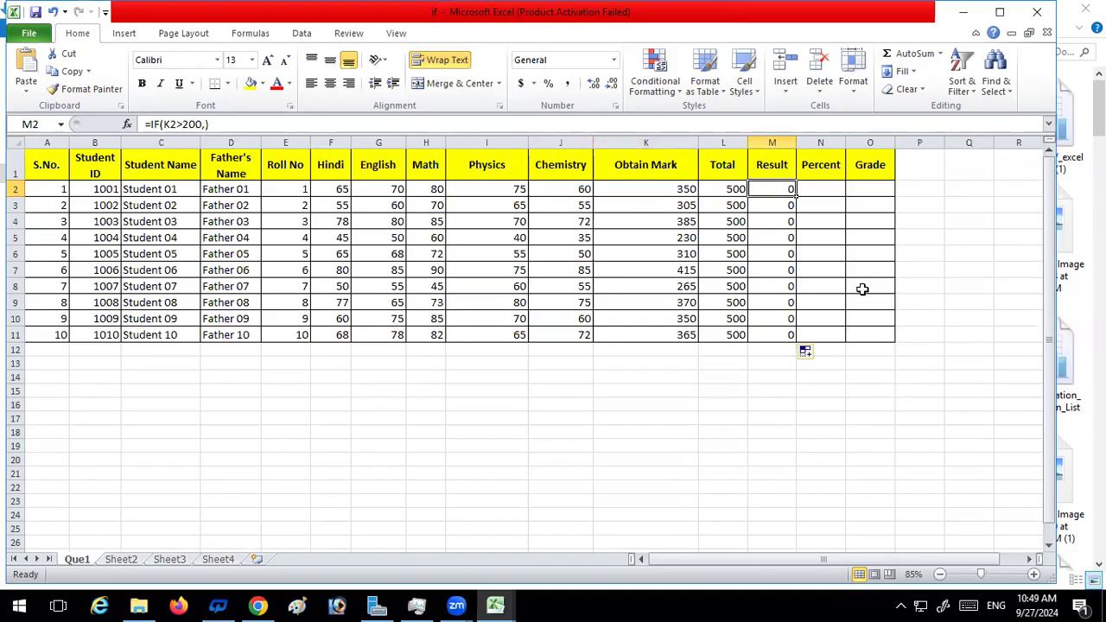
pyautogui.write('=')
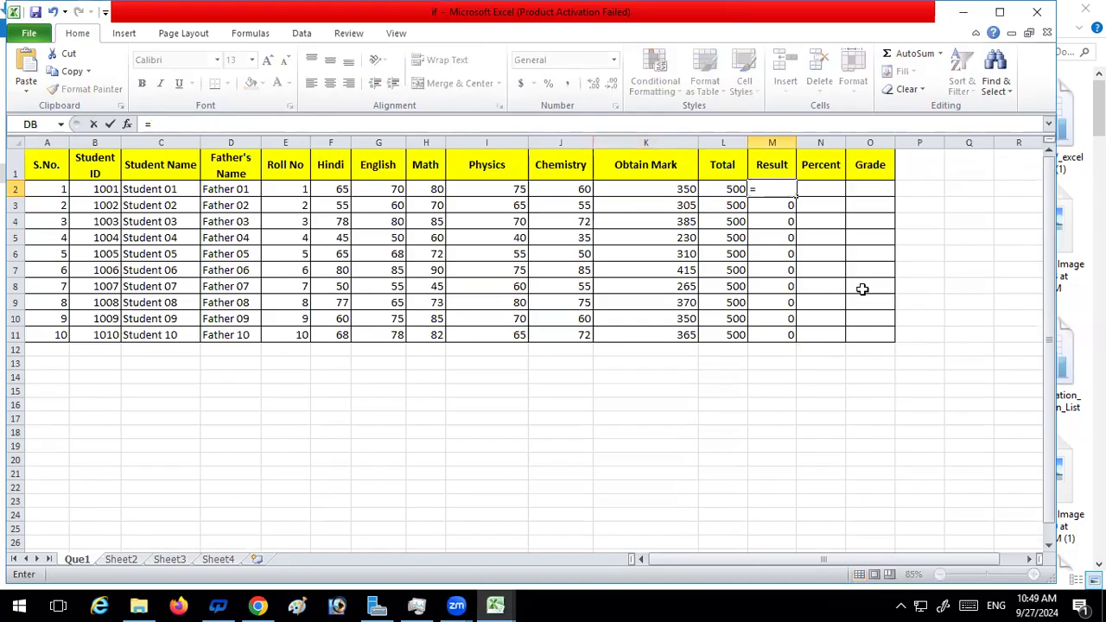
pyautogui.write('if')
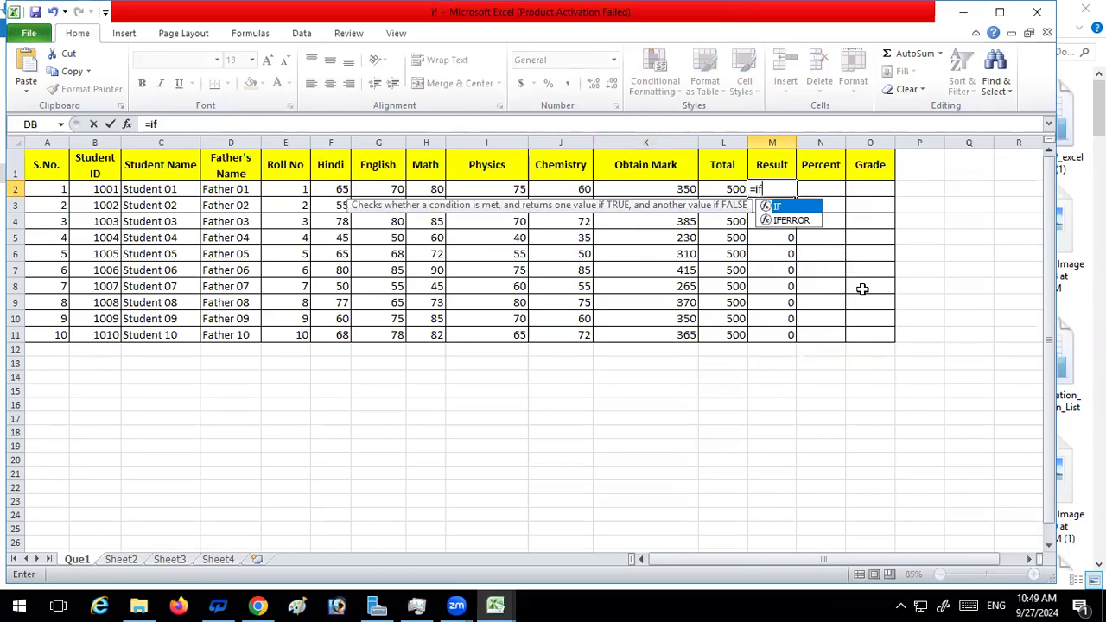
pyautogui.press('Tab')
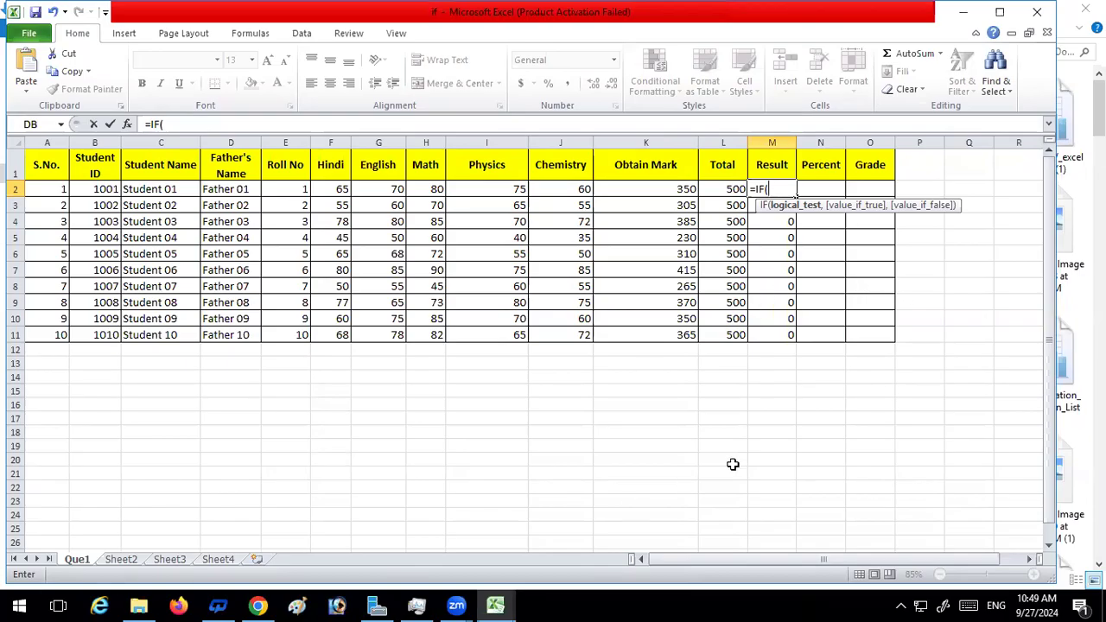
pyautogui.click(646, 187)
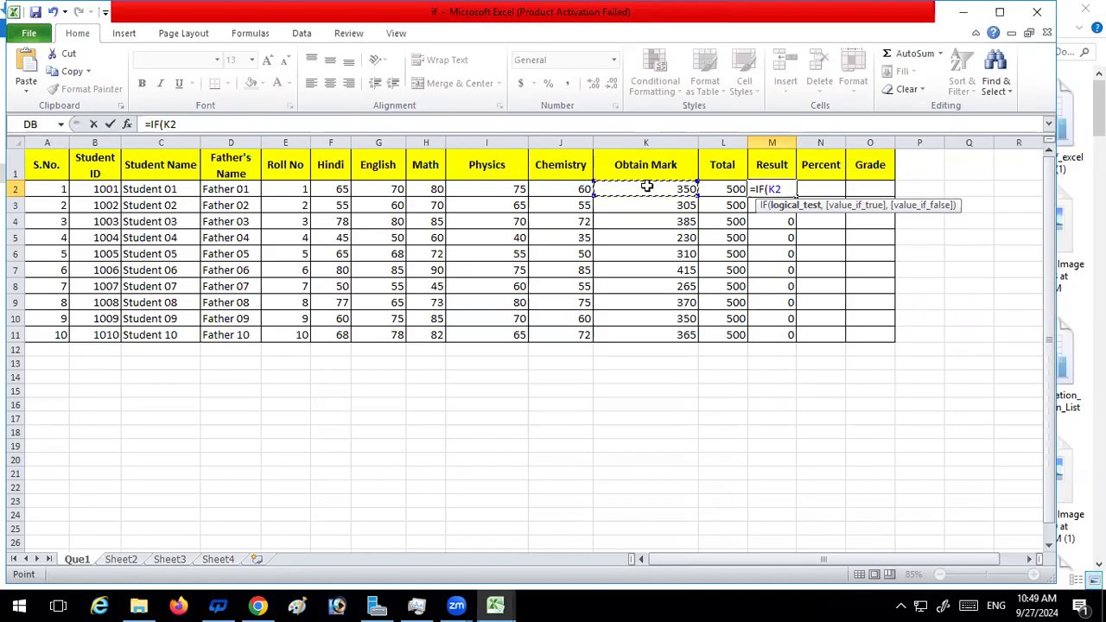
pyautogui.write('<')
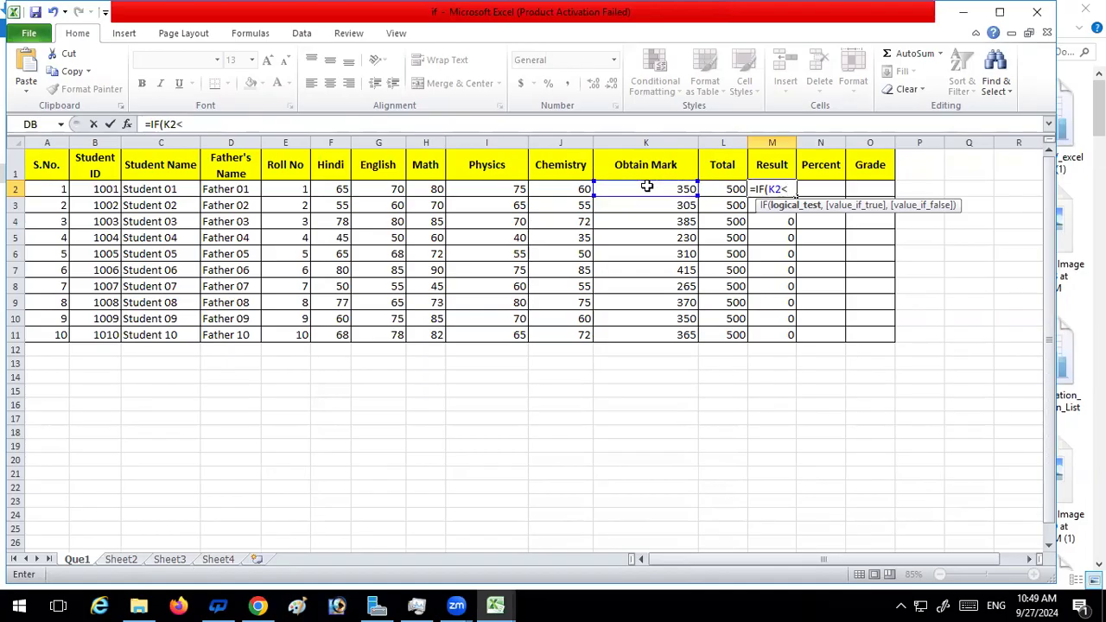
pyautogui.write('200')
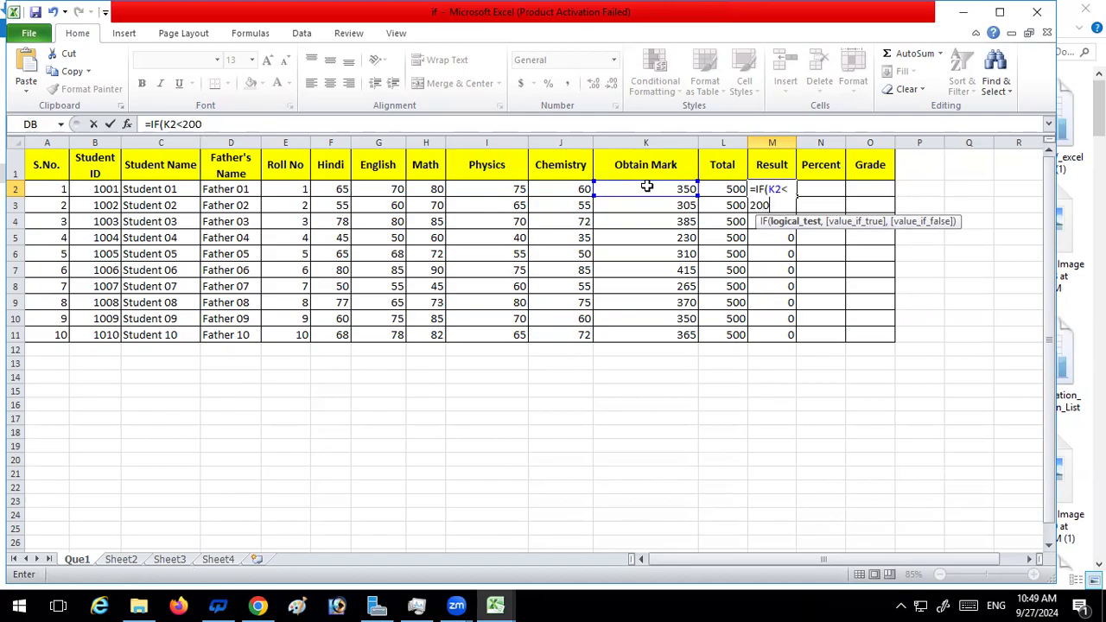
pyautogui.write(',')
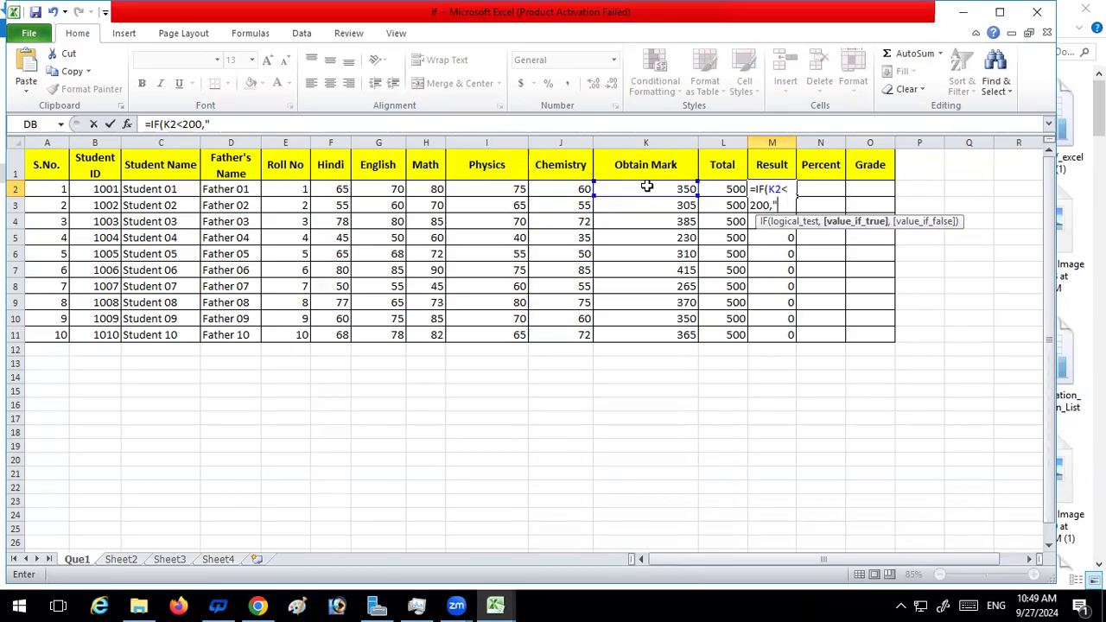
pyautogui.write('Fail')
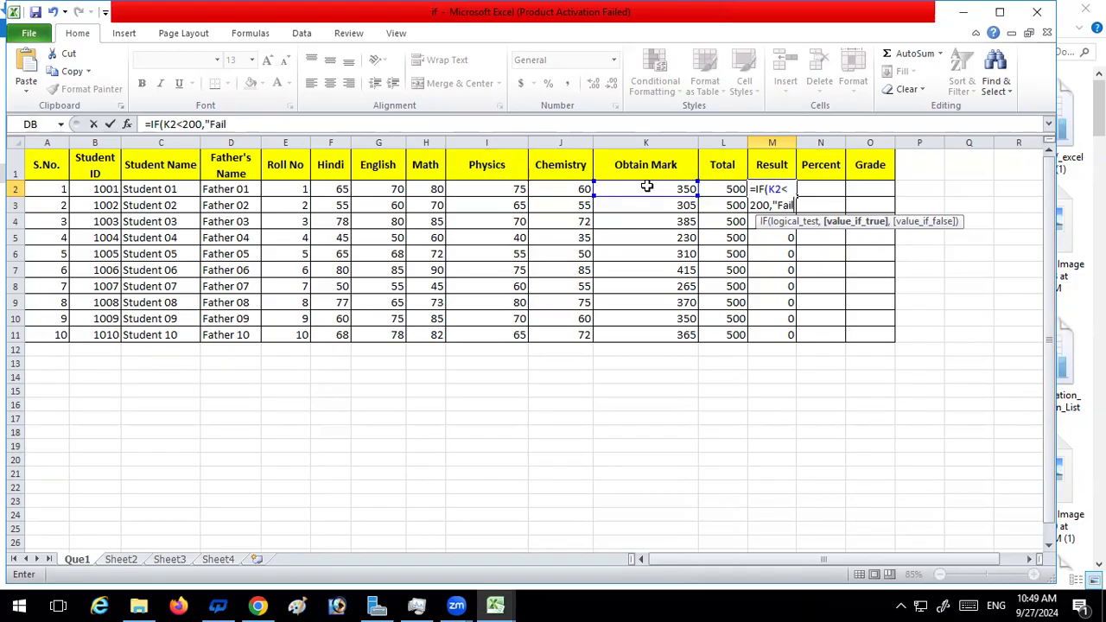
pyautogui.write('",')
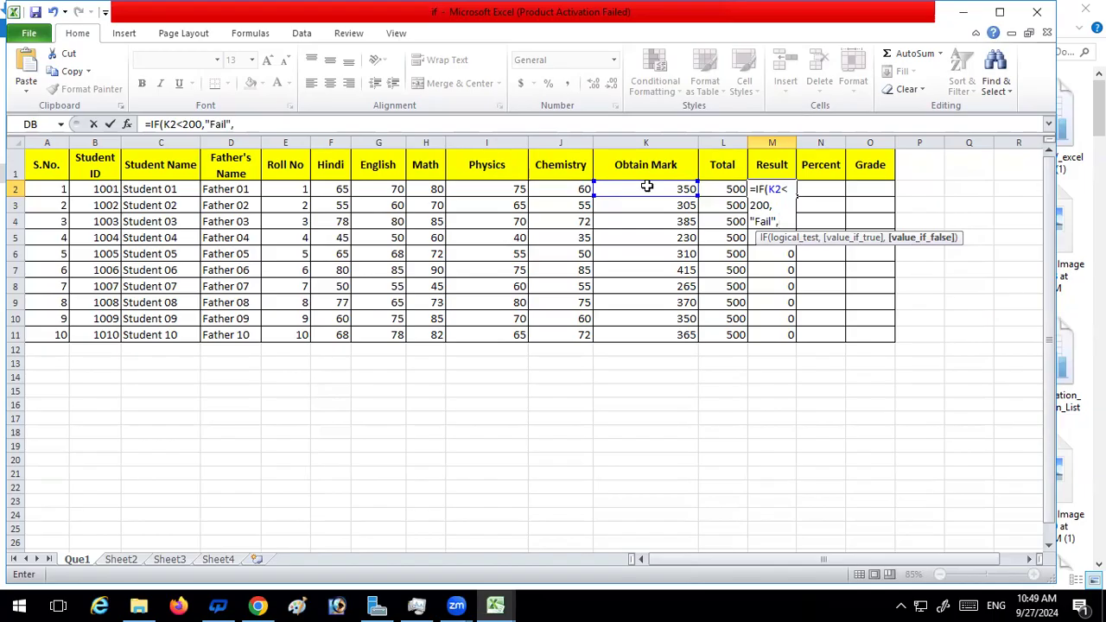
pyautogui.write('"Pass')
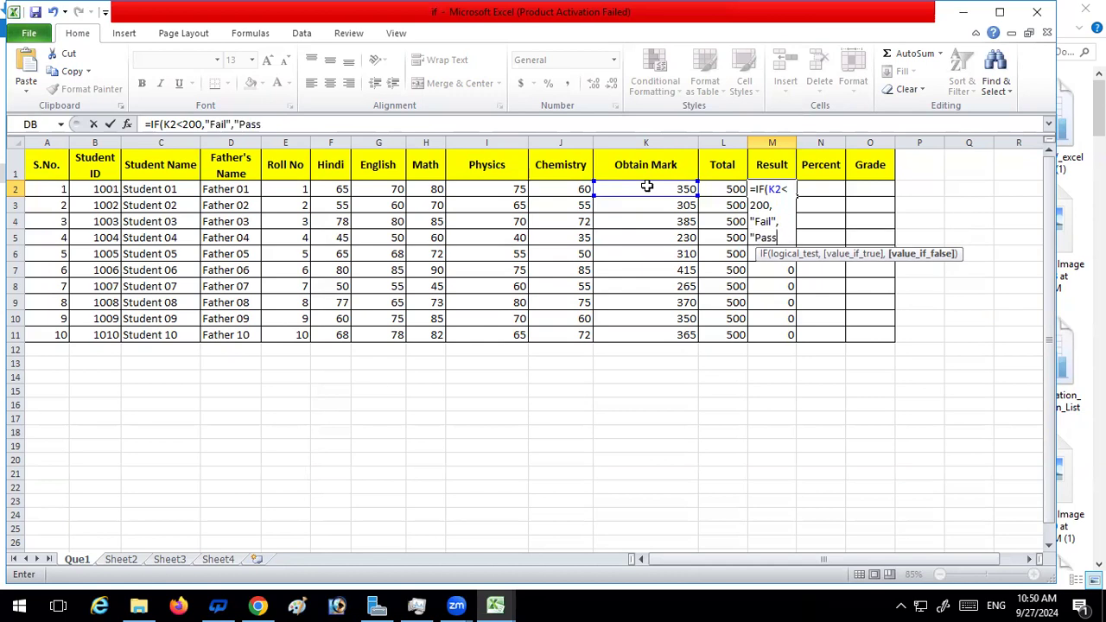
pyautogui.write('")')
pyautogui.press('Return')
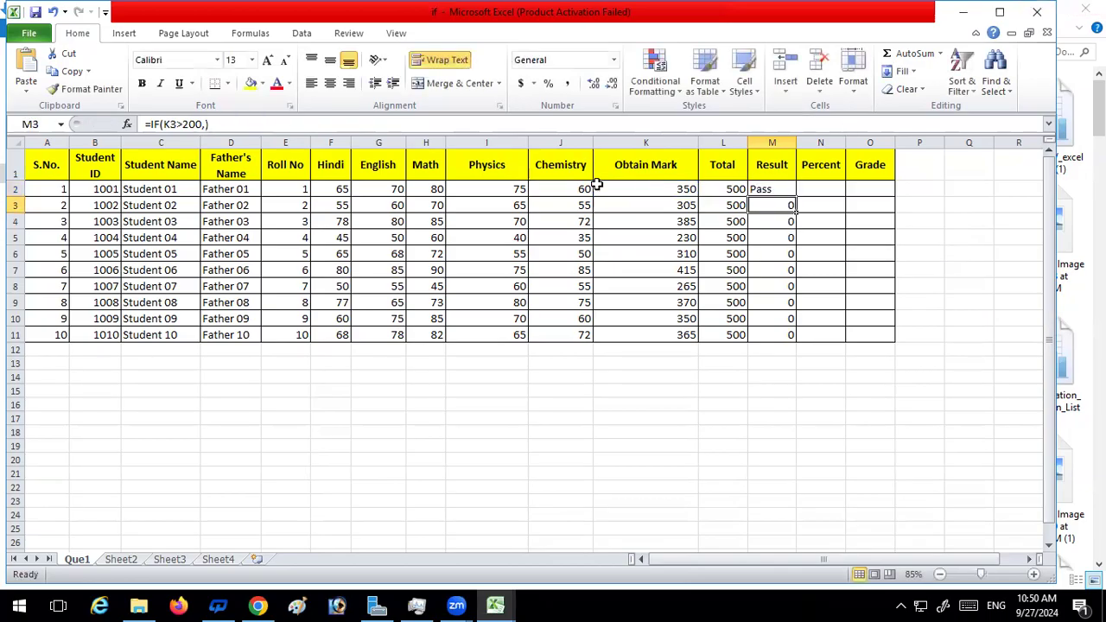
# Fill the Result formula from M2 down to M11
pyautogui.click(675, 193)
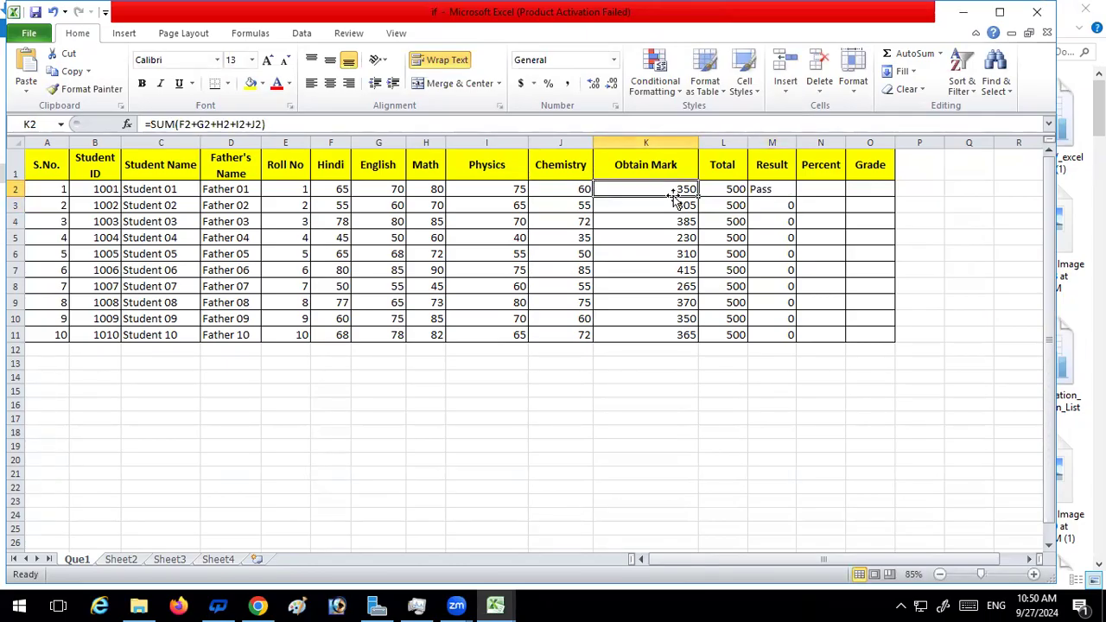
pyautogui.click(784, 189)
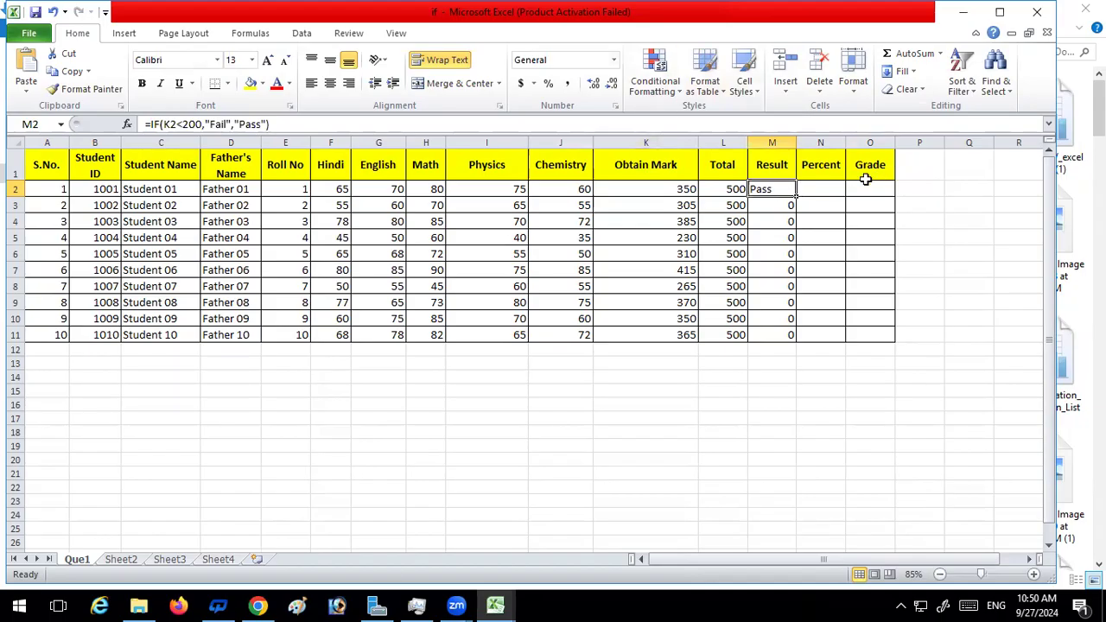
pyautogui.doubleClick(796, 197)
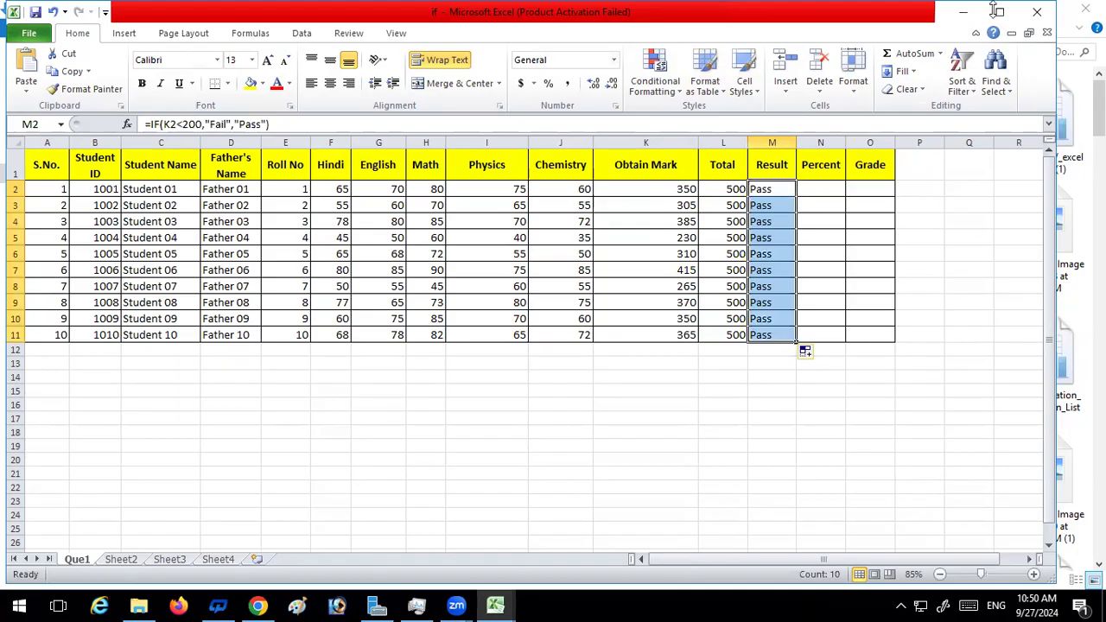
# Set the Hindi, English and Chemistry marks of Student 08 in row 9 to 7 each to test the Result formula
pyautogui.click(343, 302)
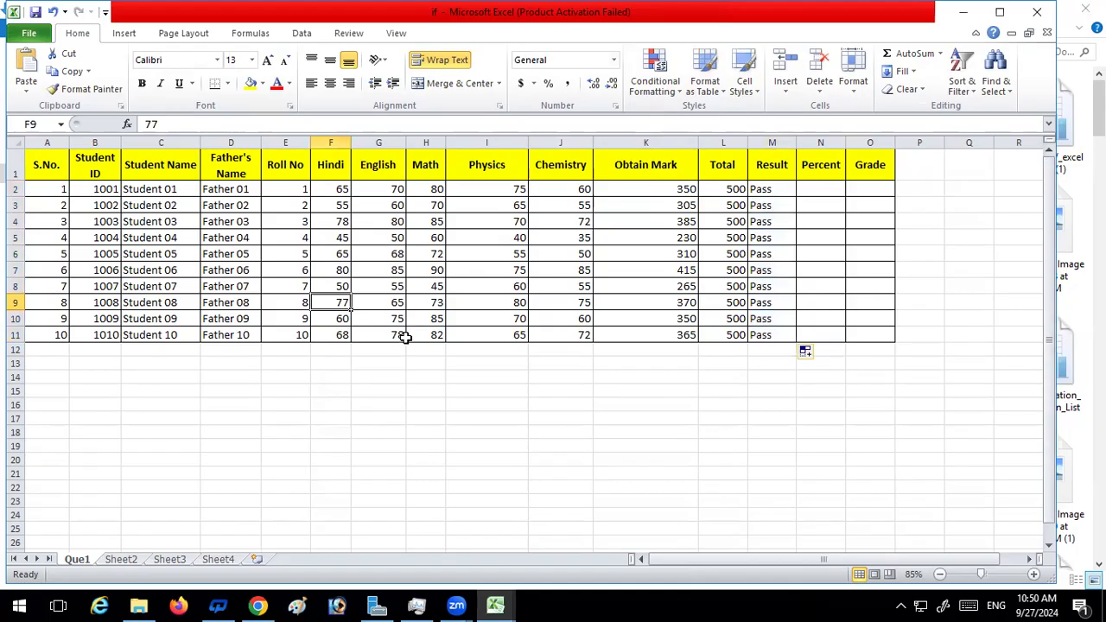
pyautogui.write('7')
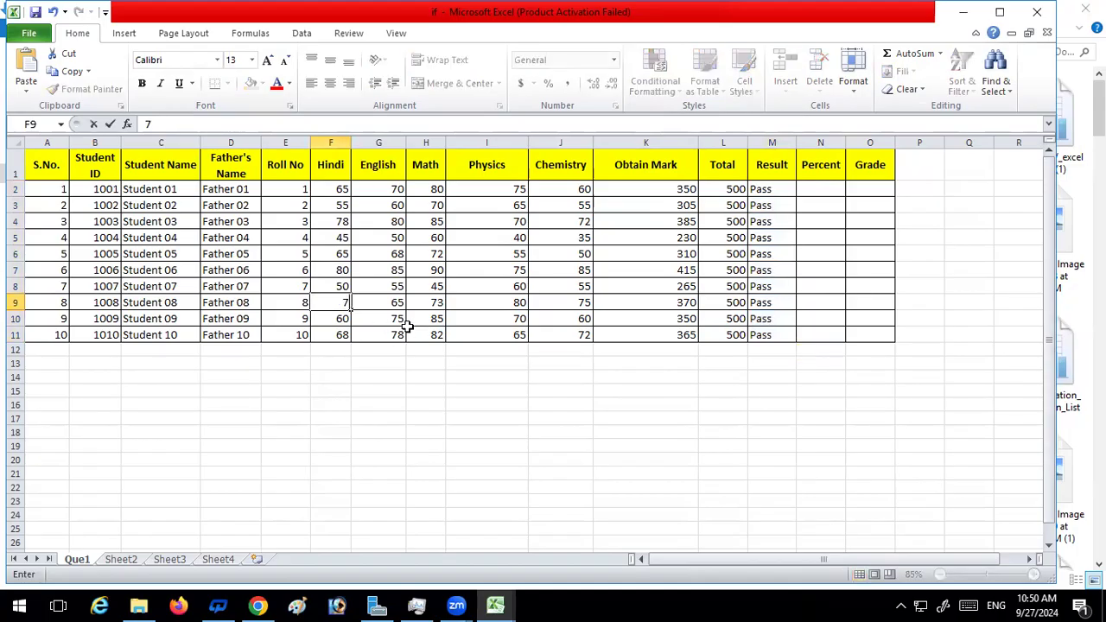
pyautogui.press('Return')
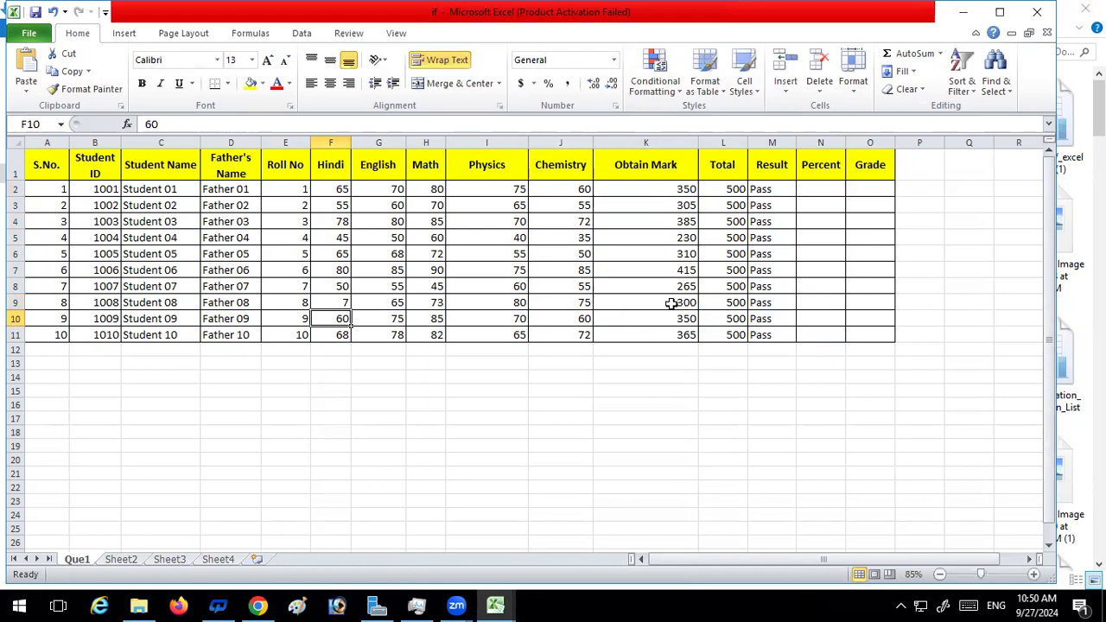
pyautogui.click(772, 306)
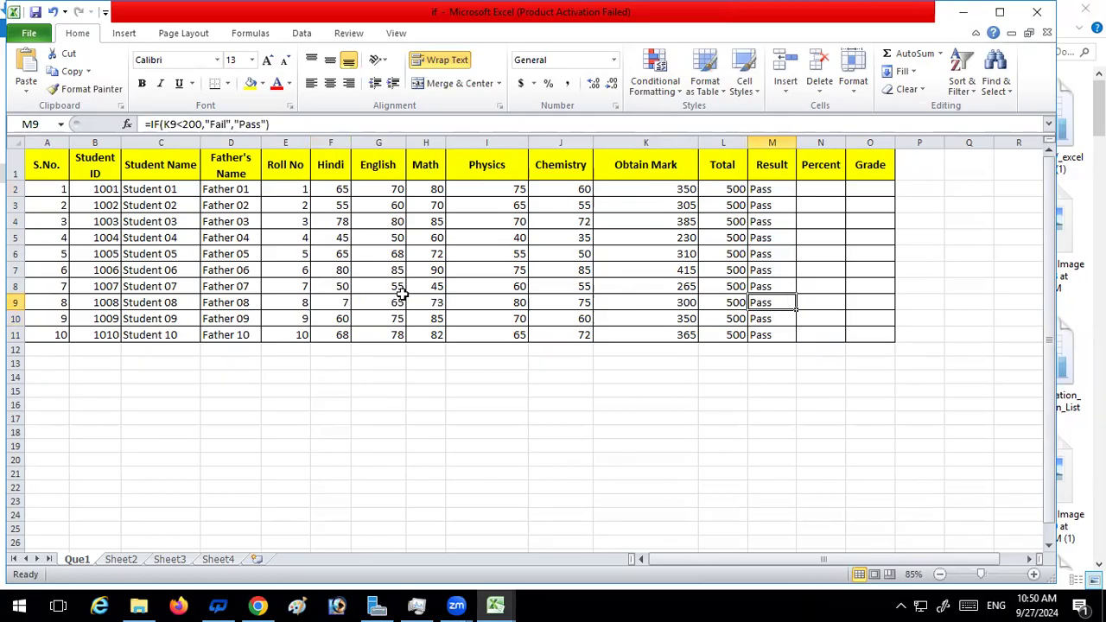
pyautogui.click(344, 300)
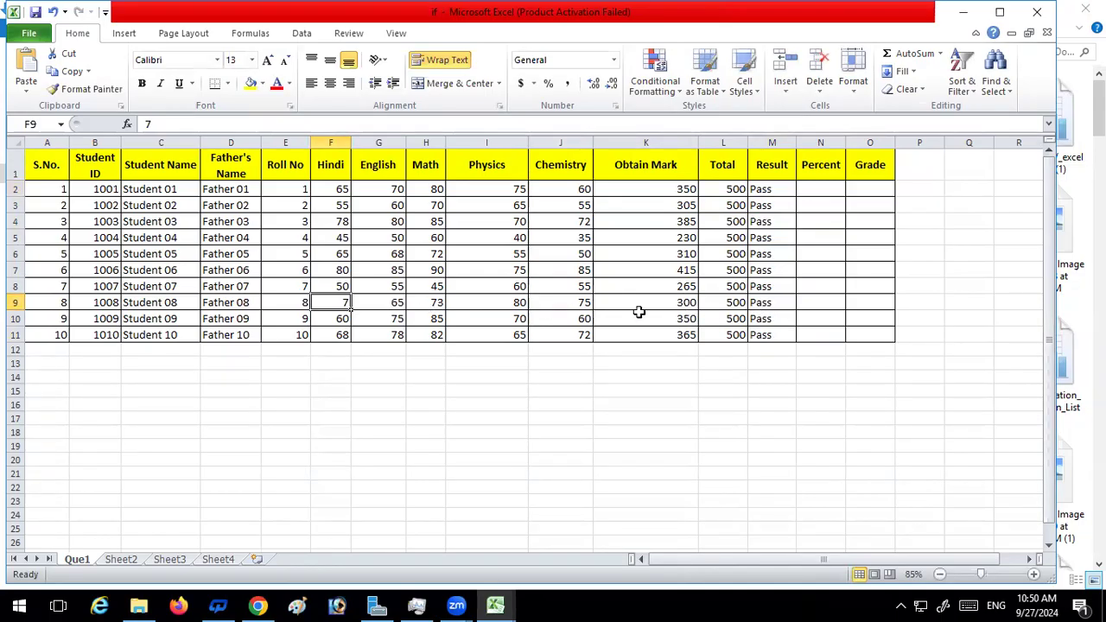
pyautogui.click(389, 301)
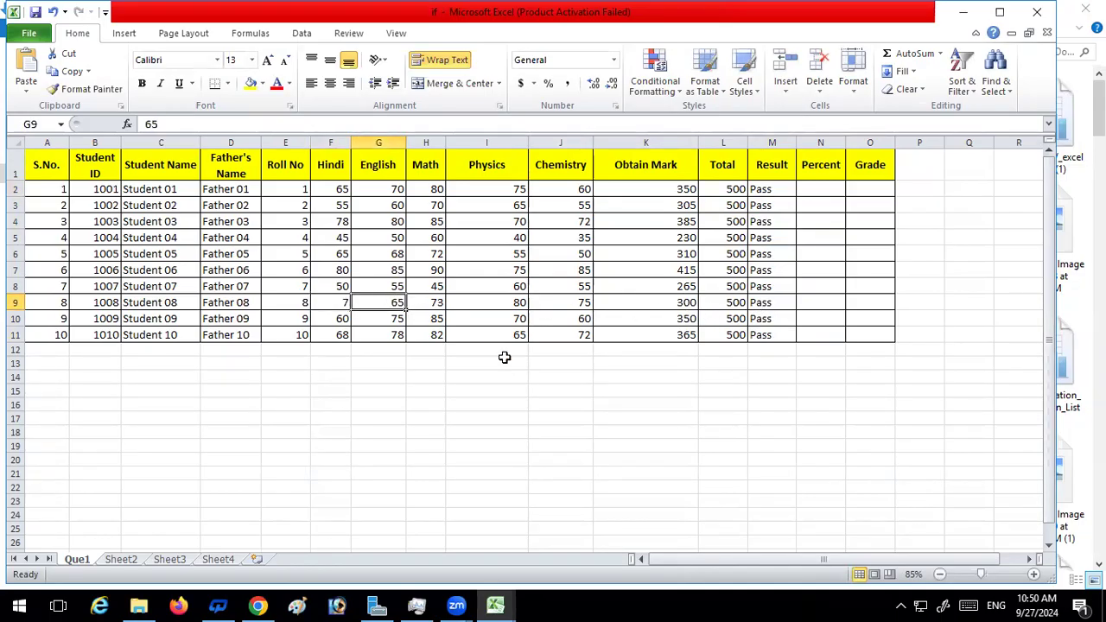
pyautogui.write('7')
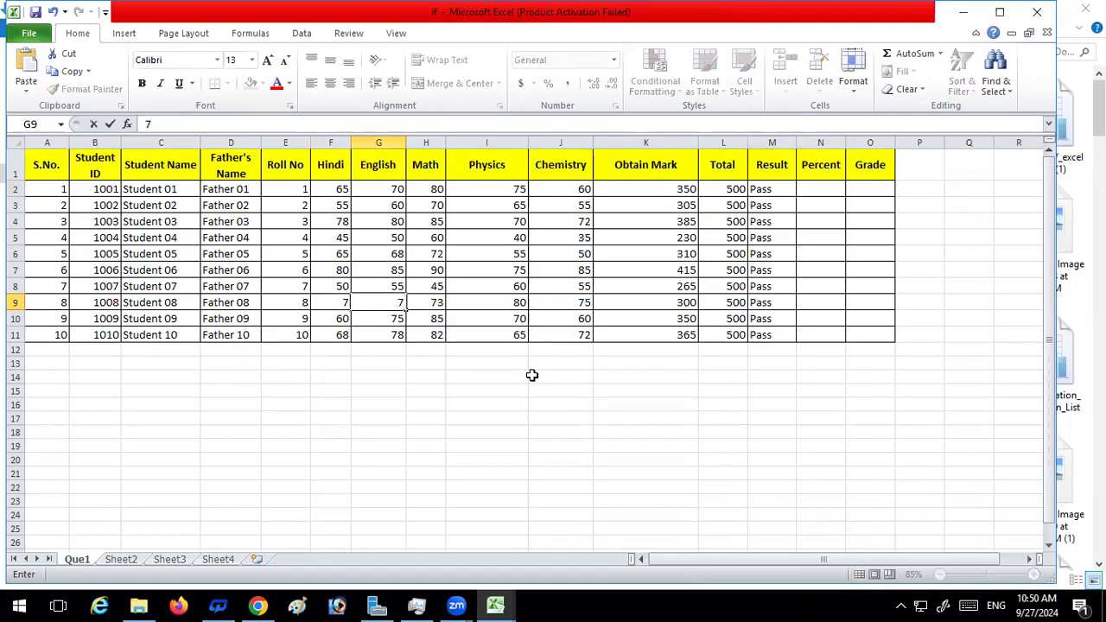
pyautogui.press('Return')
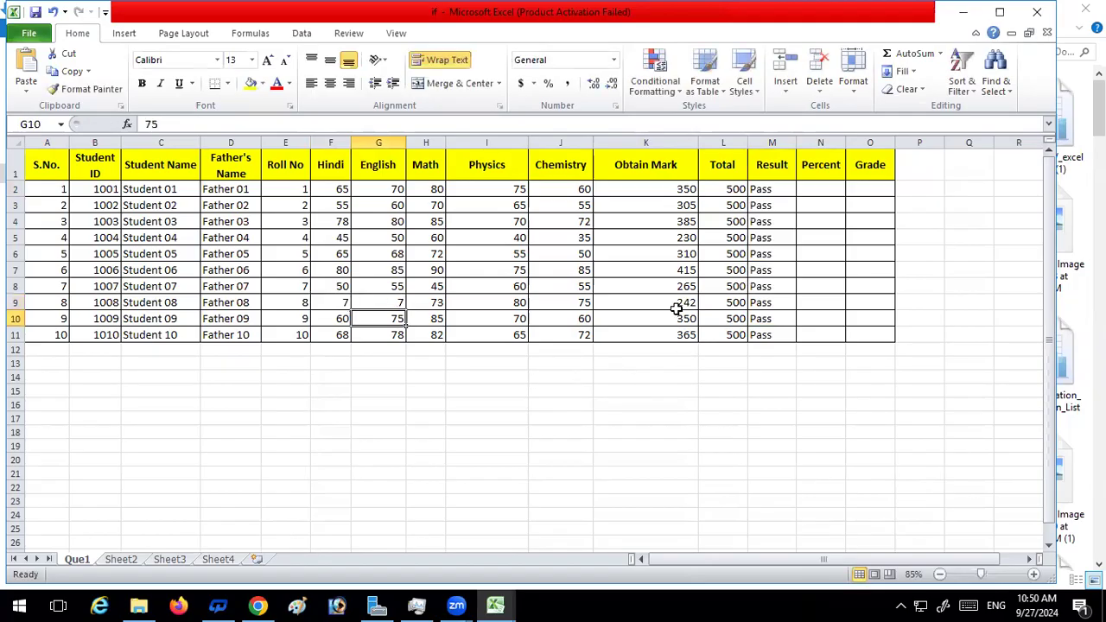
pyautogui.click(584, 303)
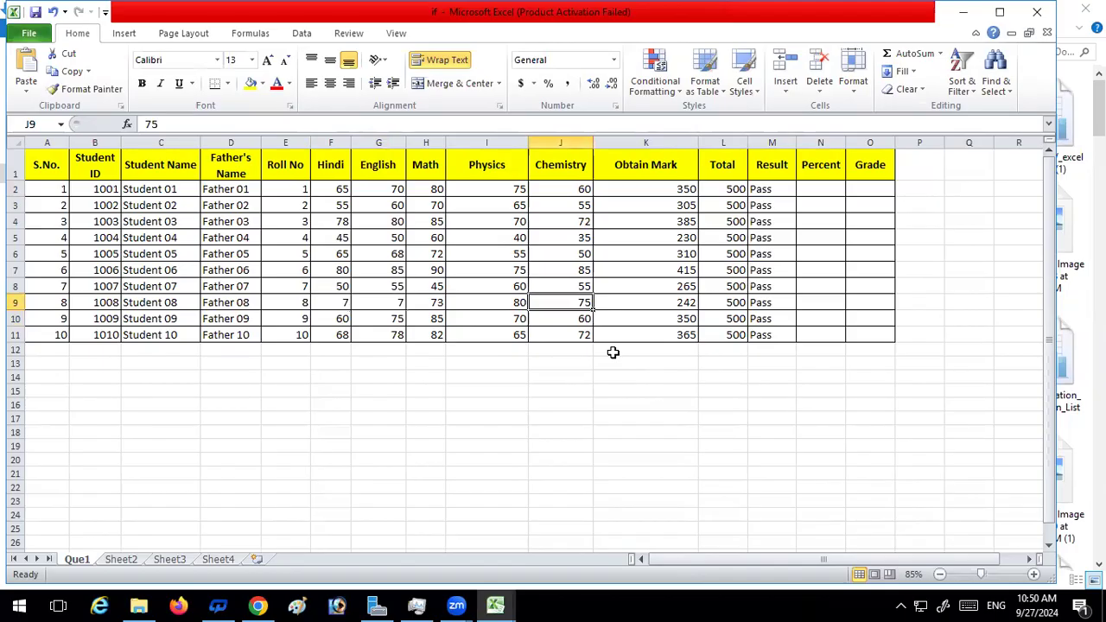
pyautogui.write('7')
pyautogui.press('Return')
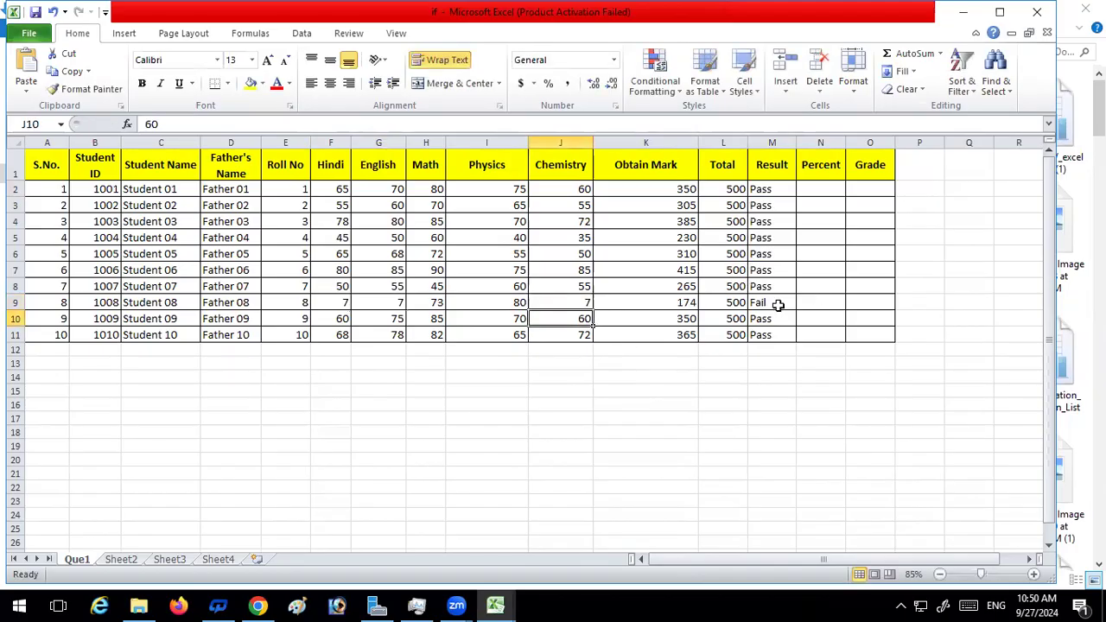
# Highlight Student 08's Obtain Mark cell K9 and Result cell M9 with a yellow fill
pyautogui.click(686, 303)
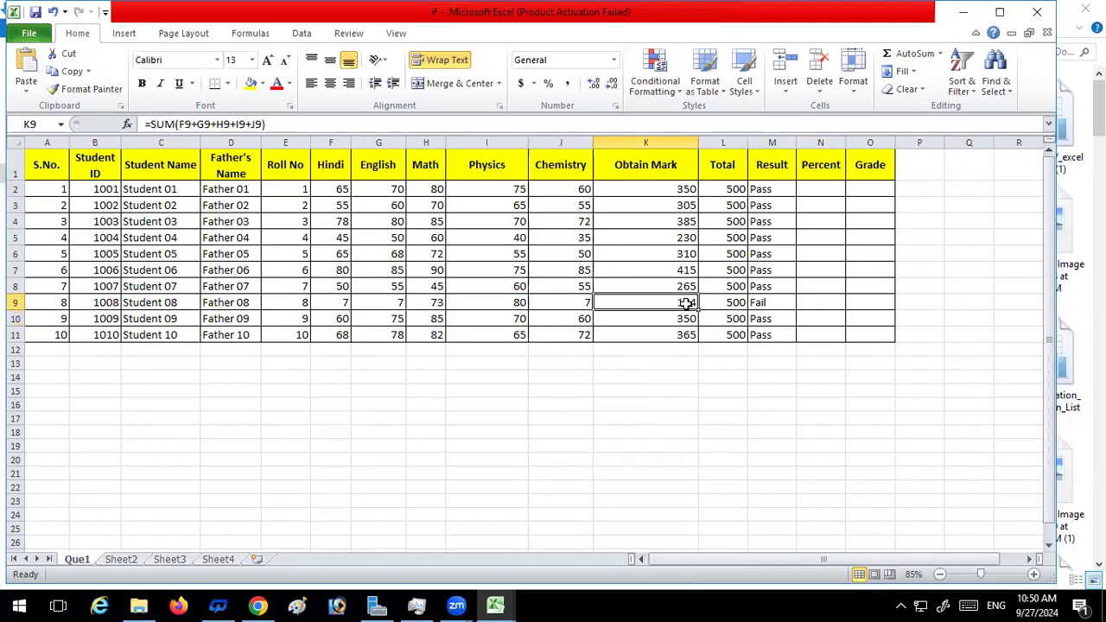
pyautogui.click(251, 85)
pyautogui.click(761, 303)
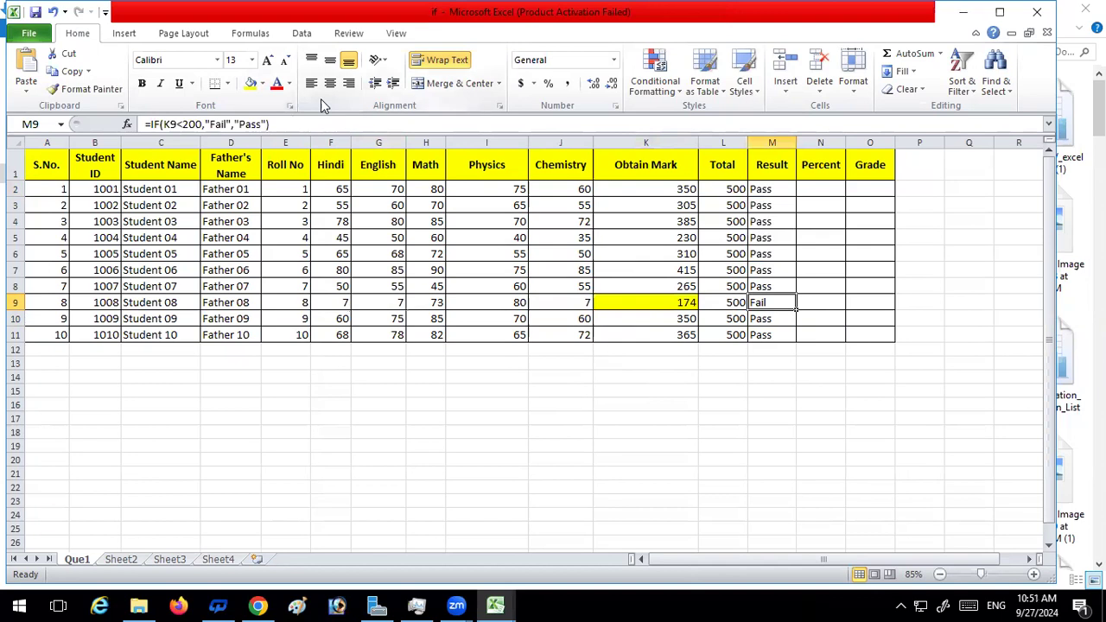
pyautogui.click(252, 84)
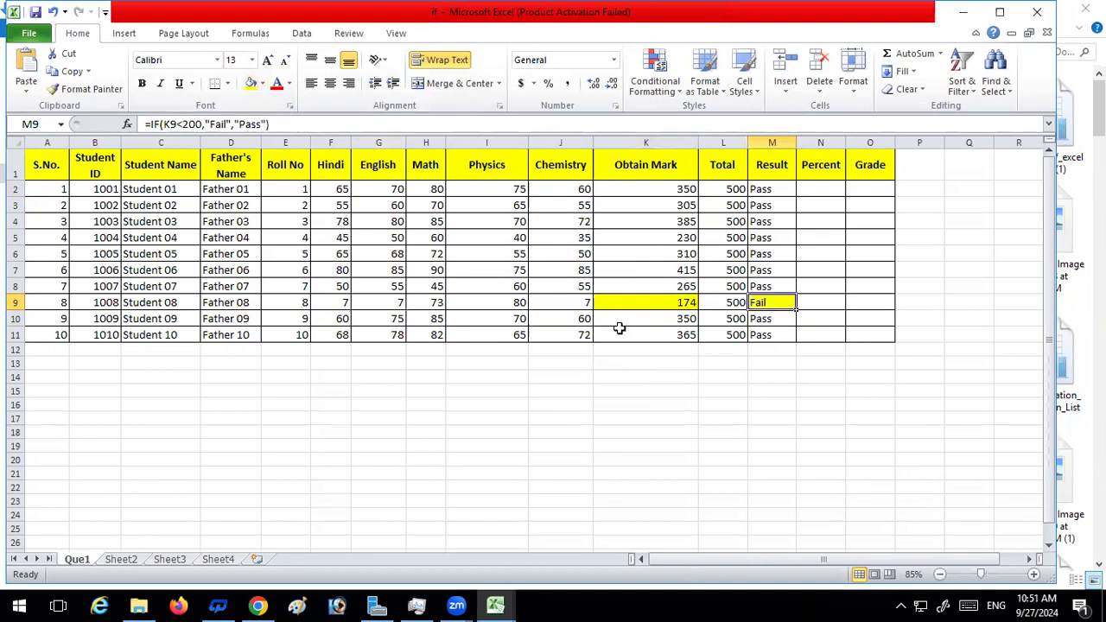
# Set Student 08's Chemistry mark in J9 to 90 and check the Result formula in M9
pyautogui.click(551, 301)
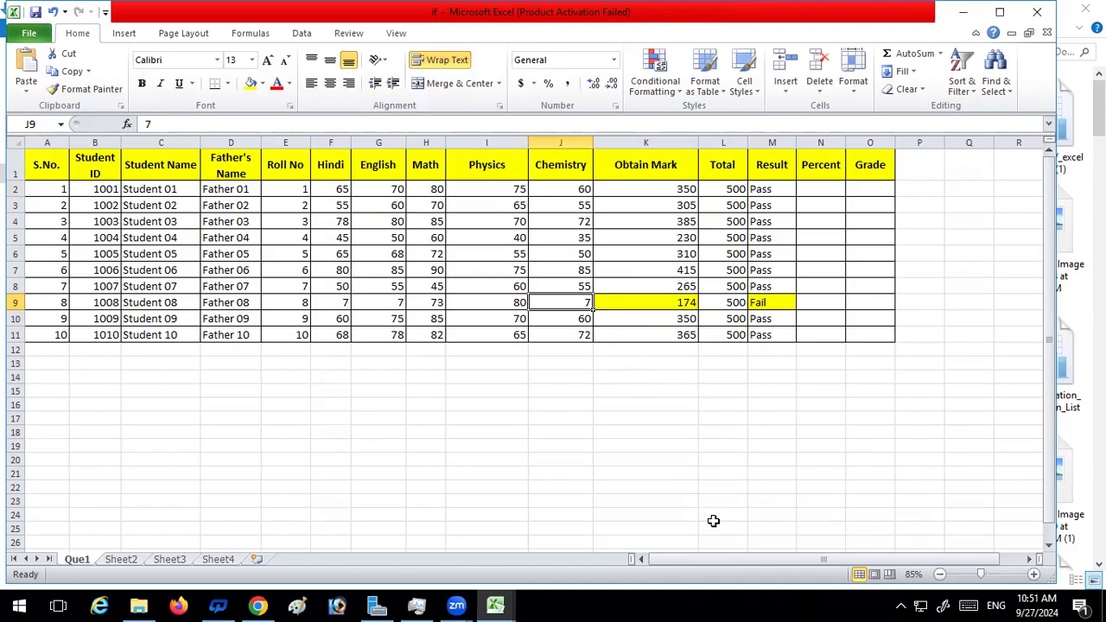
pyautogui.write('90')
pyautogui.press('Return')
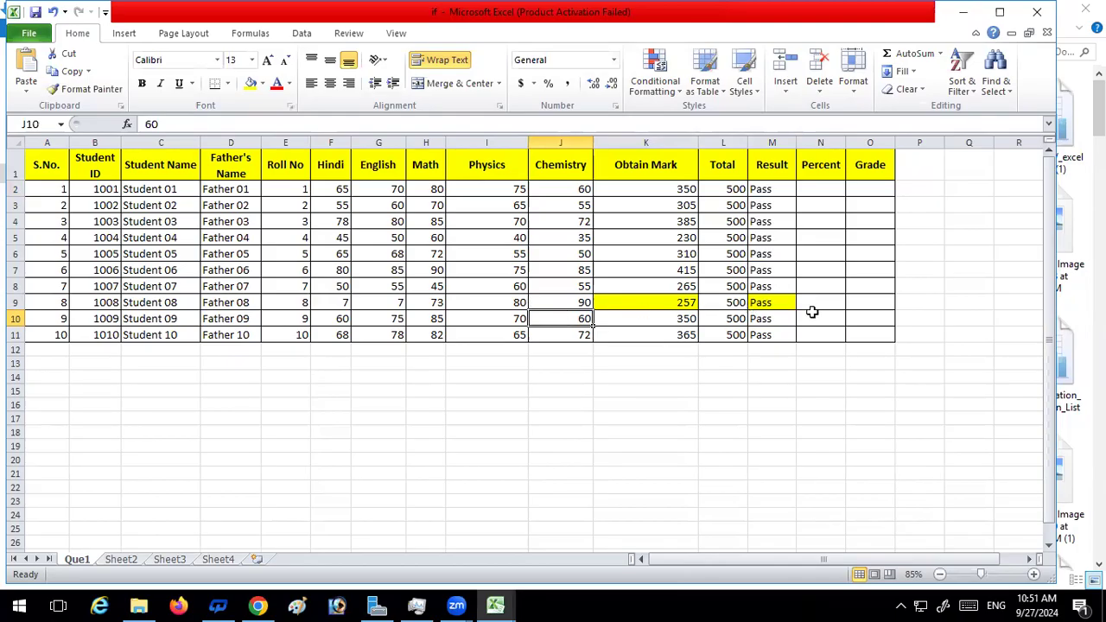
pyautogui.click(777, 303)
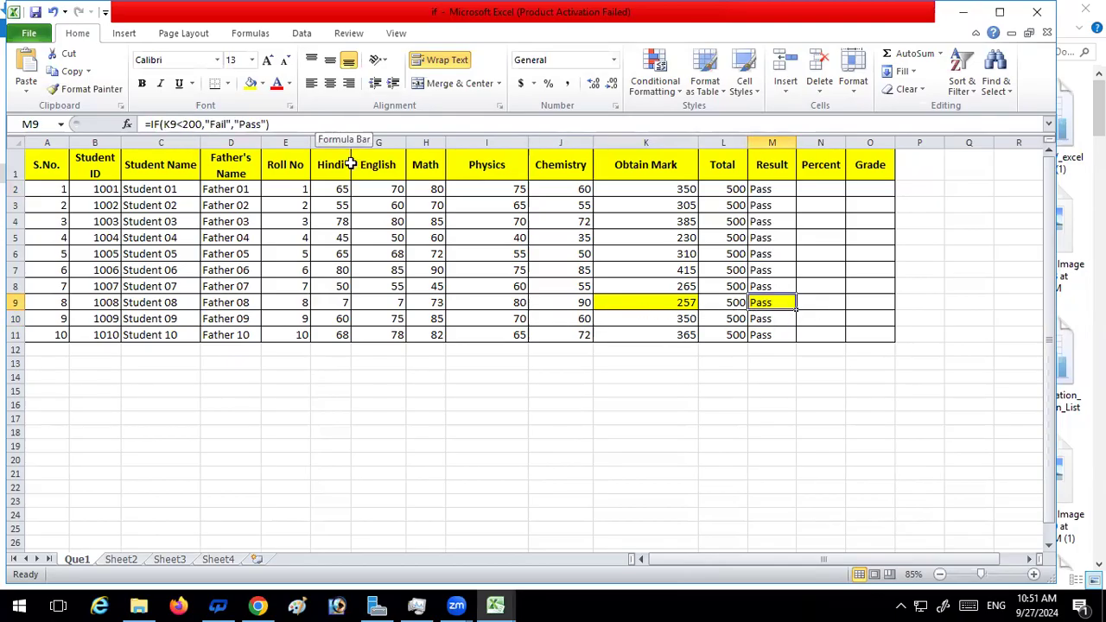
# Examine the IF formula notes on Sheet2 and Sheet3, and return to the Que1 sheet
pyautogui.scroll(-1, 435, 399)
pyautogui.scroll(-10, 435, 400)
pyautogui.scroll(12, 435, 399)
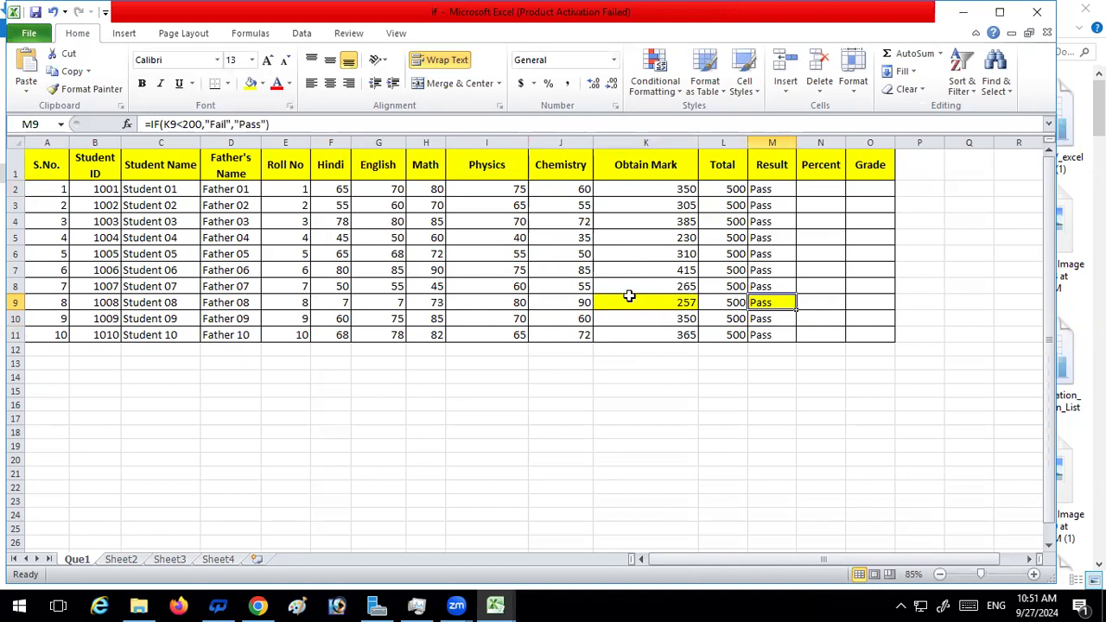
pyautogui.click(123, 559)
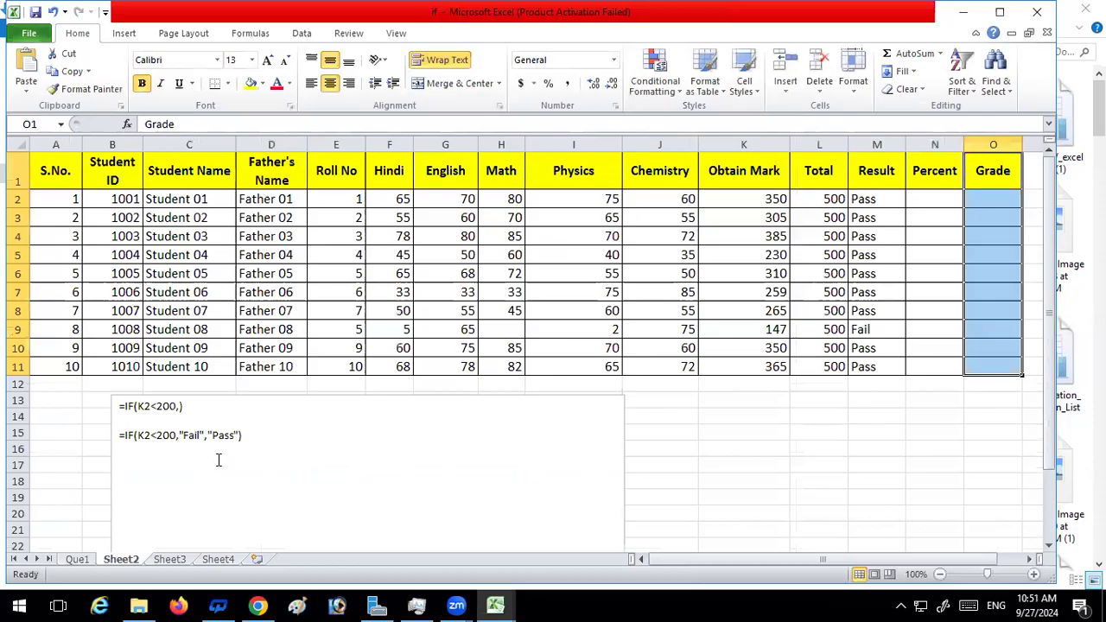
pyautogui.scroll(-2, 251, 438)
pyautogui.scroll(2, 252, 437)
pyautogui.click(164, 560)
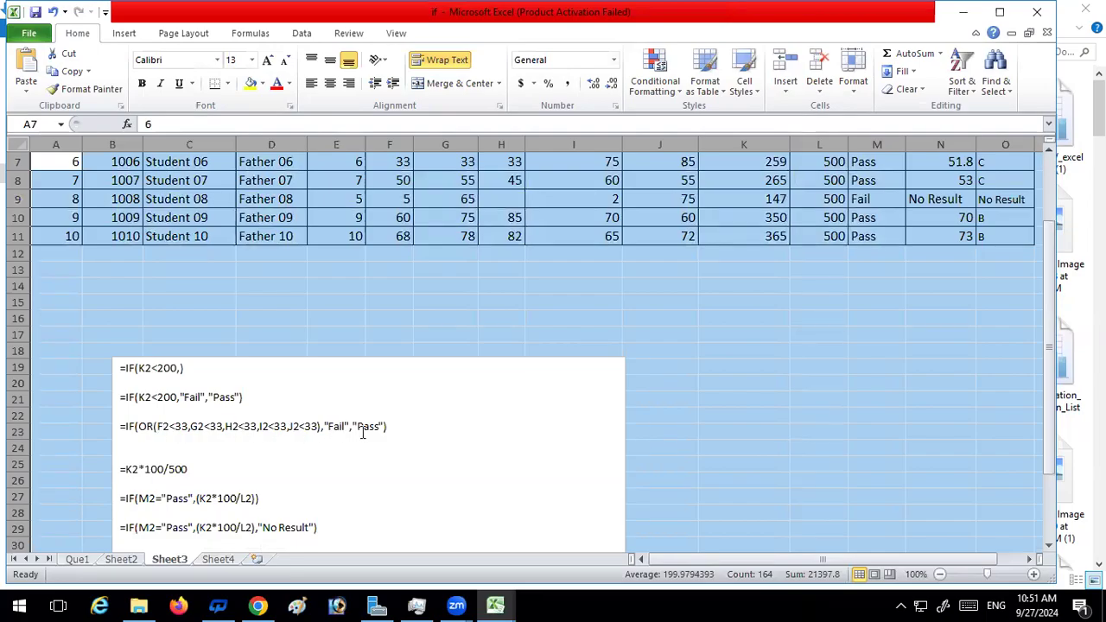
pyautogui.click(83, 558)
# Begin a replacement formula in Result cell M2 with IF and a nested OR whose first condition is Hindi mark F2<33
pyautogui.click(776, 187)
pyautogui.write('=')
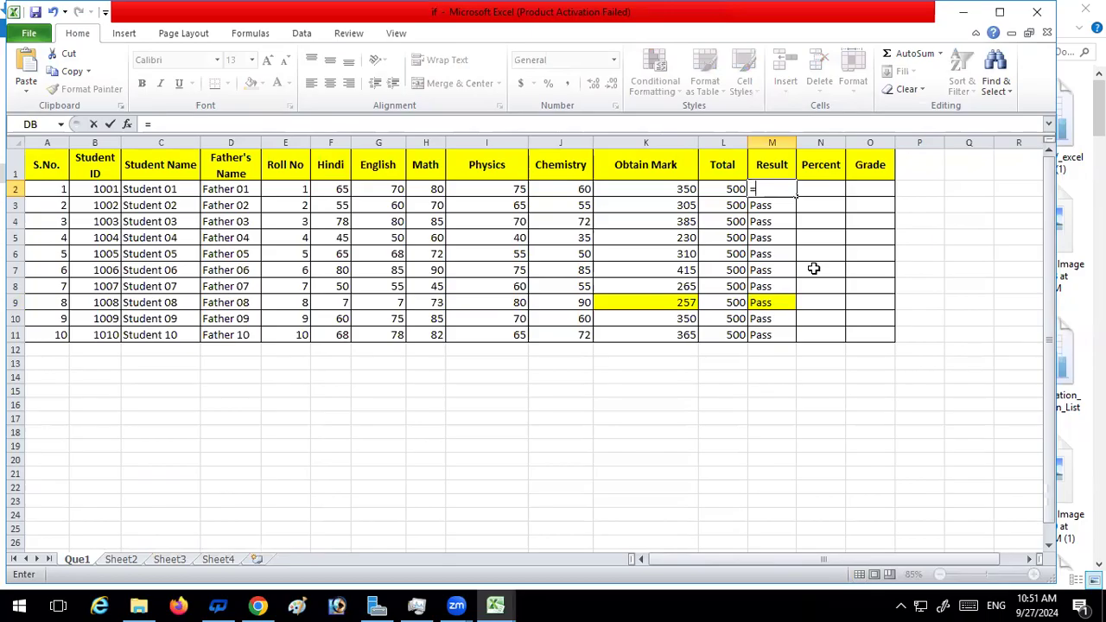
pyautogui.write('if')
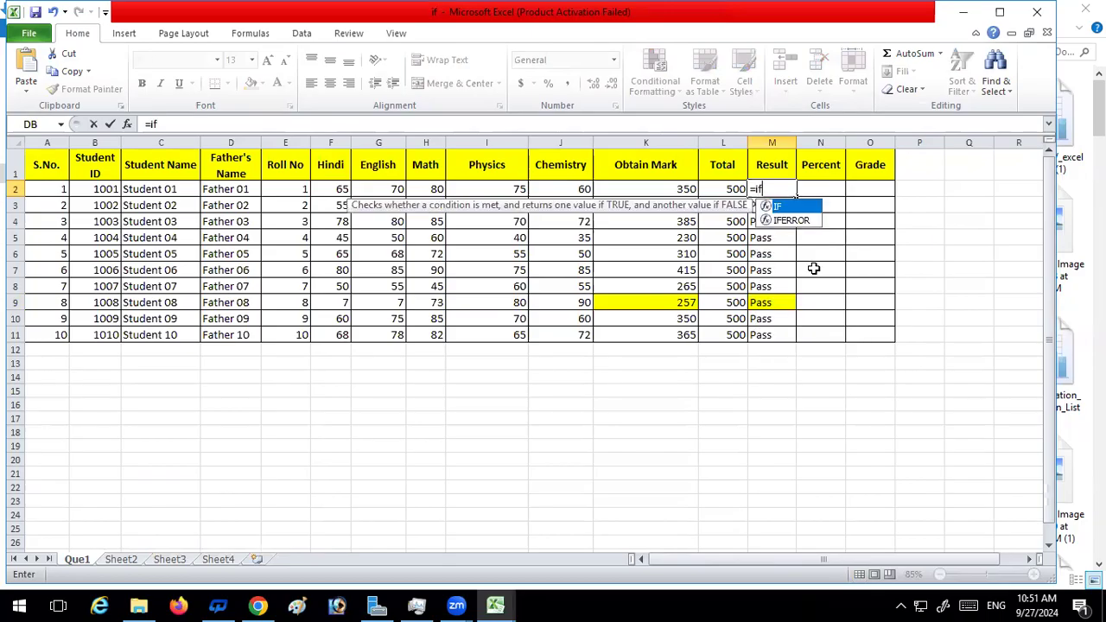
pyautogui.press('Tab')
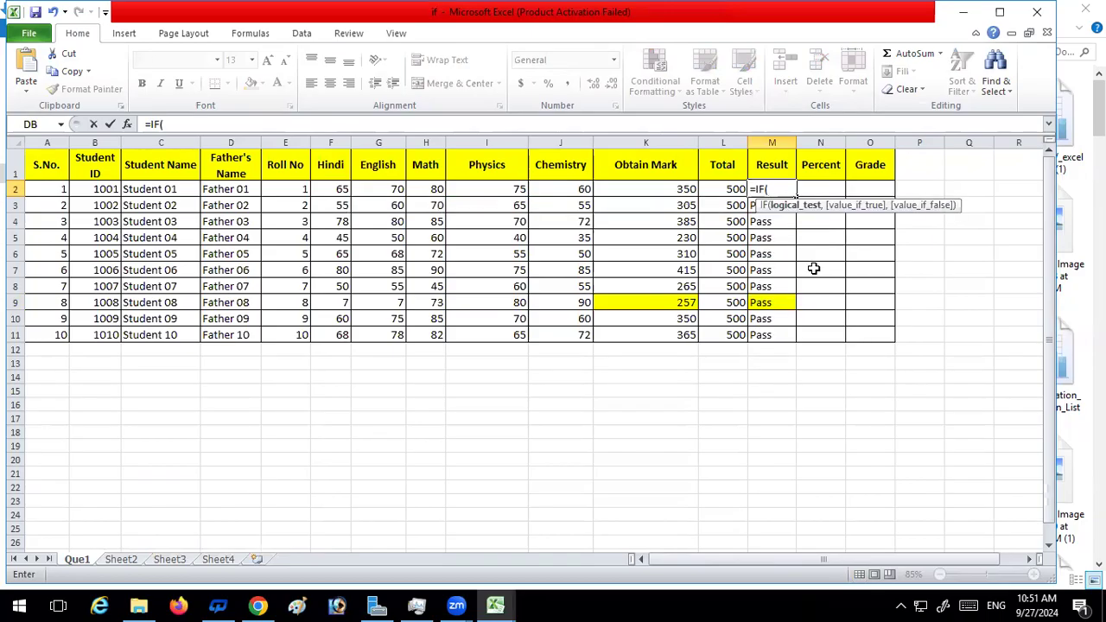
pyautogui.write('or')
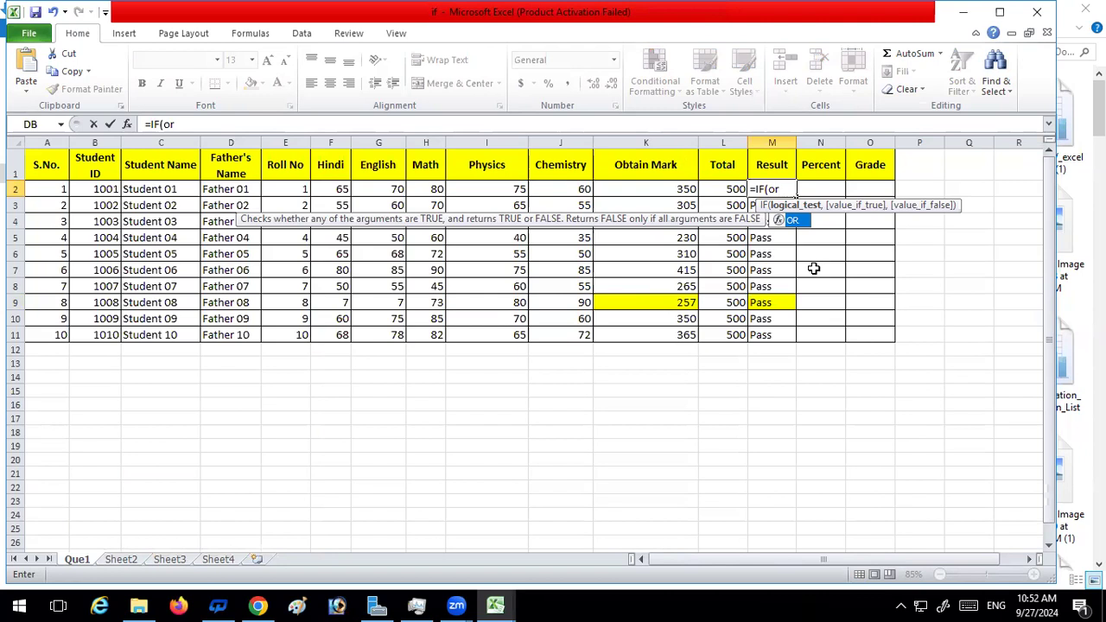
pyautogui.write('(')
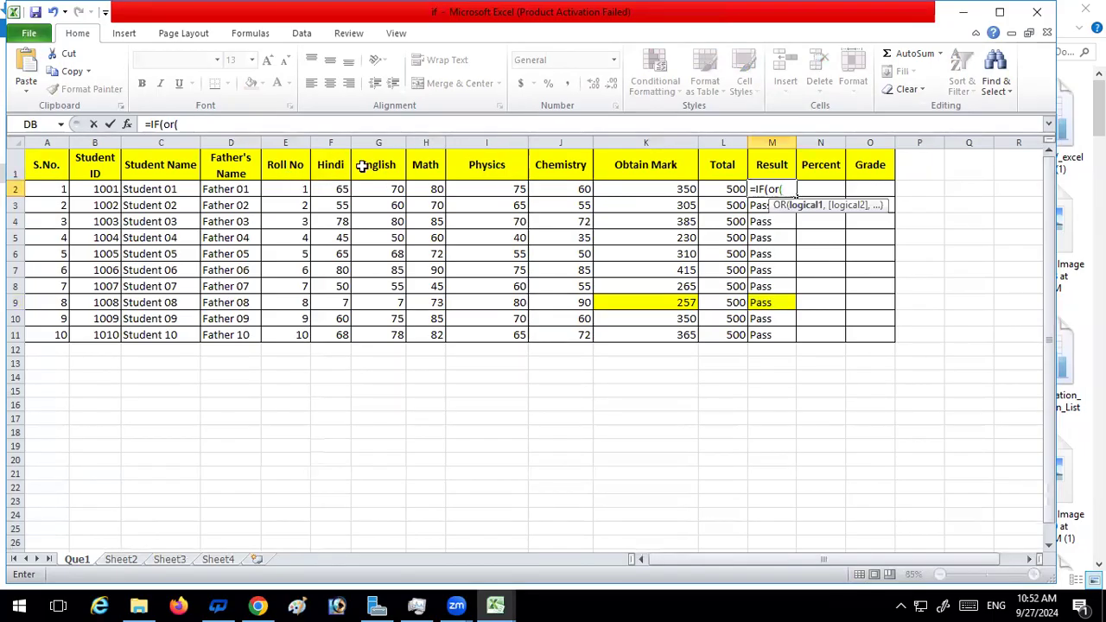
pyautogui.click(338, 191)
pyautogui.write('<')
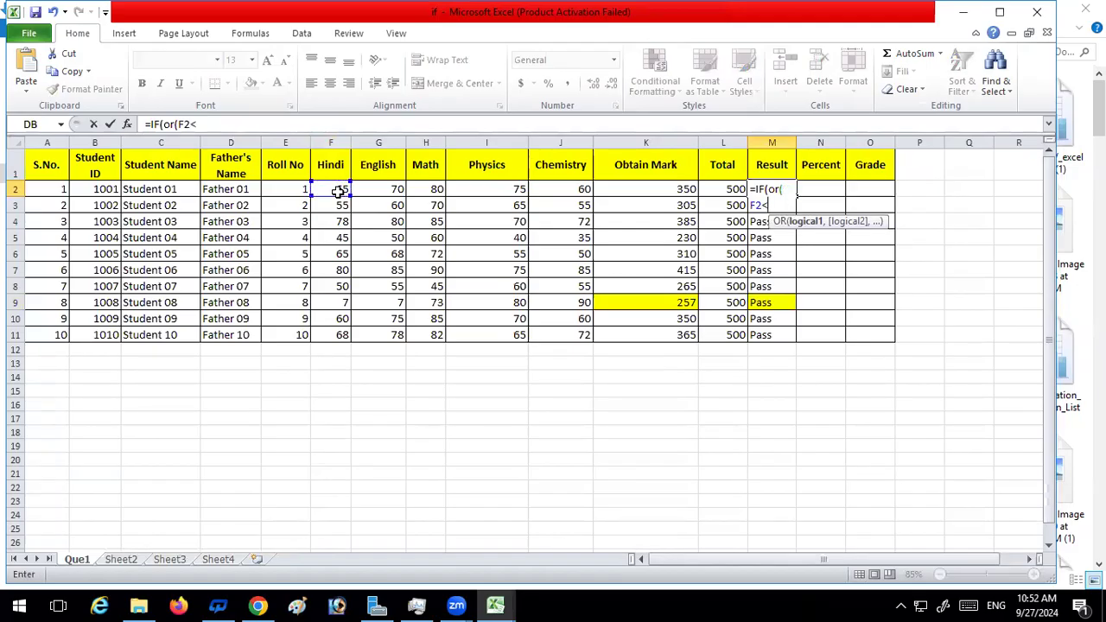
pyautogui.write('33,')
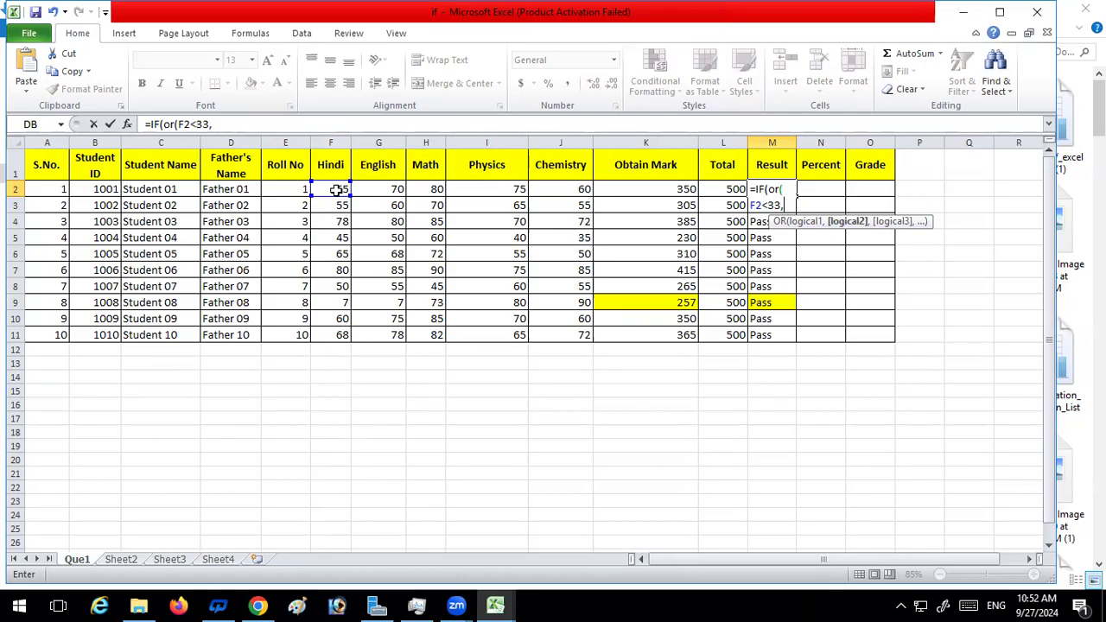
# Add the English and Math conditions G2<33 and H2<33 to the OR test in M2's formula
pyautogui.click(391, 190)
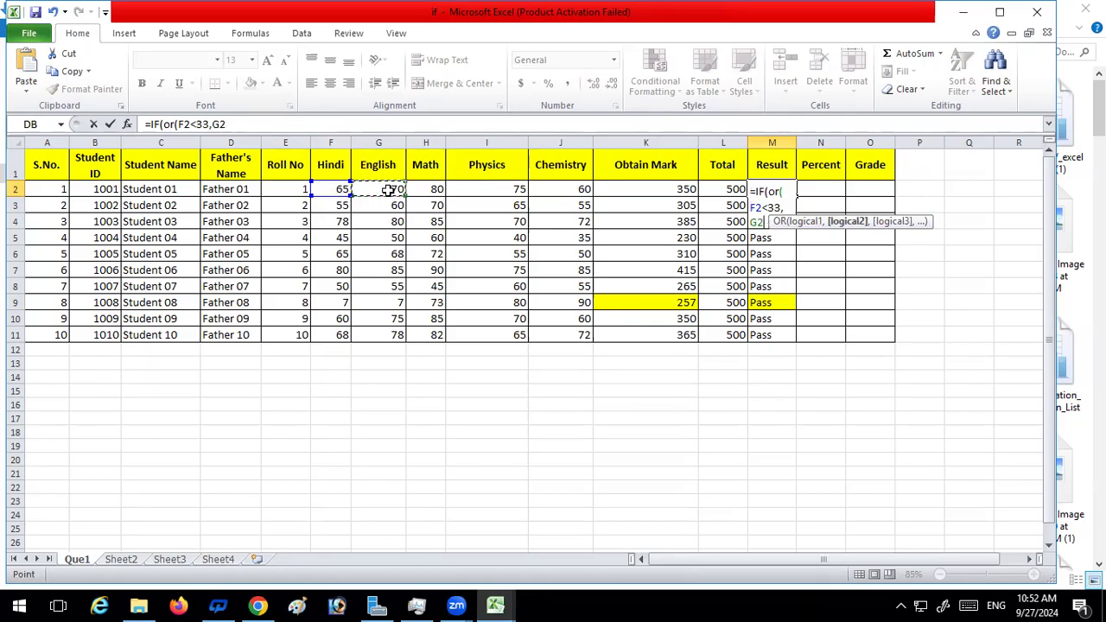
pyautogui.write('<33')
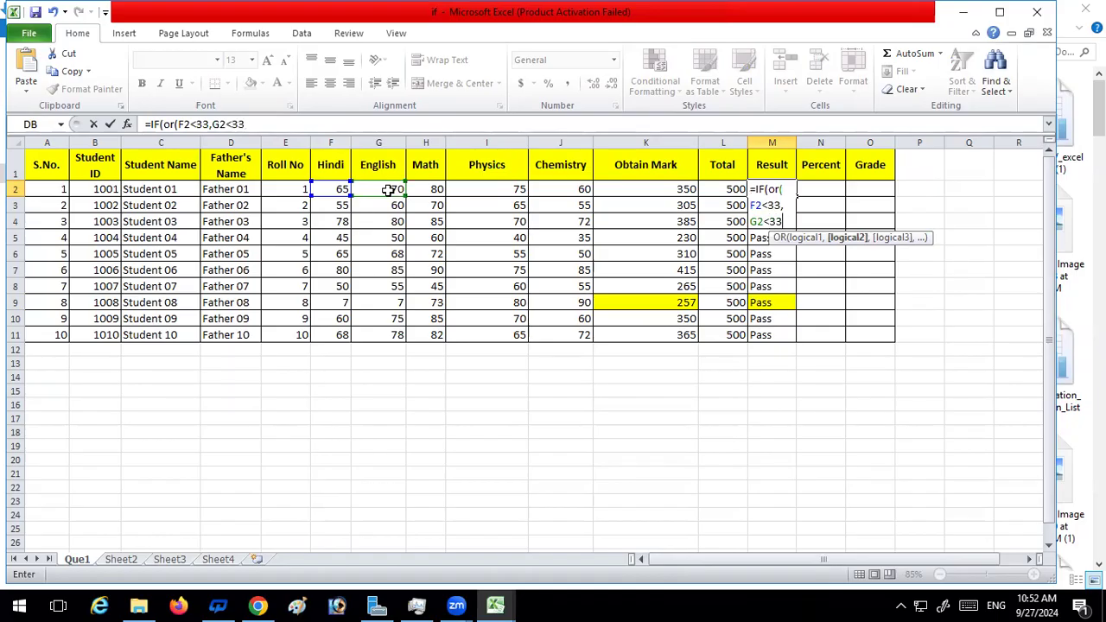
pyautogui.write(',')
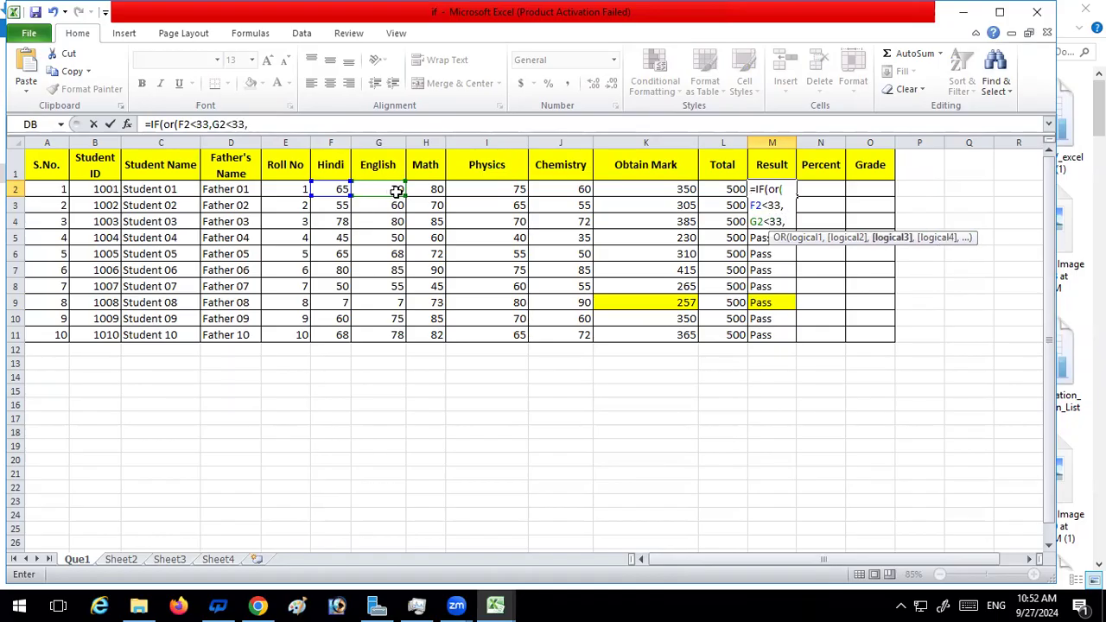
pyautogui.click(436, 189)
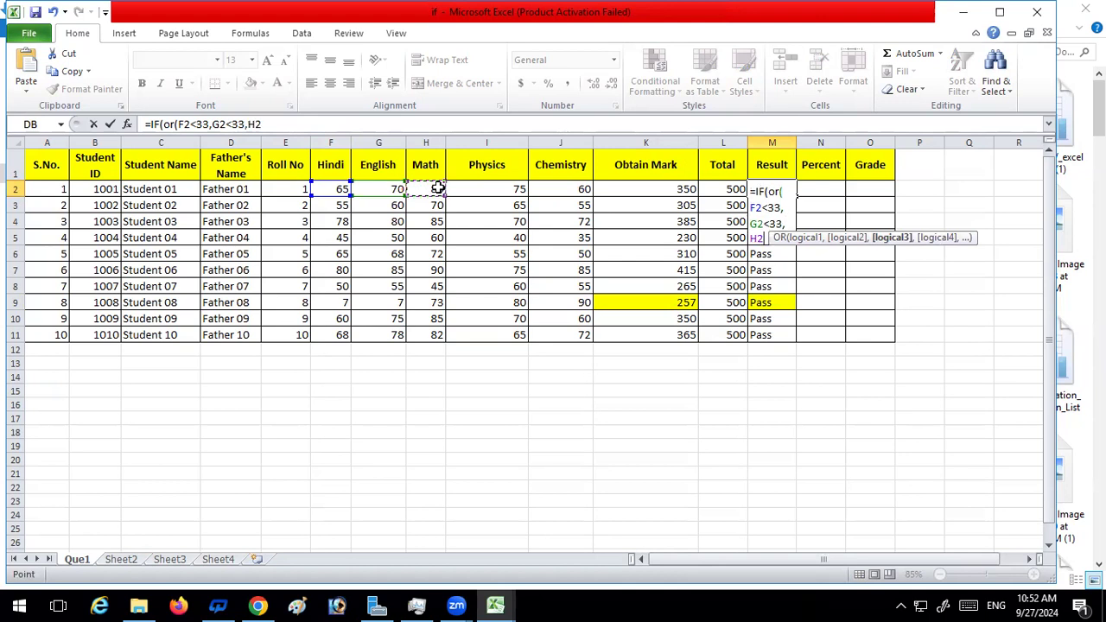
pyautogui.write('<')
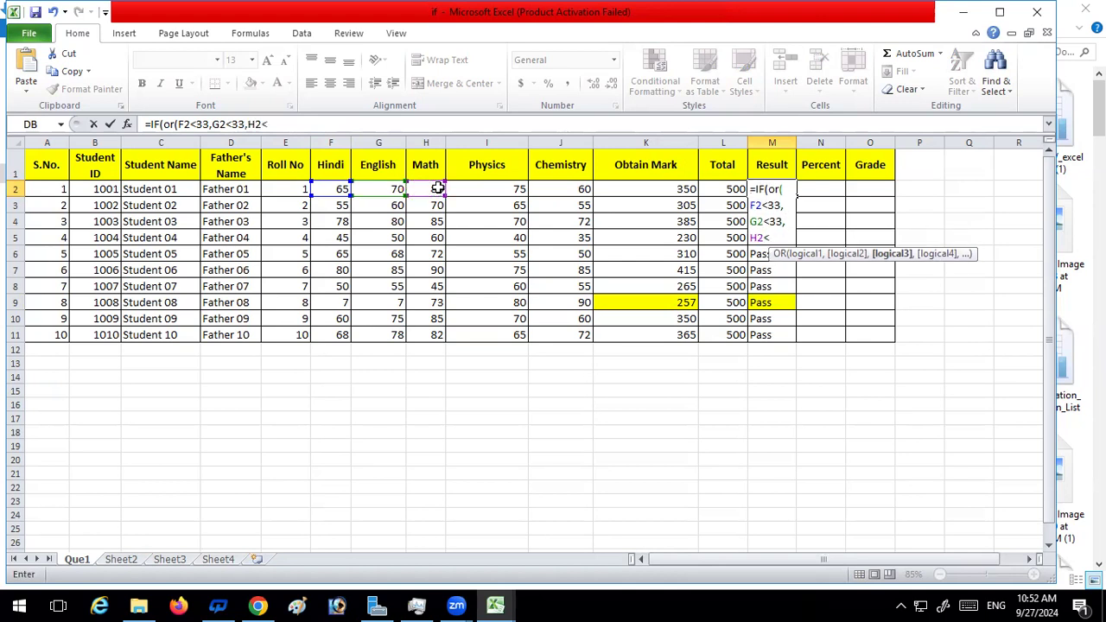
pyautogui.write('33,')
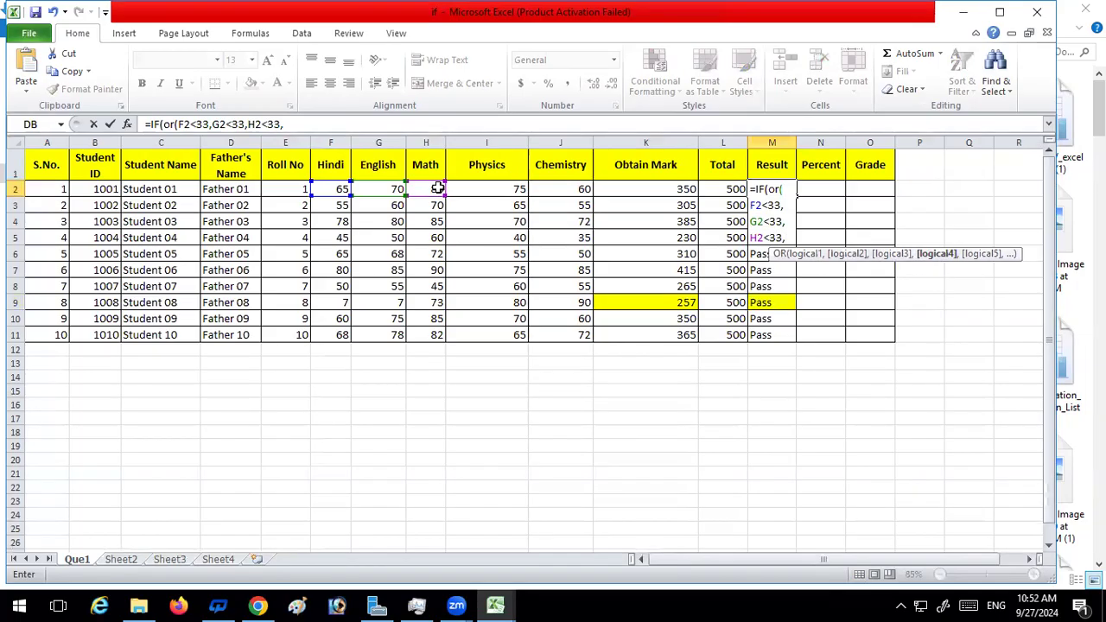
# Add the Physics and Chemistry conditions I2<33 and J2<33 and close the OR test in M2's formula
pyautogui.click(490, 194)
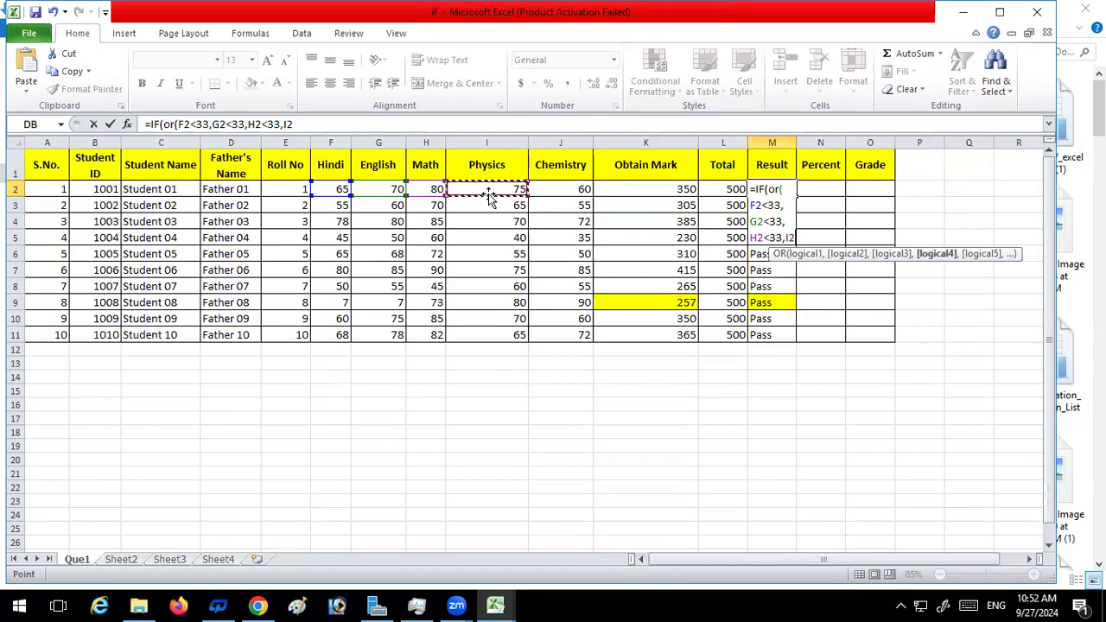
pyautogui.write('<33')
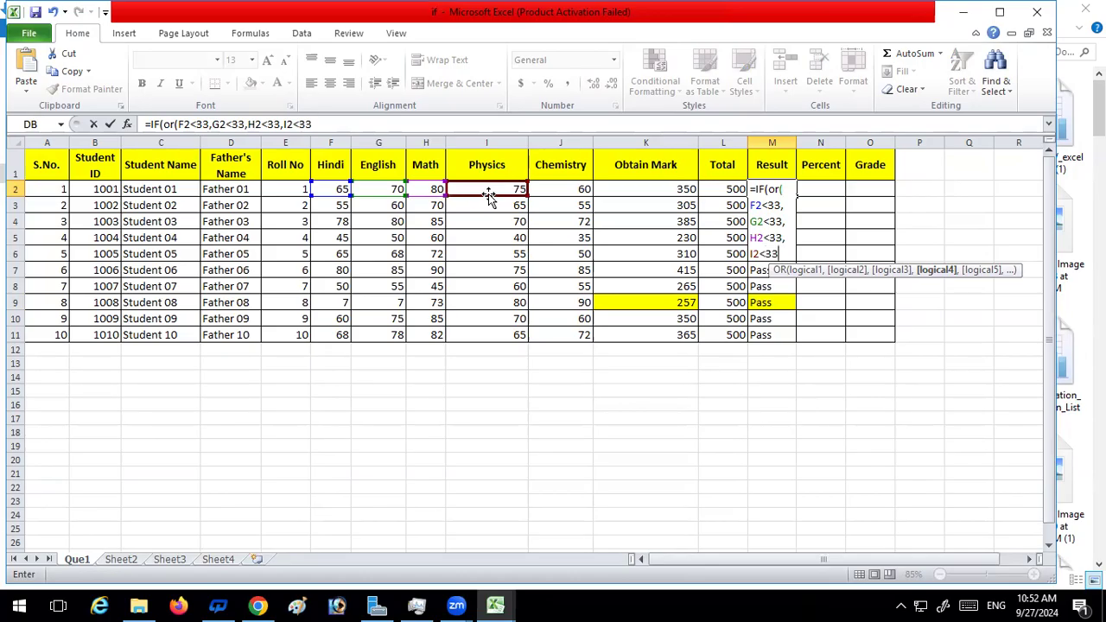
pyautogui.write(',')
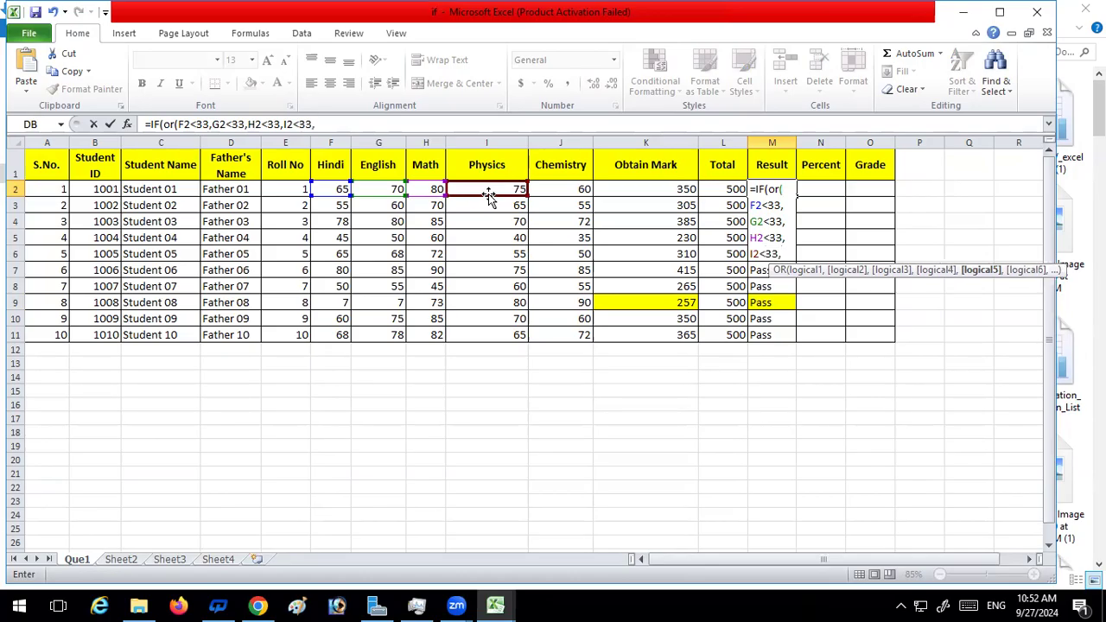
pyautogui.click(561, 188)
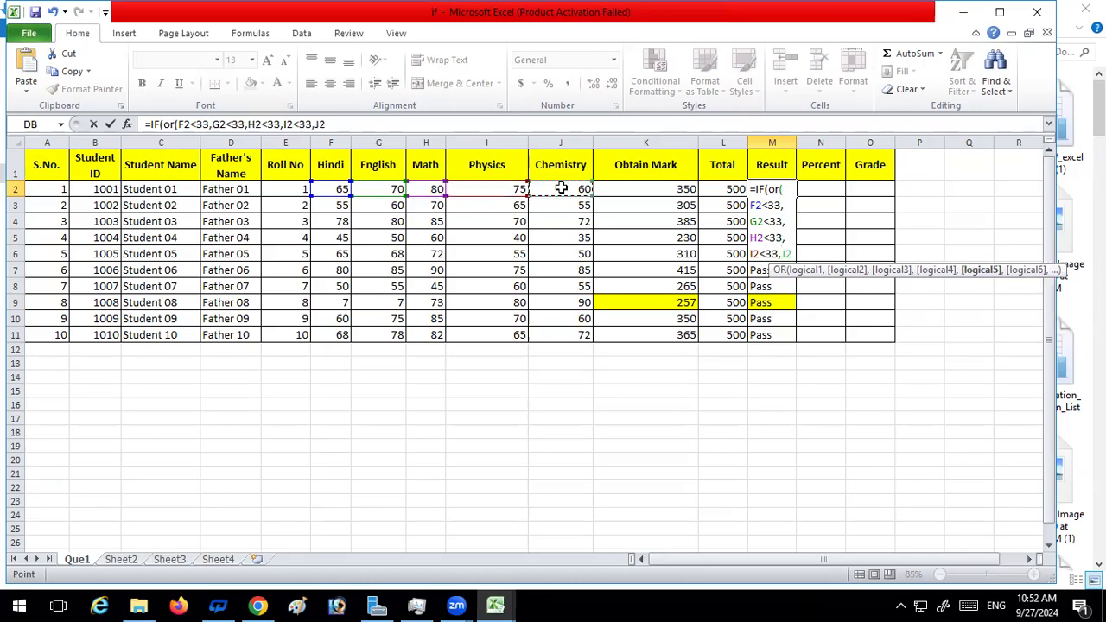
pyautogui.write('<')
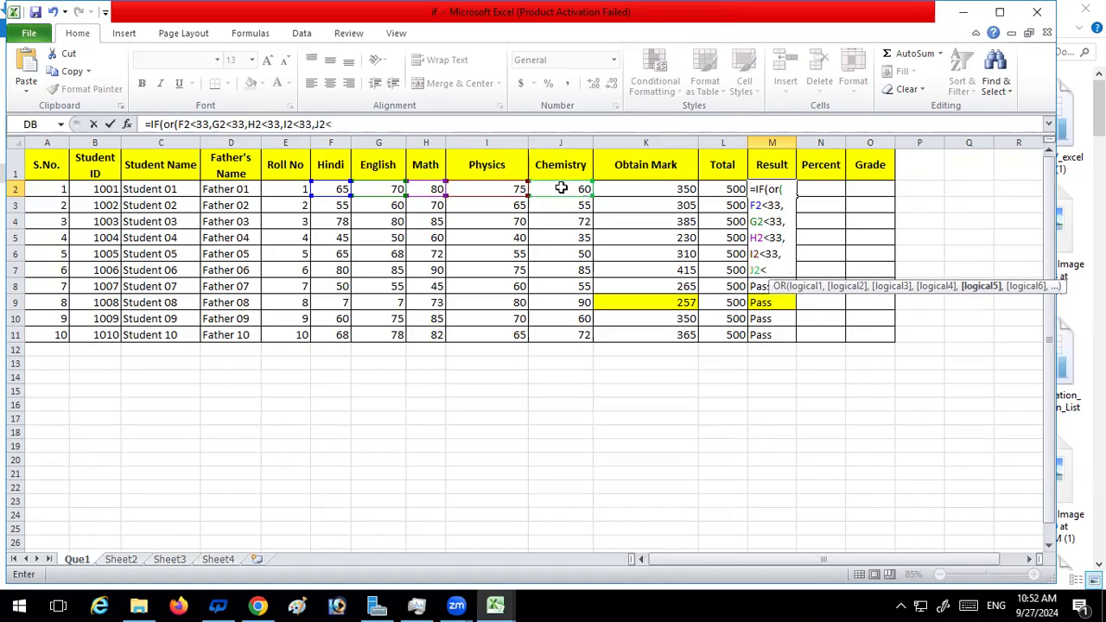
pyautogui.write('33)')
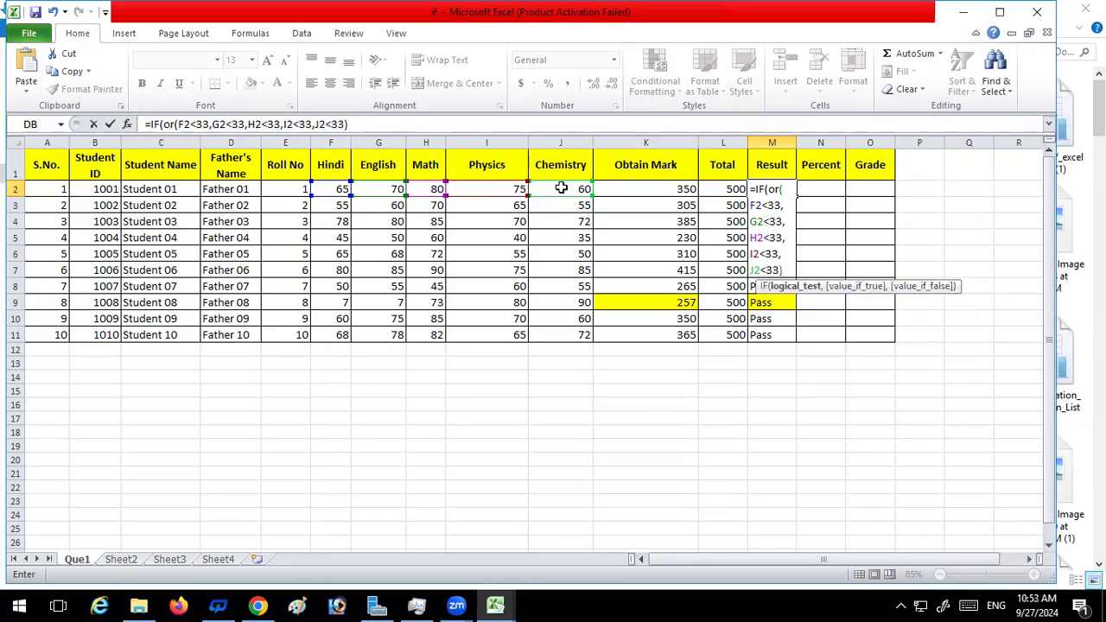
pyautogui.write(',')
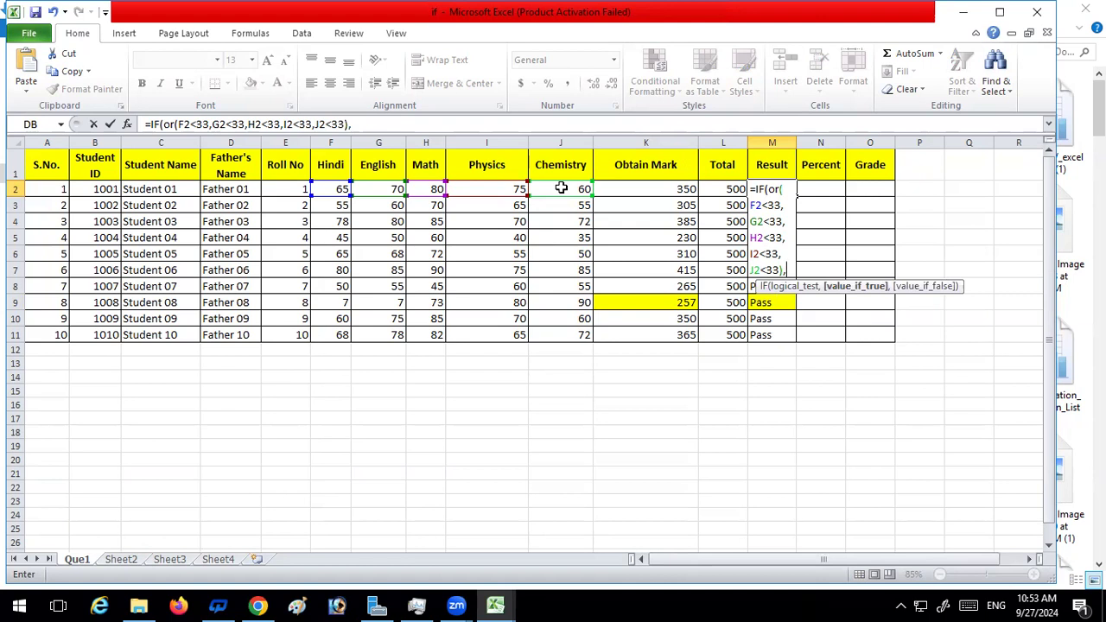
pyautogui.write('"Fail')
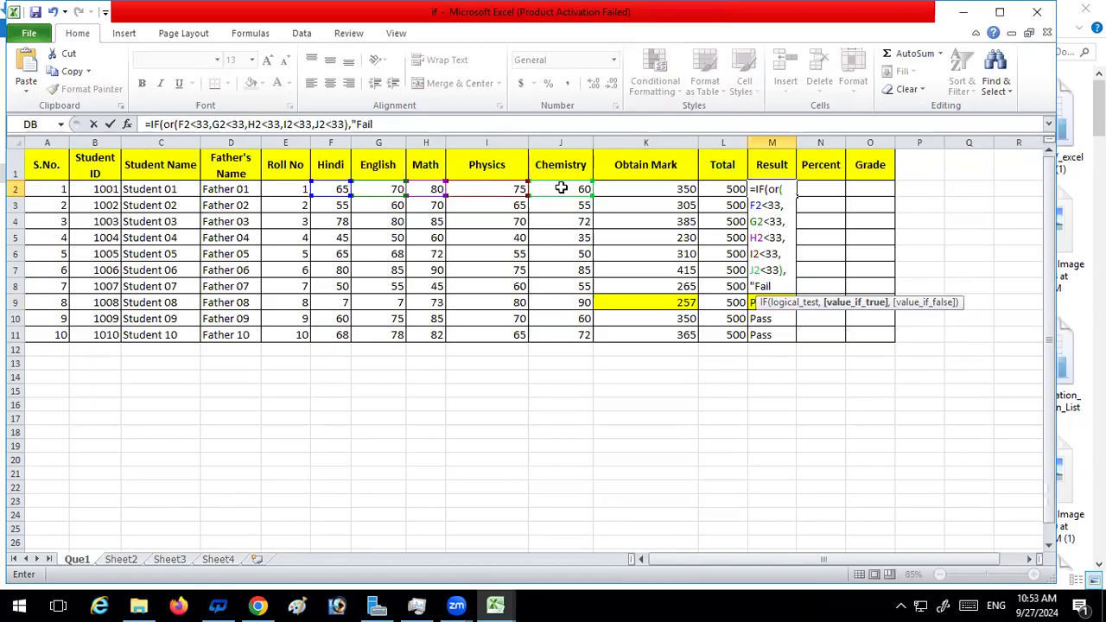
pyautogui.write('")')
pyautogui.write('"')
pyautogui.write(',')
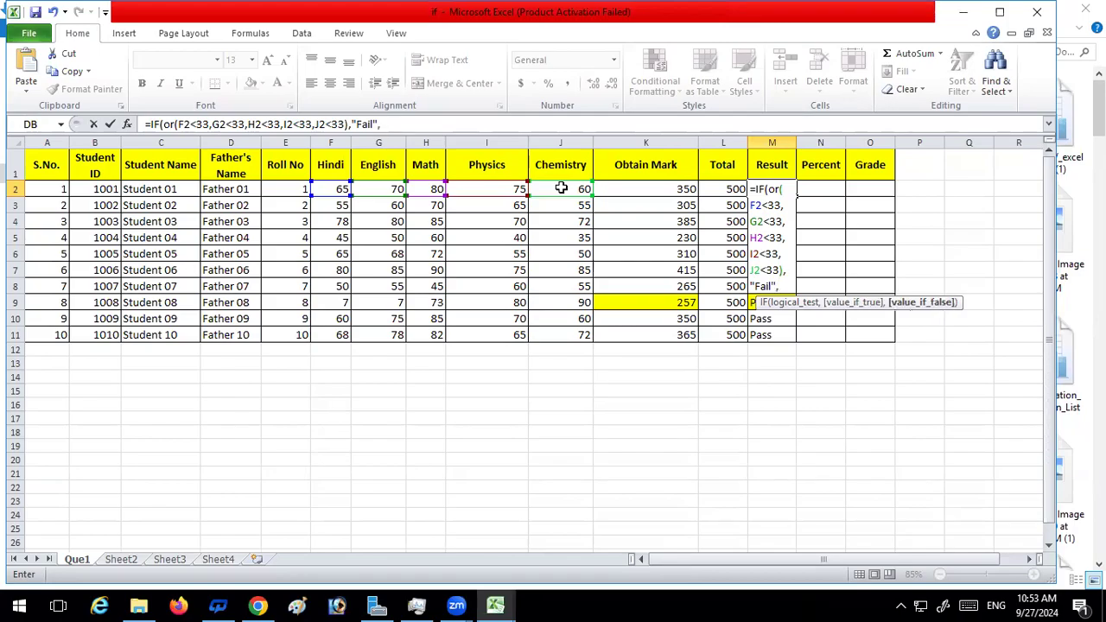
pyautogui.write('"Pass')
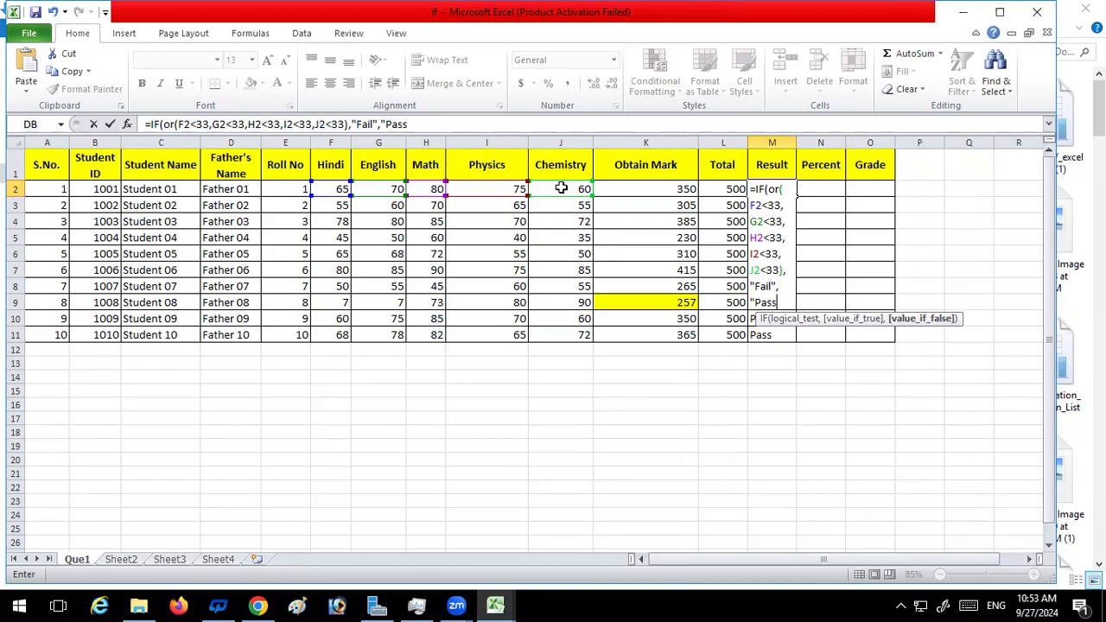
pyautogui.write('")')
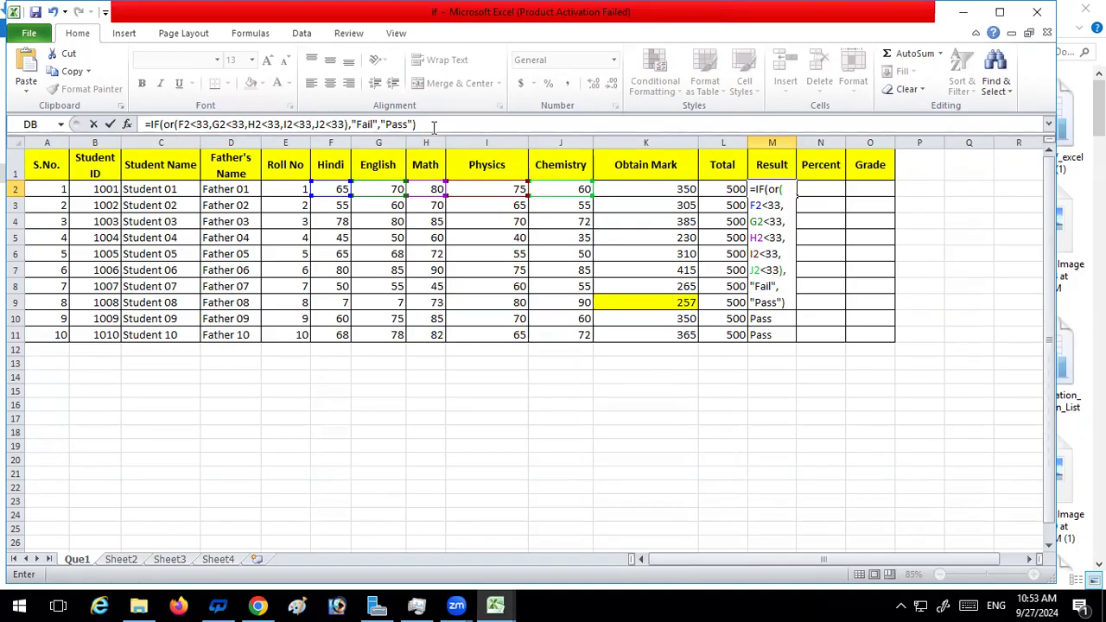
# Complete M2's IF formula with "Fail" as the true value and "Pass" as the false value, and enter it
pyautogui.press('Return')
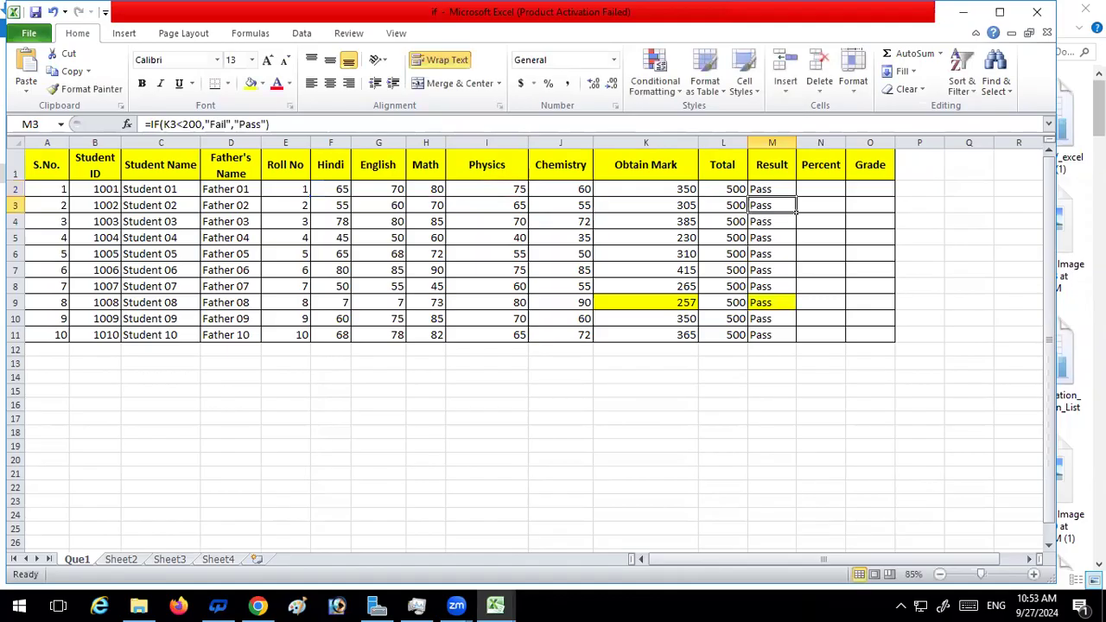
# Fill the OR-based Result formula from M2 down to M11 and check the formulas in M9 and M2
pyautogui.click(765, 186)
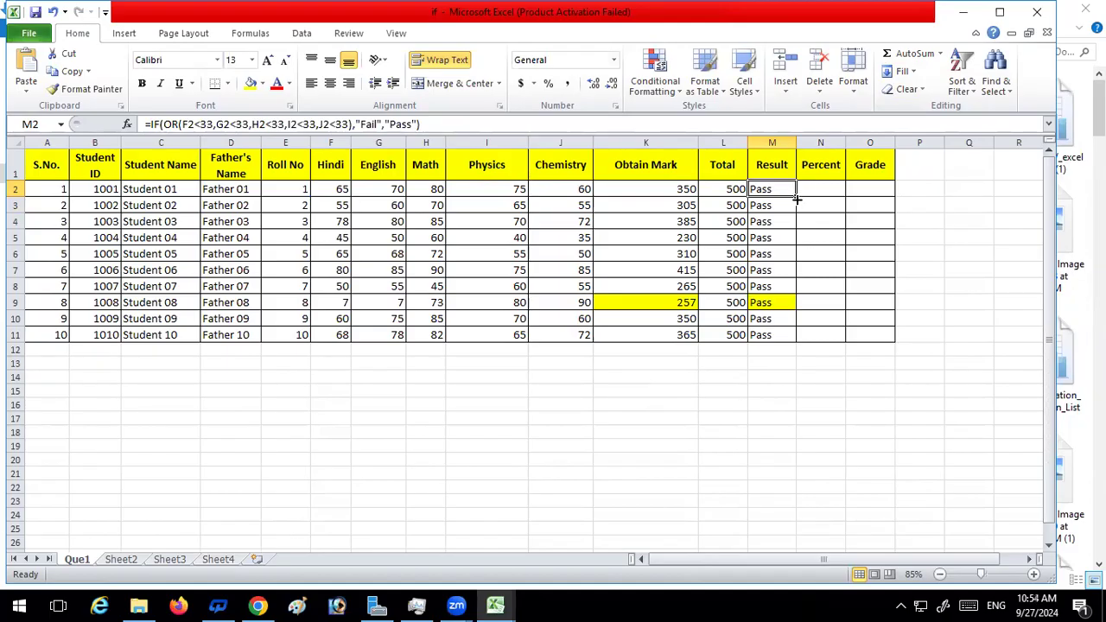
pyautogui.doubleClick(797, 196)
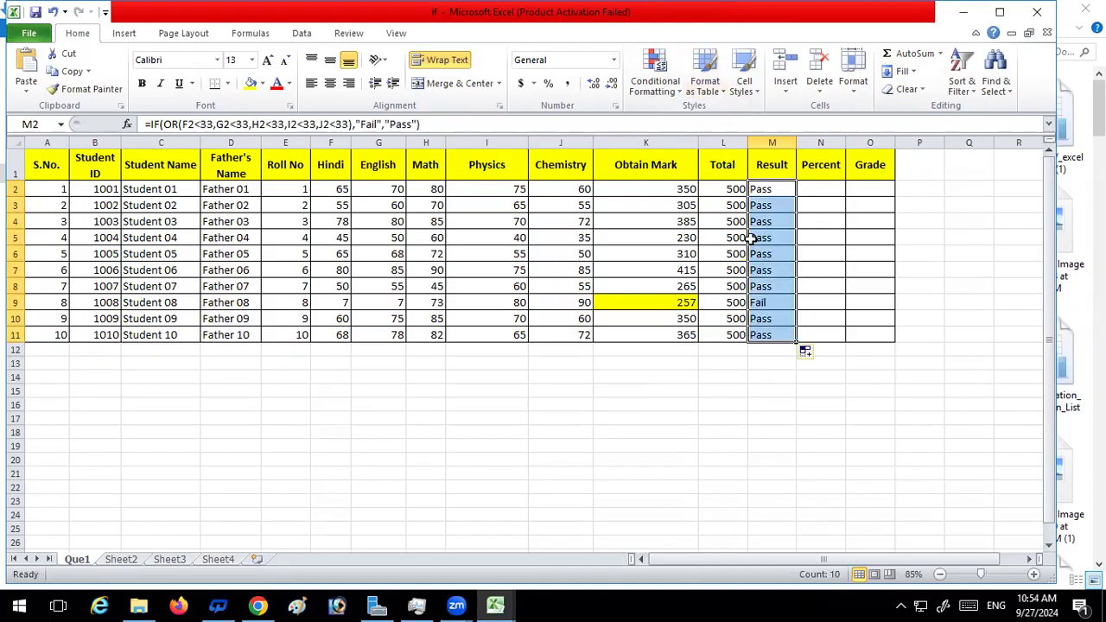
pyautogui.click(774, 303)
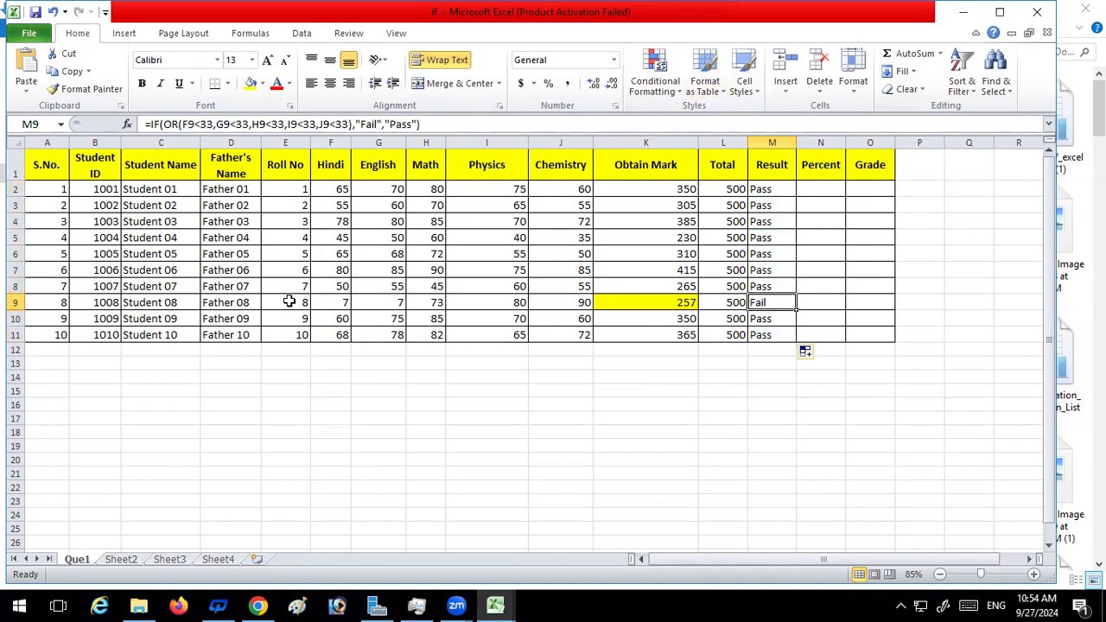
pyautogui.click(768, 188)
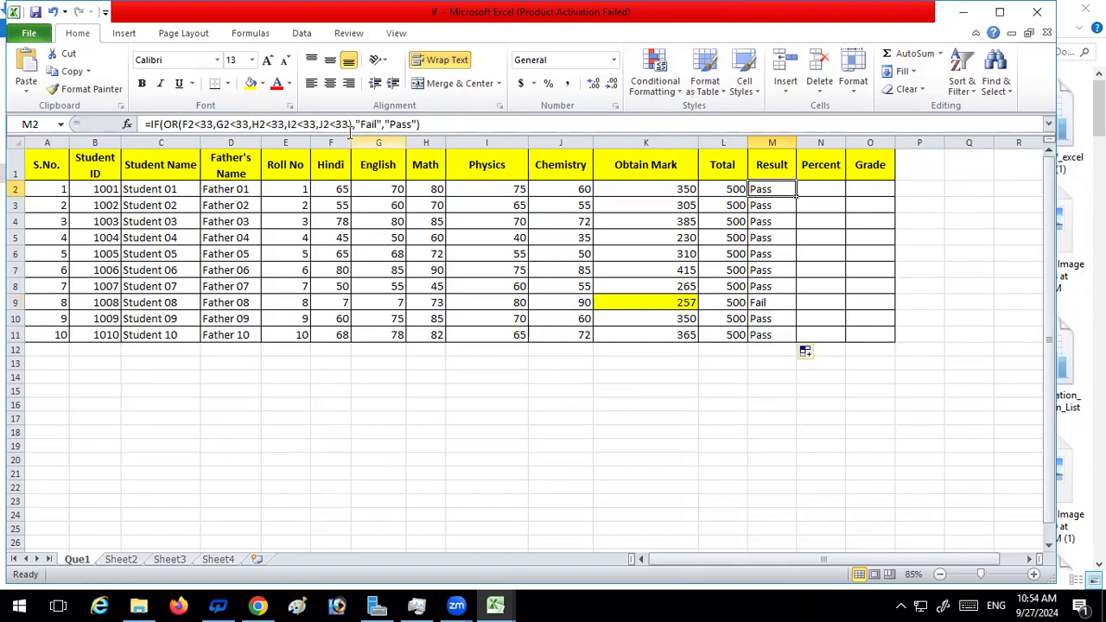
# Highlight the Result cell M2 in yellow and set the Hindi mark in F2 to 2
pyautogui.click(250, 83)
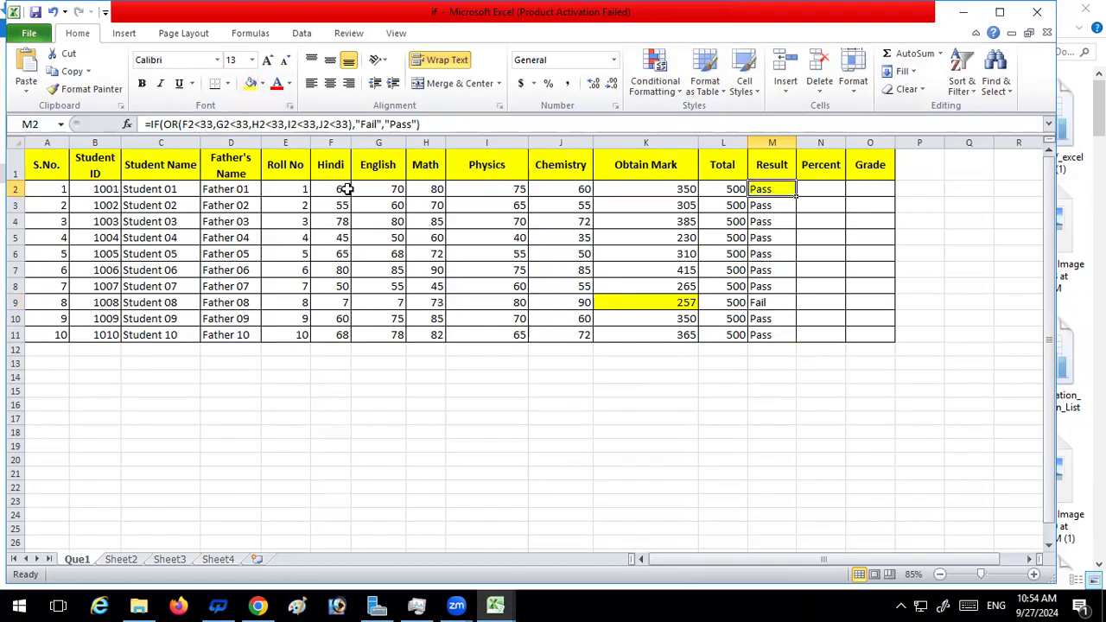
pyautogui.click(345, 187)
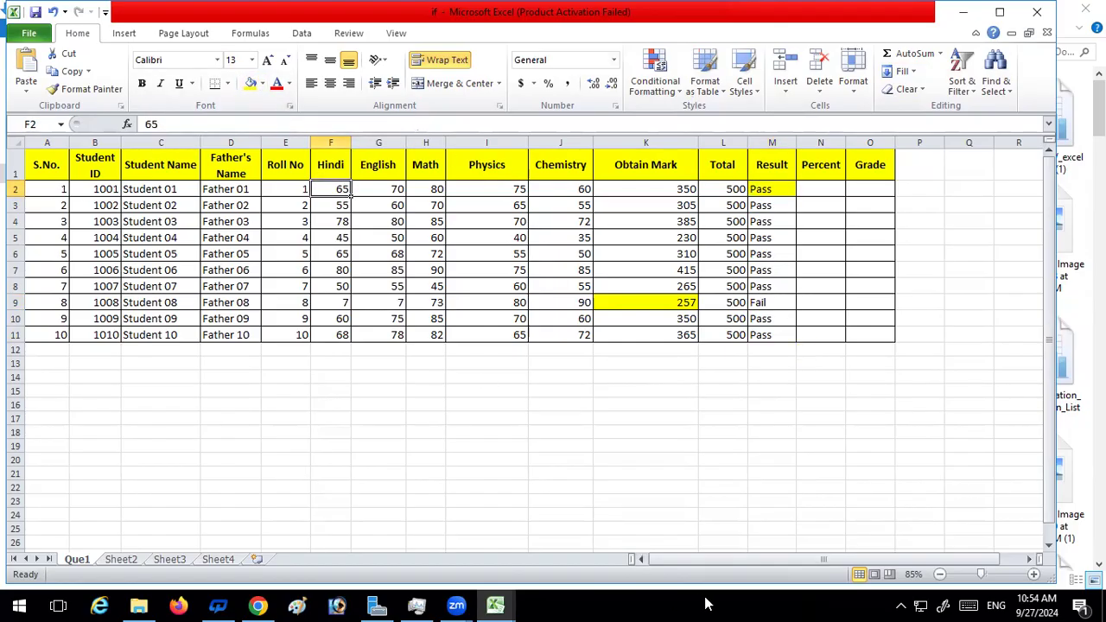
pyautogui.write('2')
pyautogui.press('Return')
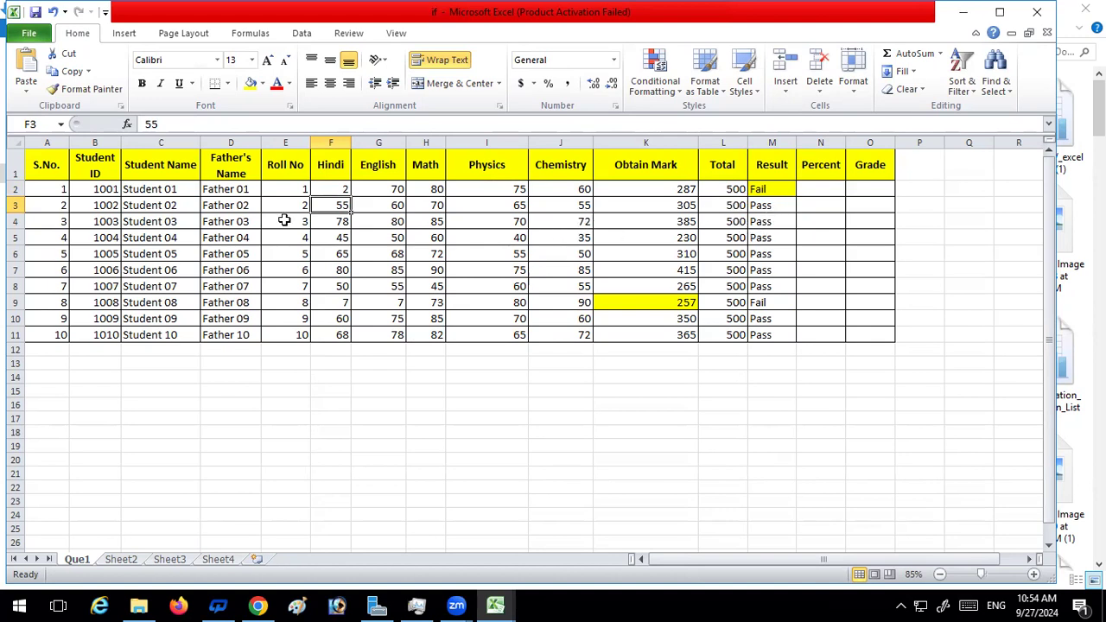
# Set the row 9 marks to 35 for Hindi in F9 and 45 for English in G9
pyautogui.click(346, 303)
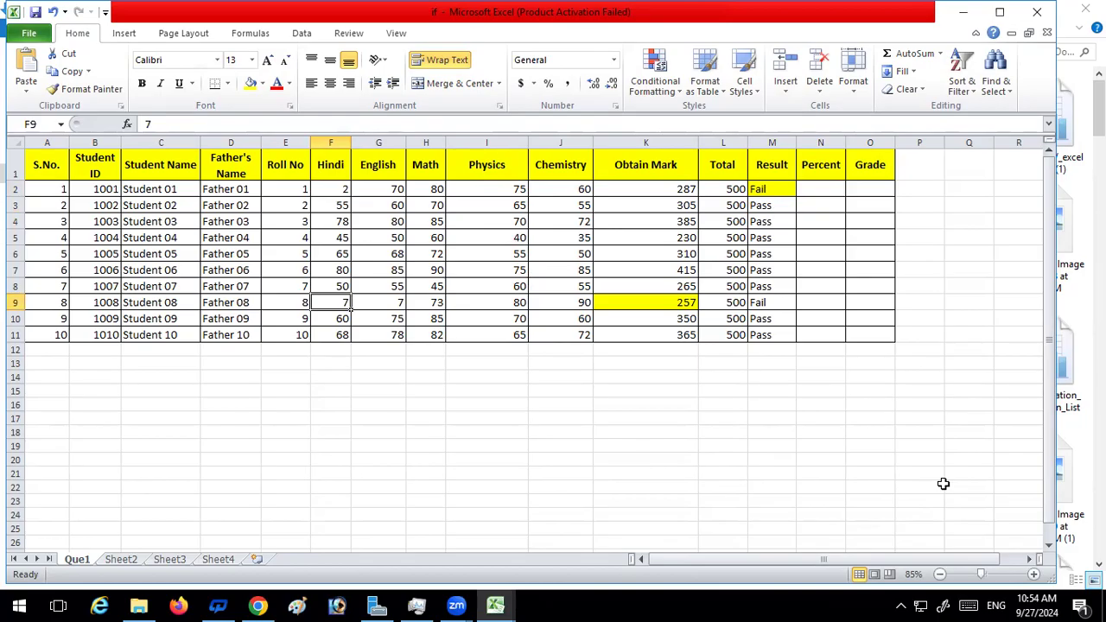
pyautogui.write('35')
pyautogui.press('Return')
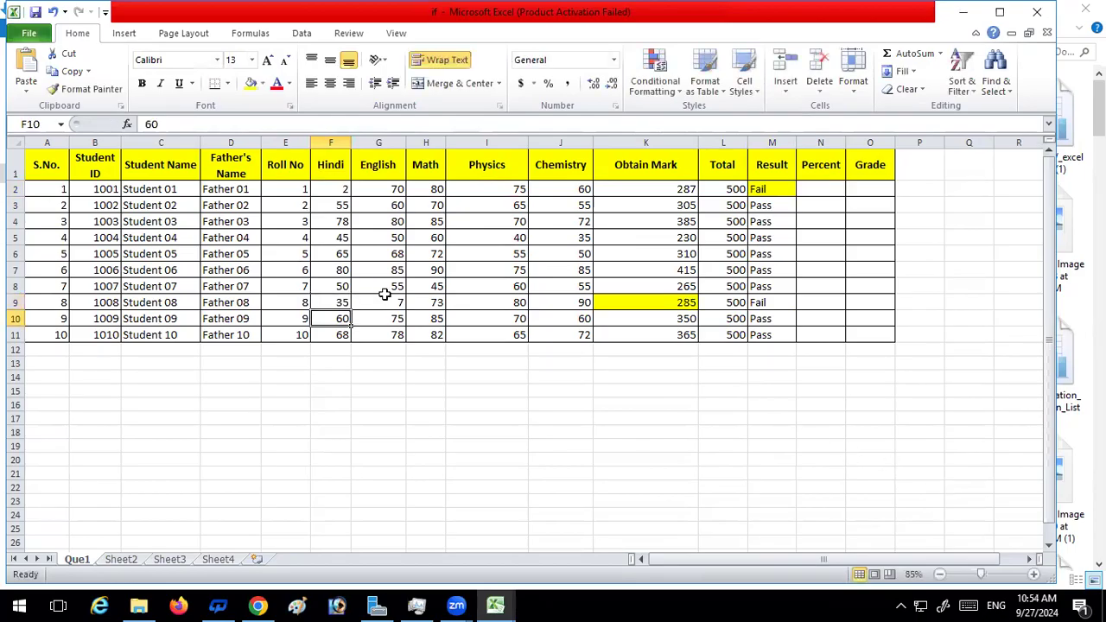
pyautogui.click(395, 306)
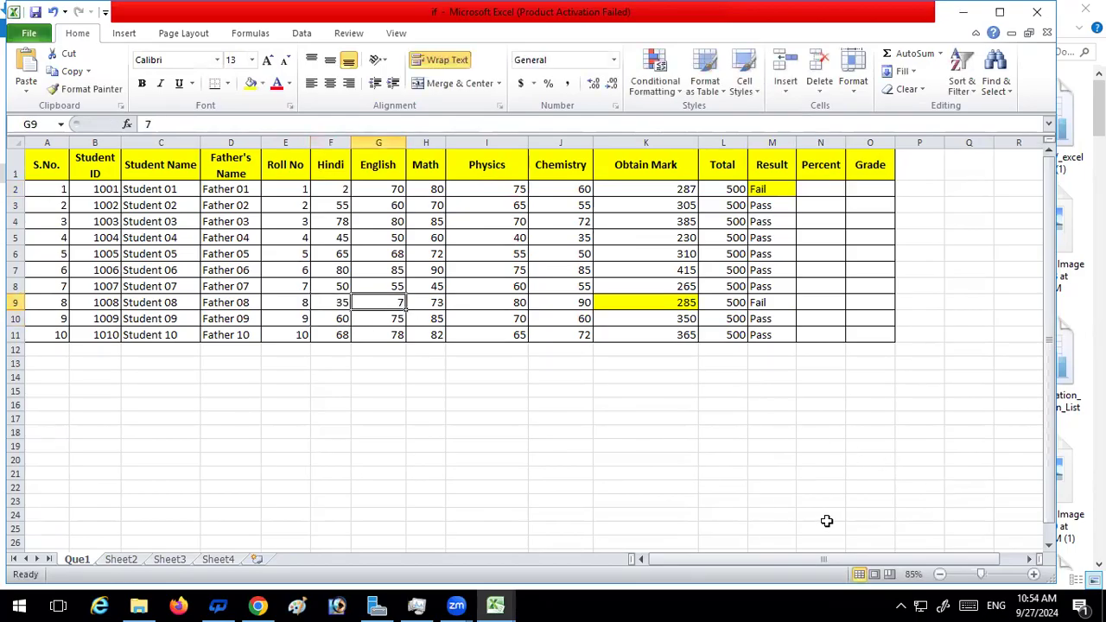
pyautogui.write('45')
pyautogui.press('Return')
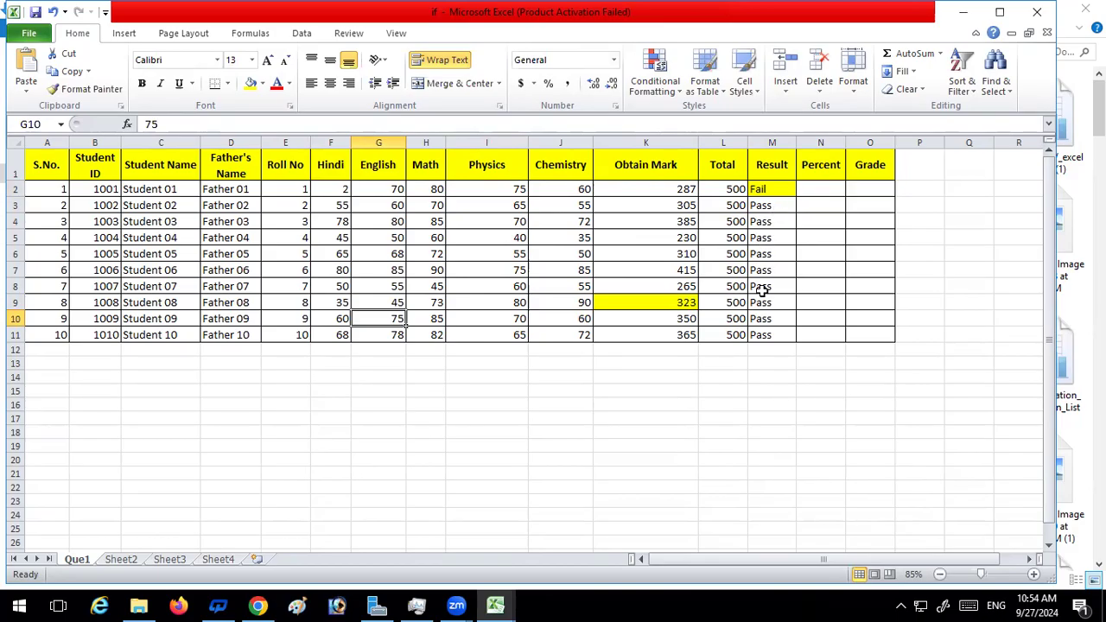
# Enter the percentage formula =K2*100/L2 in the Percent cell N2
pyautogui.scroll(-10, 600, 432)
pyautogui.scroll(10, 605, 423)
pyautogui.click(816, 185)
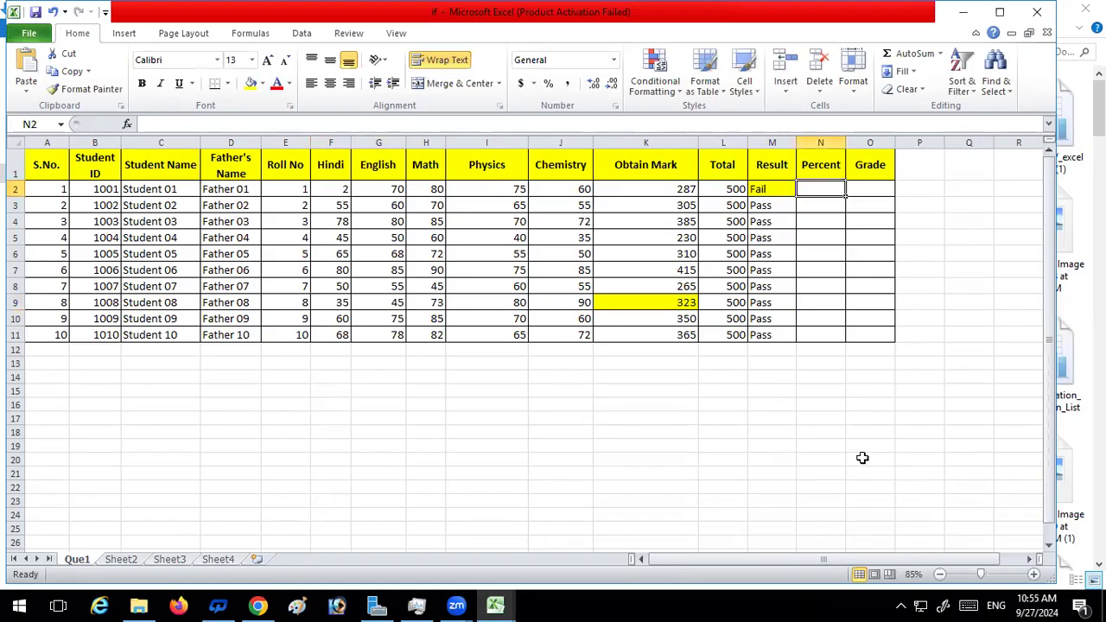
pyautogui.click(683, 189)
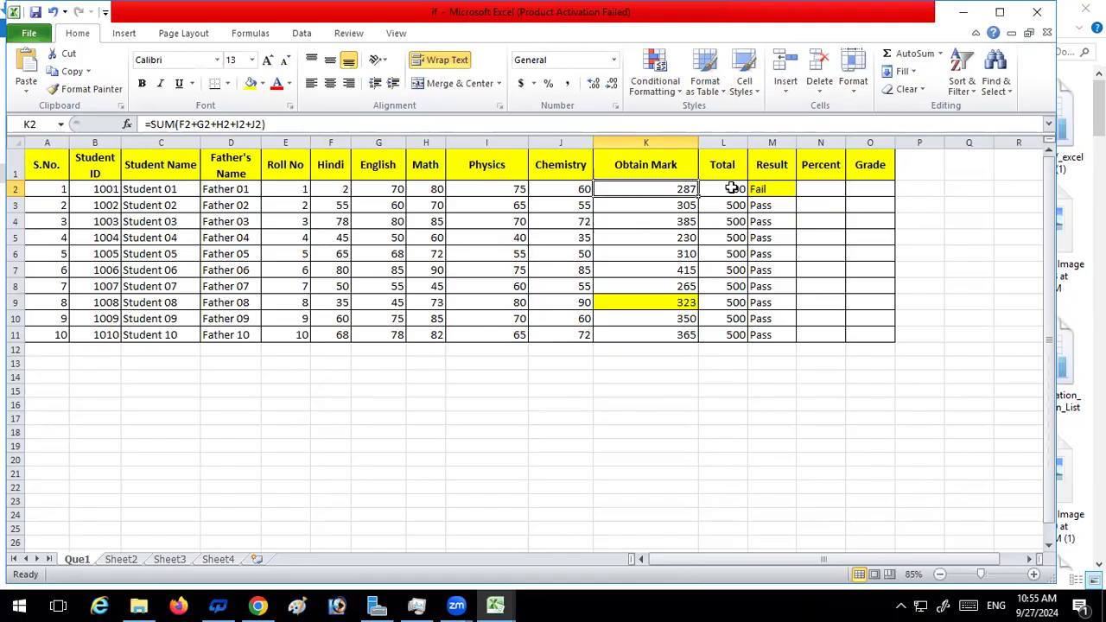
pyautogui.click(803, 192)
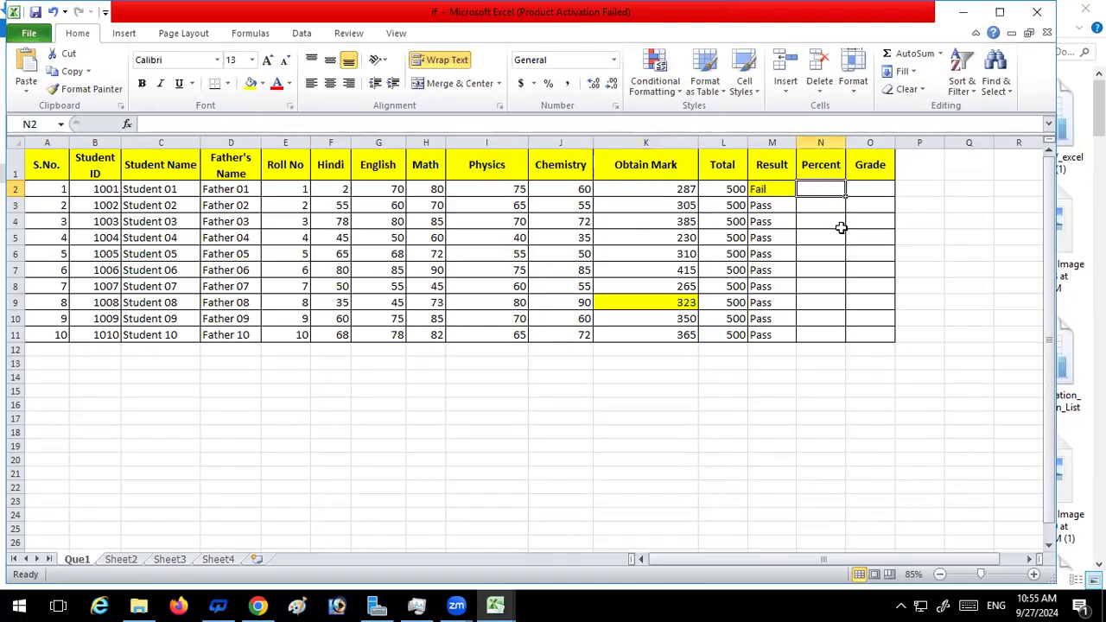
pyautogui.write('=')
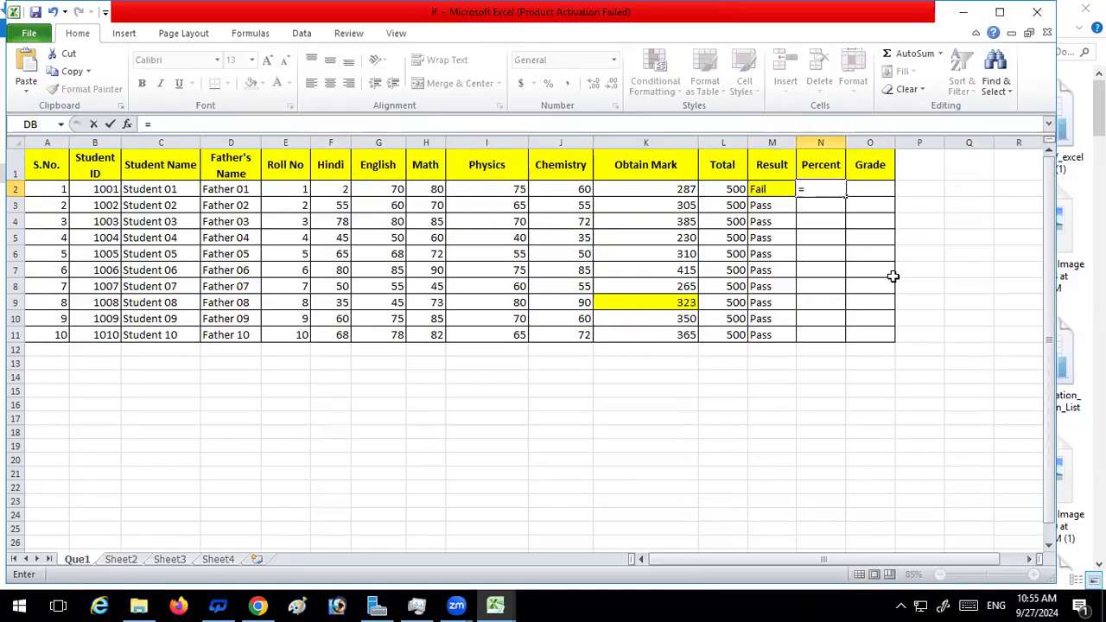
pyautogui.click(681, 191)
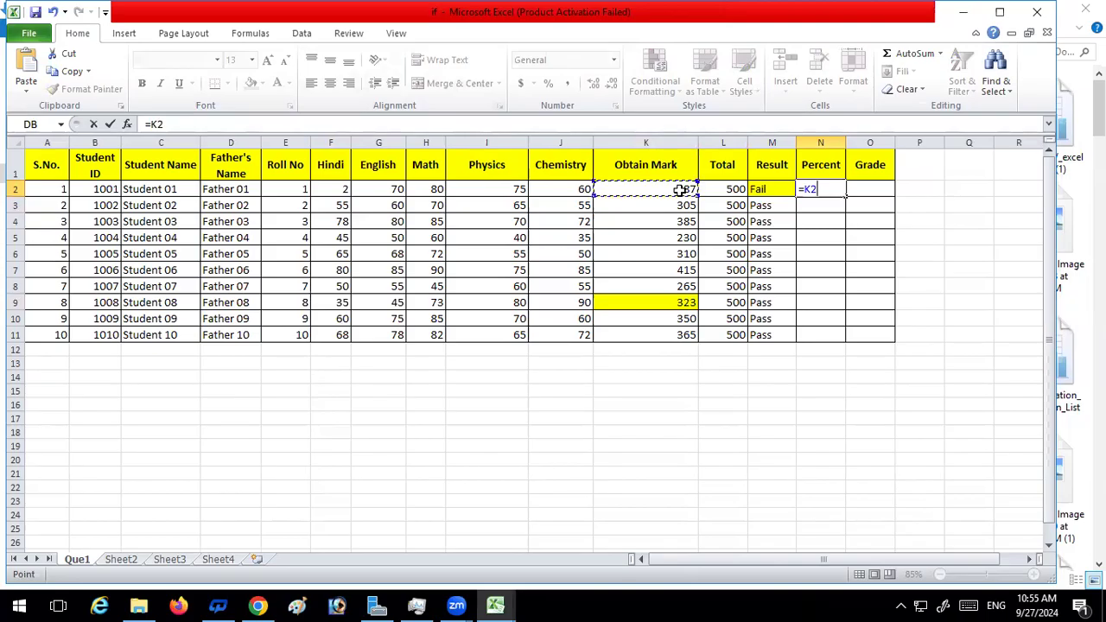
pyautogui.write('*10')
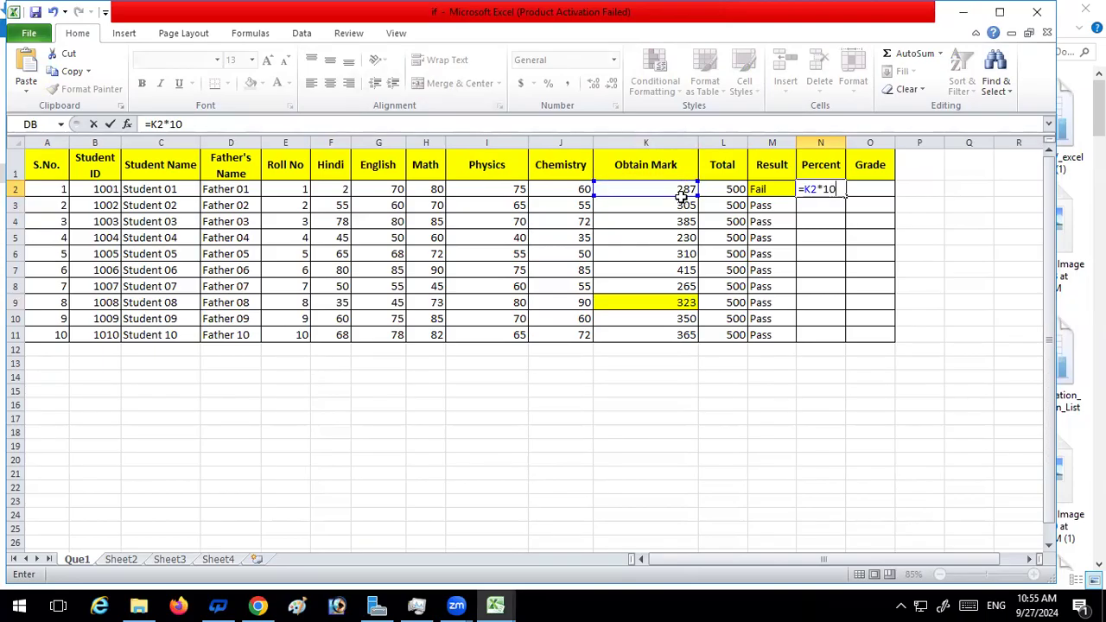
pyautogui.write('0/')
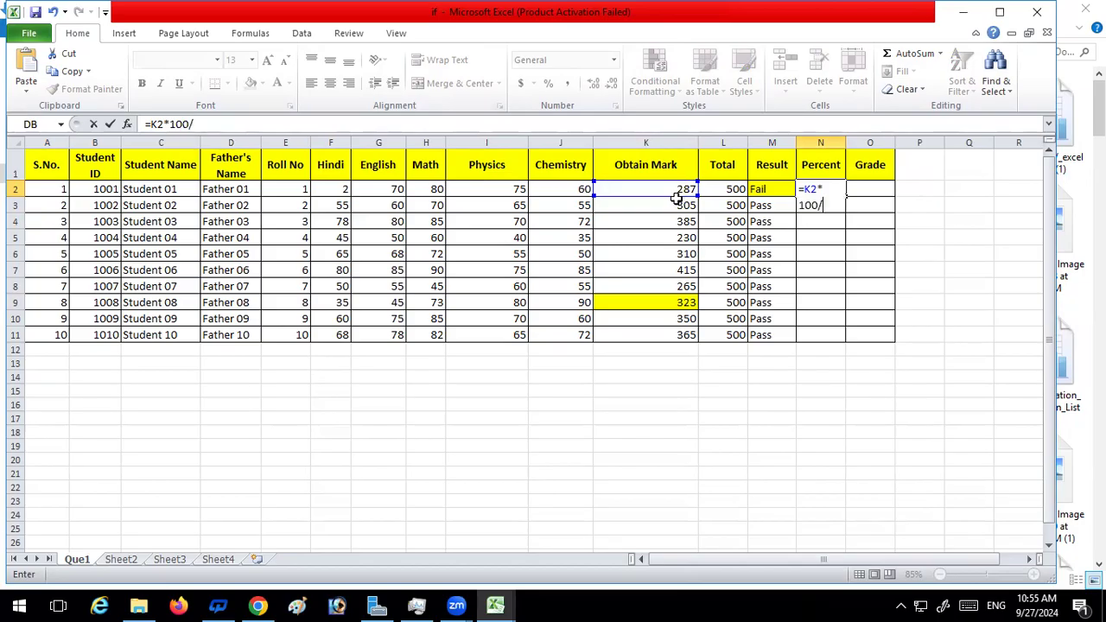
pyautogui.click(731, 188)
pyautogui.press('Return')
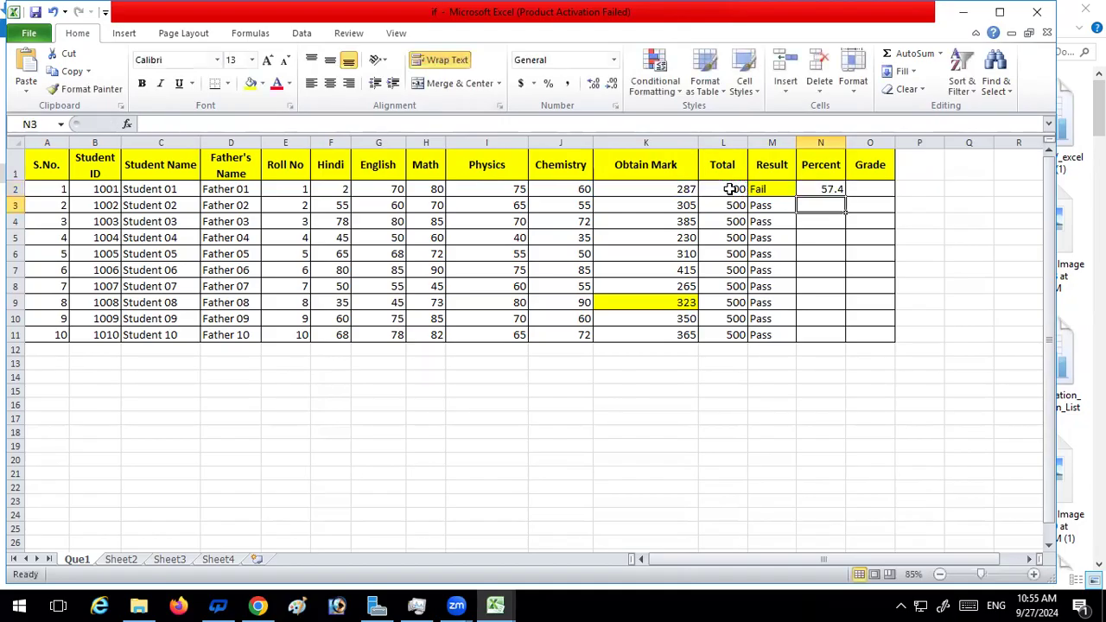
# Fill the Percent formula from N2 down to N11 and check the Result formula in M2
pyautogui.click(825, 188)
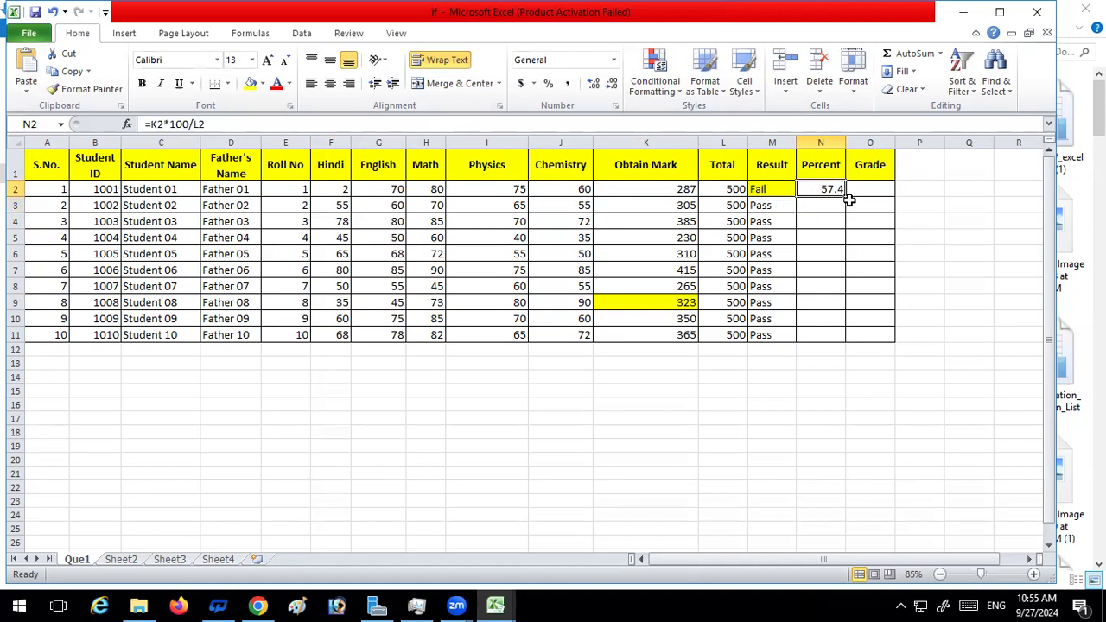
pyautogui.doubleClick(846, 197)
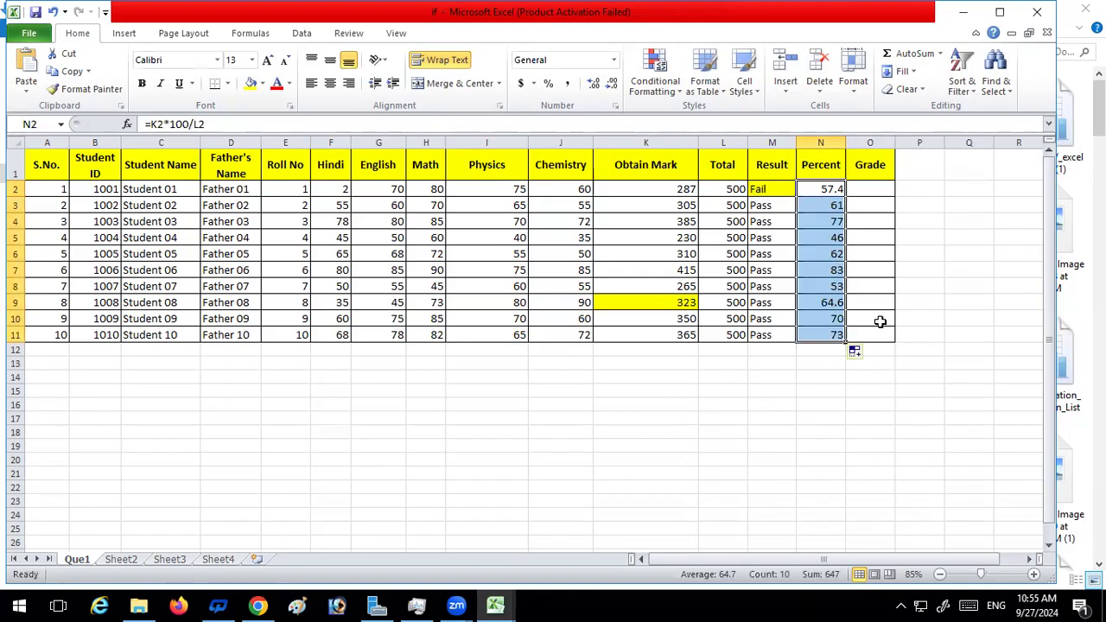
pyautogui.click(778, 188)
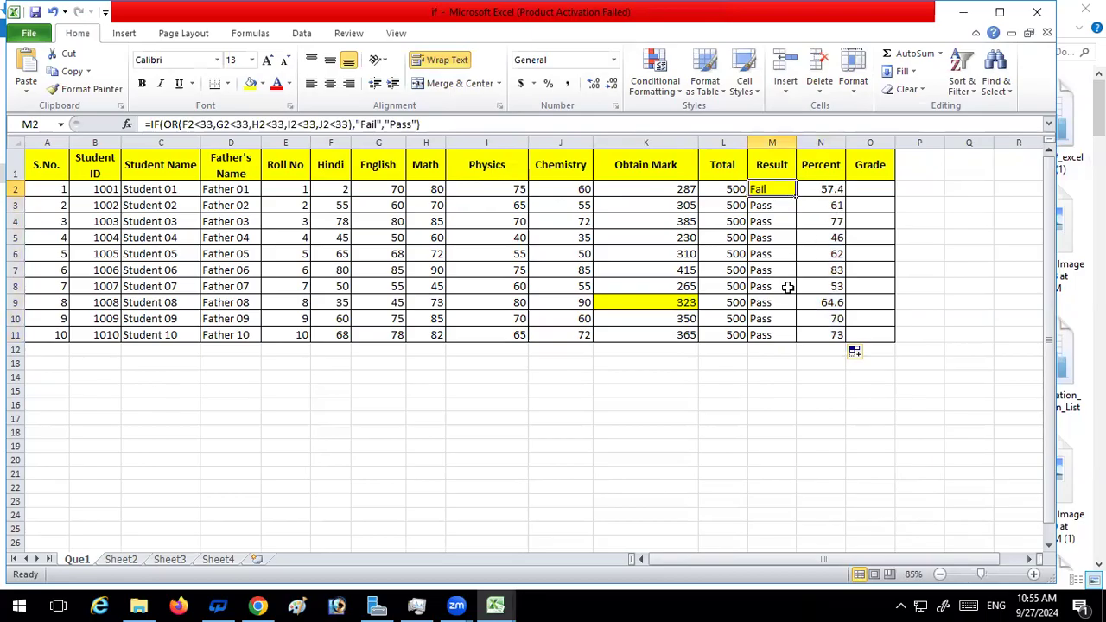
# Set the Hindi mark in F8 to 10 and check the Percent formula in N8
pyautogui.click(338, 286)
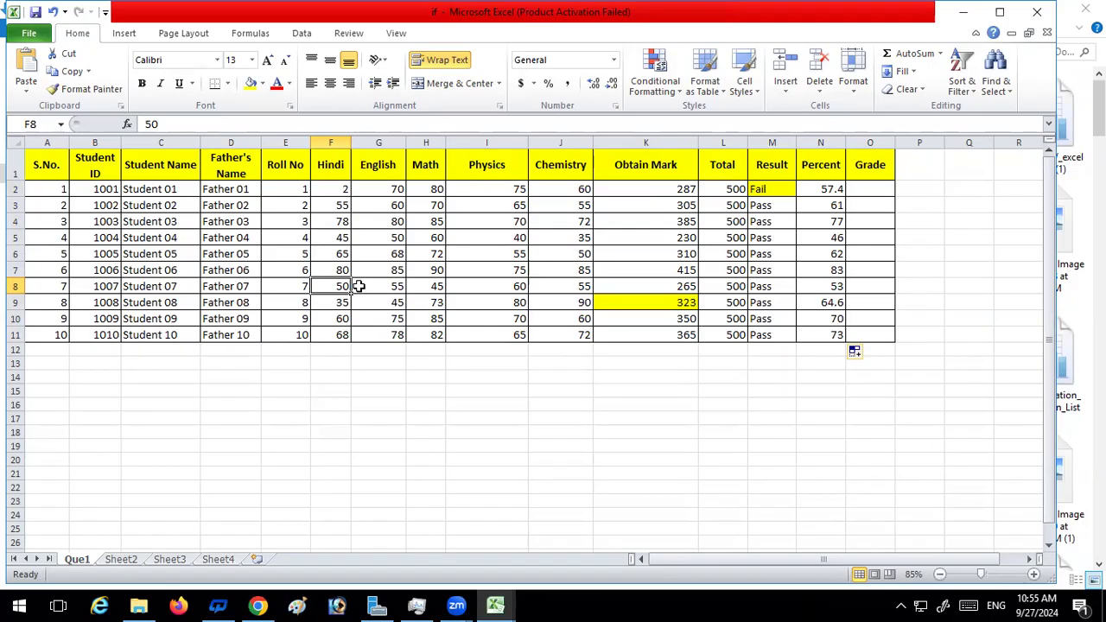
pyautogui.write('10')
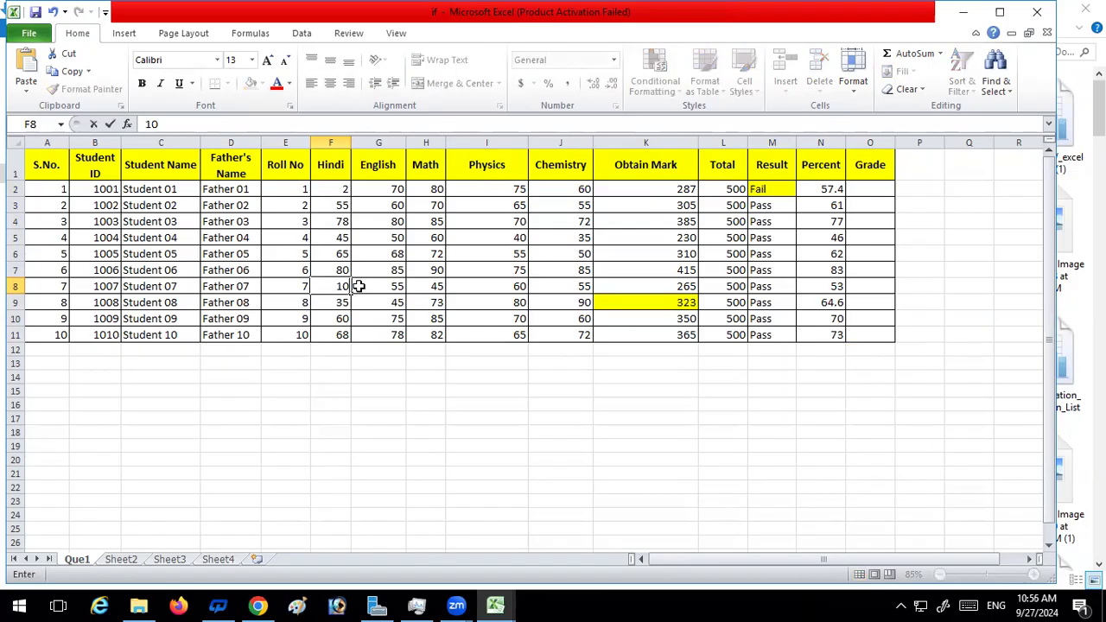
pyautogui.press('Return')
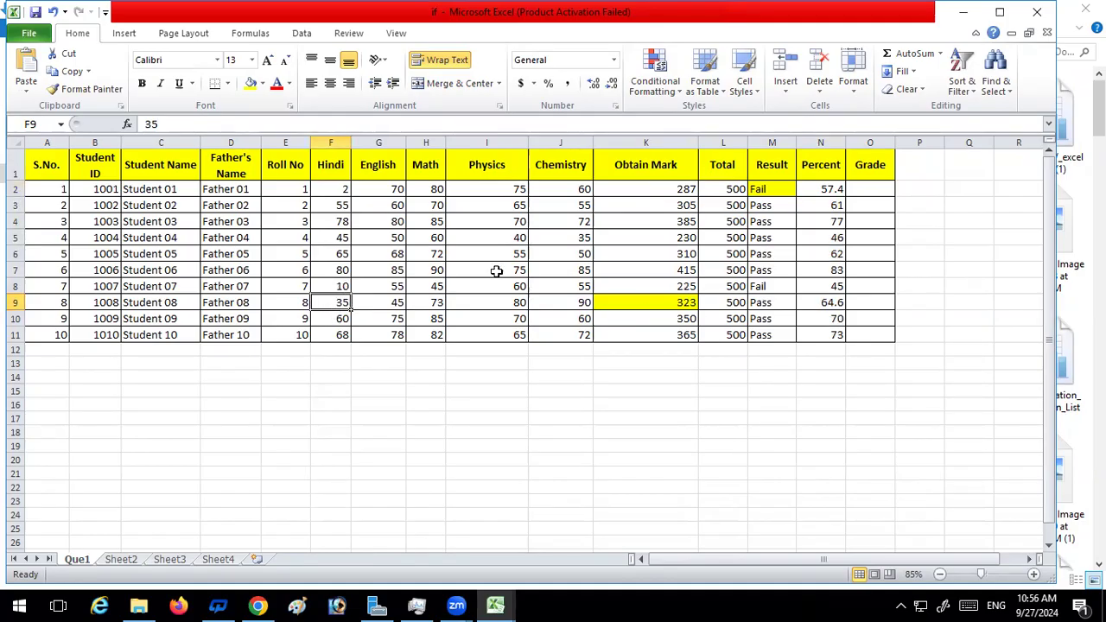
pyautogui.click(341, 288)
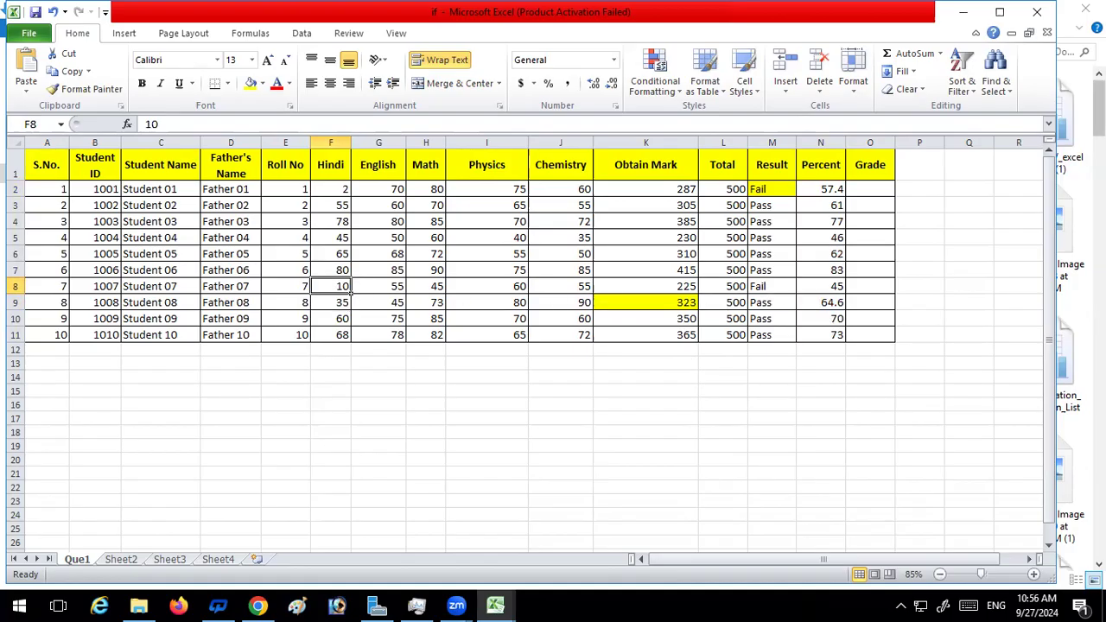
pyautogui.click(813, 285)
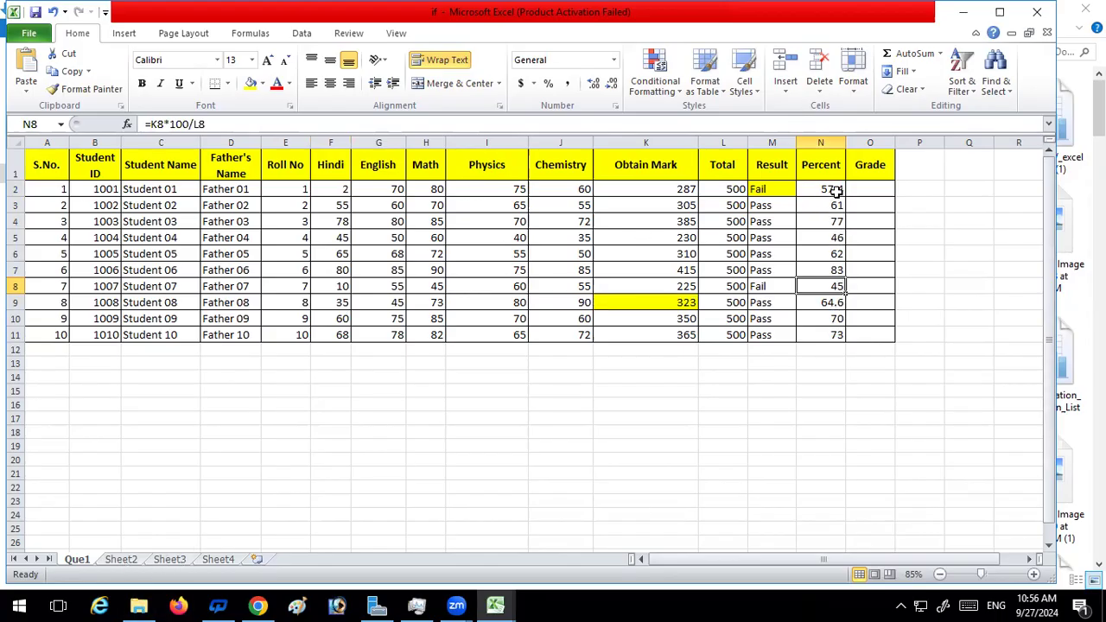
# Review the reference IF formulas in the text boxes on Sheet2 and Sheet3, and return to the Que1 sheet
pyautogui.click(121, 560)
pyautogui.scroll(-16, 191, 446)
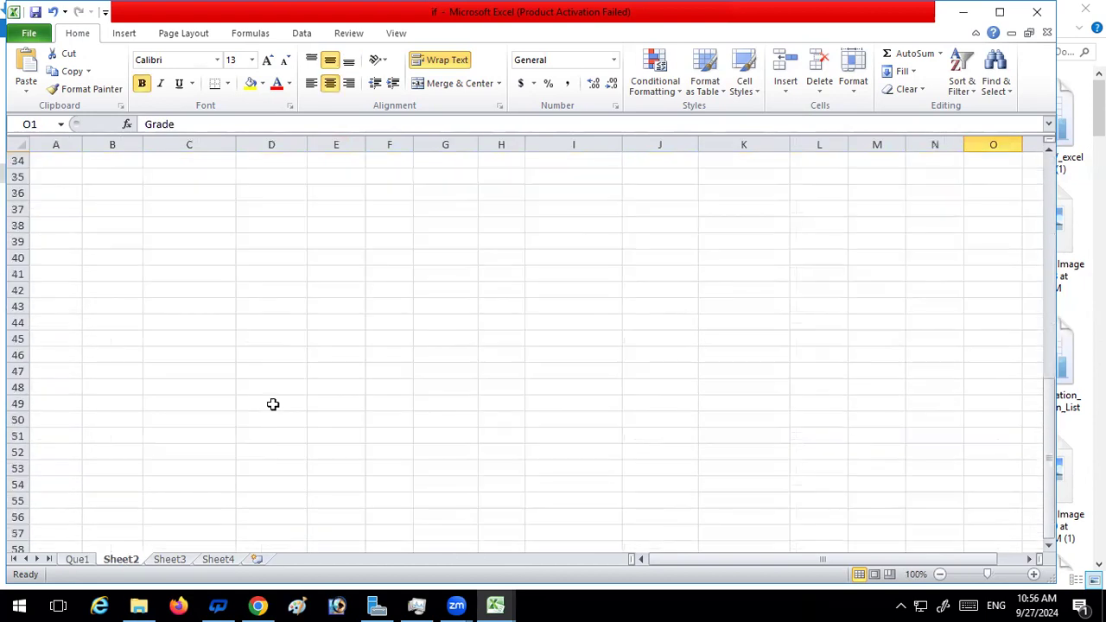
pyautogui.scroll(13, 276, 404)
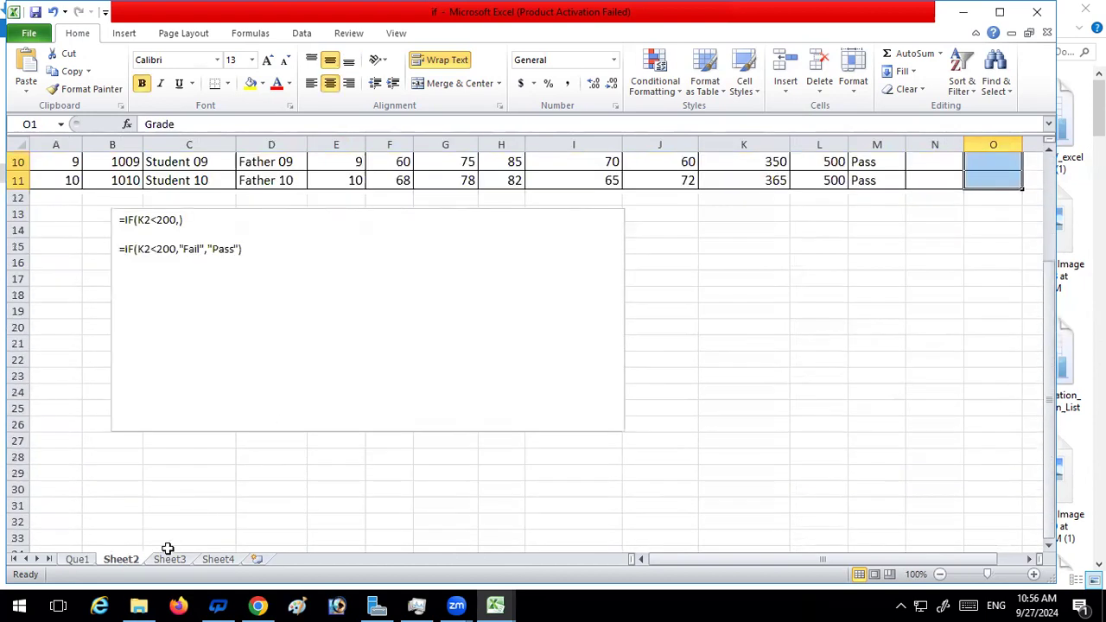
pyautogui.click(168, 559)
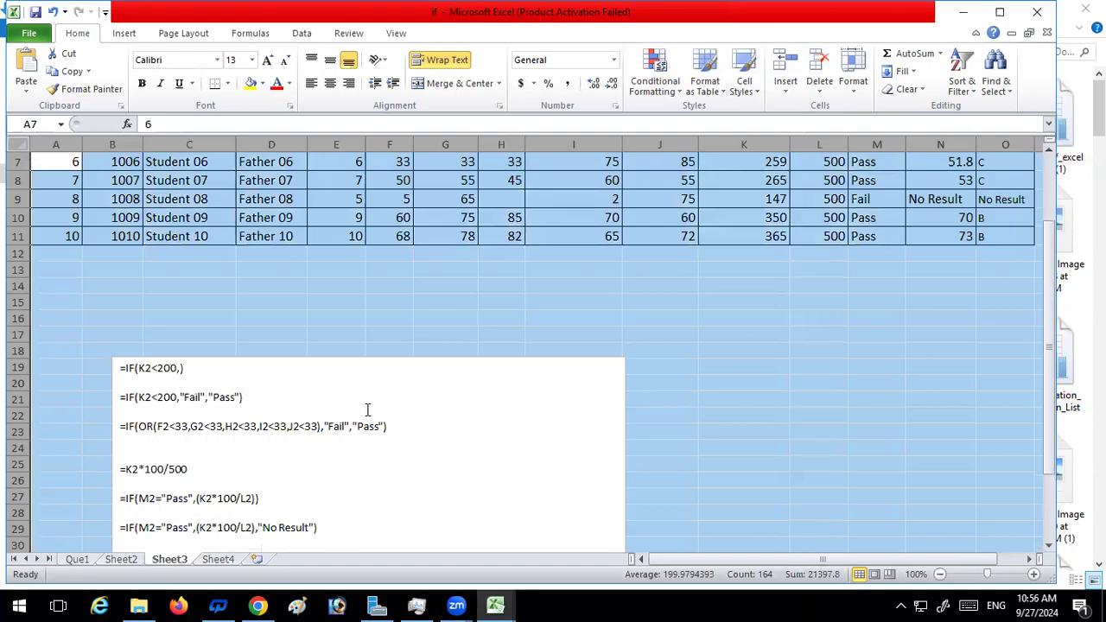
pyautogui.scroll(-1, 367, 411)
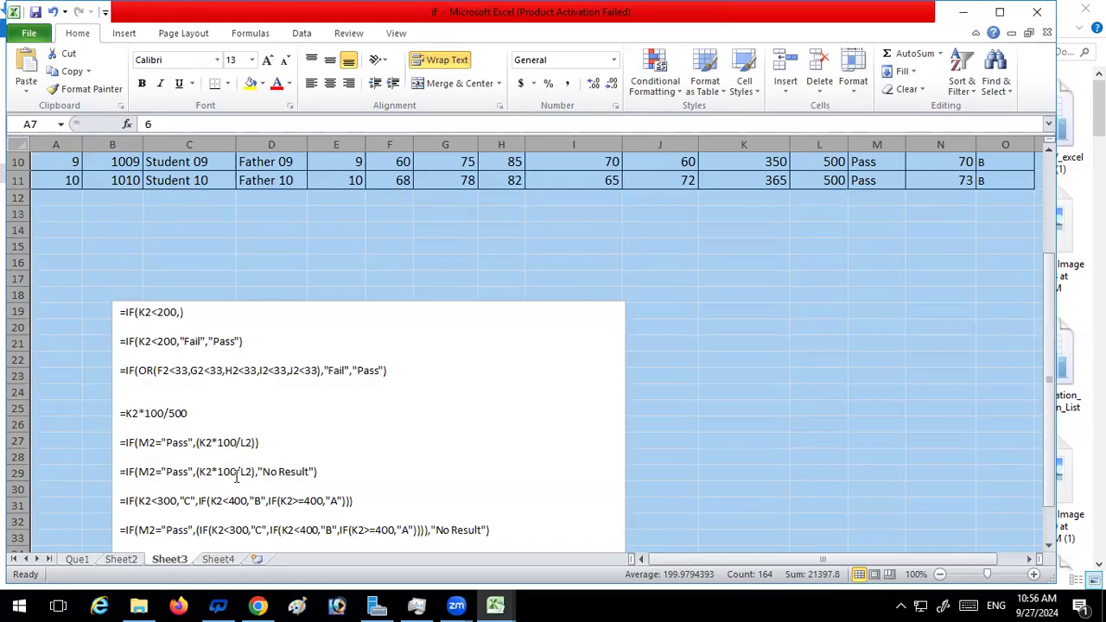
pyautogui.click(82, 559)
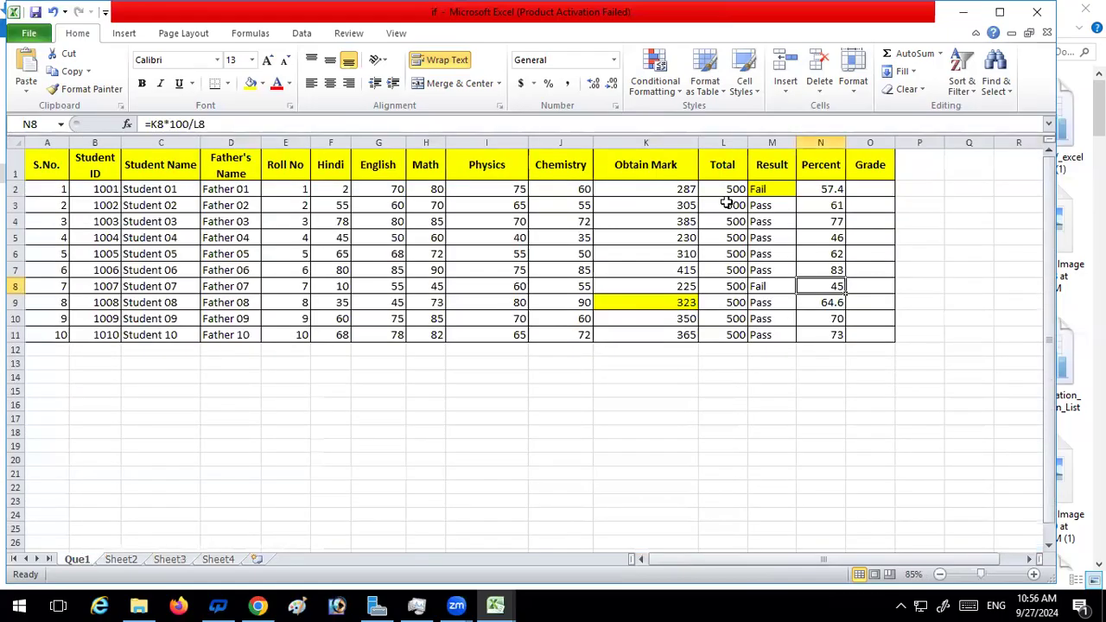
pyautogui.click(835, 189)
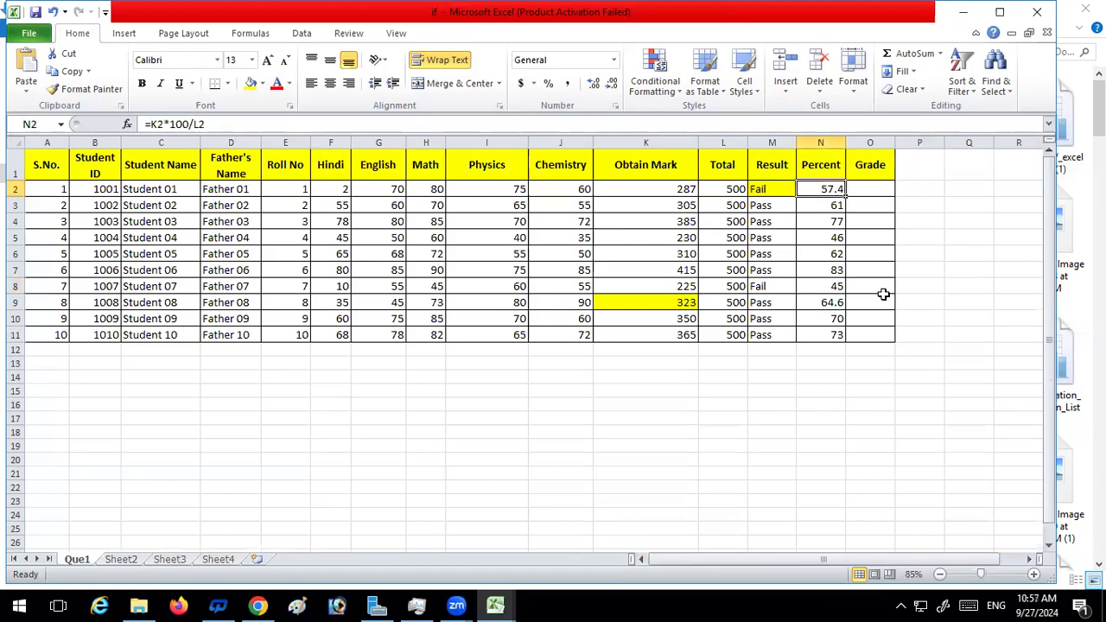
pyautogui.write('=')
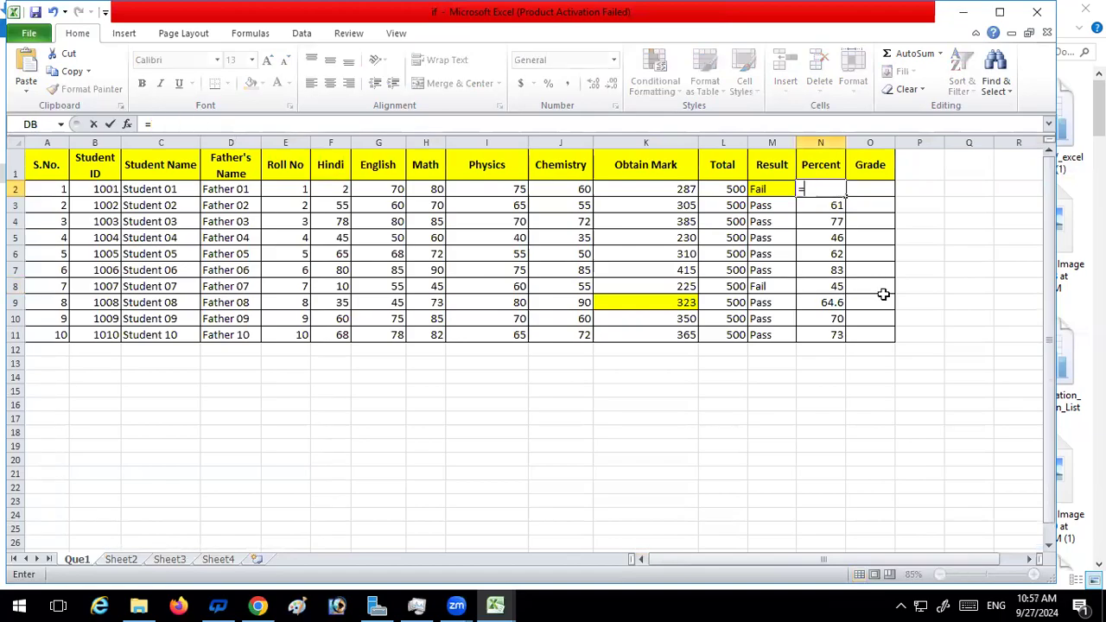
pyautogui.press('Escape')
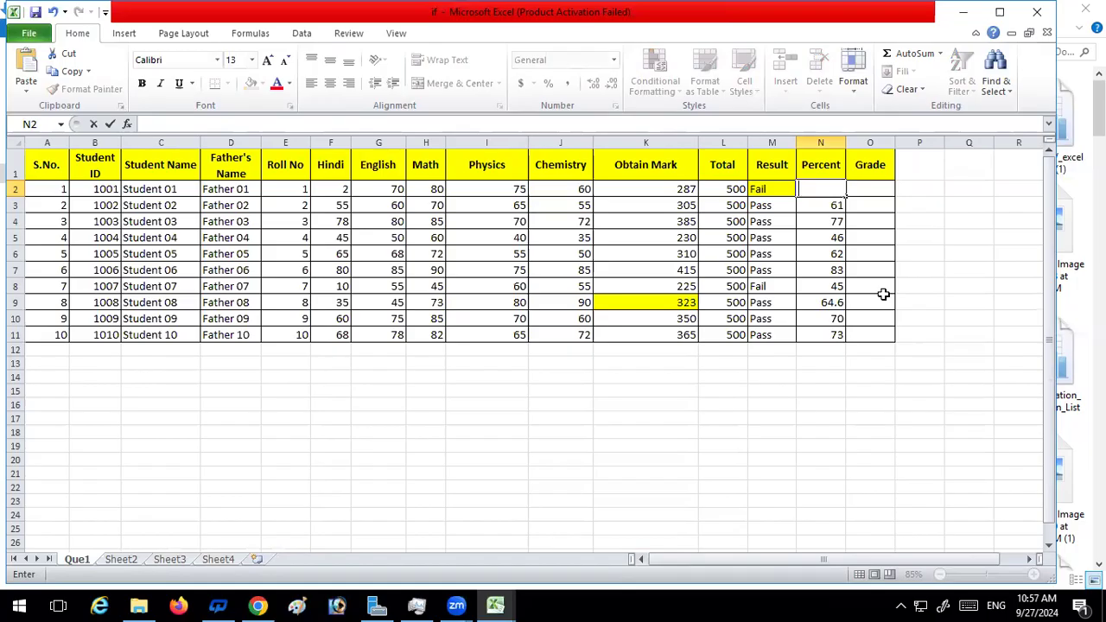
pyautogui.click(823, 391)
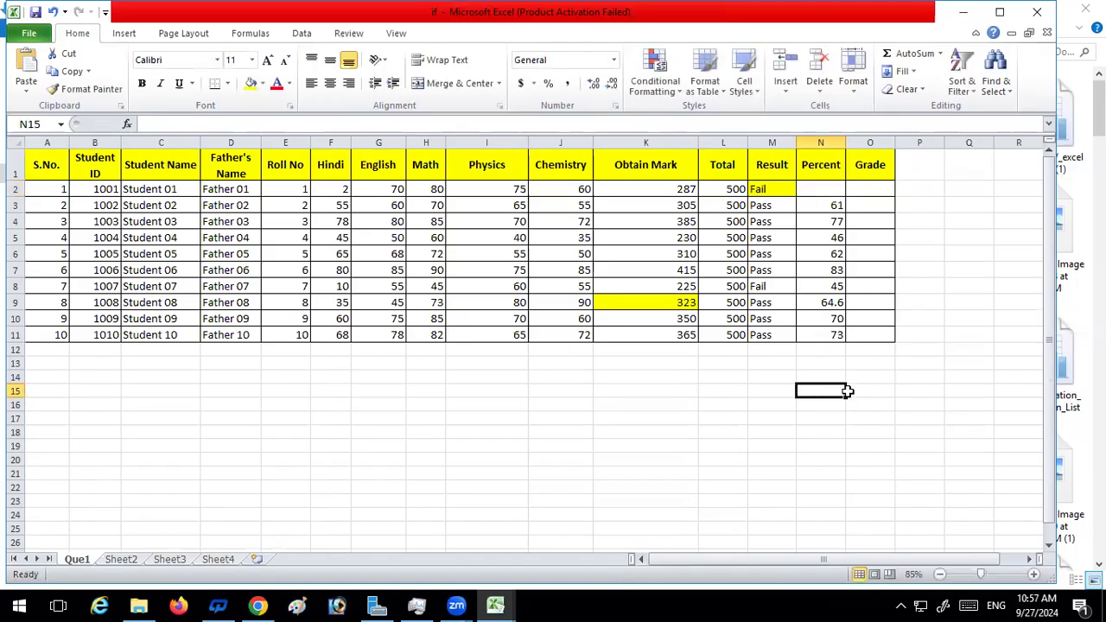
pyautogui.hotkey('ctrl', 'z')
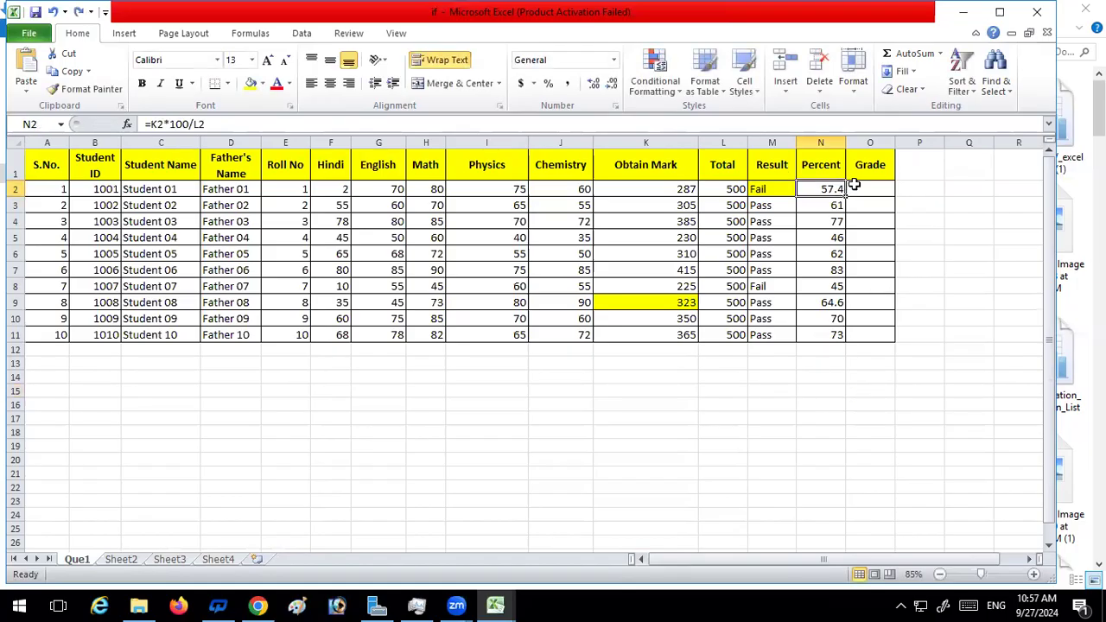
# Wrap the Percent formula in N2 in an IF function with the condition M2="Pass"
pyautogui.click(240, 124)
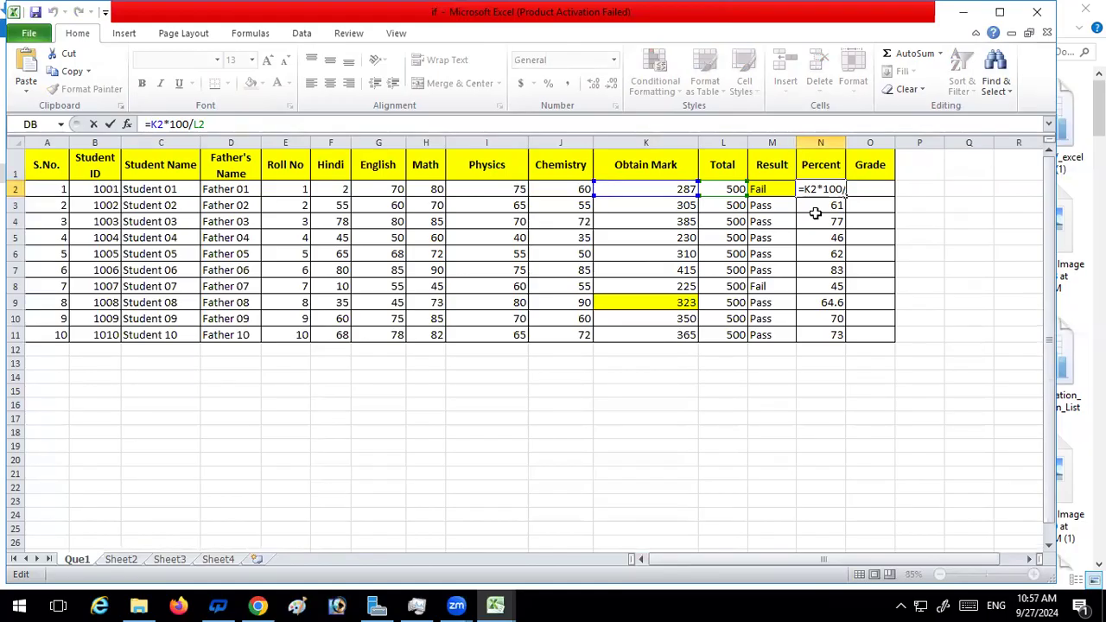
pyautogui.write('if')
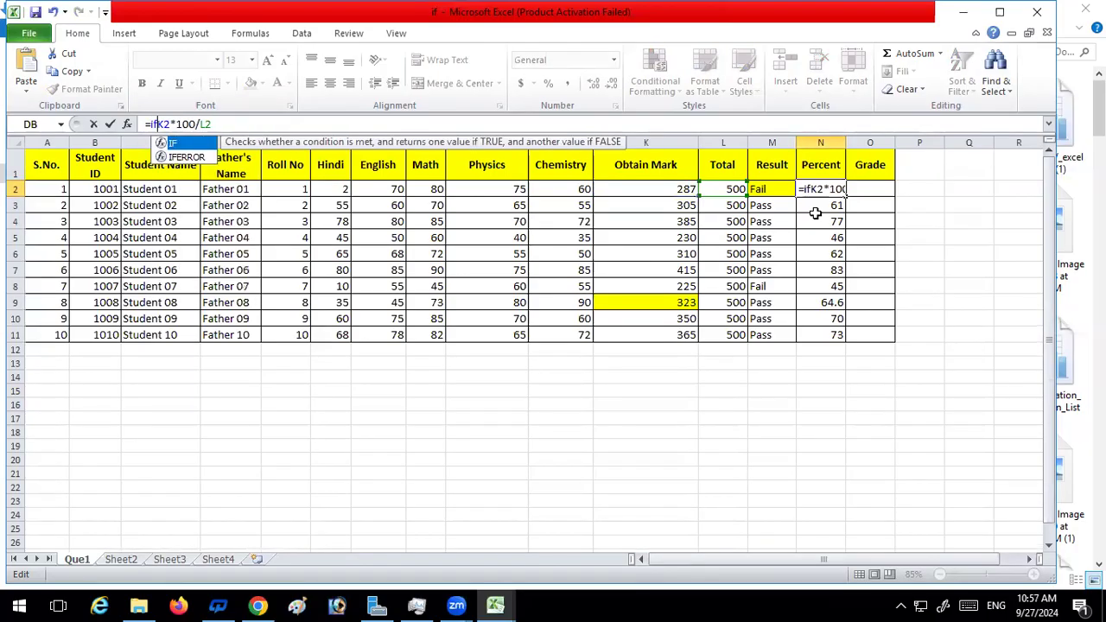
pyautogui.press('Tab')
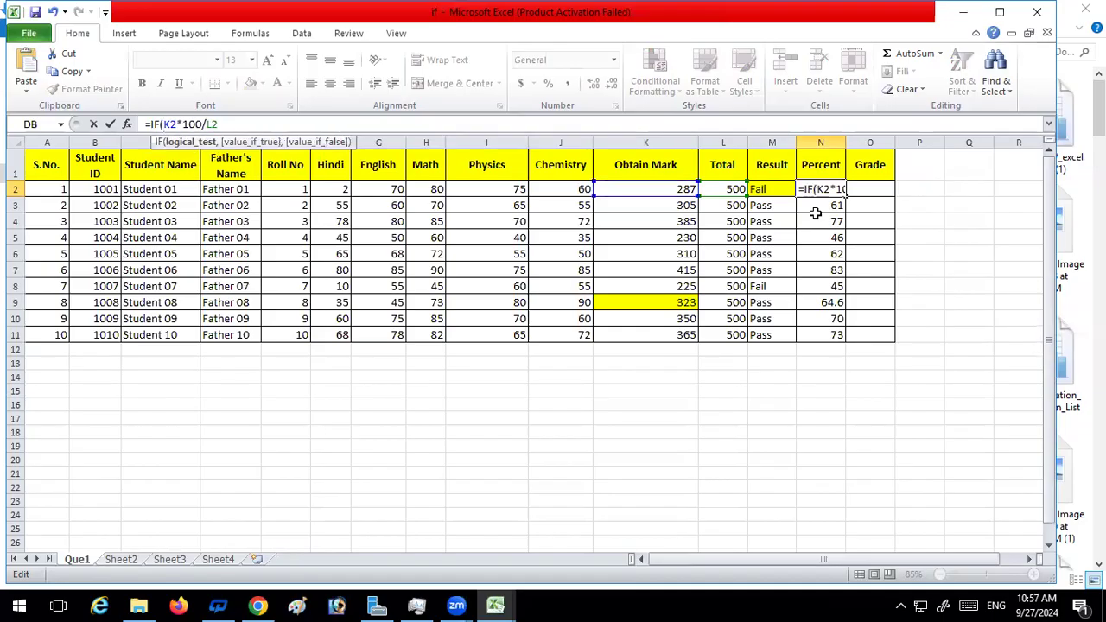
pyautogui.click(769, 190)
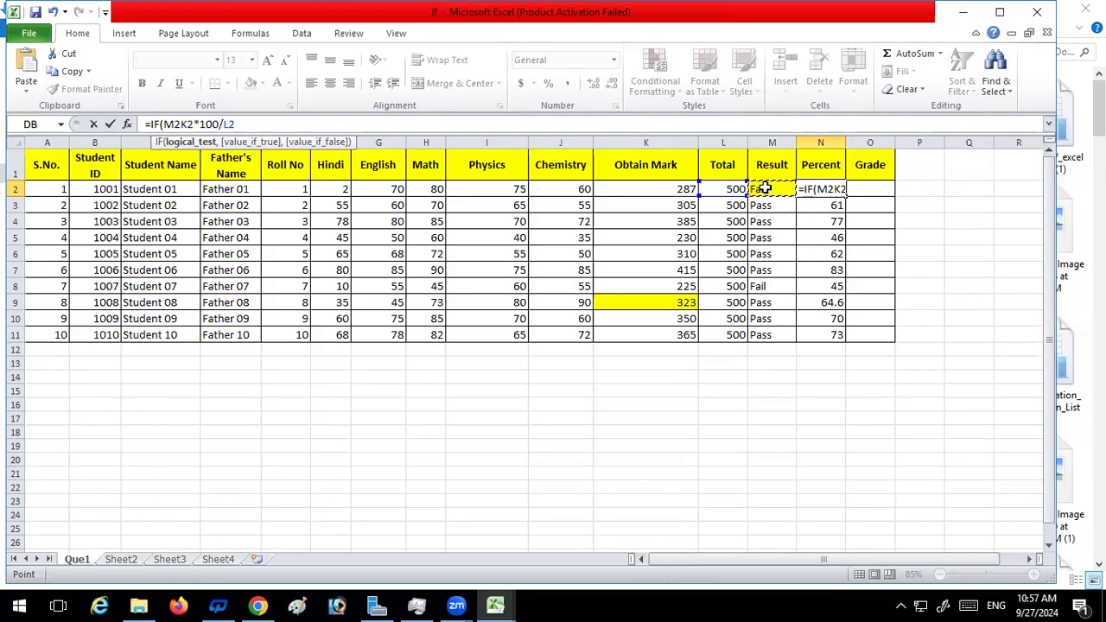
pyautogui.write('=')
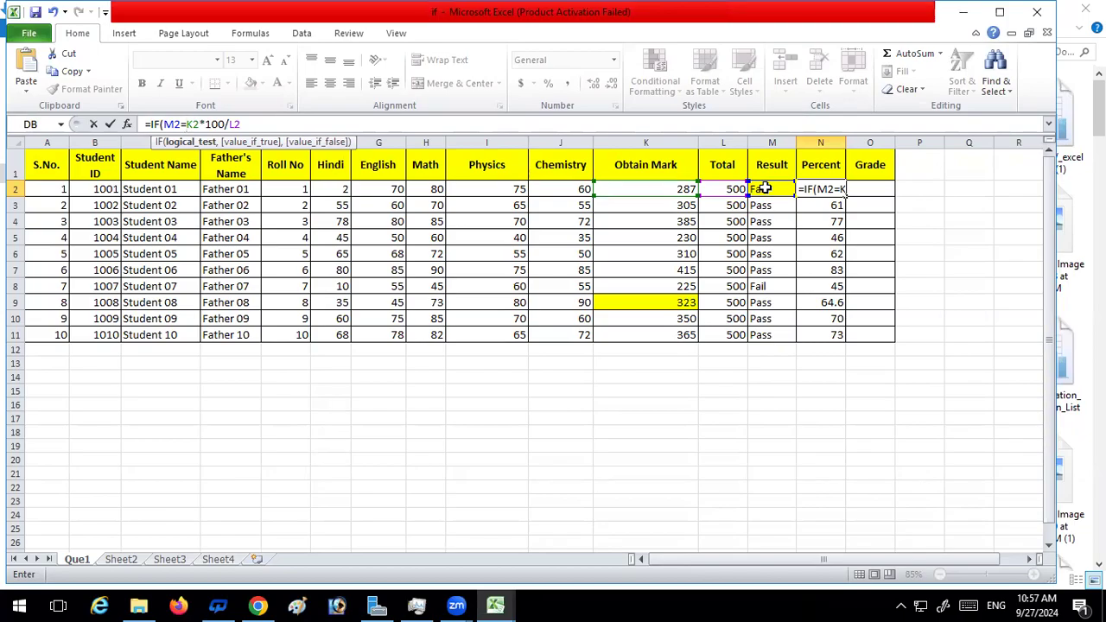
pyautogui.write('"')
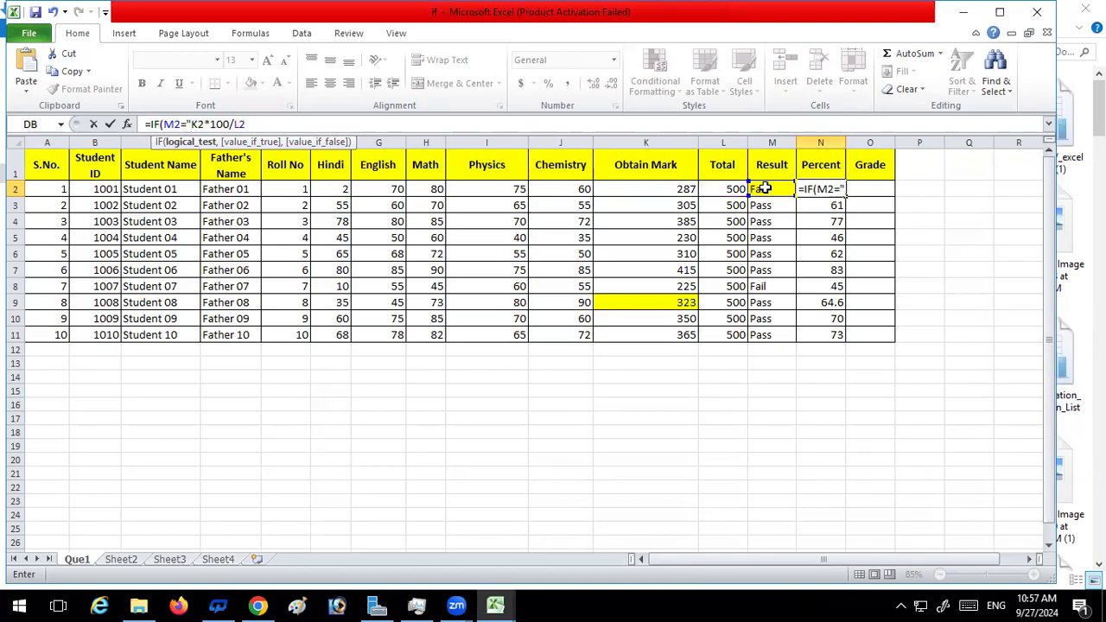
pyautogui.write('pa')
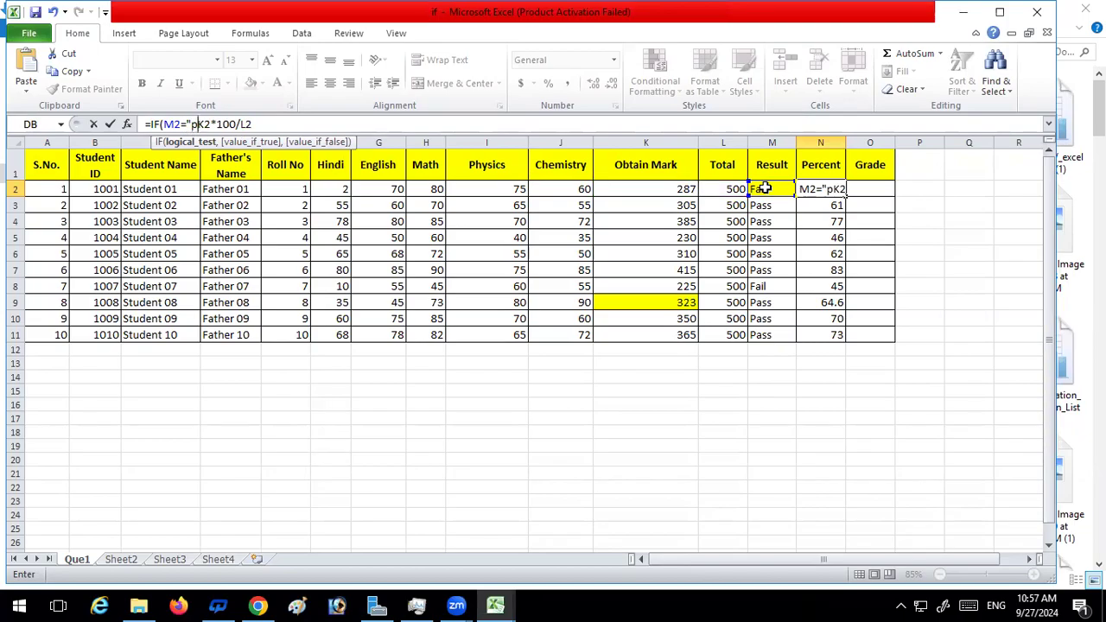
pyautogui.press('BackSpace')
pyautogui.press('BackSpace')
pyautogui.write('Pass')
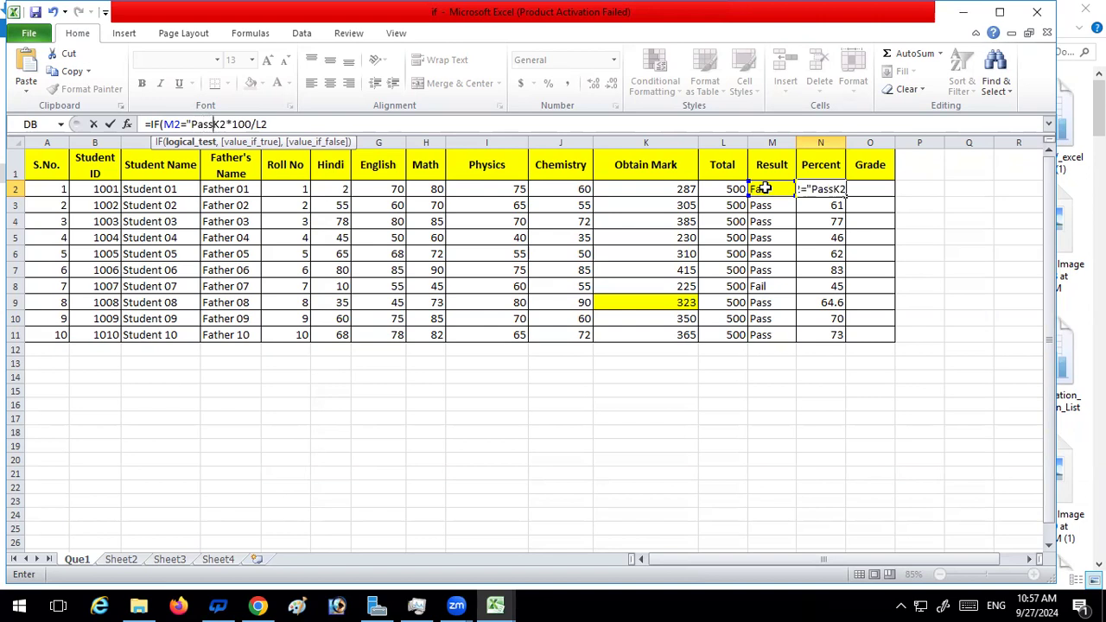
pyautogui.write('",')
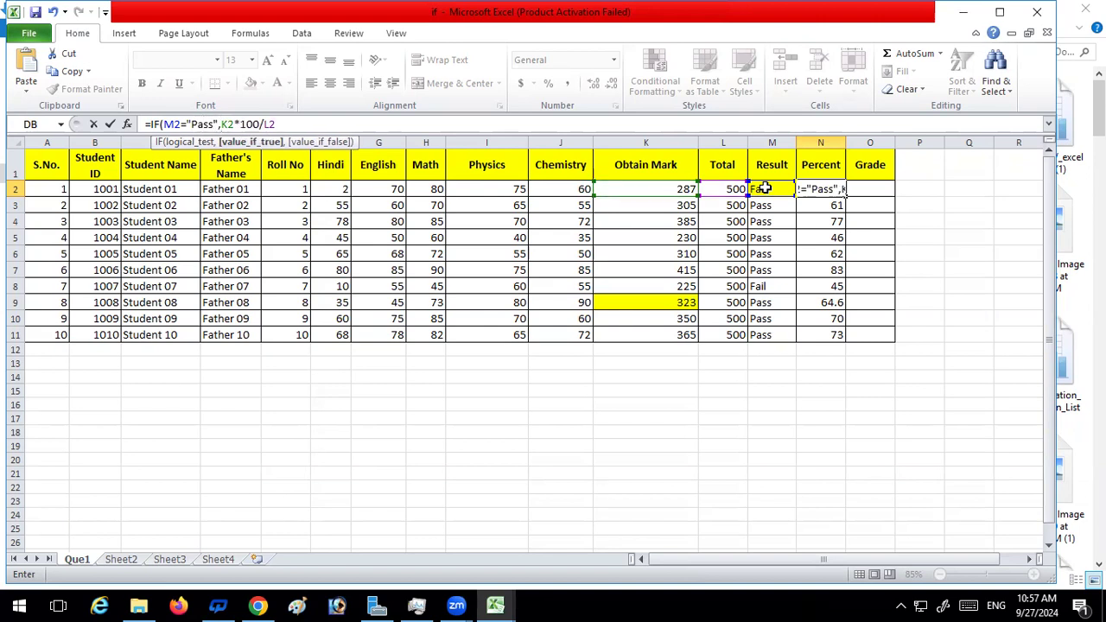
pyautogui.write('(')
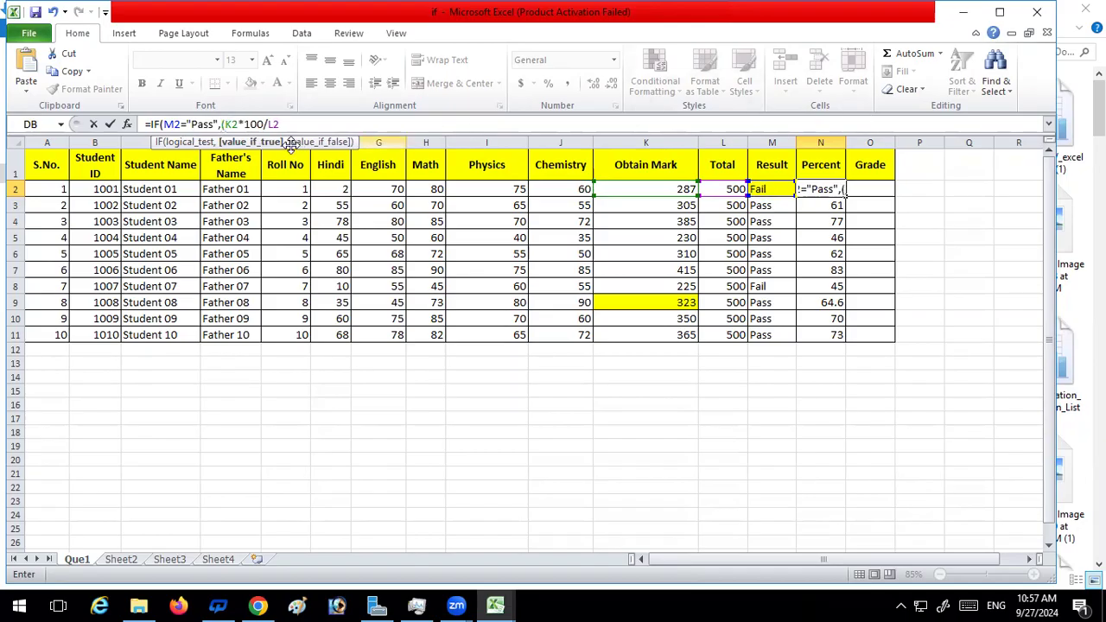
# Enclose K2*100/L2 in parentheses as the value if true of the IF formula in N2
pyautogui.click(314, 124)
pyautogui.write(')')
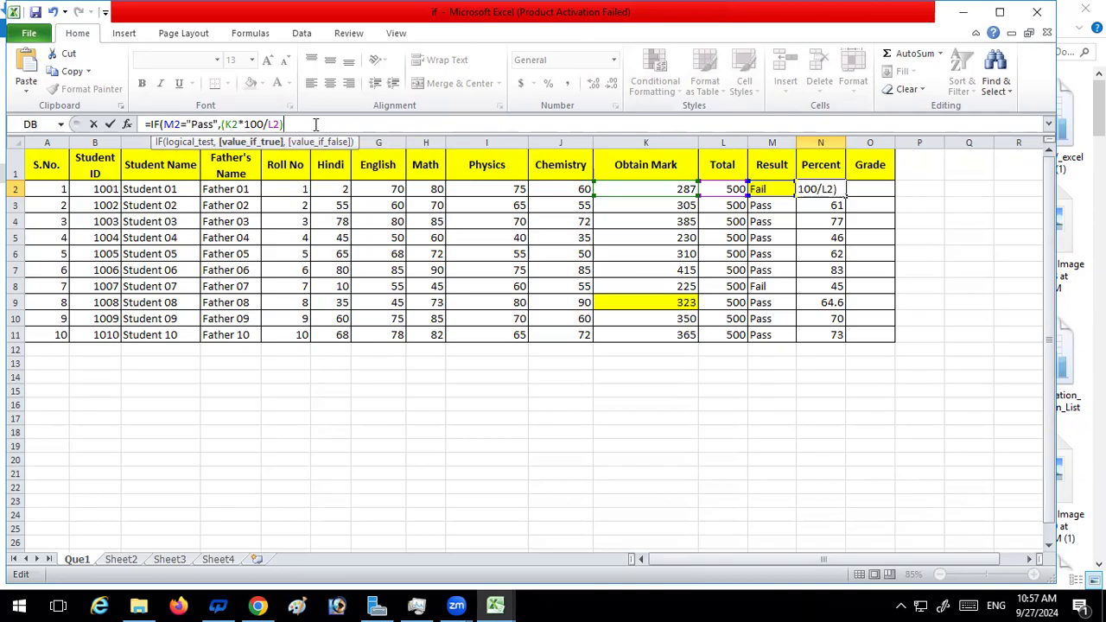
pyautogui.write(',')
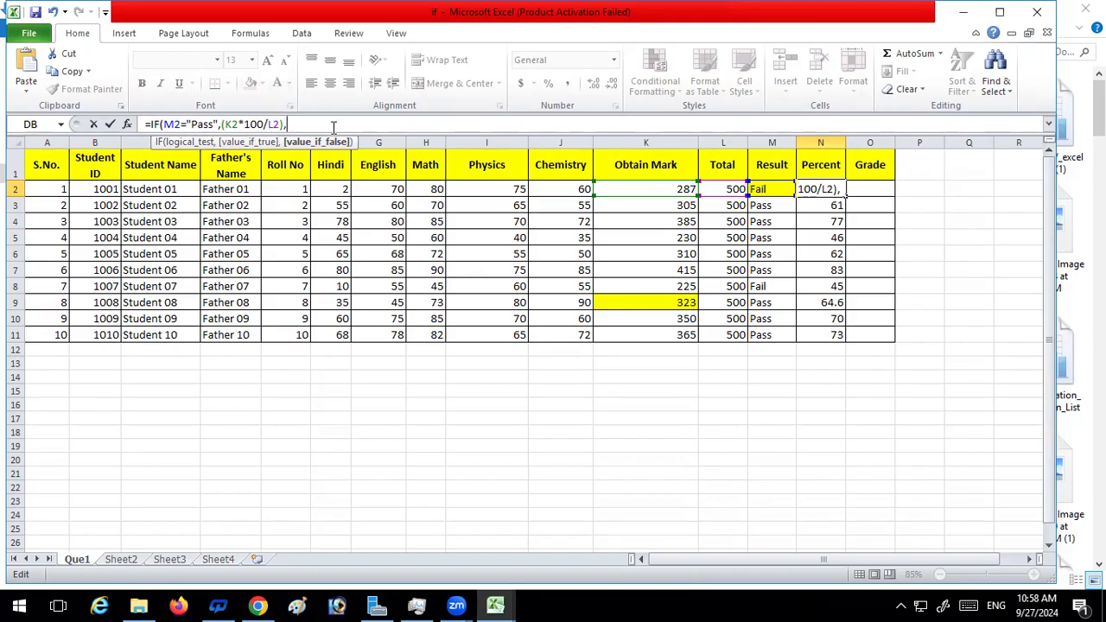
# Complete the N2 formula with "No Result" as the value if false: =IF(M2="Pass",(K2*100/L2),"No Result")
pyautogui.write('"')
pyautogui.write('On')
pyautogui.press('BackSpace')
pyautogui.press('BackSpace')
pyautogui.press('BackSpace')
pyautogui.write('No Res')
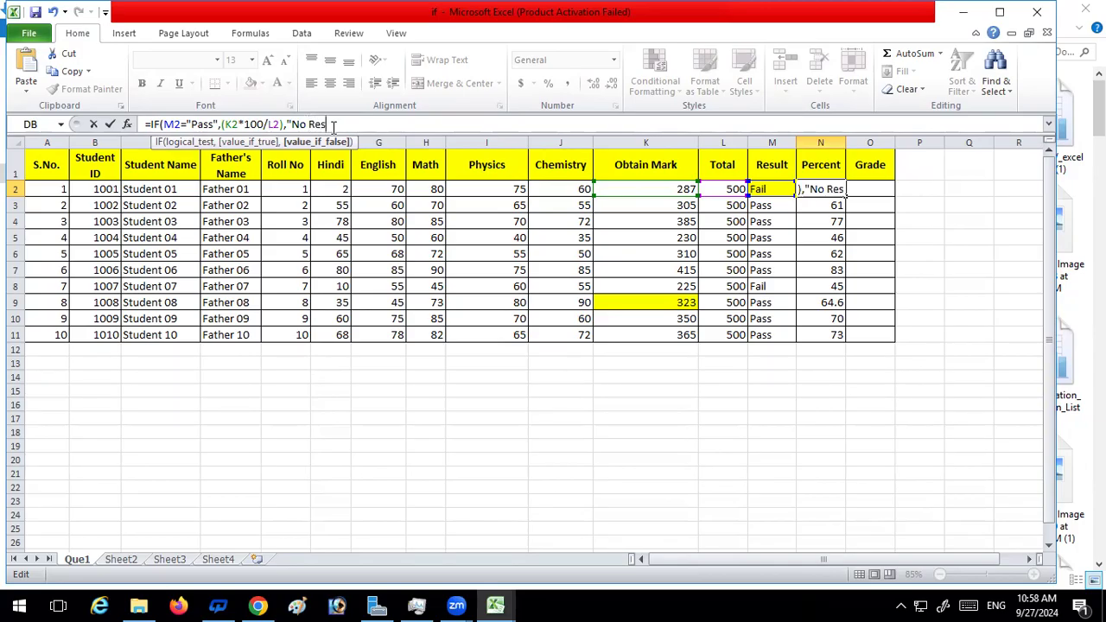
pyautogui.write('ult"')
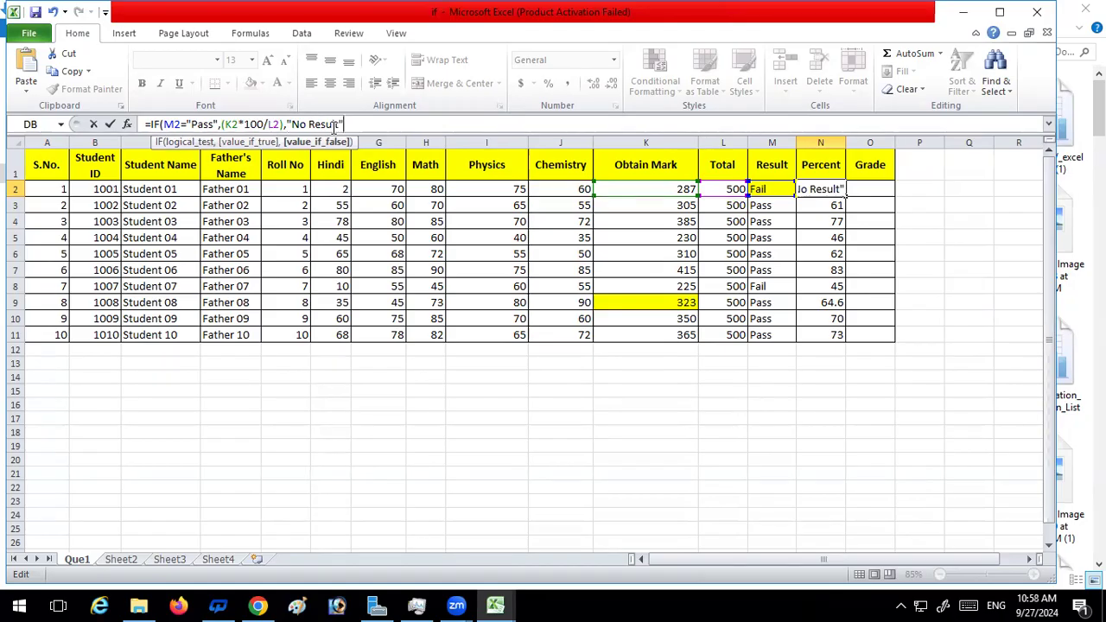
pyautogui.write(')')
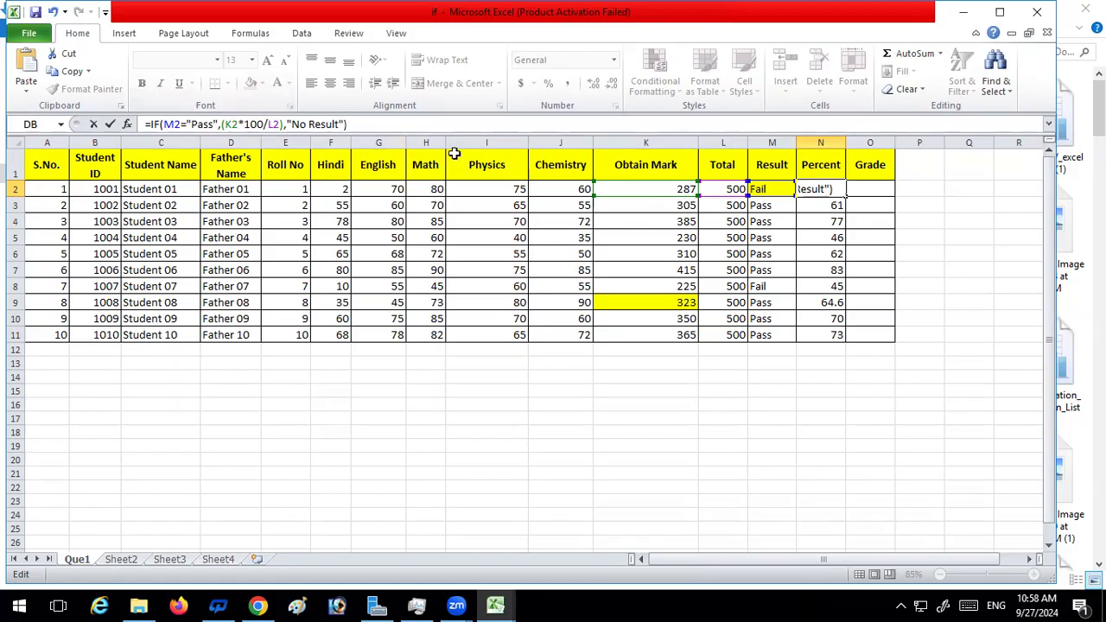
pyautogui.hotkey('ctrl', 'Return')
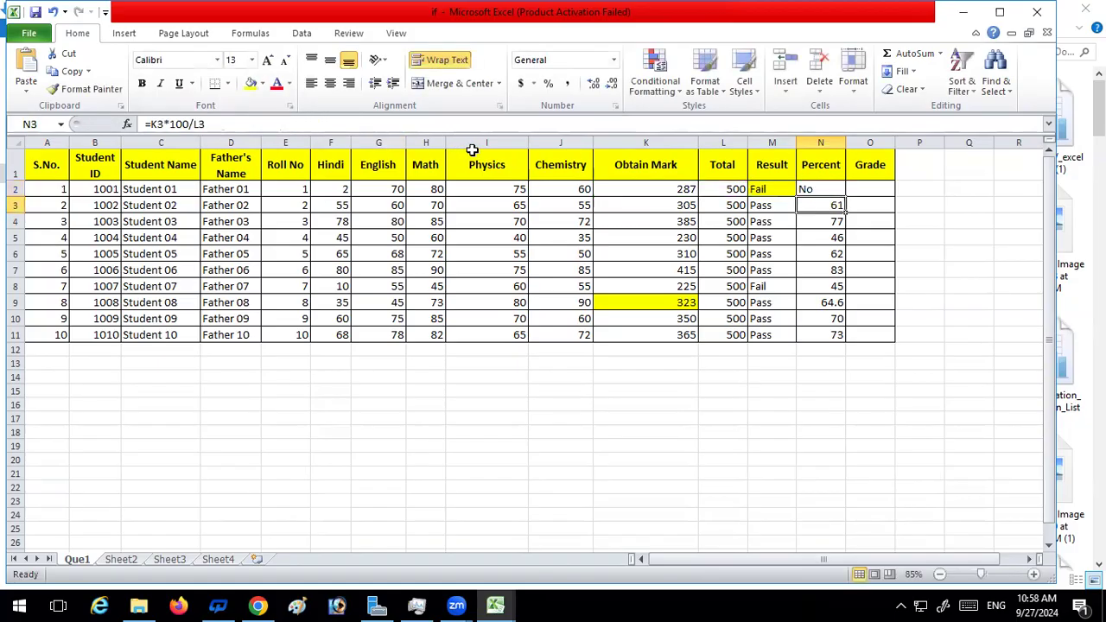
# Fit the Percent column width to its contents and fill the IF formula from N2 down to N11
pyautogui.doubleClick(846, 141)
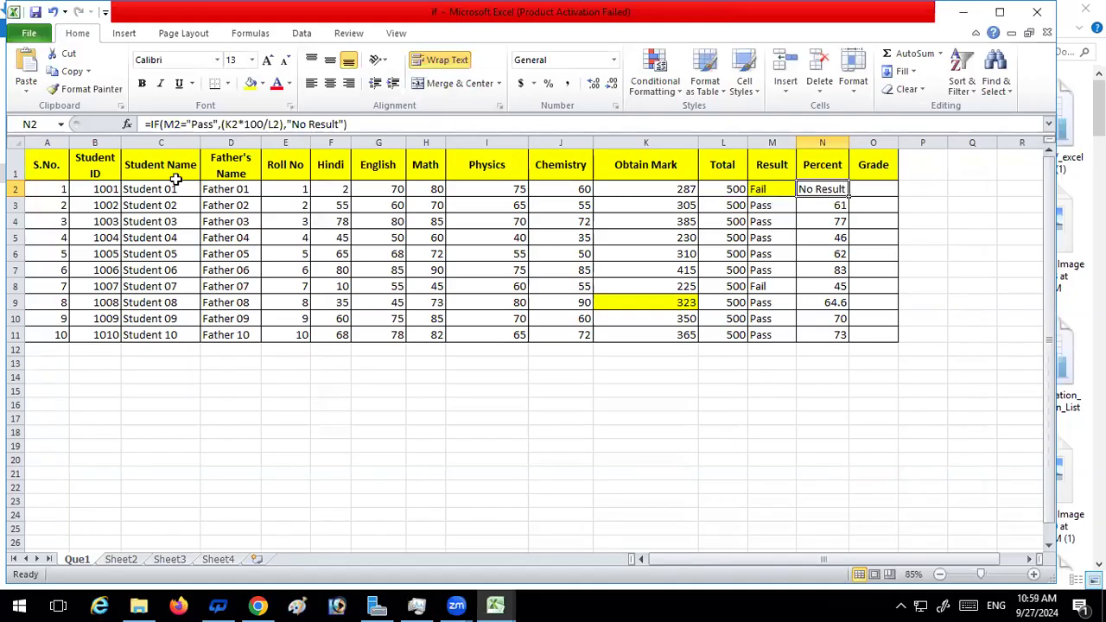
pyautogui.doubleClick(849, 197)
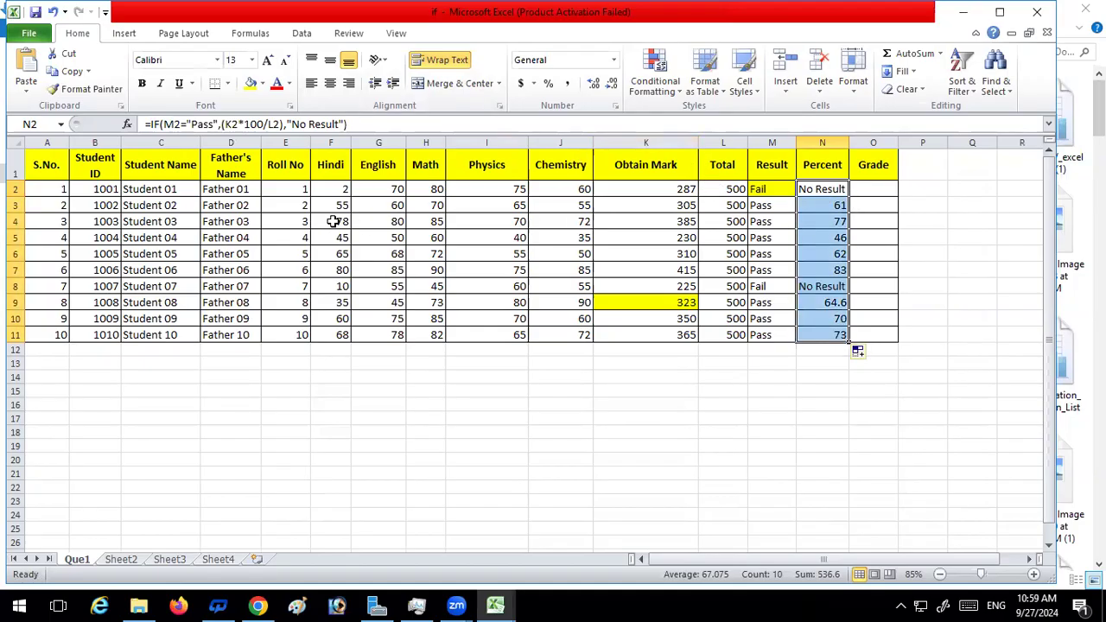
# Set the Math mark in H4 to 7 to test the Result and Percent formulas
pyautogui.click(428, 223)
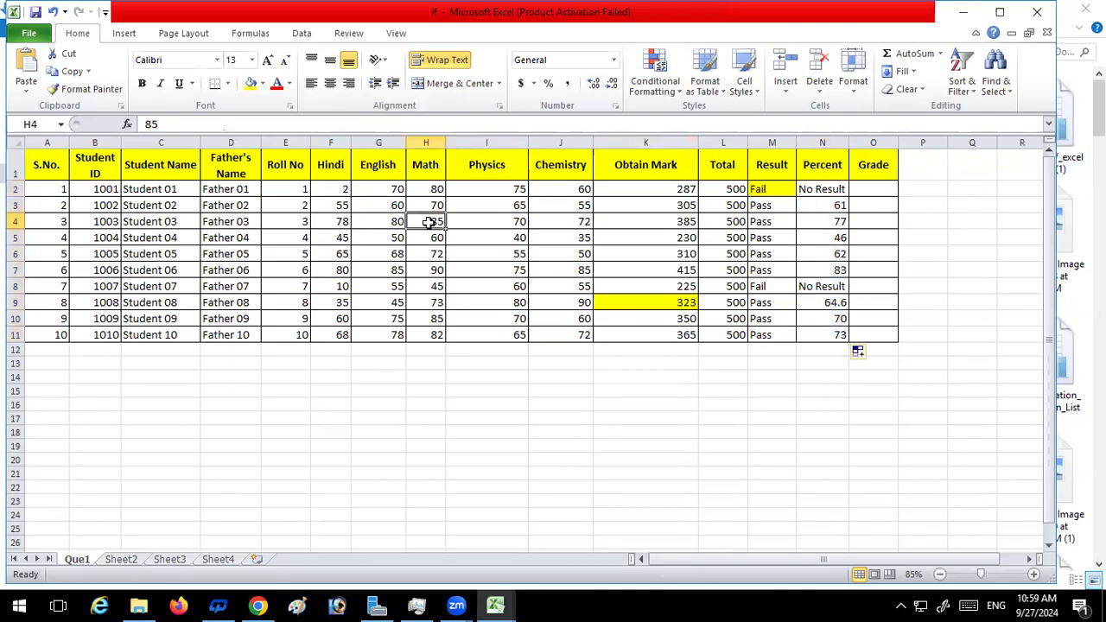
pyautogui.write('7')
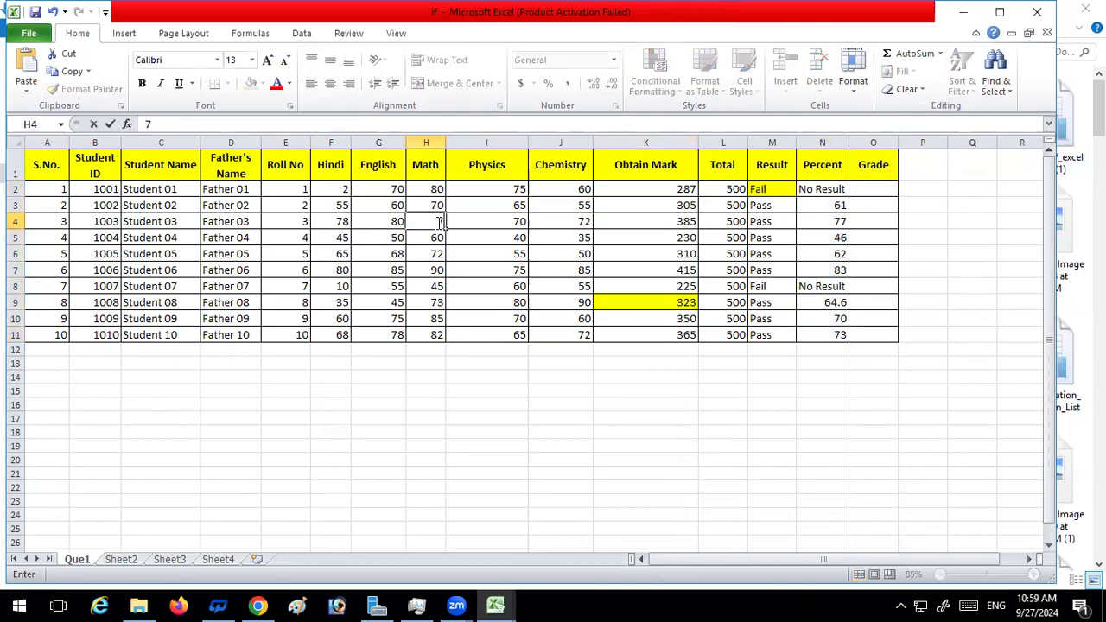
pyautogui.press('Return')
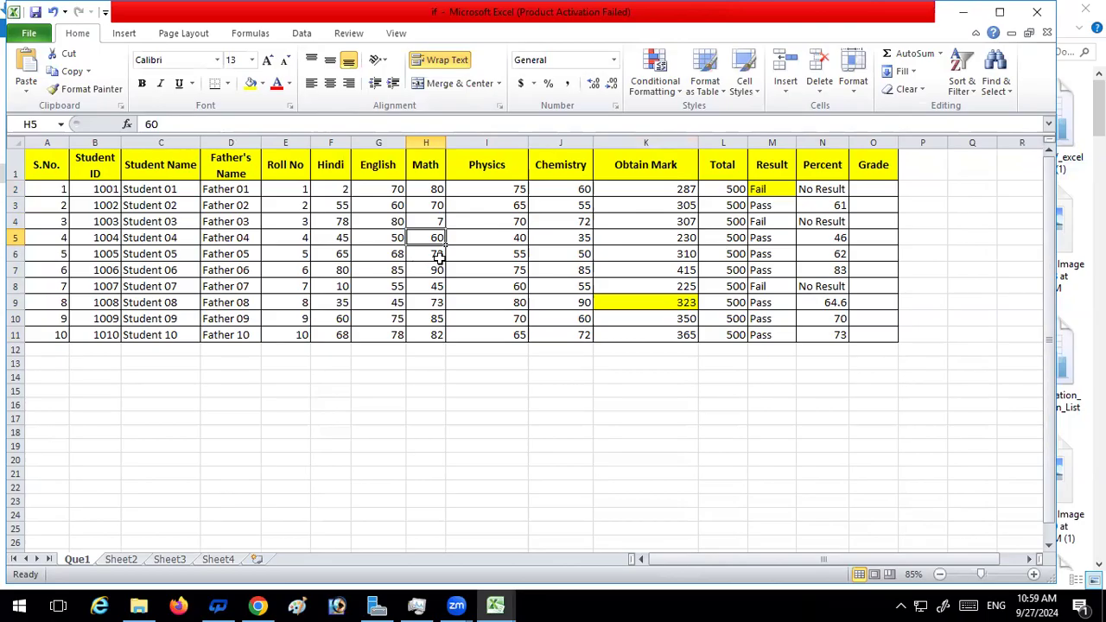
# Set the Math mark in H4 to 45
pyautogui.click(425, 221)
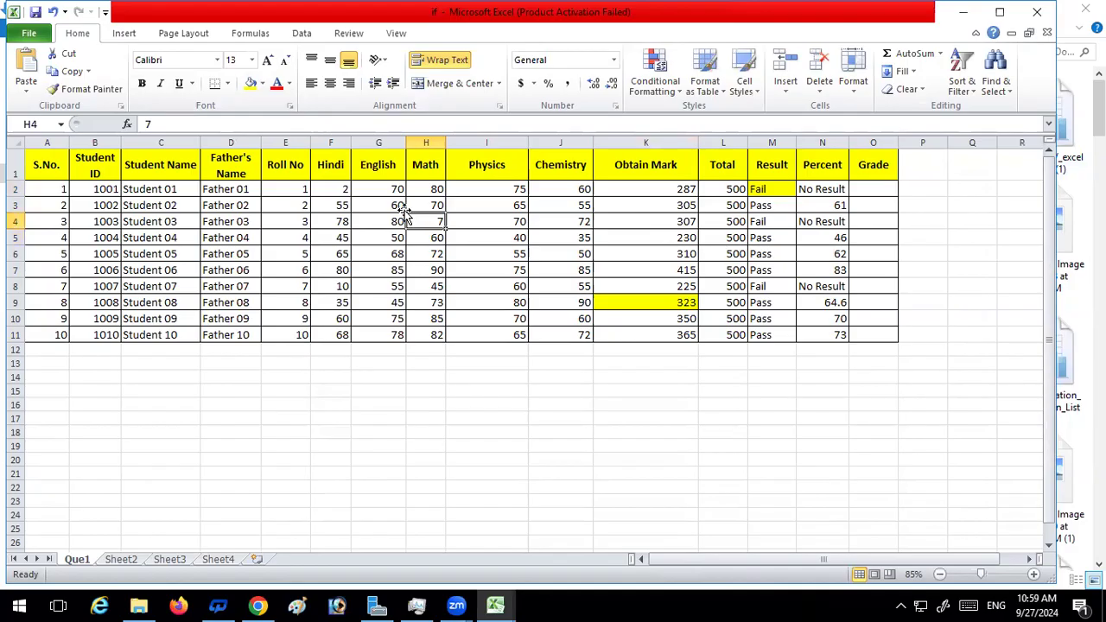
pyautogui.write('45')
pyautogui.press('Return')
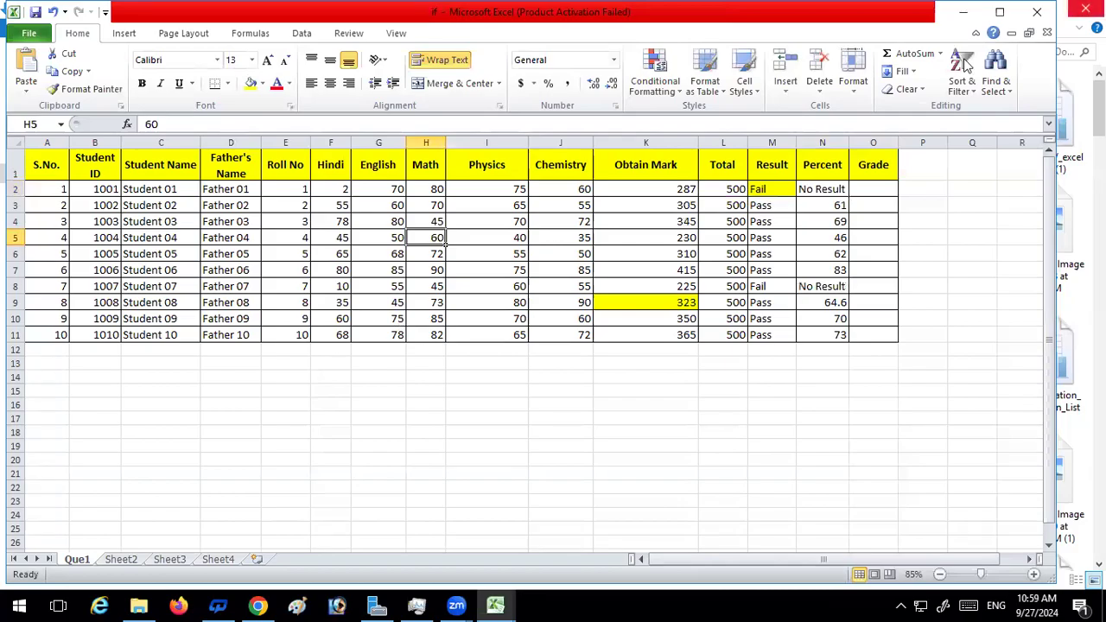
# Check the Percent formula in N2, look through the reference formulas on Sheet3 and Sheet2, and return to the Que1 sheet
pyautogui.click(806, 189)
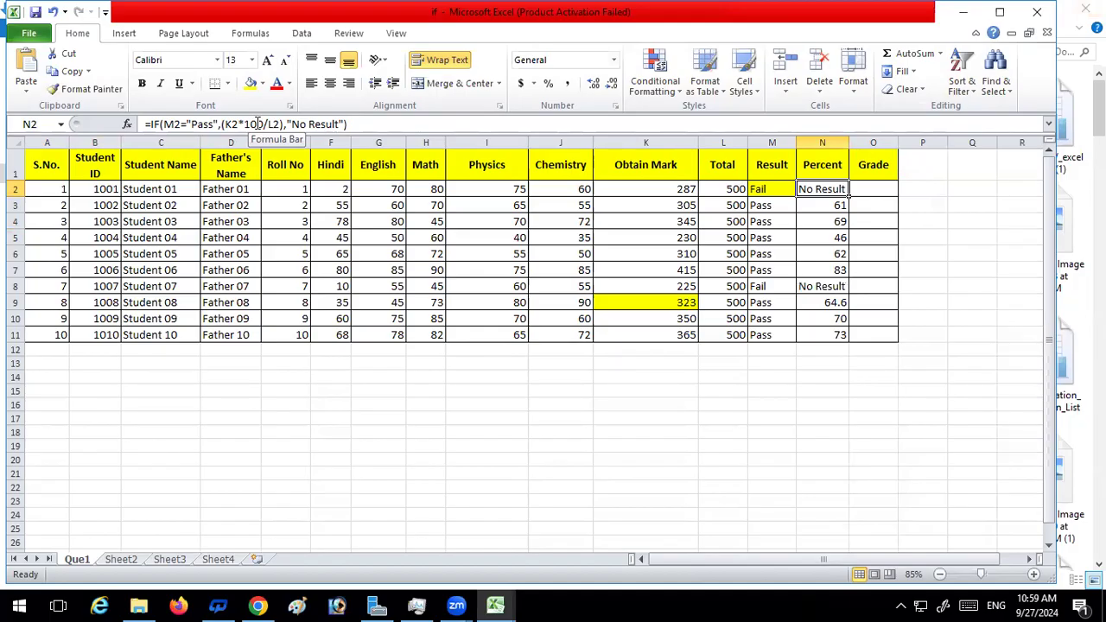
pyautogui.click(872, 189)
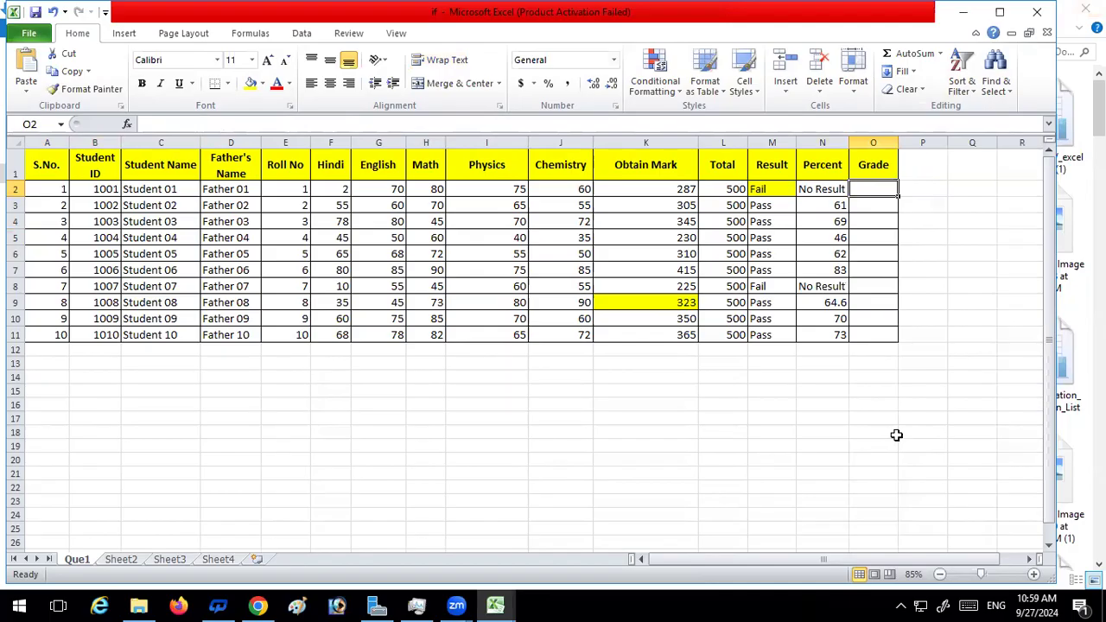
pyautogui.click(121, 560)
pyautogui.click(183, 561)
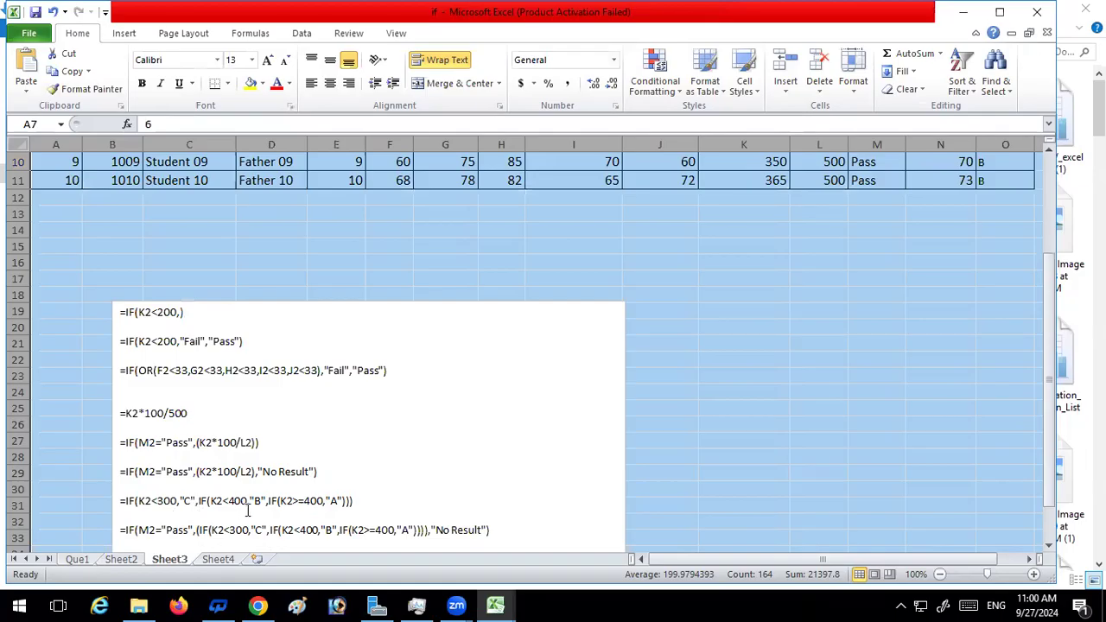
pyautogui.click(128, 562)
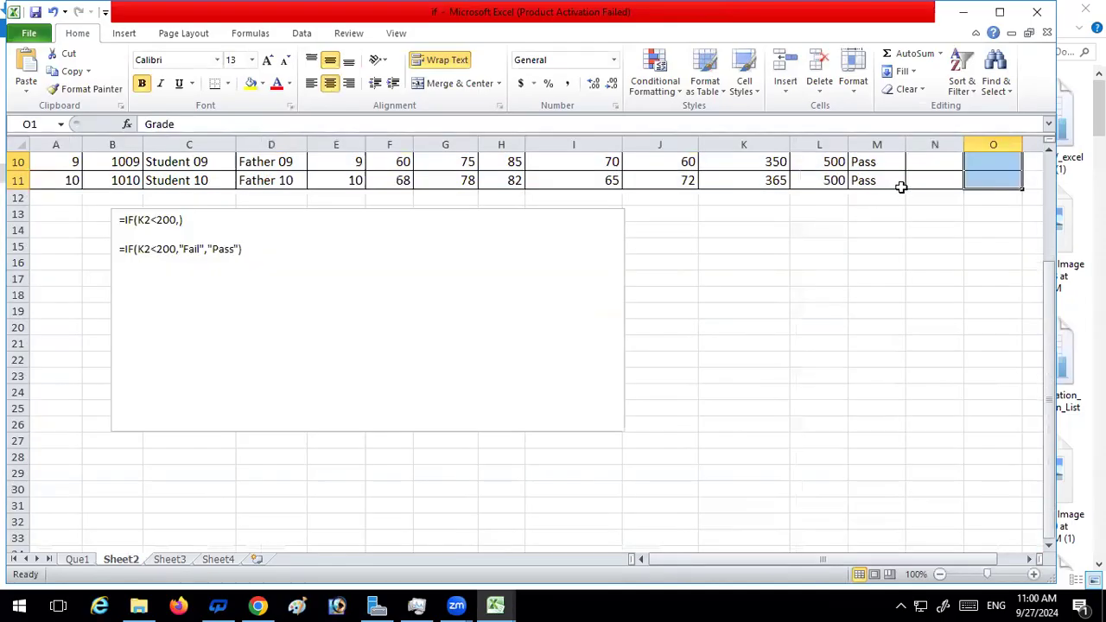
pyautogui.scroll(3, 939, 246)
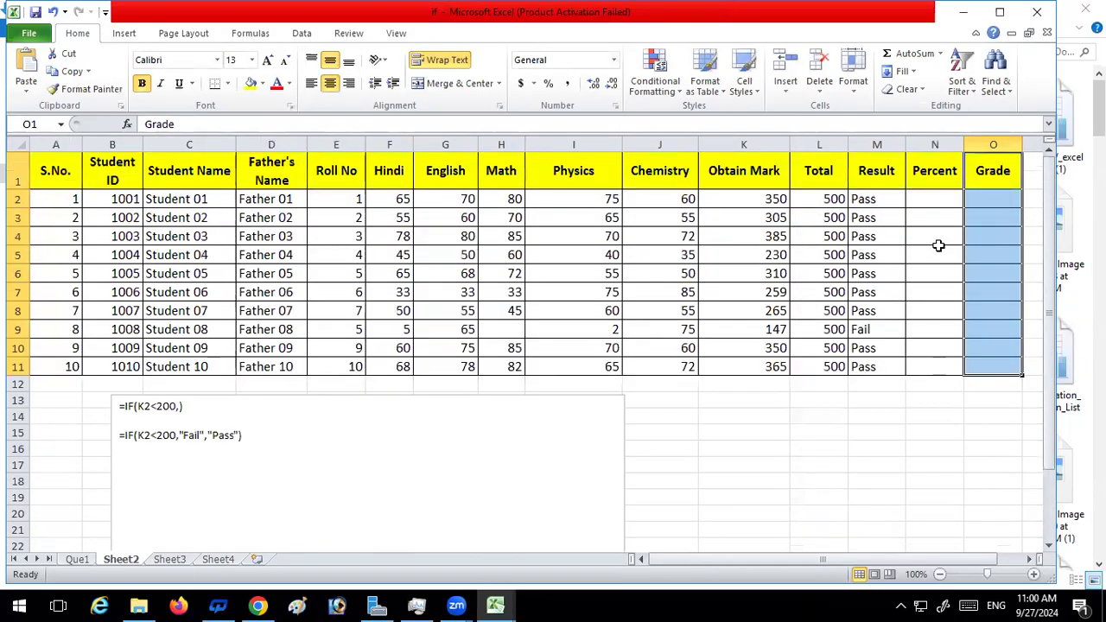
pyautogui.click(935, 202)
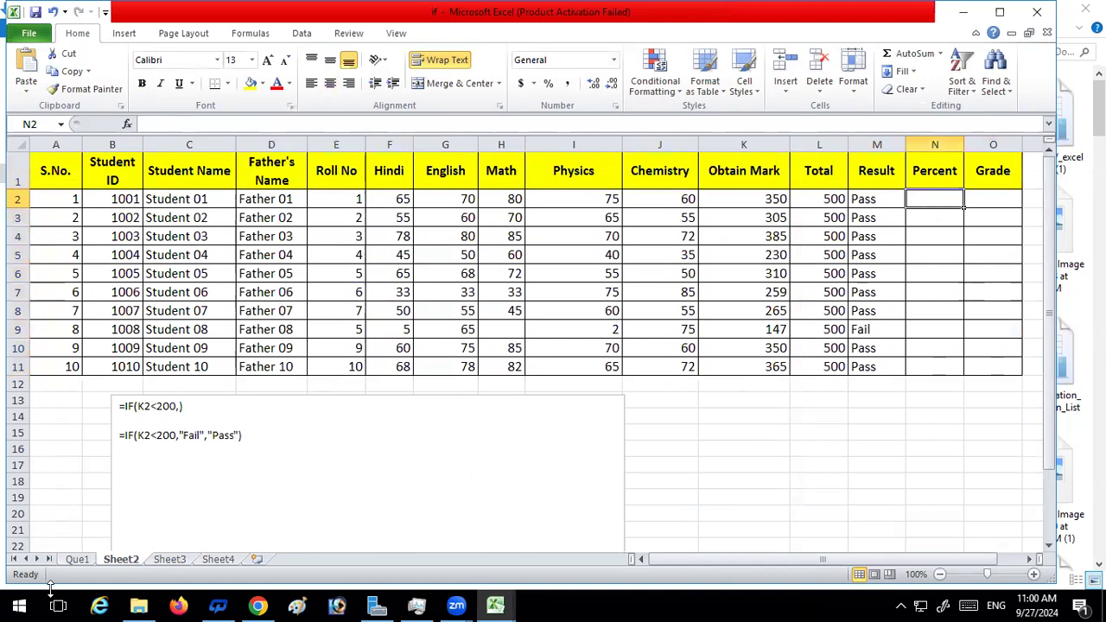
pyautogui.click(77, 559)
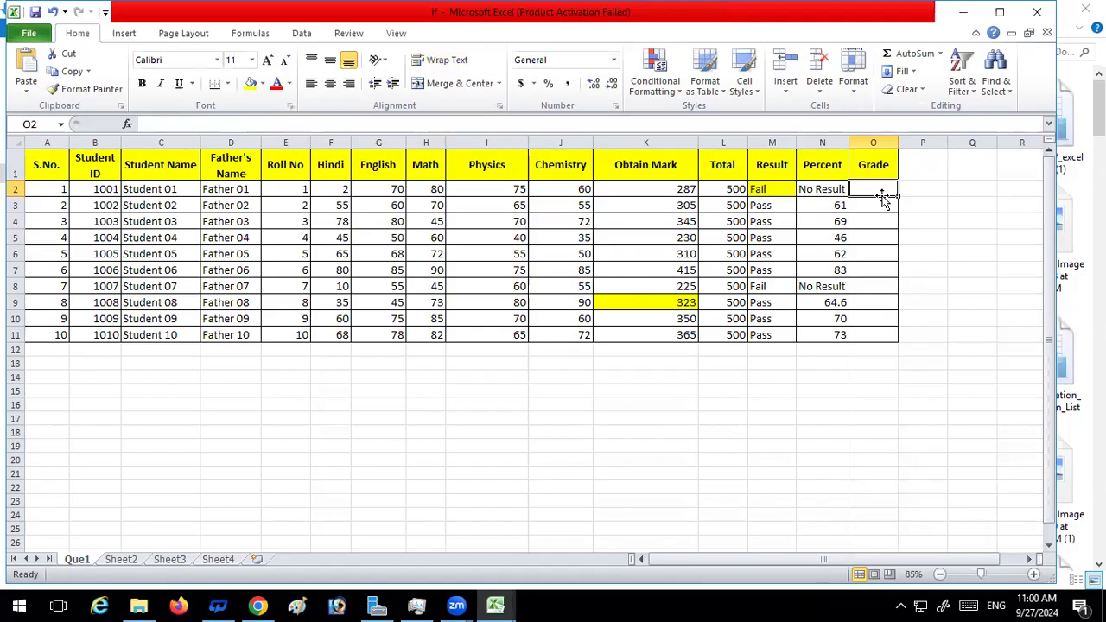
# Enter the formula =IF(K2<300,"C") in Grade cell O2 and consult the reference grade formula on Sheet3
pyautogui.write('=')
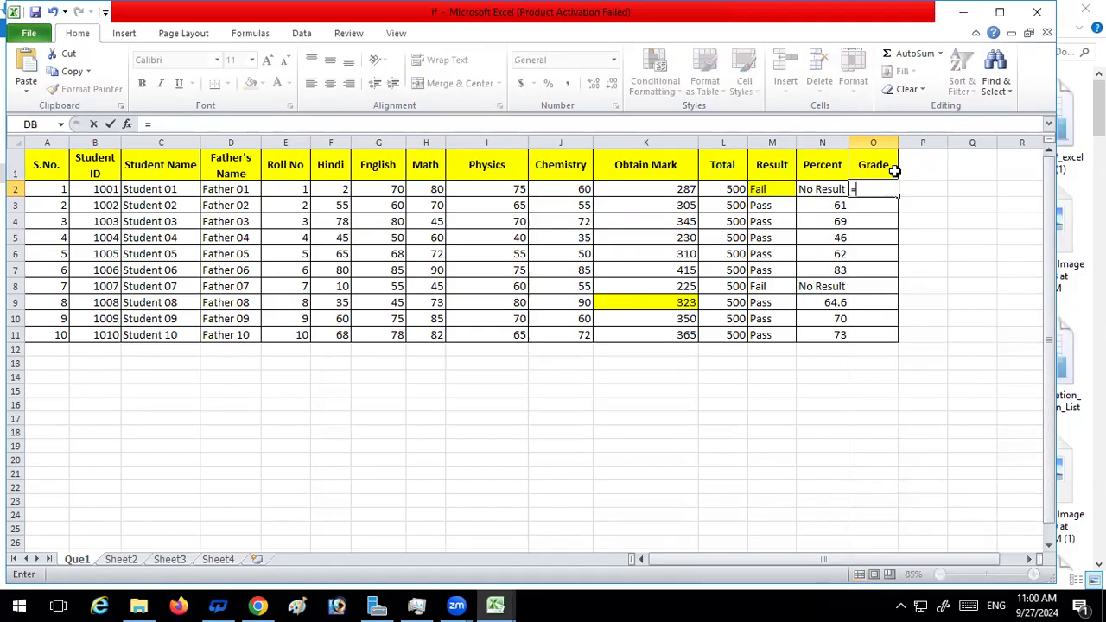
pyautogui.write('if')
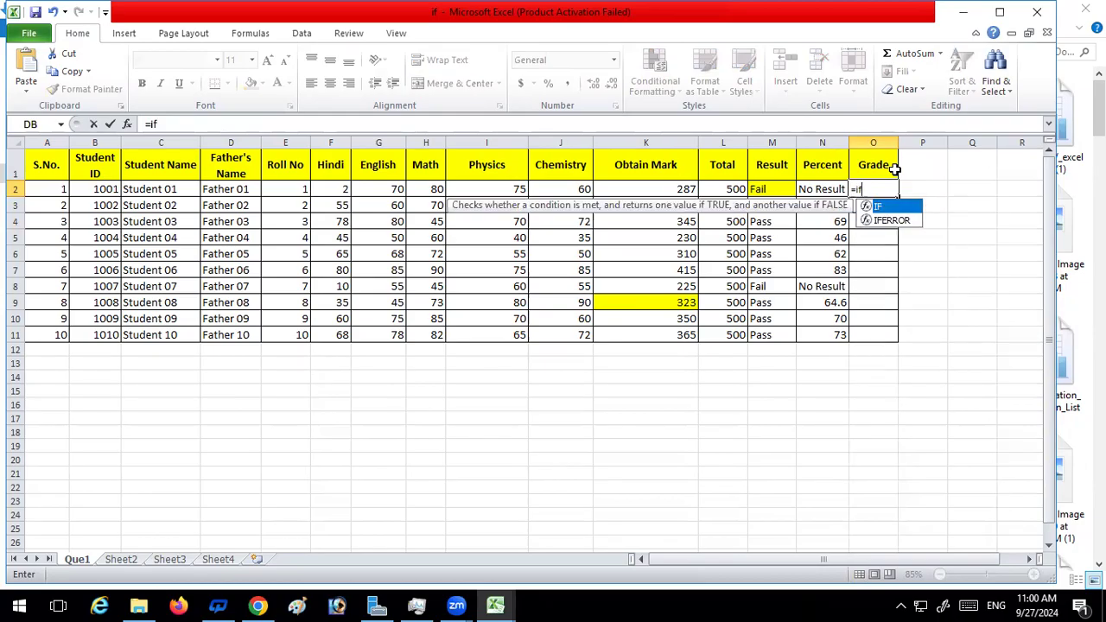
pyautogui.press('Tab')
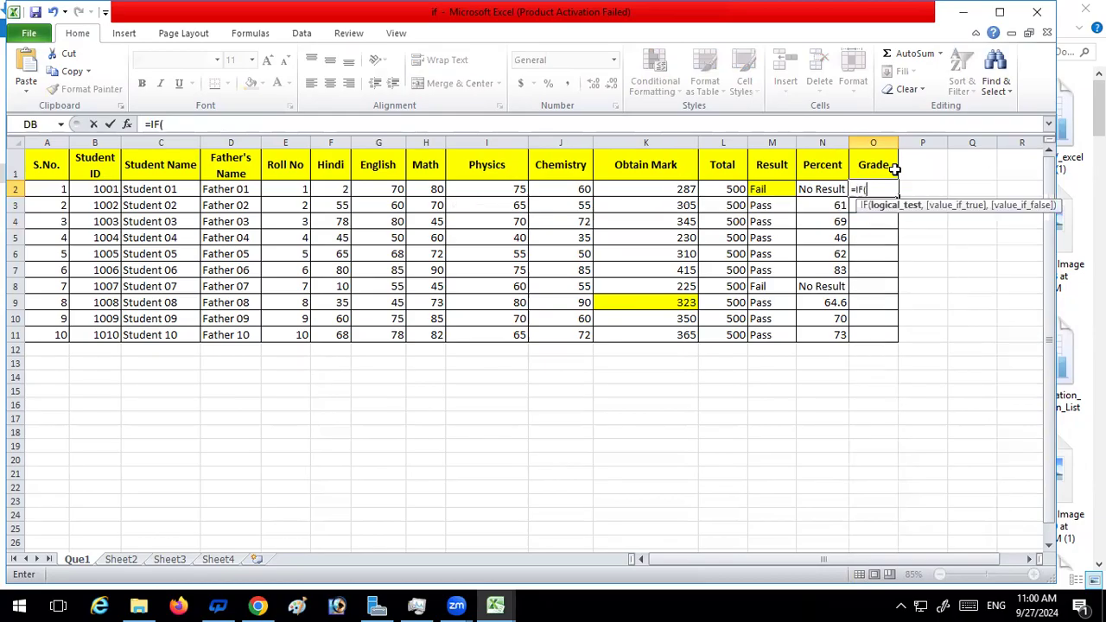
pyautogui.click(672, 190)
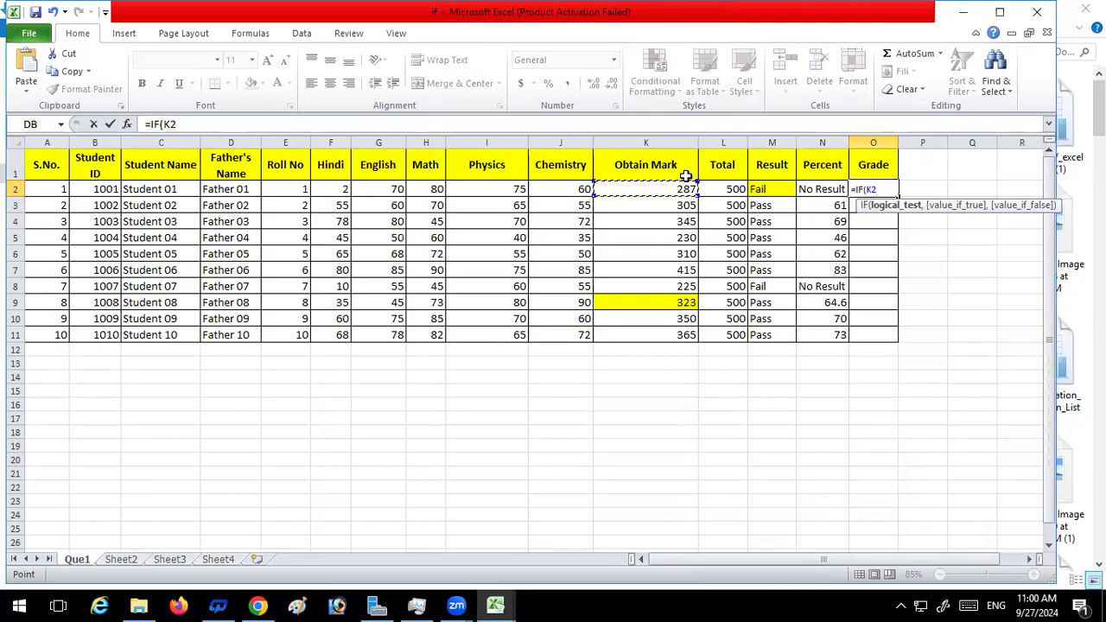
pyautogui.write('<300,')
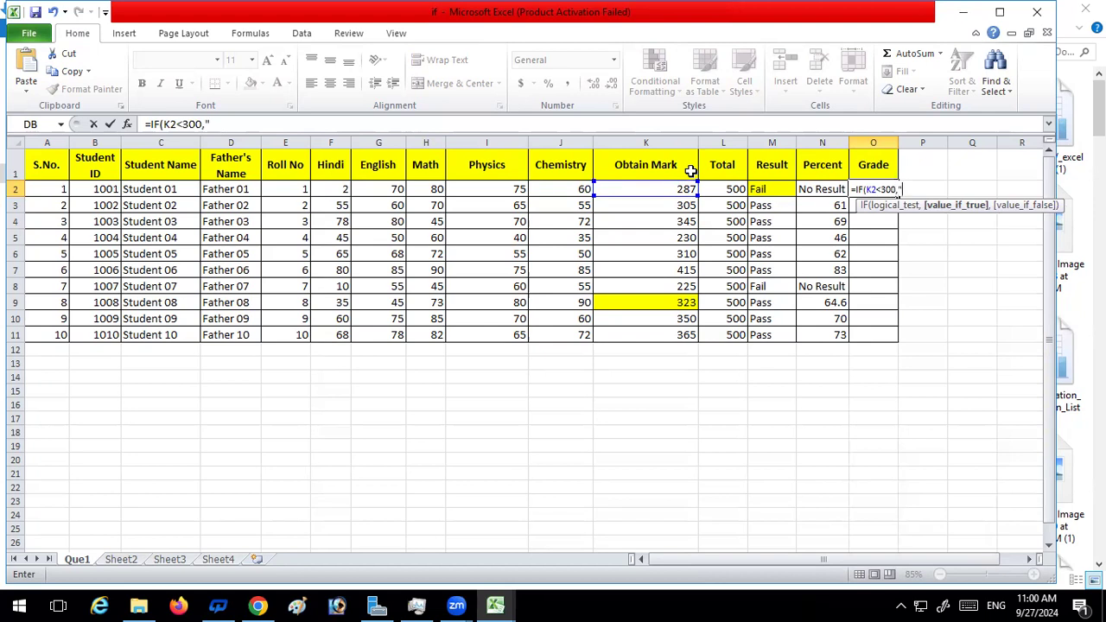
pyautogui.write('"c')
pyautogui.press('BackSpace')
pyautogui.write('C')
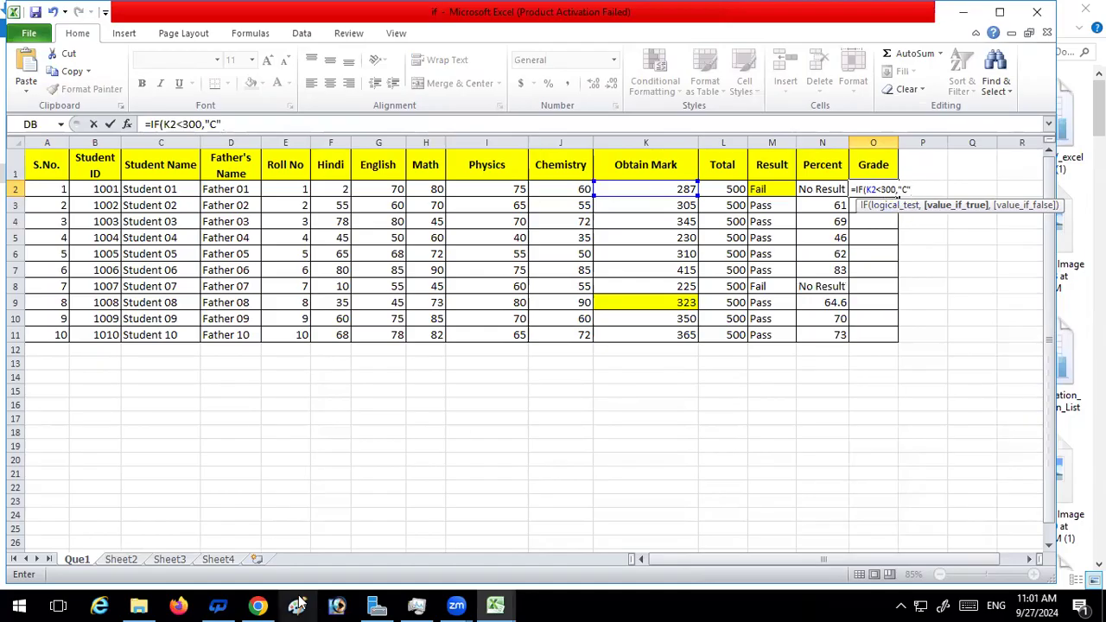
pyautogui.click(180, 561)
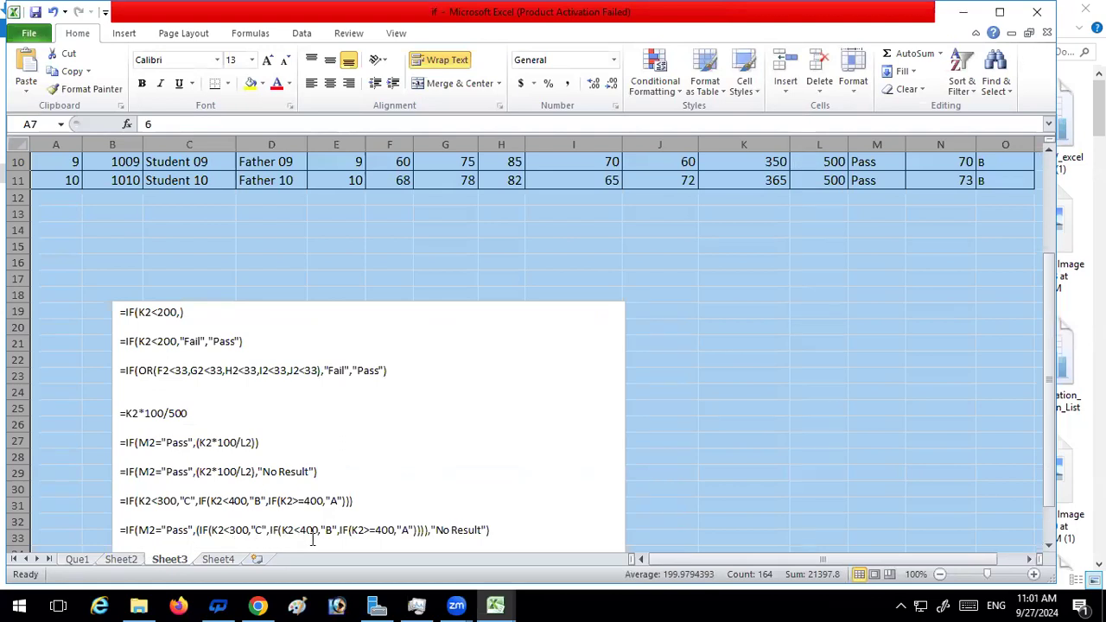
pyautogui.click(77, 559)
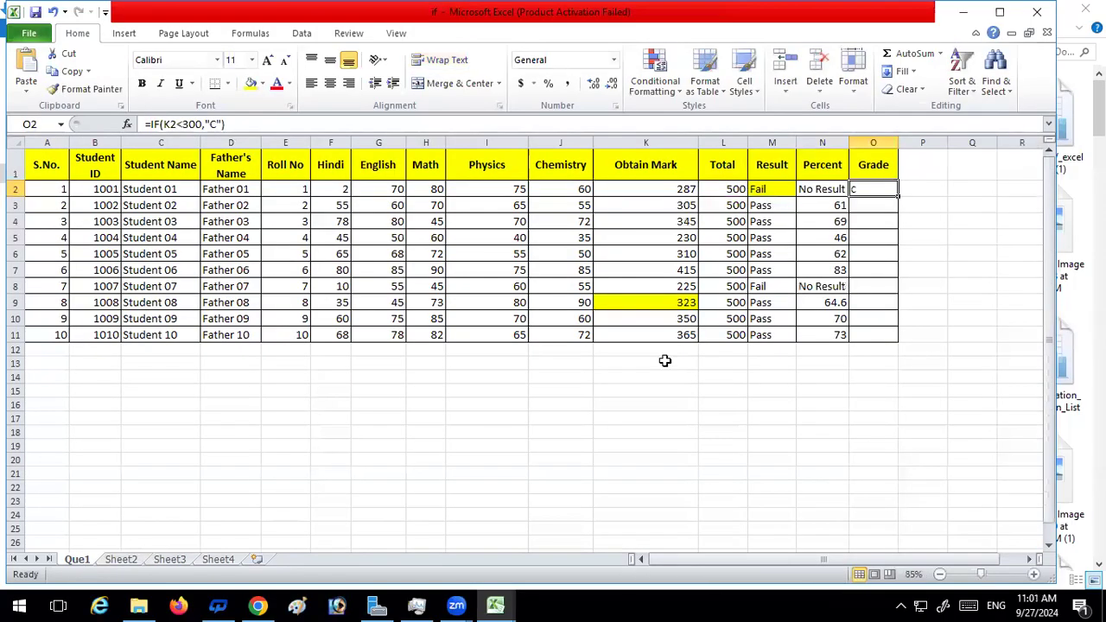
# Extend the O2 formula with a second, nested IF that tests K2<400 as the first IF's false value
pyautogui.click(260, 124)
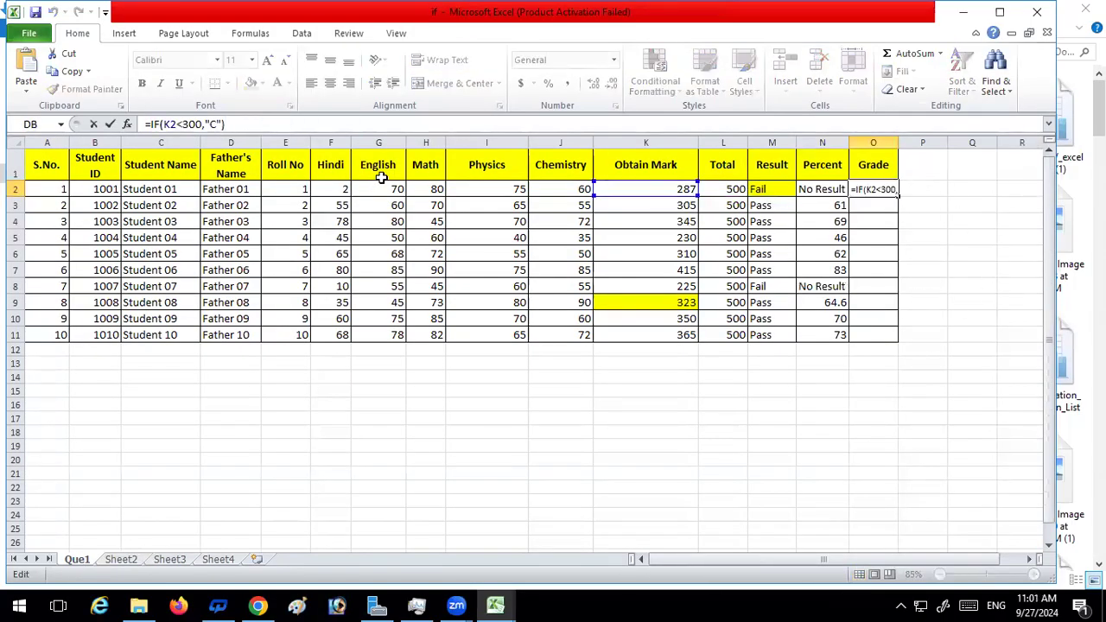
pyautogui.press('BackSpace')
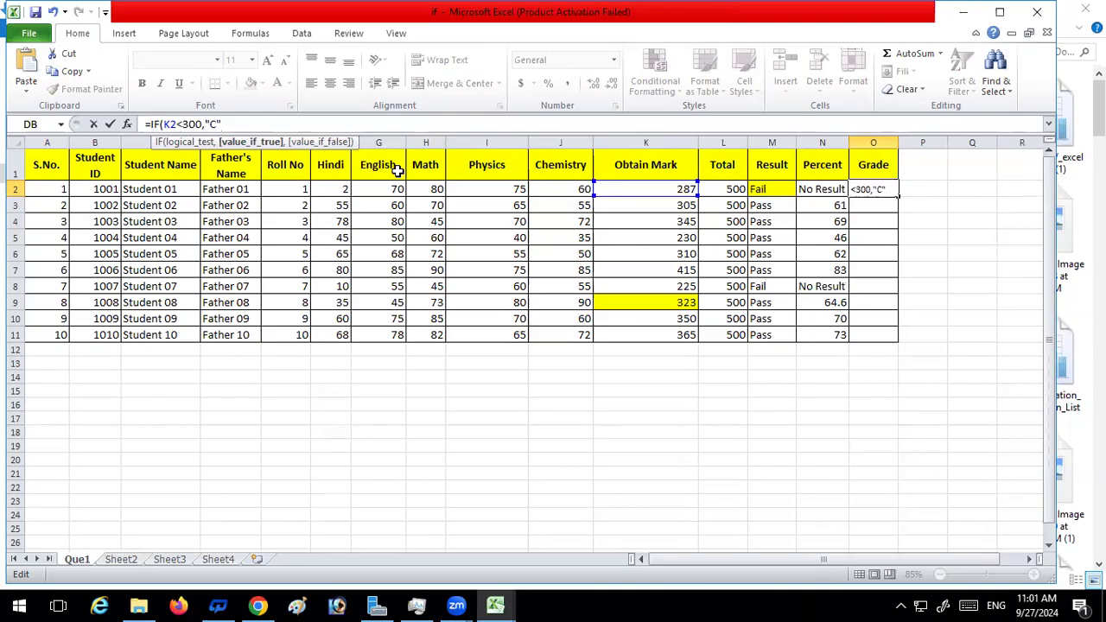
pyautogui.write(',')
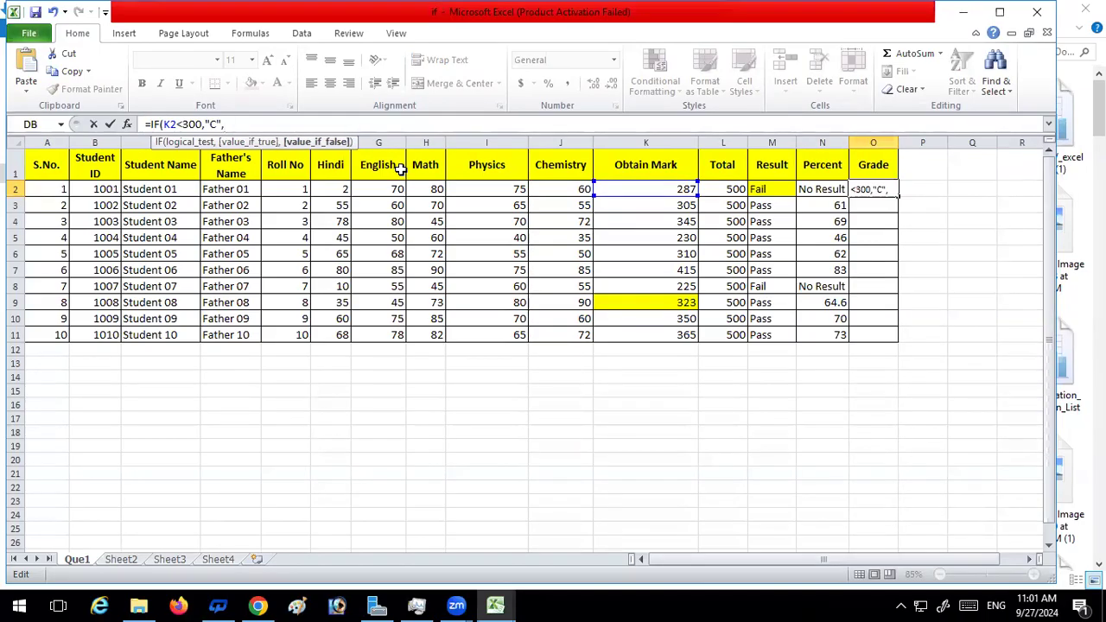
pyautogui.write('if')
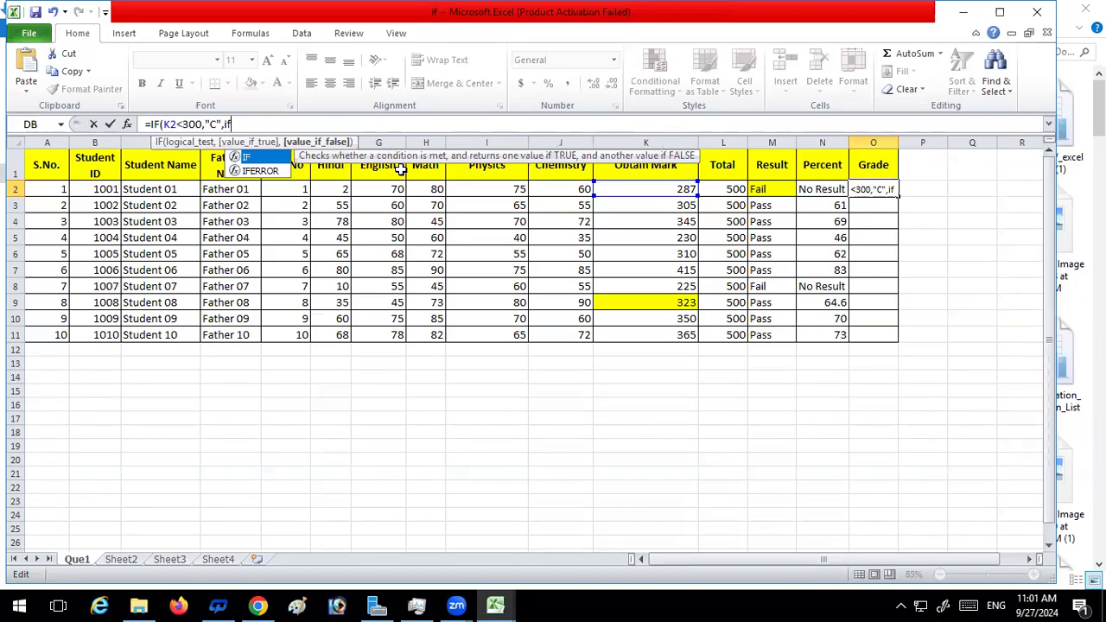
pyautogui.write('"')
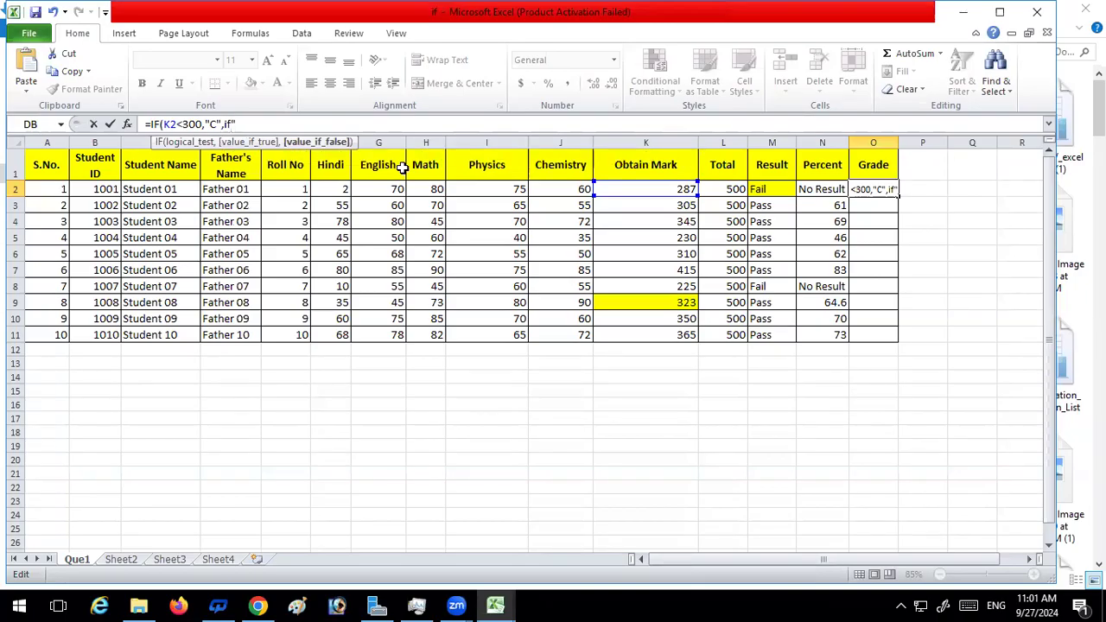
pyautogui.press('BackSpace')
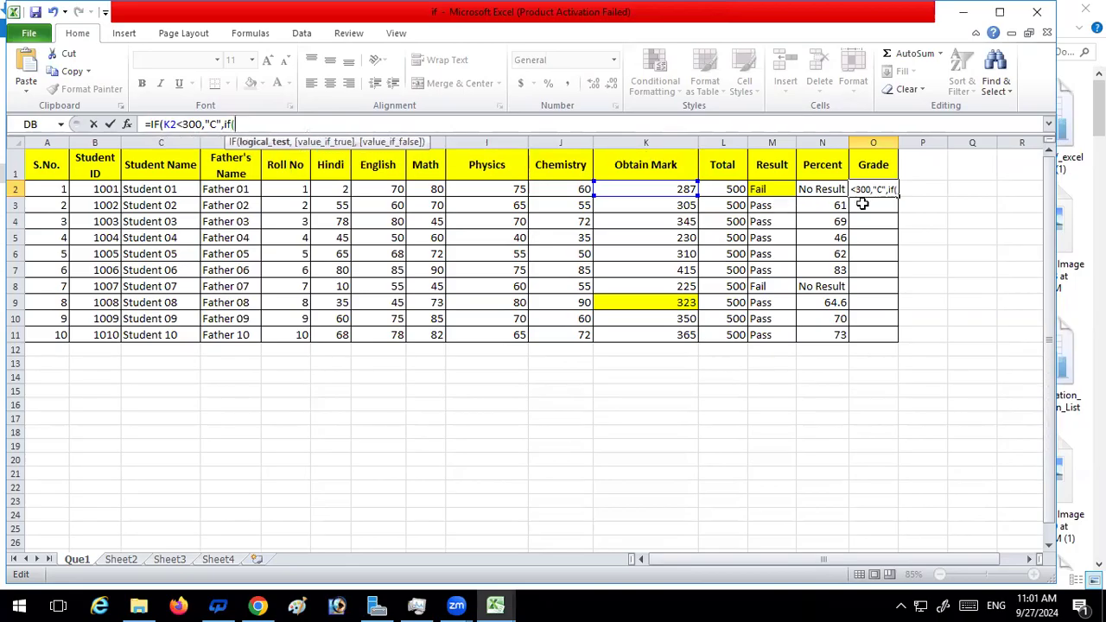
pyautogui.click(658, 186)
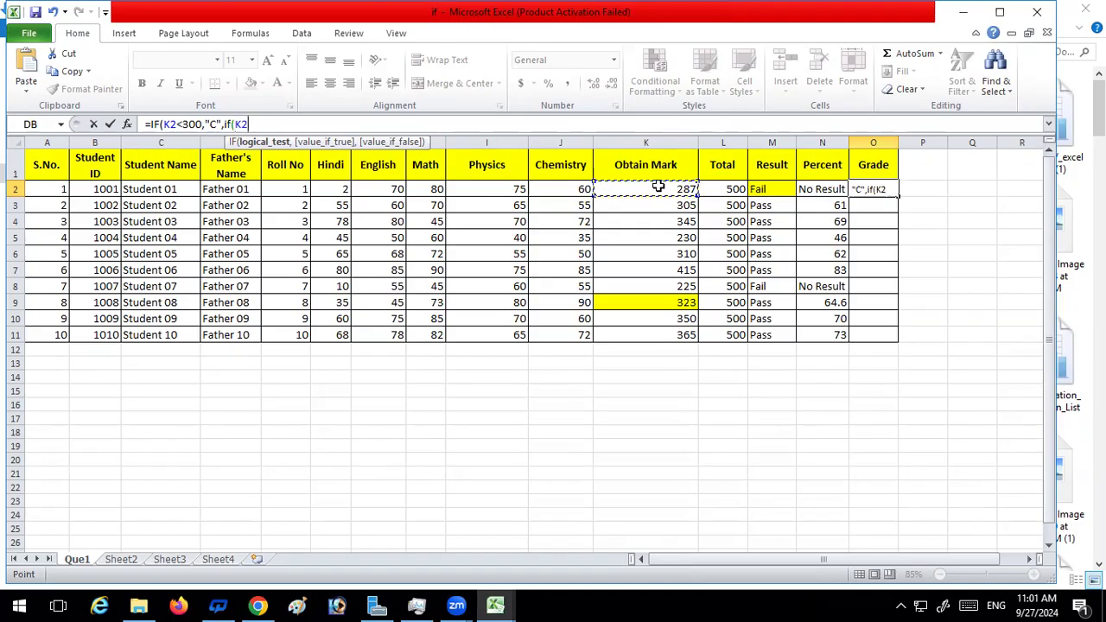
pyautogui.write('<400')
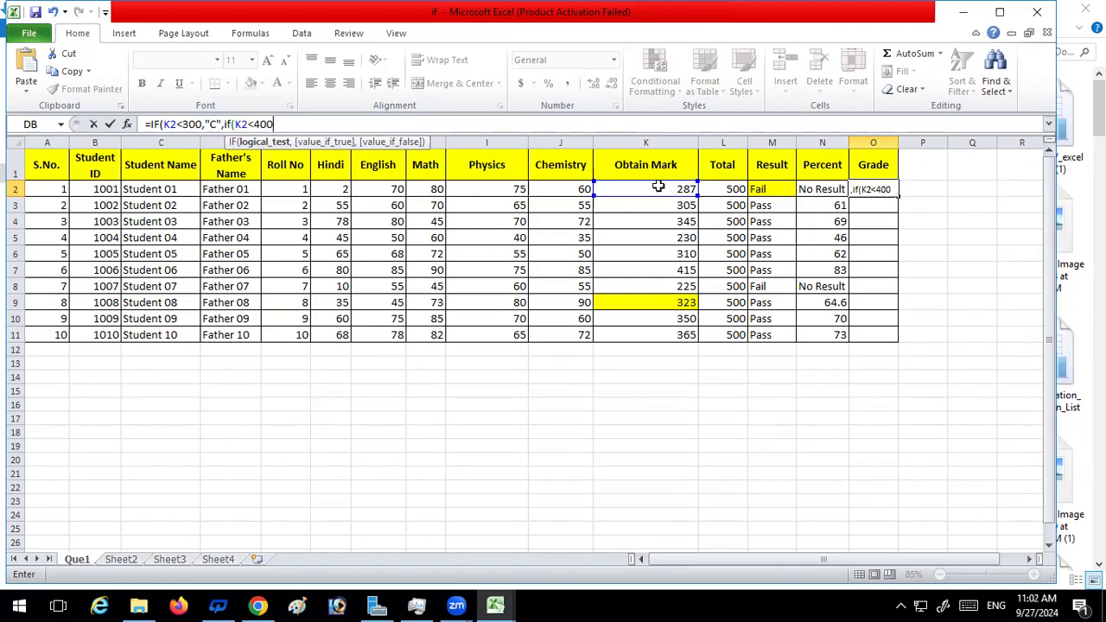
pyautogui.write(',')
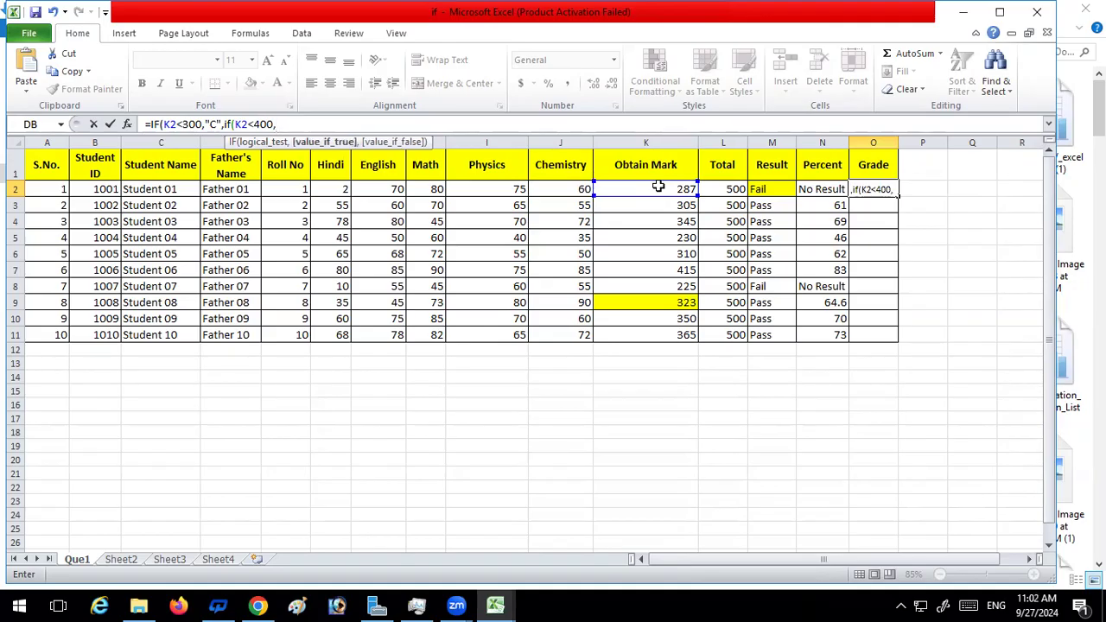
pyautogui.write('"b')
# Make the second IF in O2 return "B" when its condition is true
pyautogui.press('BackSpace')
pyautogui.write('B",')
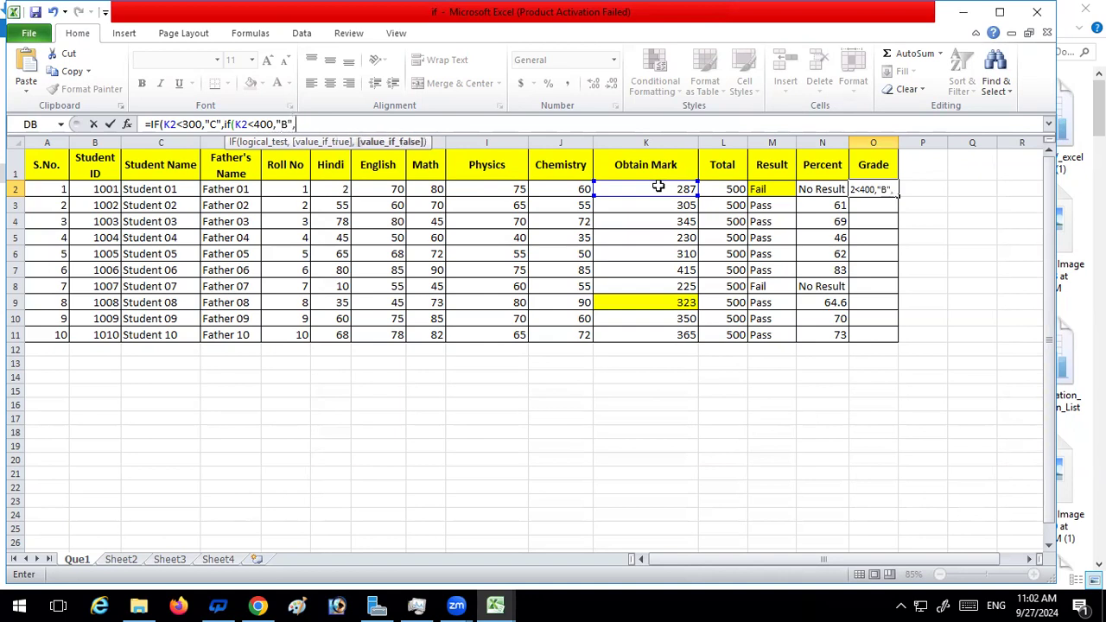
pyautogui.write('if')
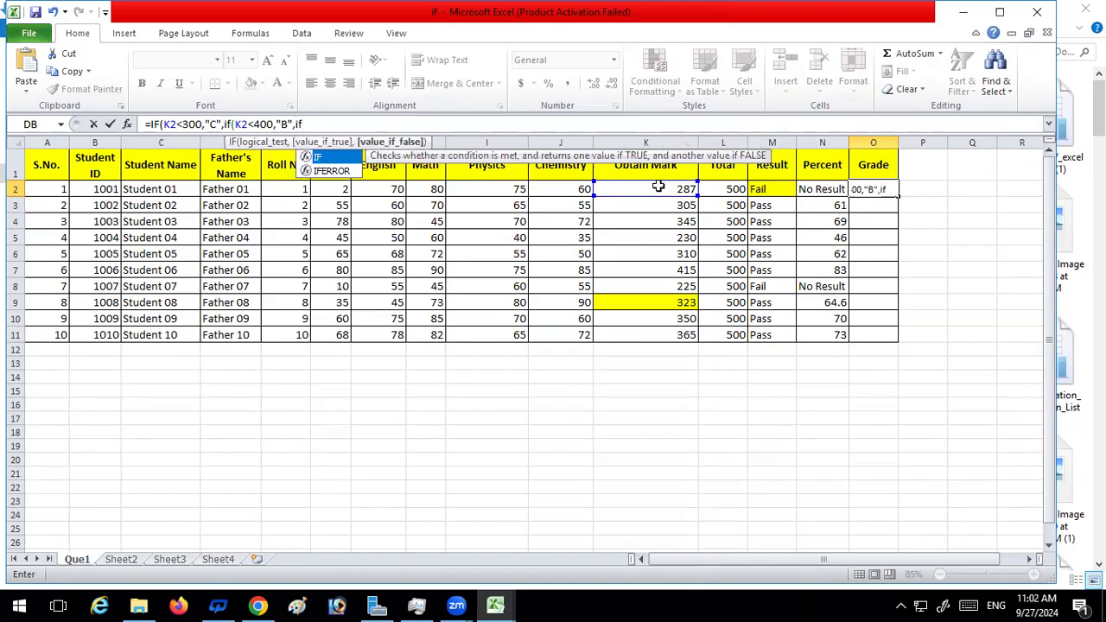
pyautogui.write('(')
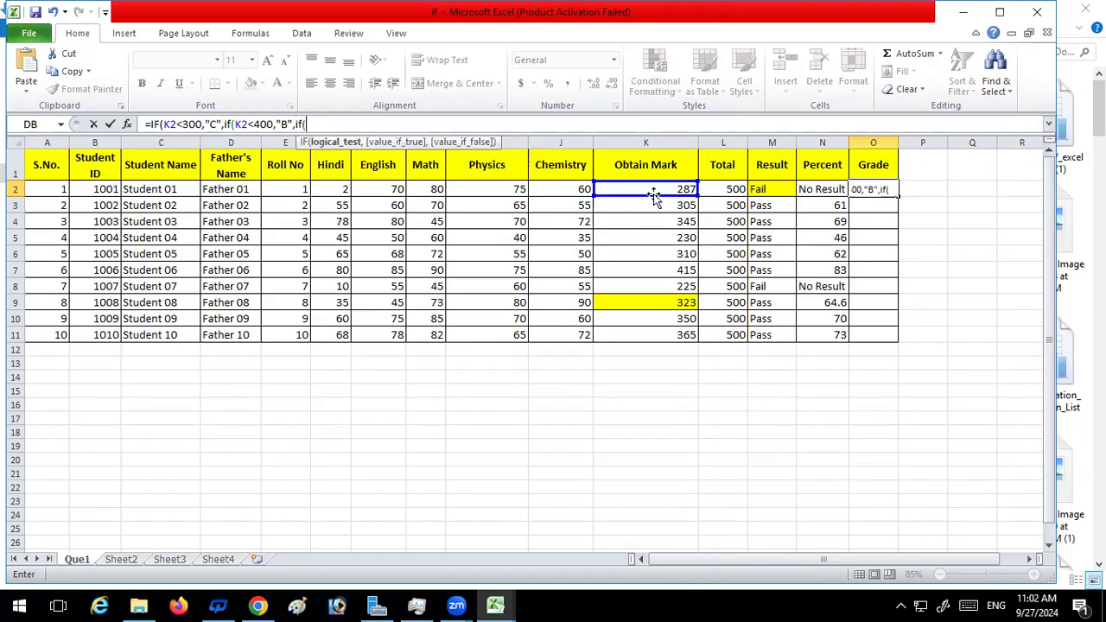
# Nest a third IF in the O2 formula that tests K2>=400
pyautogui.click(655, 189)
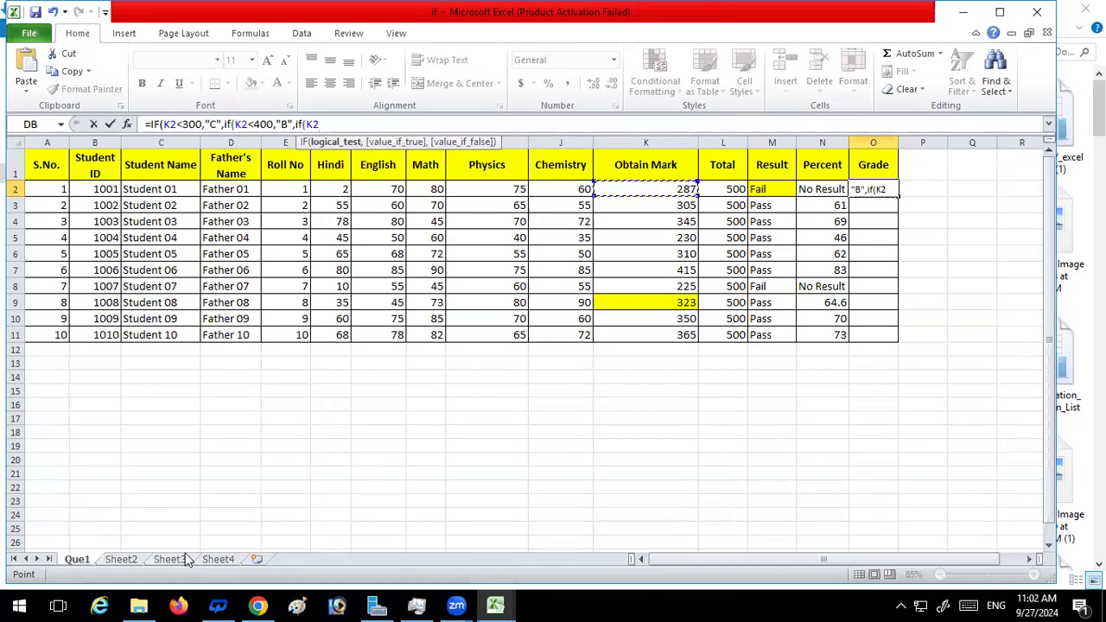
pyautogui.write('<')
pyautogui.press('BackSpace')
pyautogui.write('>=400')
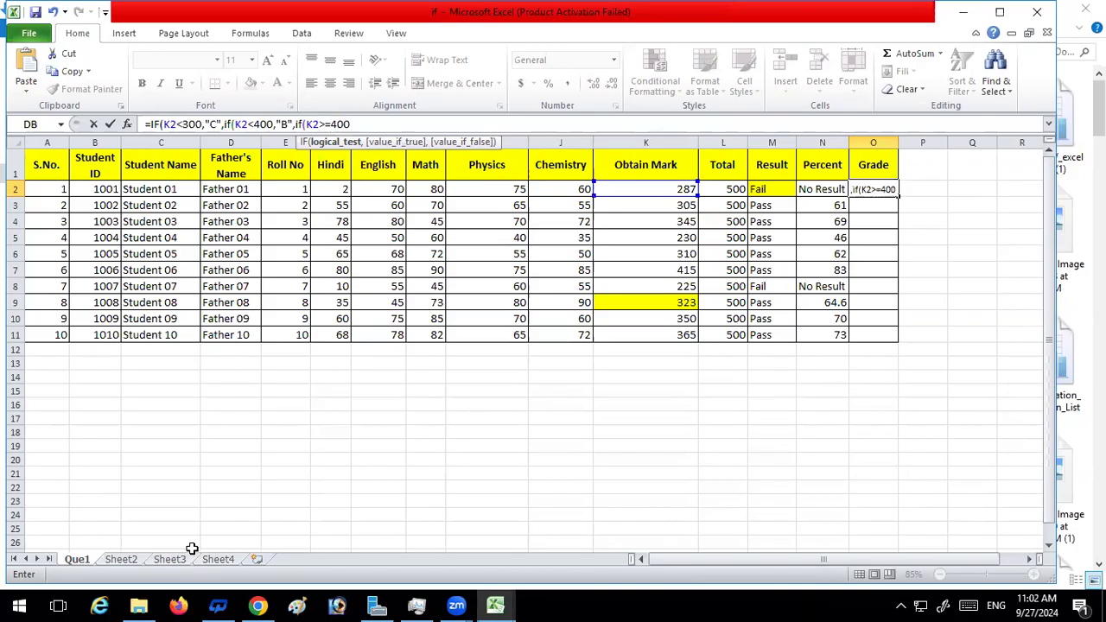
pyautogui.write(',')
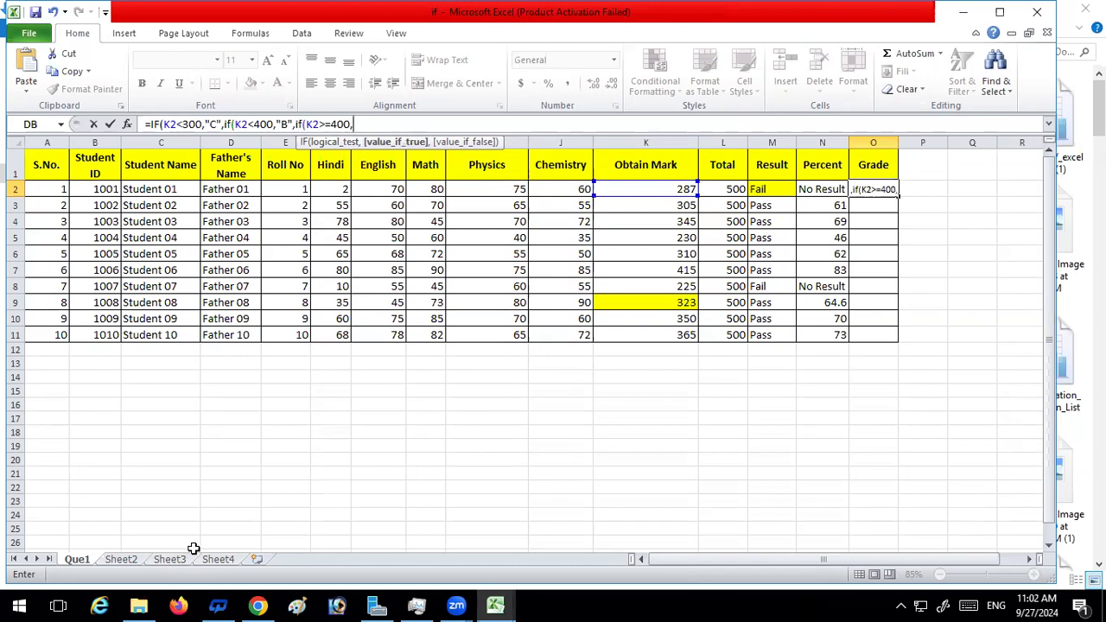
pyautogui.write('A')
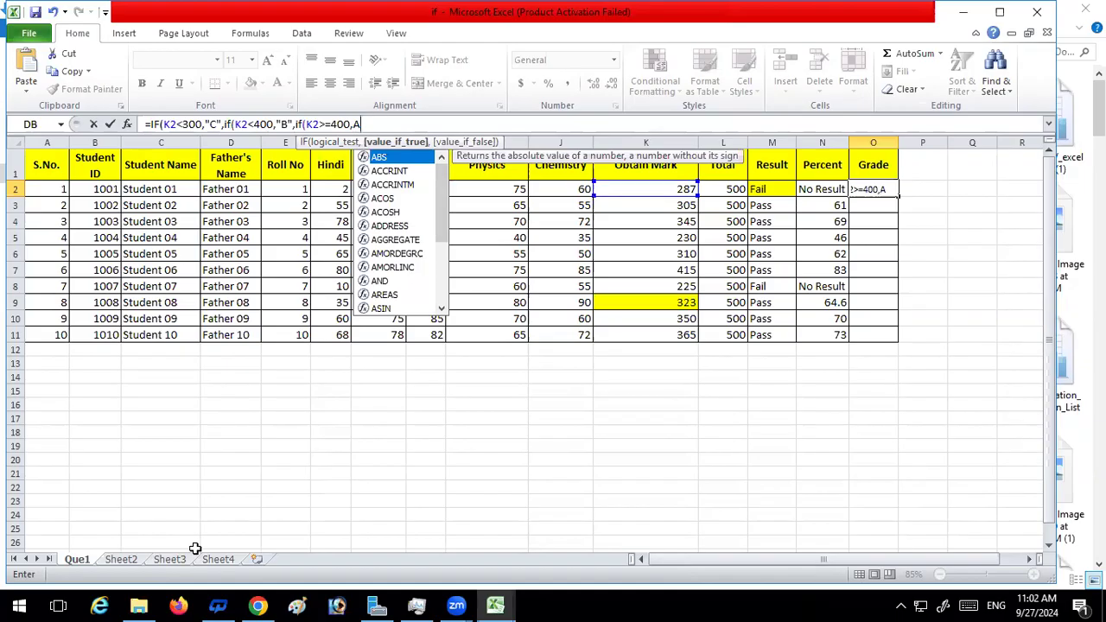
# Make the third IF return "A", complete the nested O2 formula with its closing brackets, and compare it with the reference on Sheet3
pyautogui.press('BackSpace')
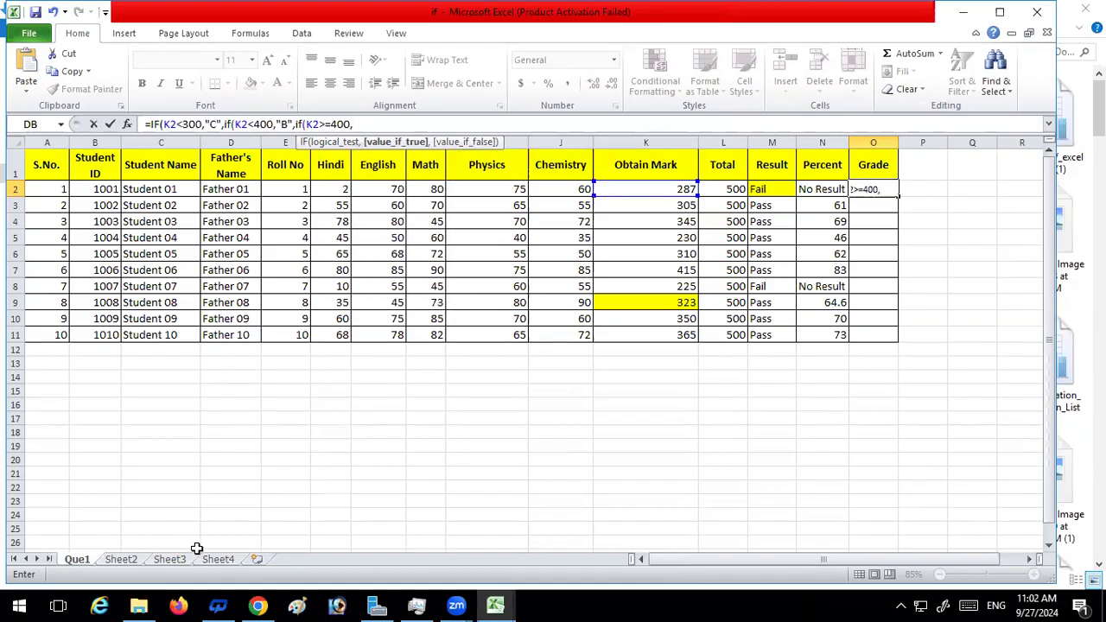
pyautogui.write('"A"')
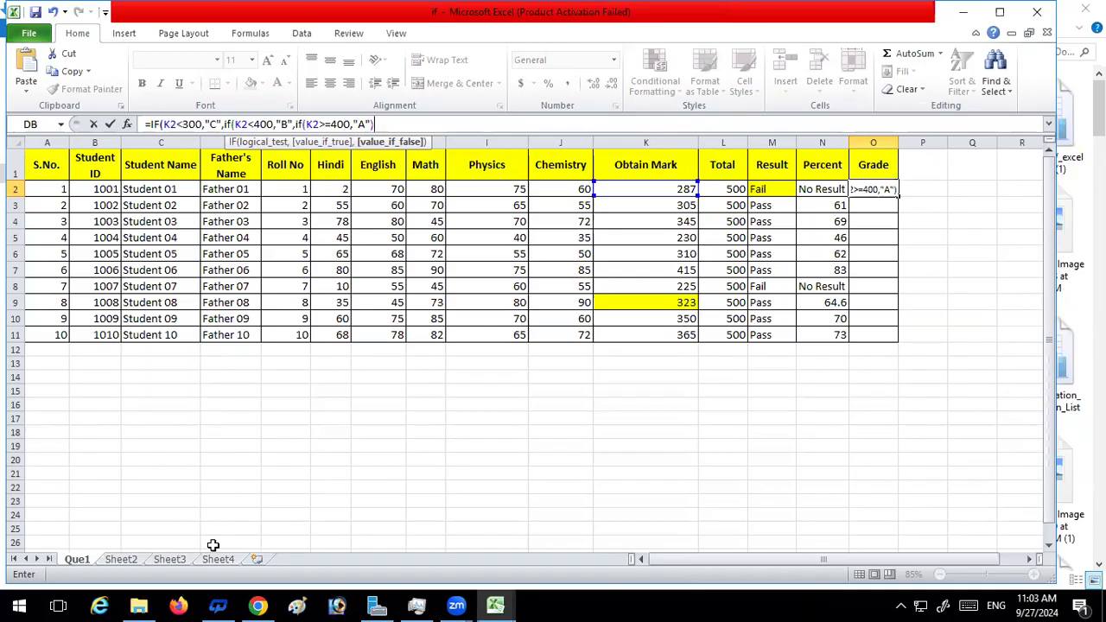
pyautogui.write('")')
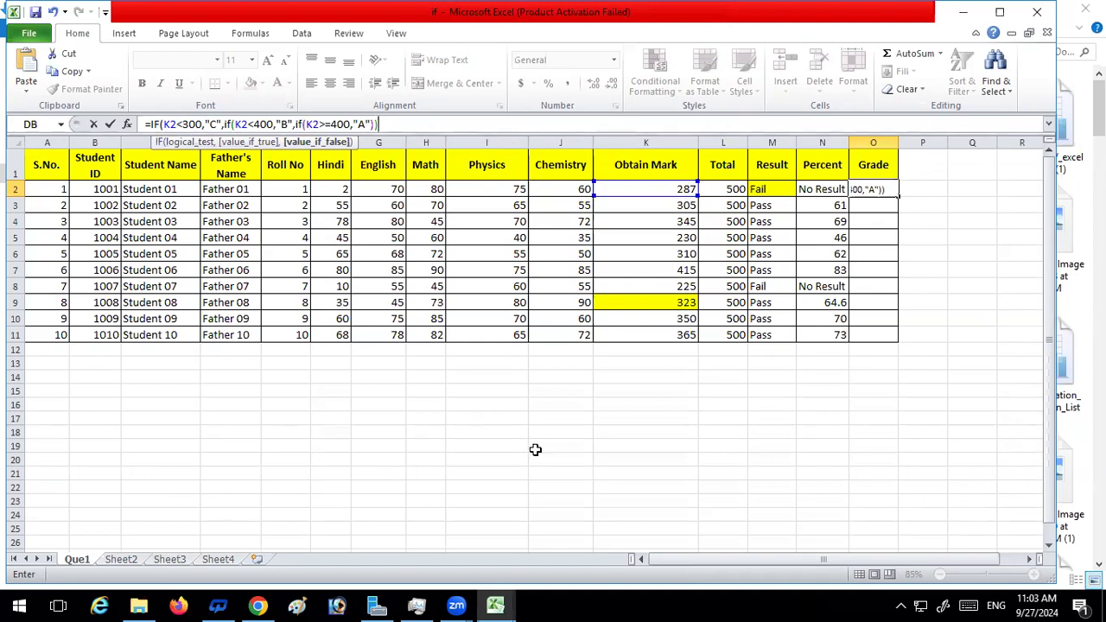
pyautogui.write('))')
pyautogui.click(182, 560)
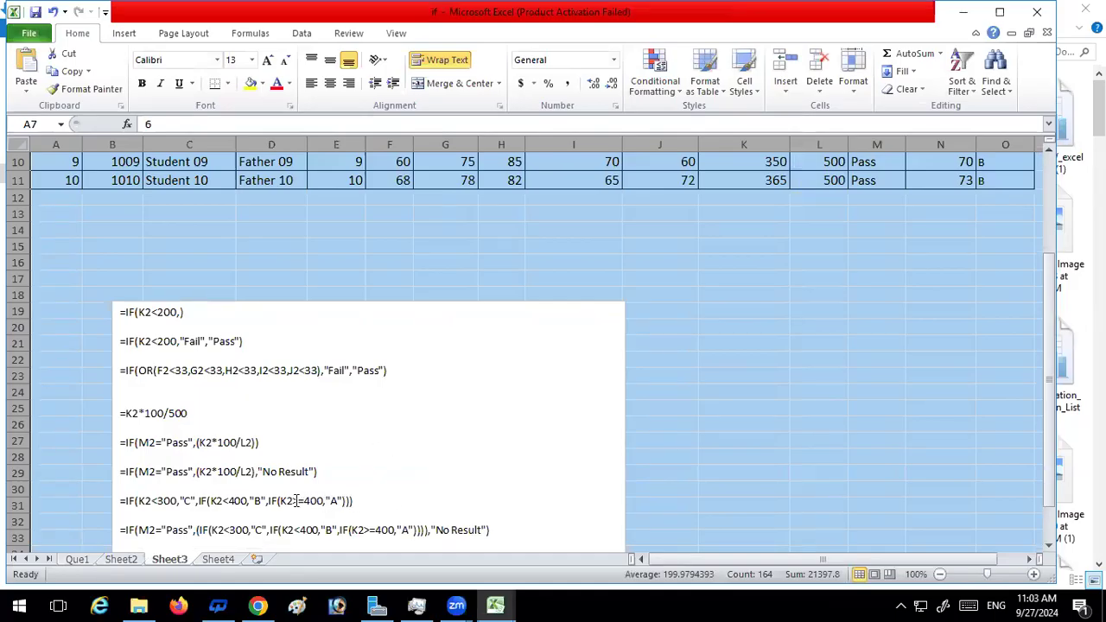
pyautogui.click(85, 561)
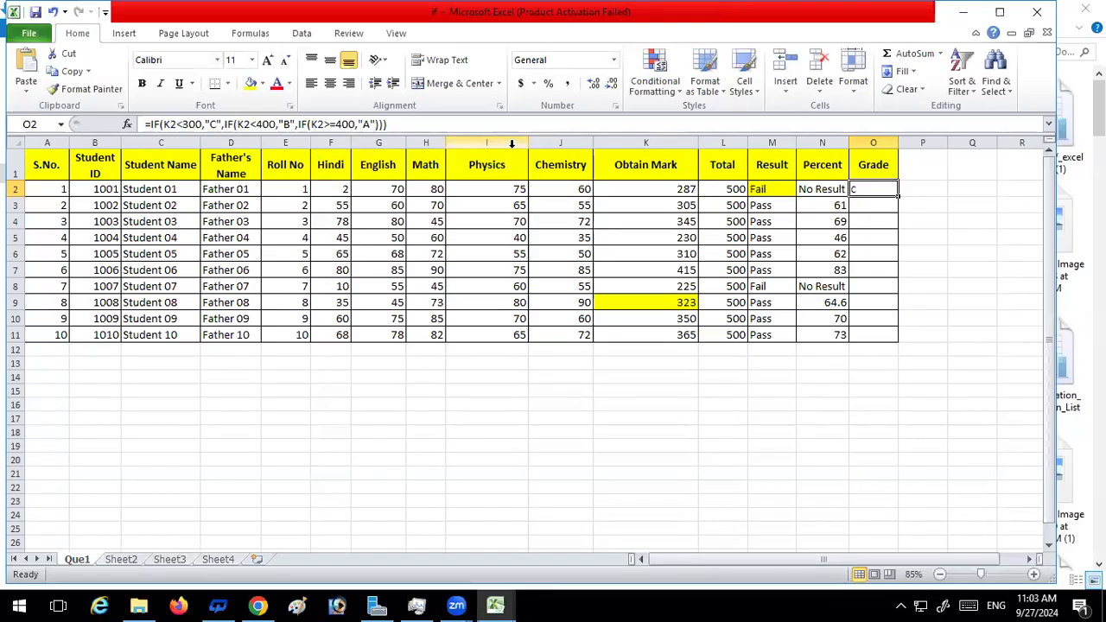
pyautogui.press('Return')
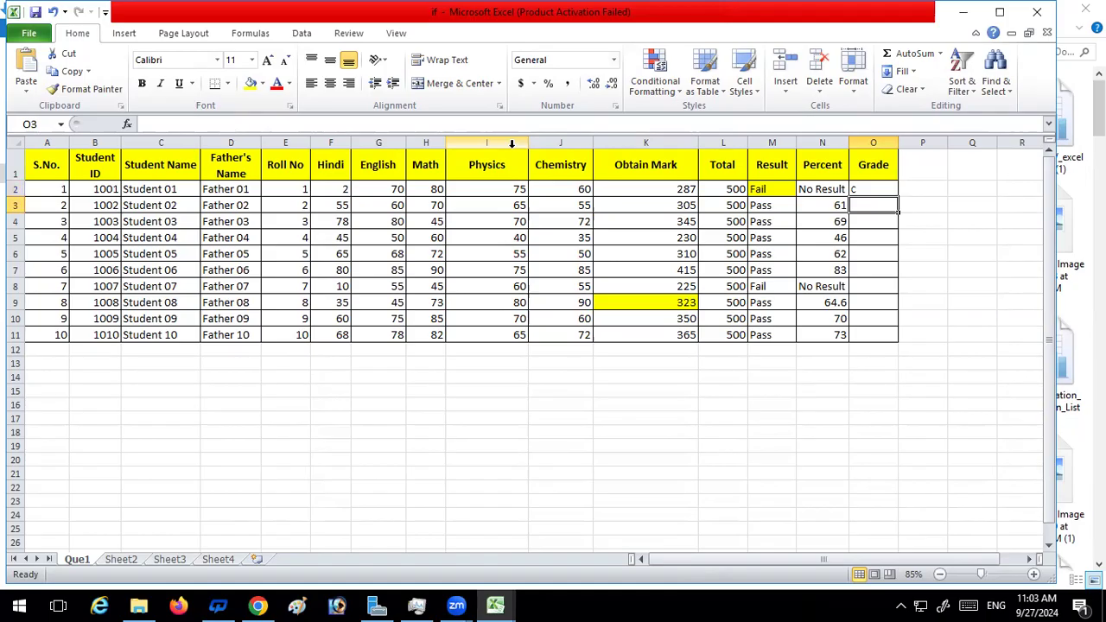
# Fill the nested IF grade formula from O2 down to O11 and check the copied formula in O5
pyautogui.click(882, 187)
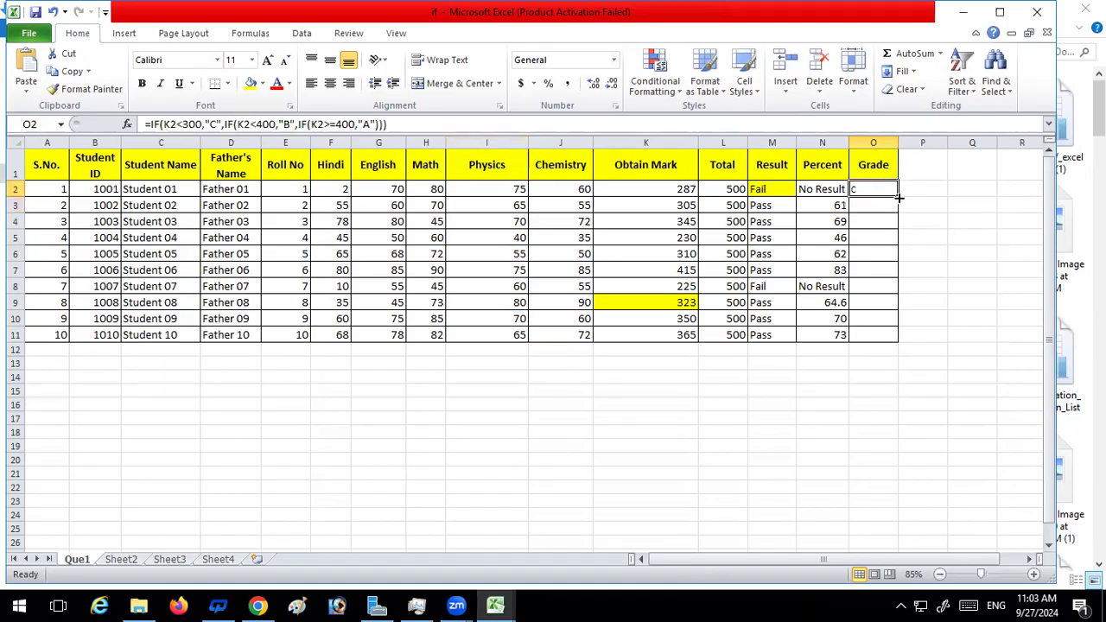
pyautogui.doubleClick(899, 198)
pyautogui.click(884, 236)
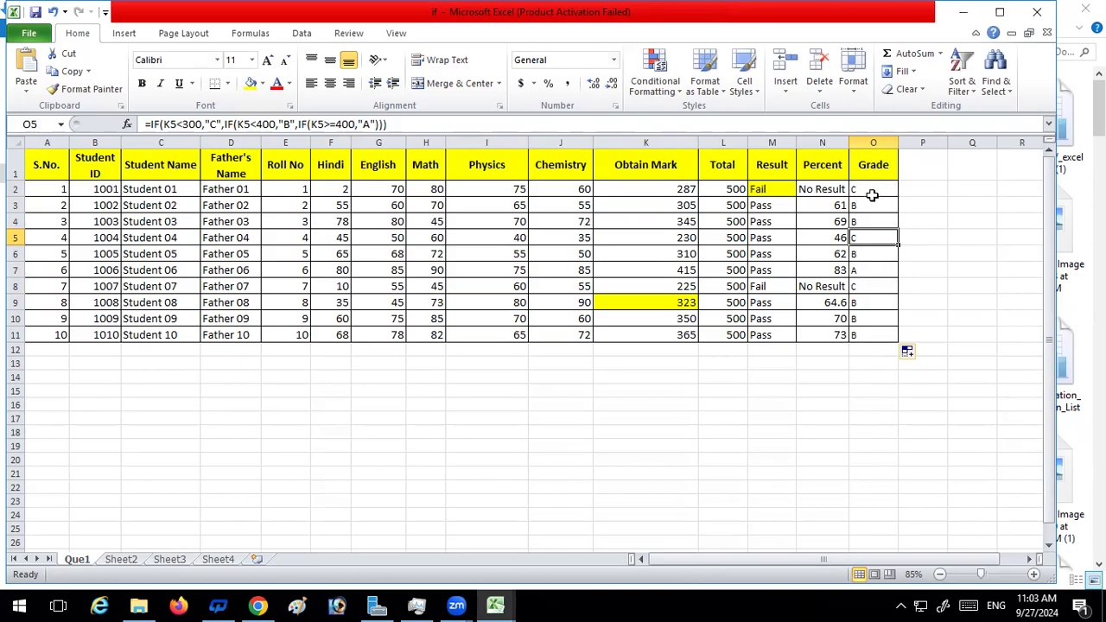
# Compare the grade formula in O2 with the Sheet3 reference formula that adds the M2="Pass" test and "No Result"
pyautogui.click(873, 190)
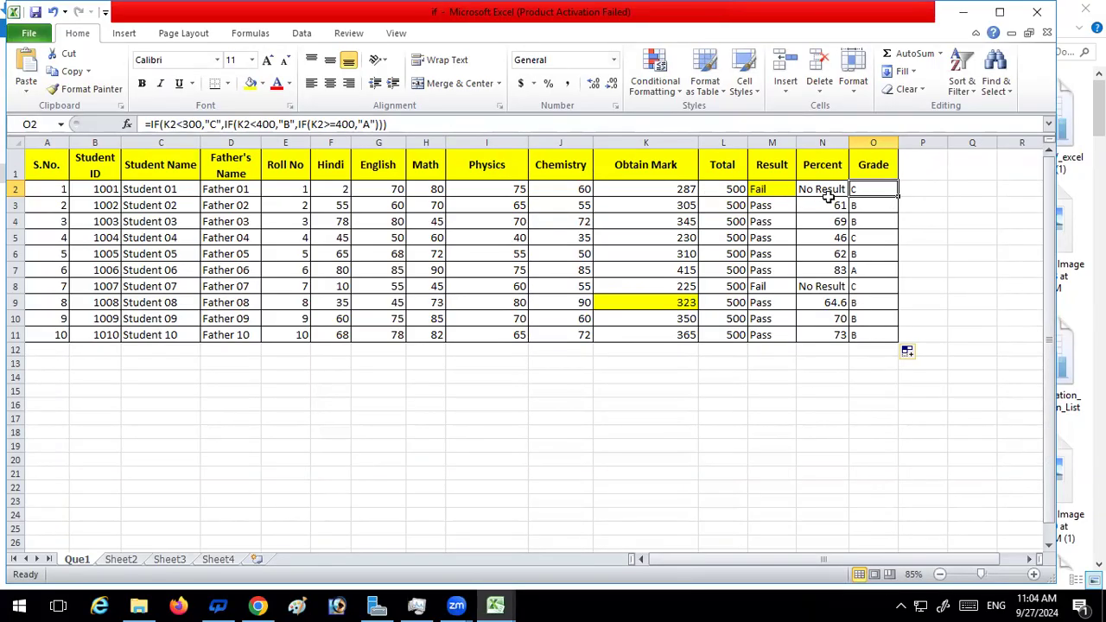
pyautogui.click(170, 556)
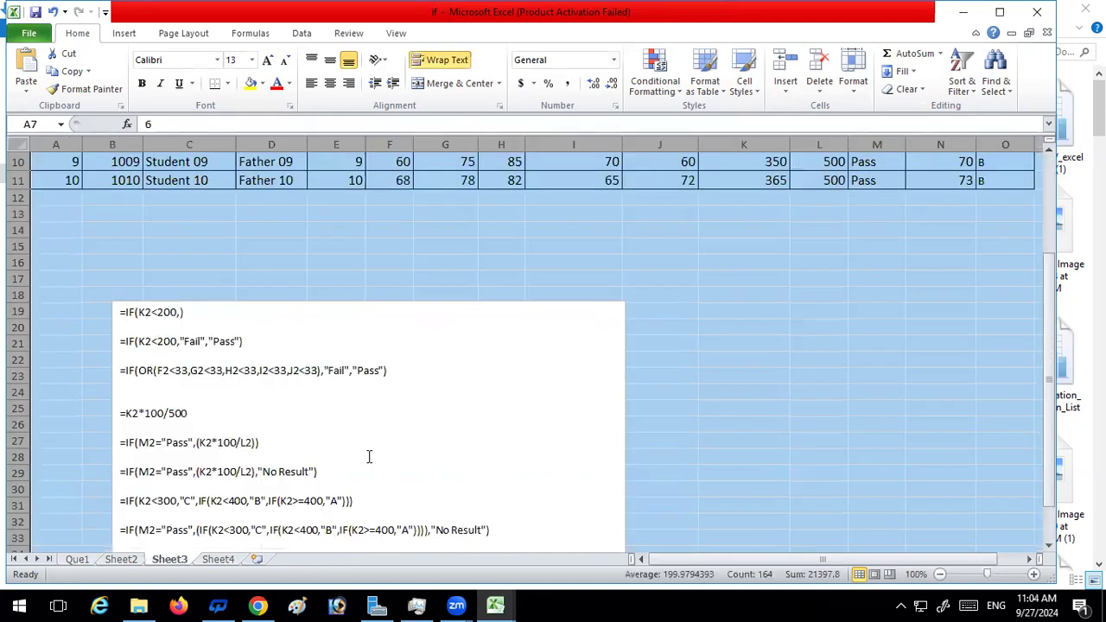
pyautogui.scroll(-1, 369, 453)
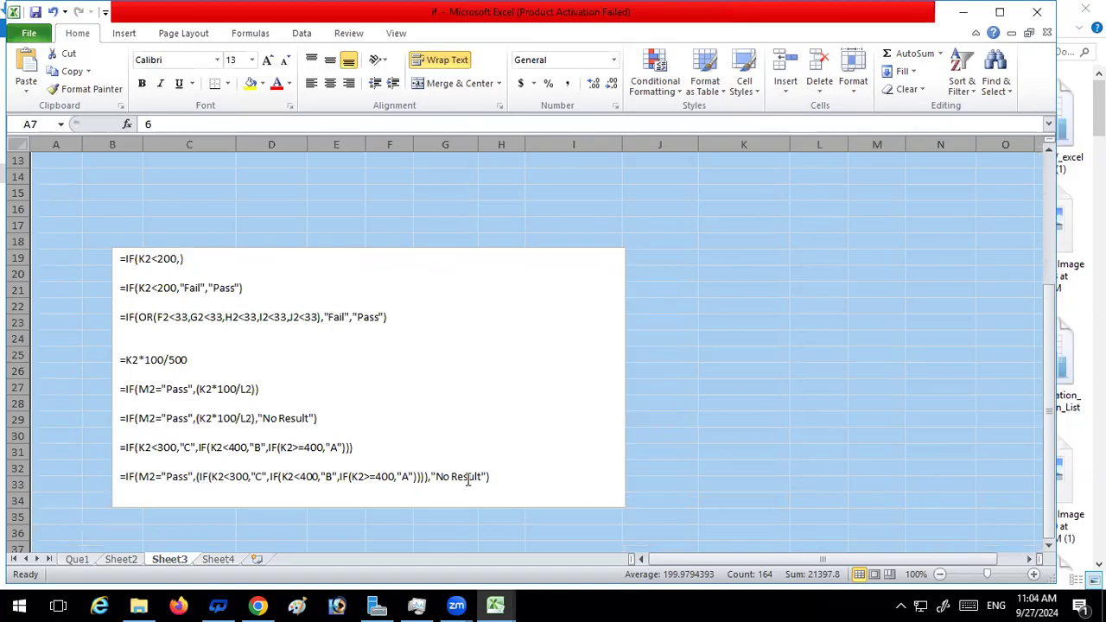
# Wrap the nested grade formula in O2 of sheet Que1 in an outer IF that tests M2="Pass"
pyautogui.click(78, 560)
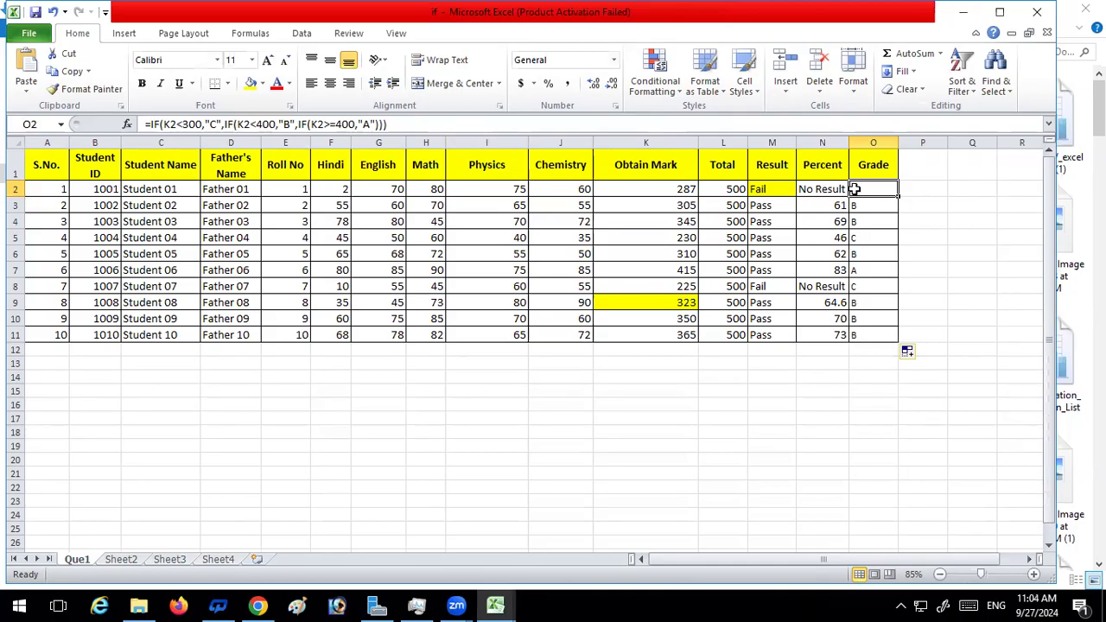
pyautogui.click(151, 123)
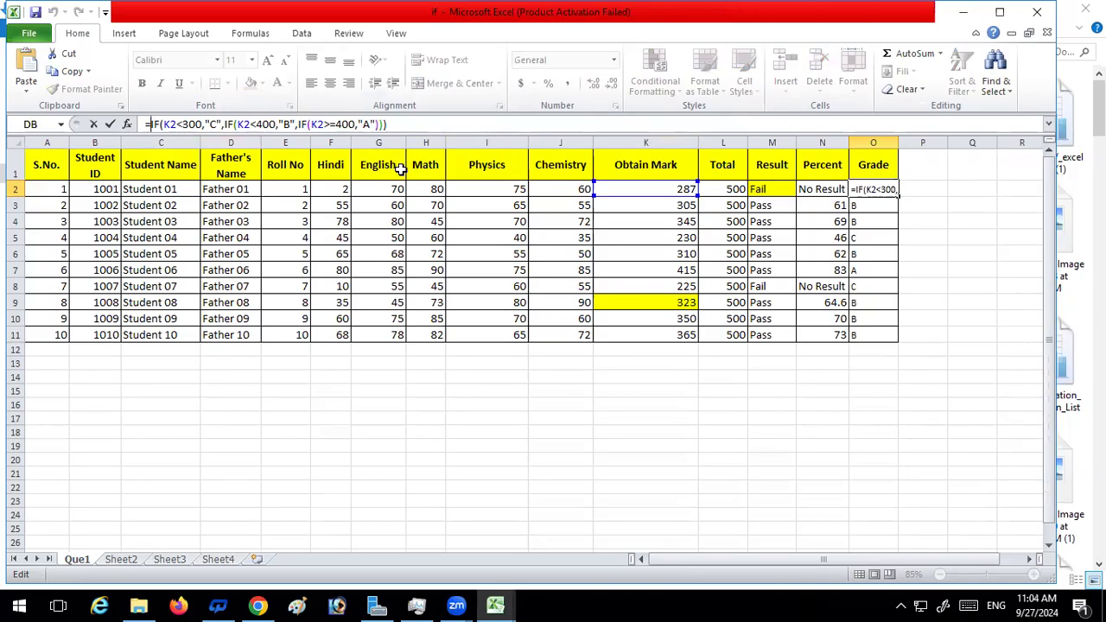
pyautogui.write('If')
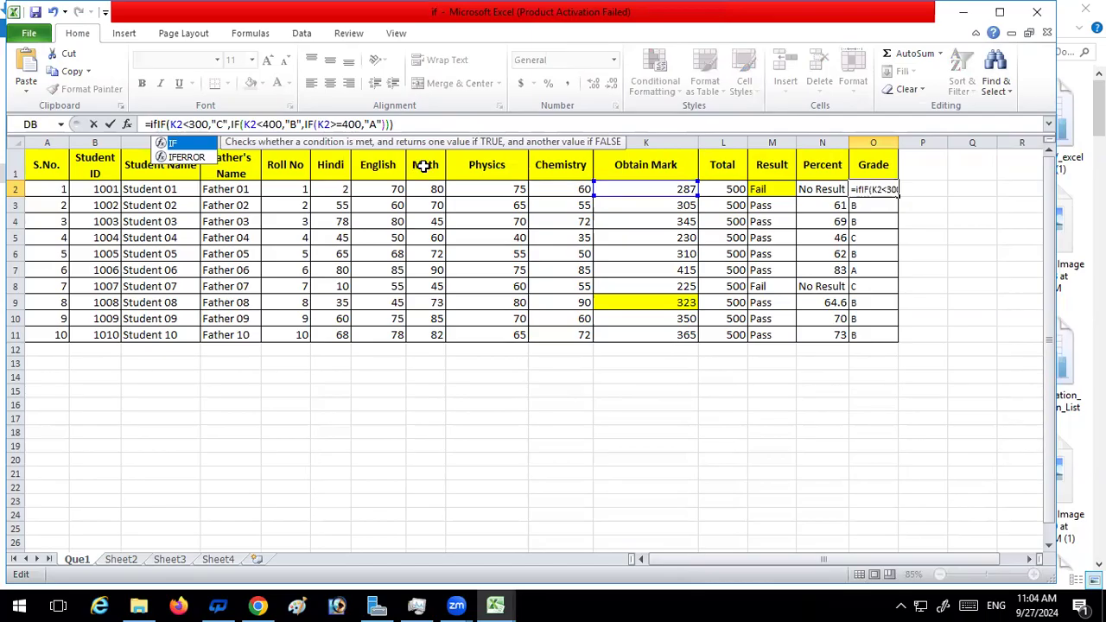
pyautogui.write('(')
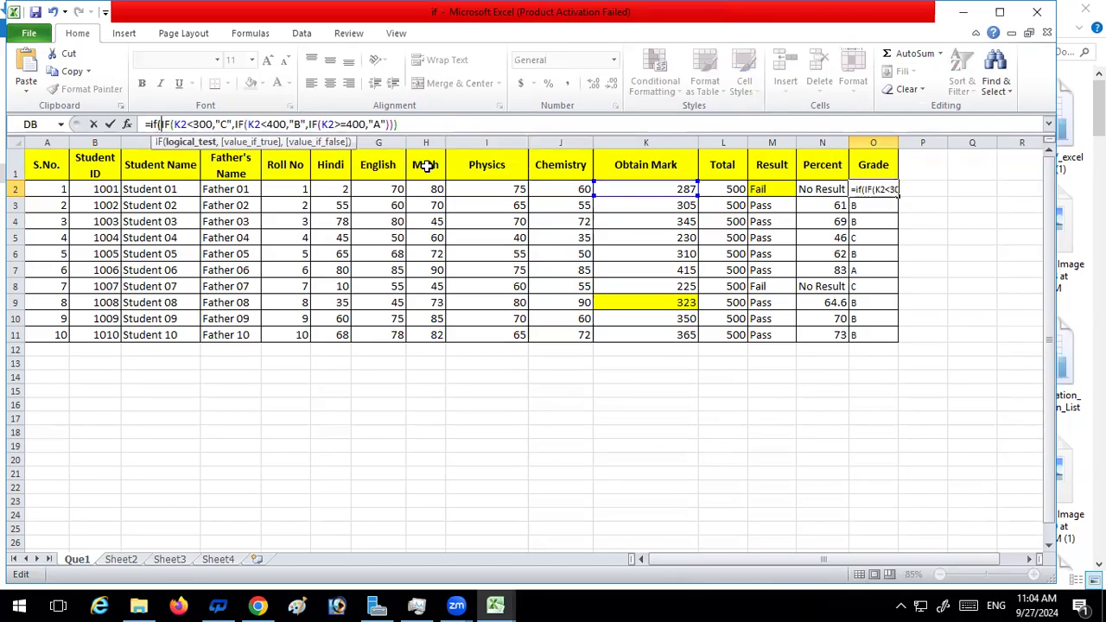
pyautogui.click(765, 188)
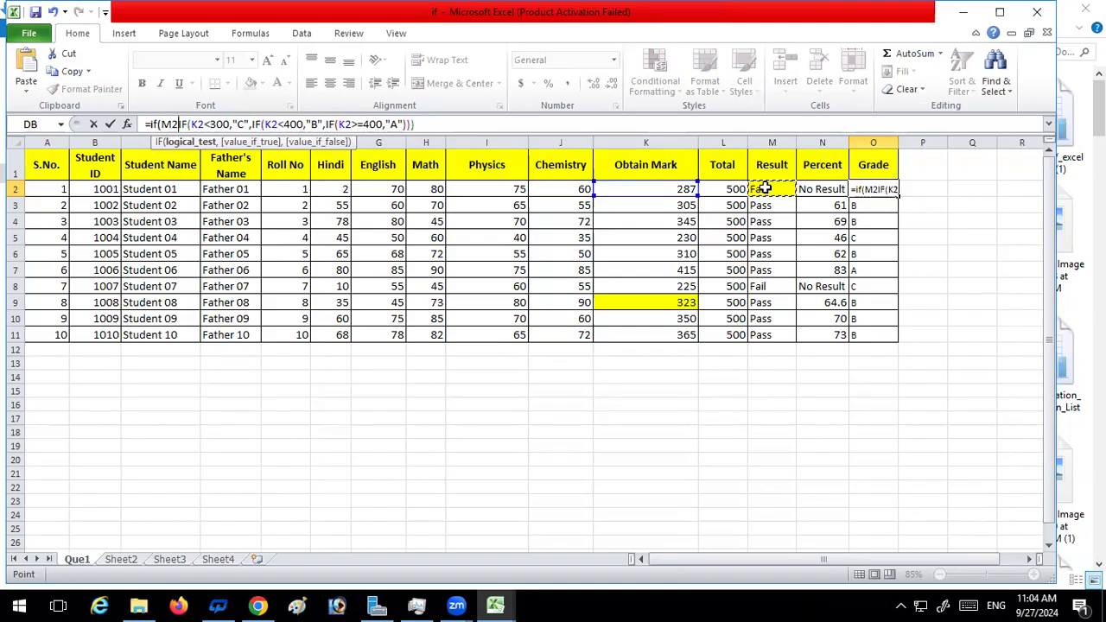
pyautogui.write('=')
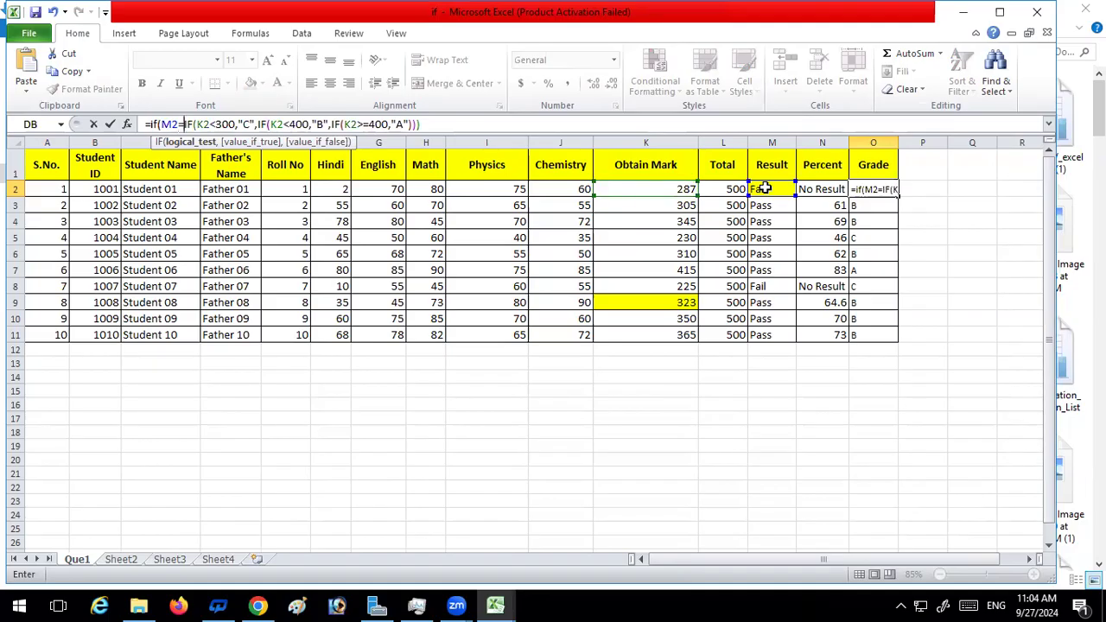
pyautogui.write('"')
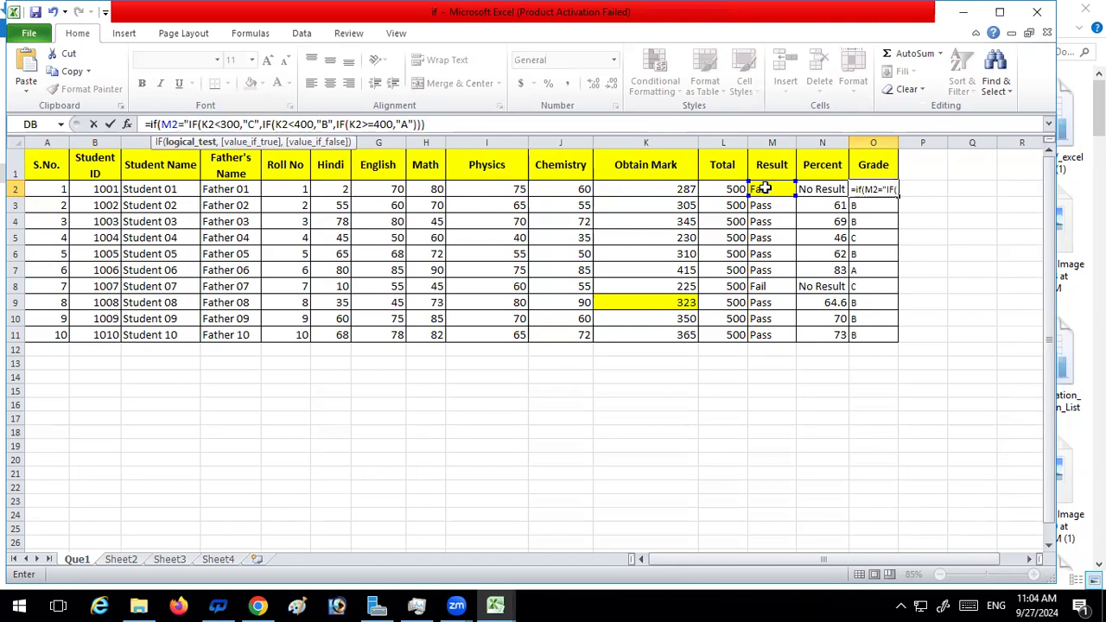
pyautogui.write('Pass')
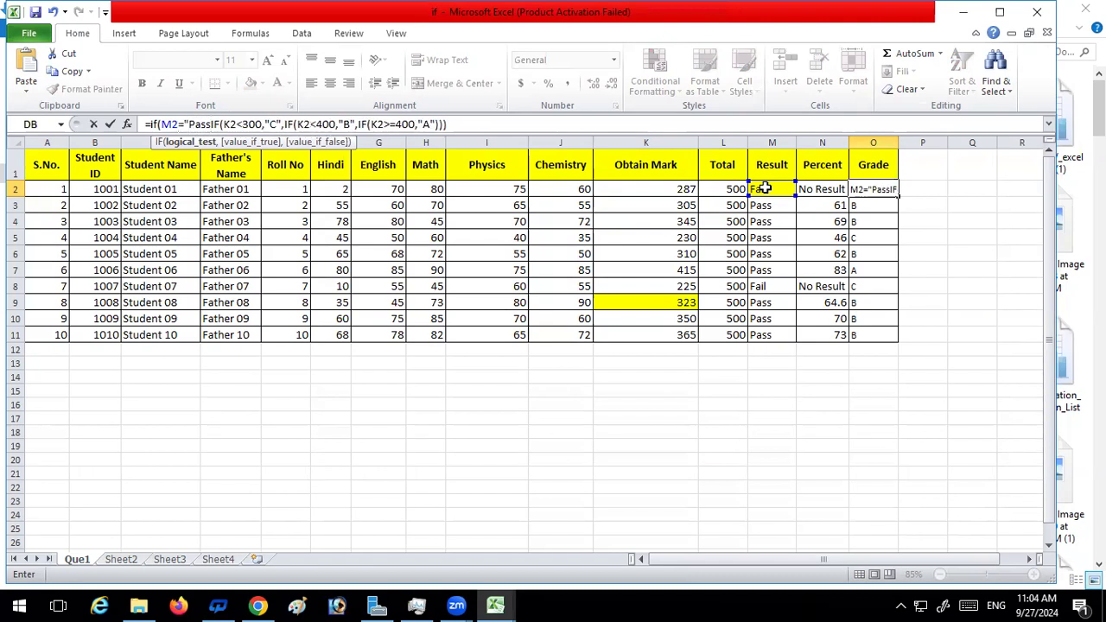
pyautogui.write('"')
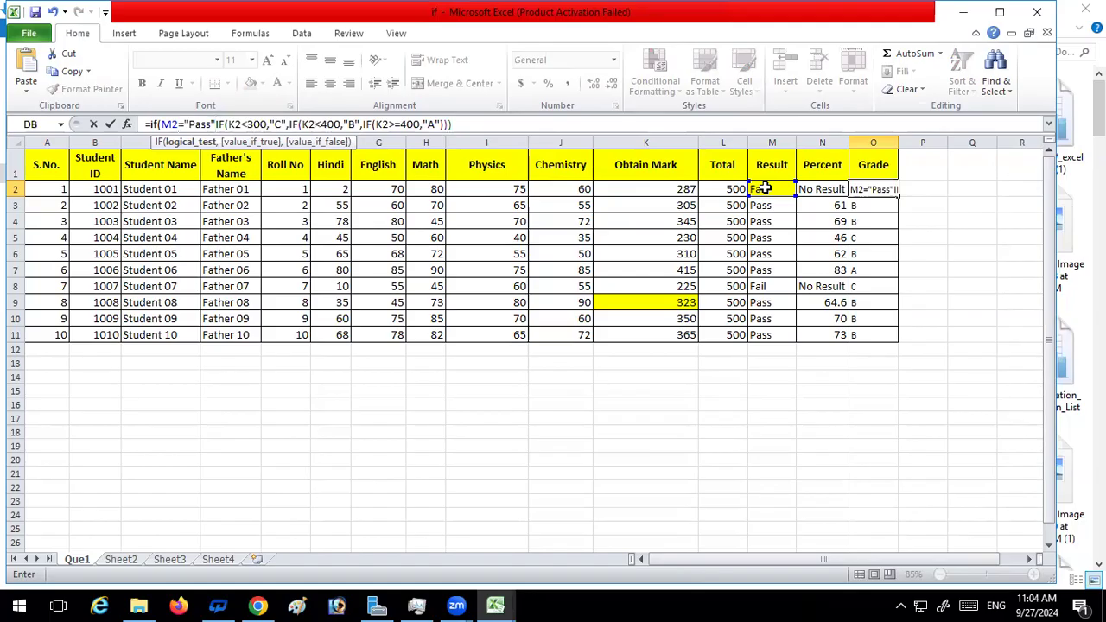
pyautogui.write(',')
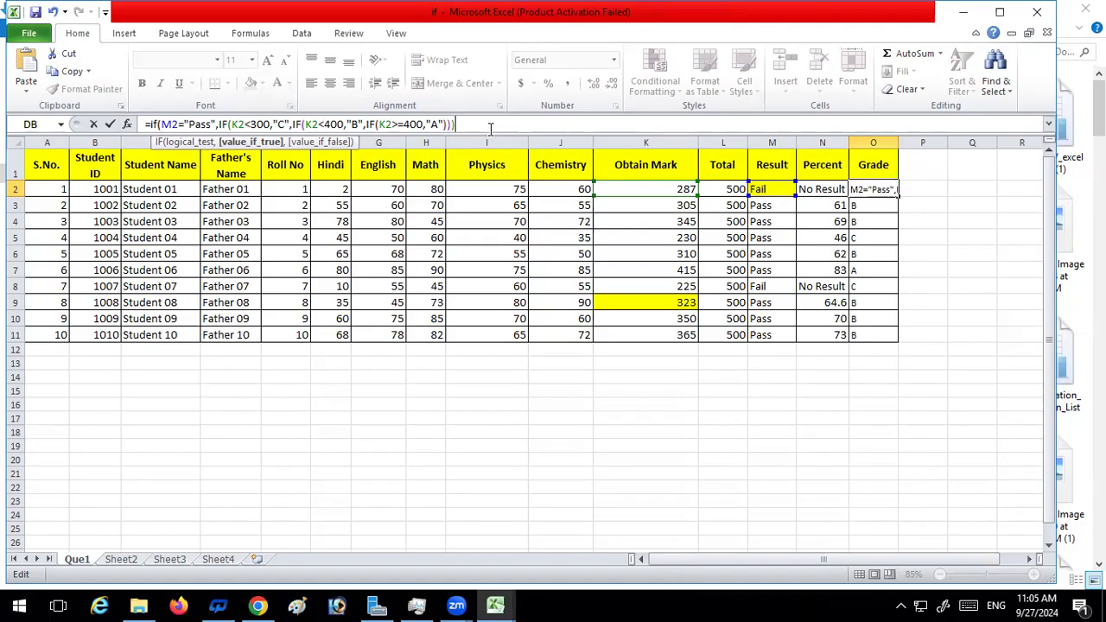
# Add the outer IF's closing bracket to the O2 formula and compare it with the reference formula on Sheet3
pyautogui.write(')')
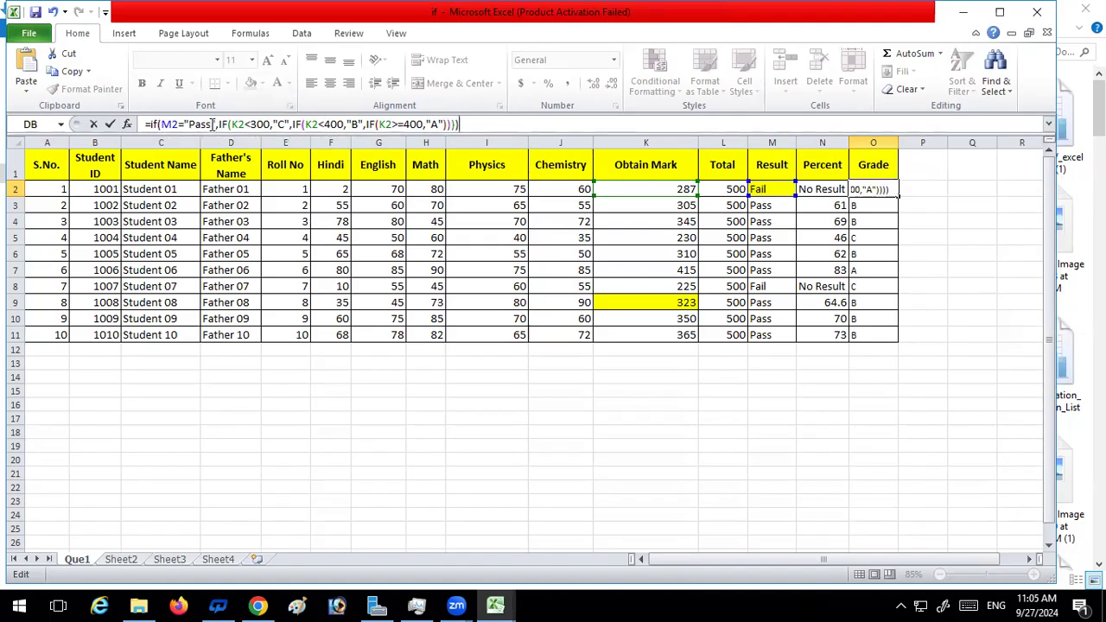
pyautogui.write(',')
pyautogui.press('BackSpace')
pyautogui.click(164, 559)
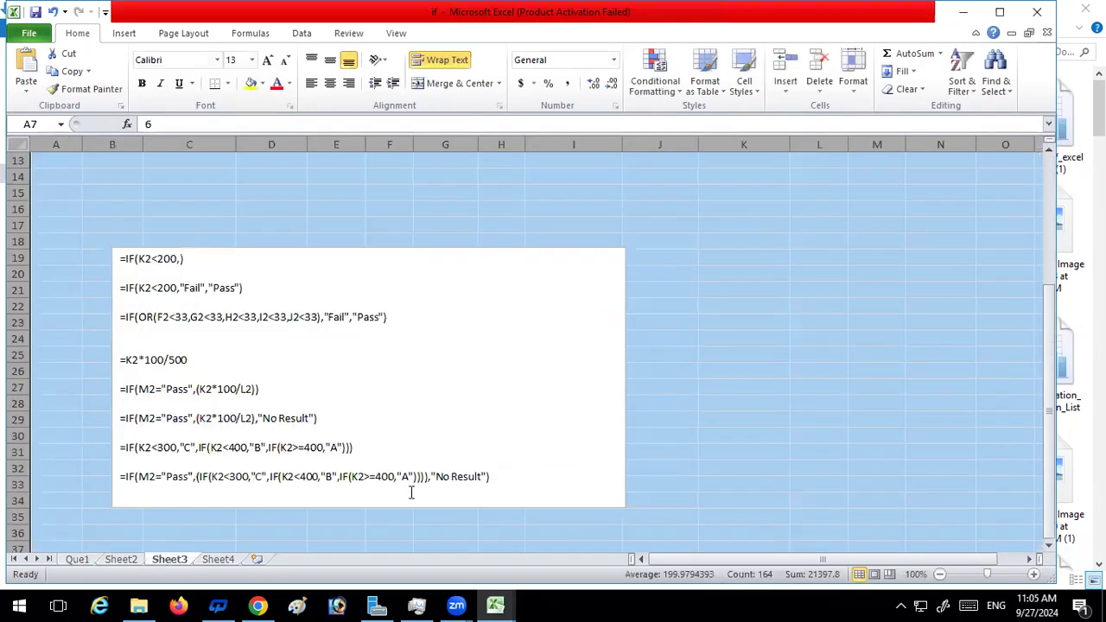
pyautogui.click(85, 560)
# Try to append "NO Result" as the value-if-false after the closing brackets of the O2 formula
pyautogui.click(491, 126)
pyautogui.write(',')
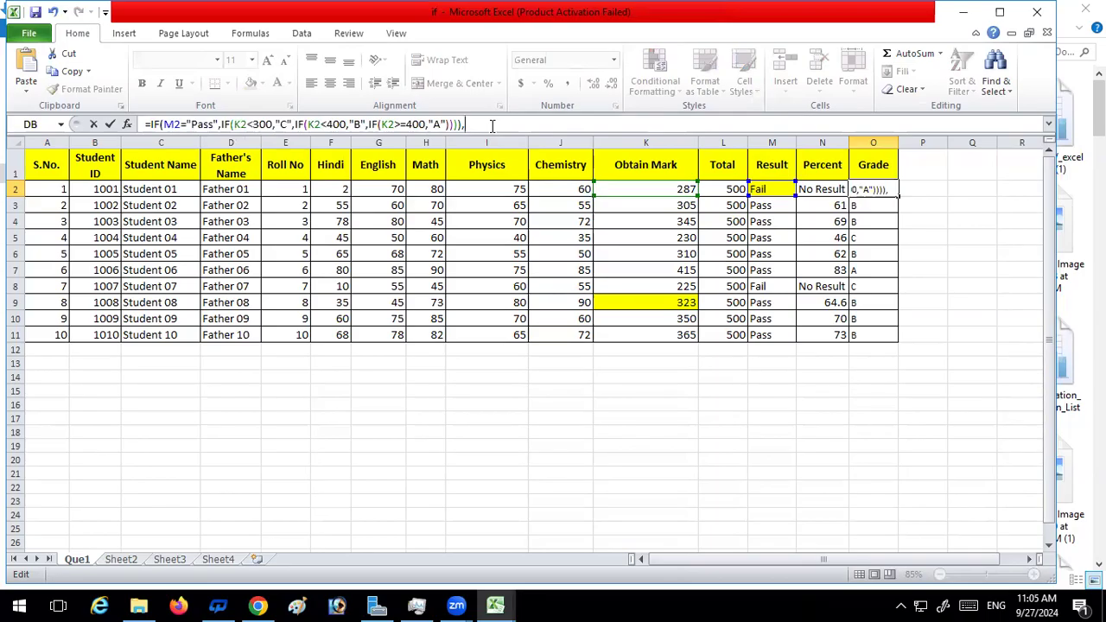
pyautogui.write('"O')
pyautogui.press('BackSpace')
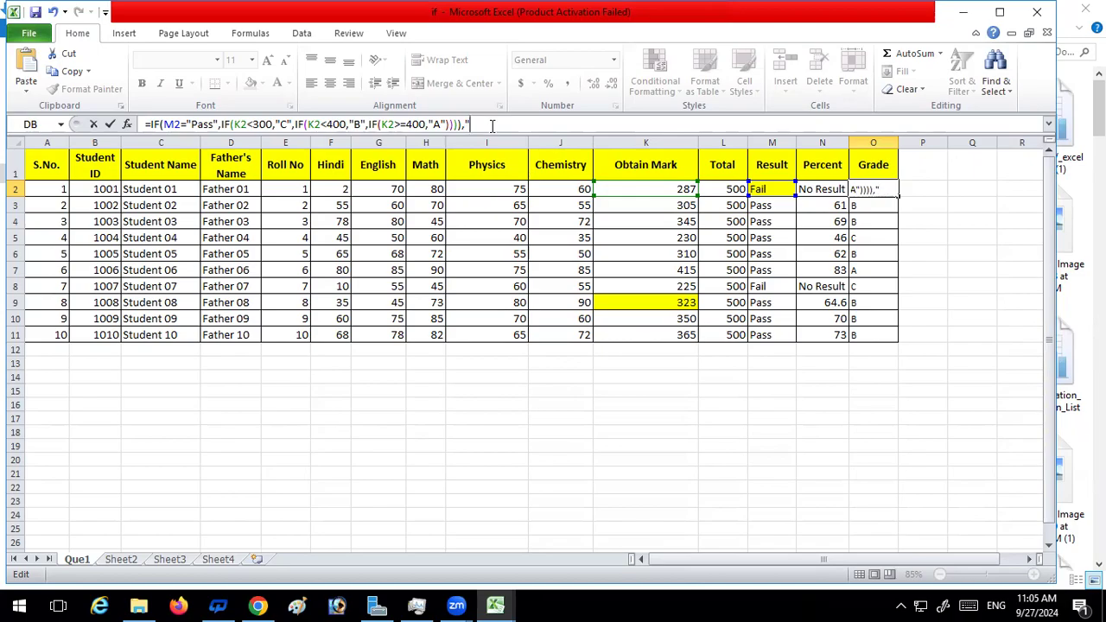
pyautogui.write('NO')
pyautogui.write(' RE')
pyautogui.write('es')
pyautogui.write('ult')
pyautogui.write('")')
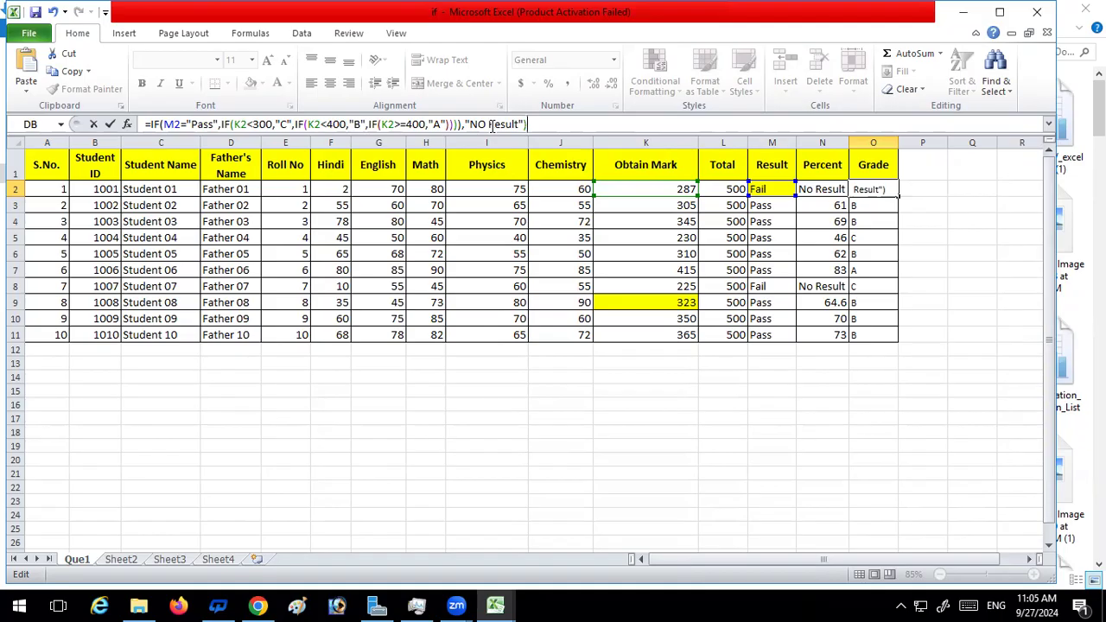
pyautogui.press('Return')
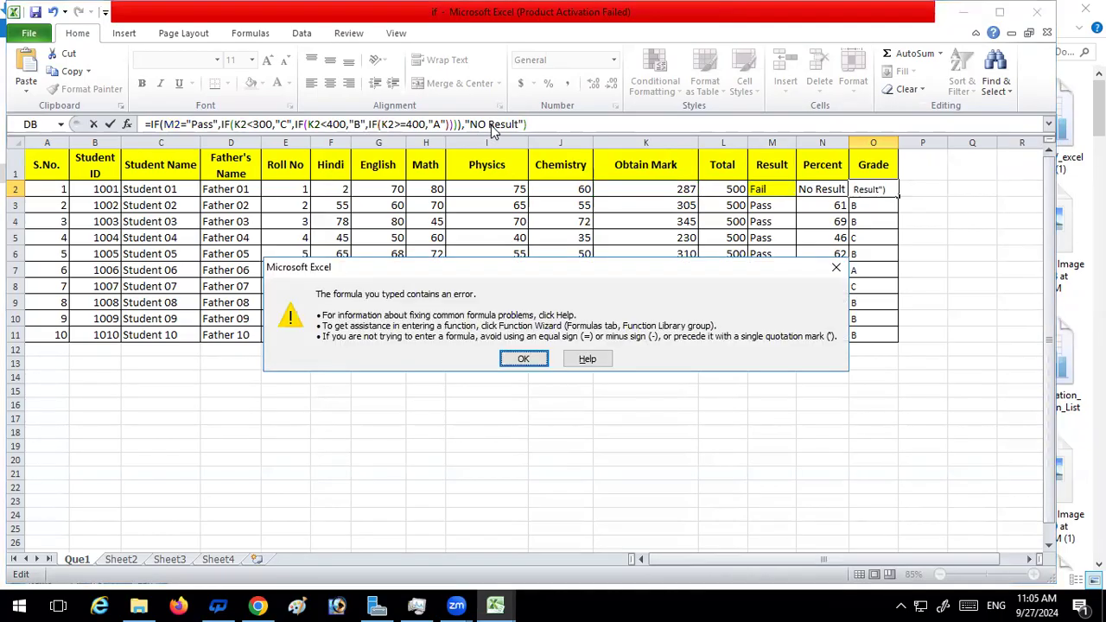
pyautogui.press('Return')
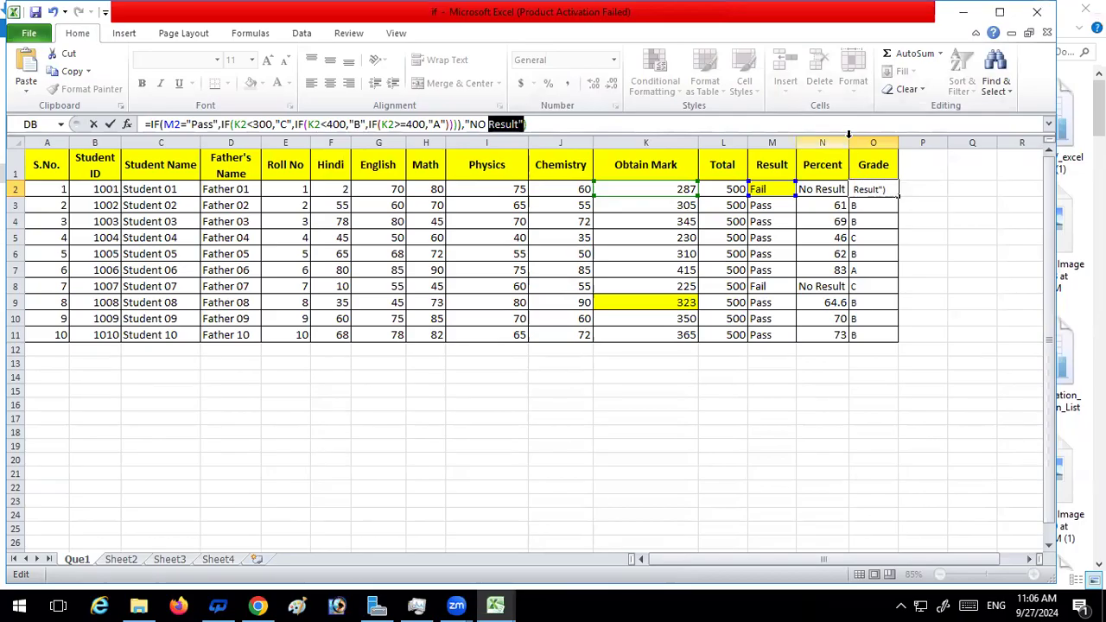
# Delete the stray N:N reference from the O2 formula and cancel the edit
pyautogui.click(846, 136)
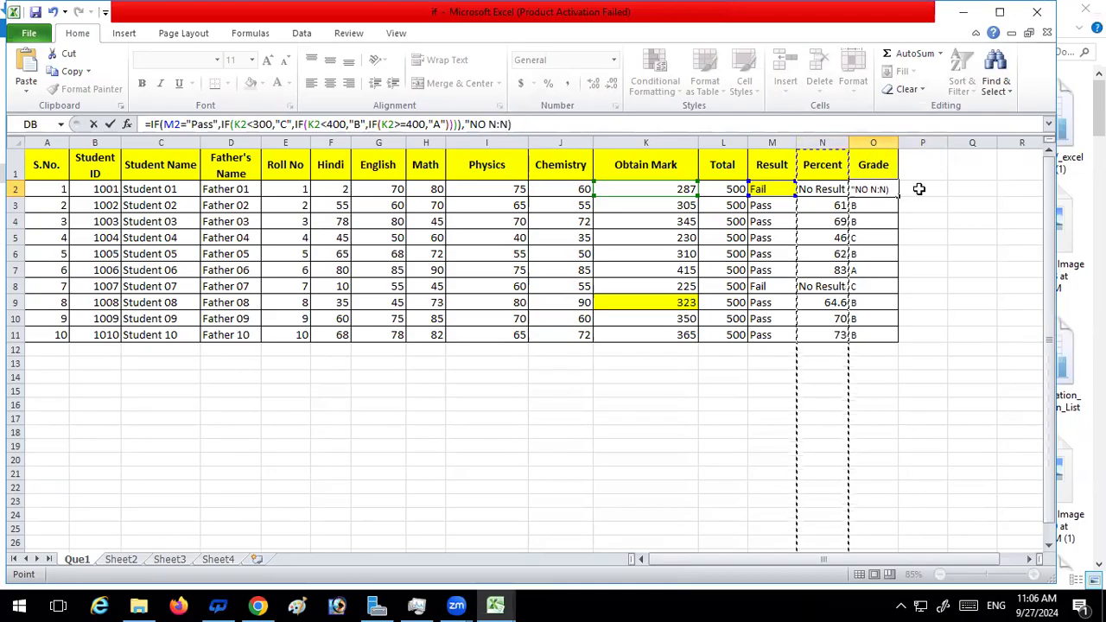
pyautogui.click(513, 125)
pyautogui.press('BackSpace')
pyautogui.press('BackSpace')
pyautogui.press('BackSpace')
pyautogui.press('BackSpace')
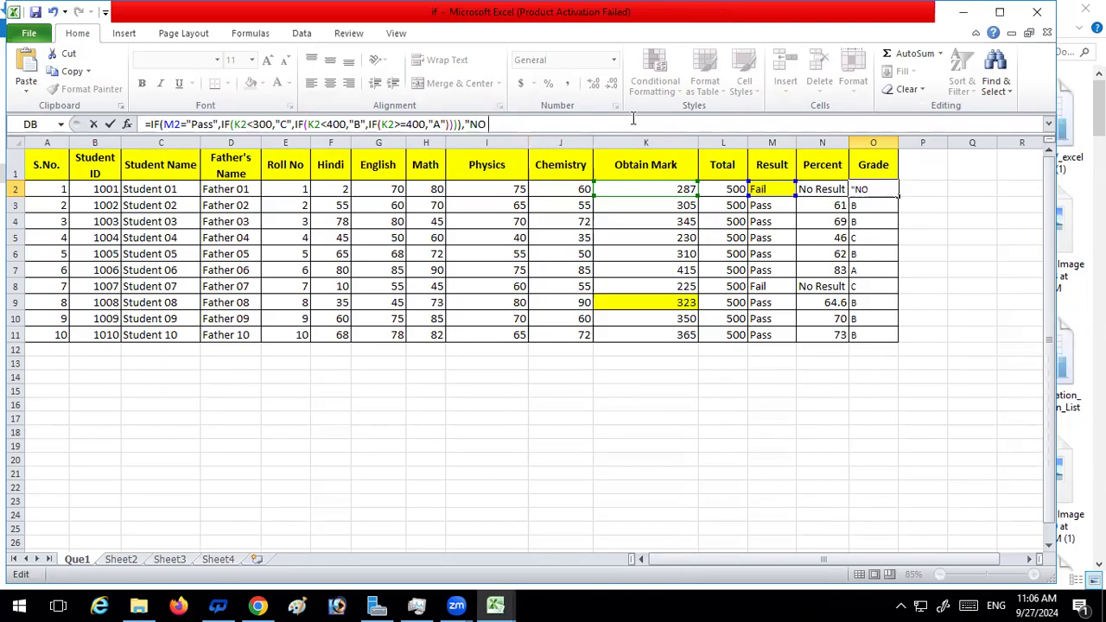
pyautogui.click(973, 251)
pyautogui.press('Escape')
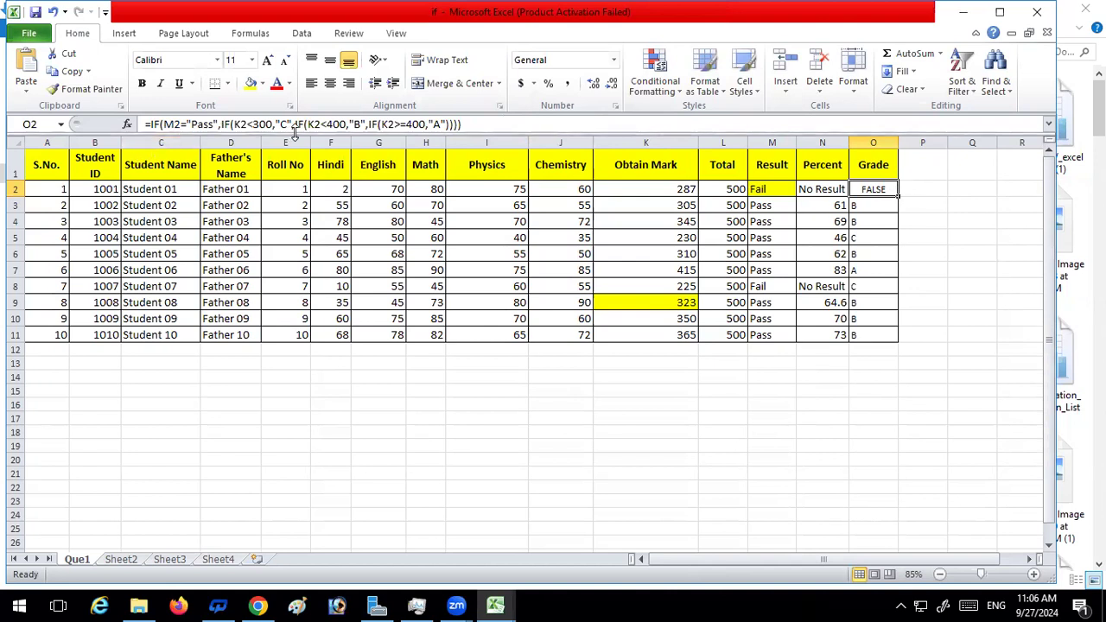
# Append "No Result" and a closing bracket to the end of the O2 grade formula and try to enter it
pyautogui.click(500, 122)
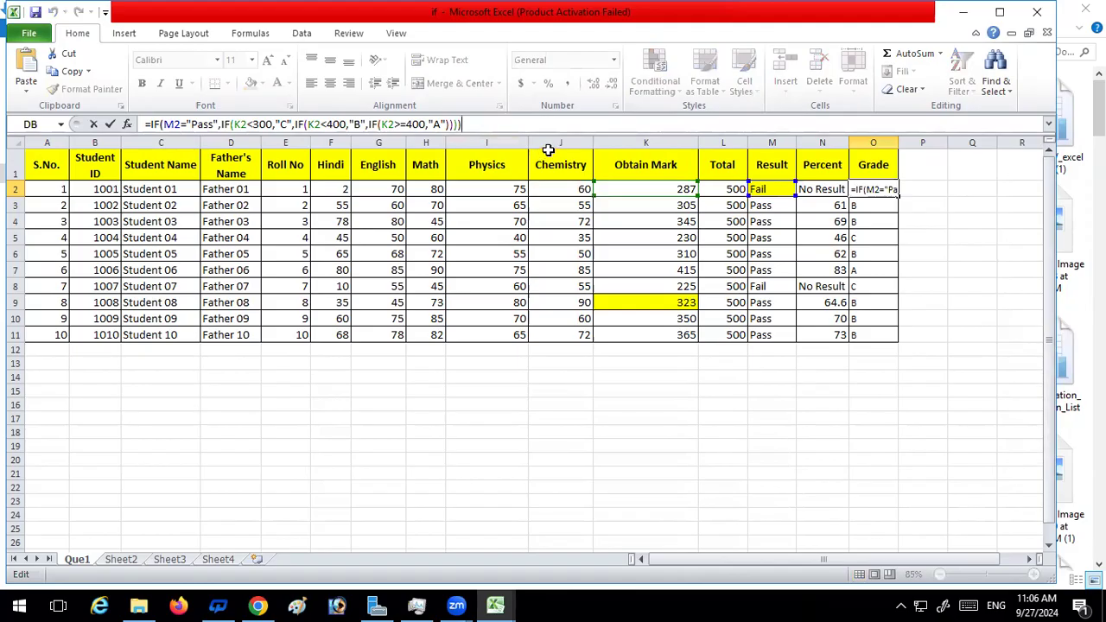
pyautogui.write(',')
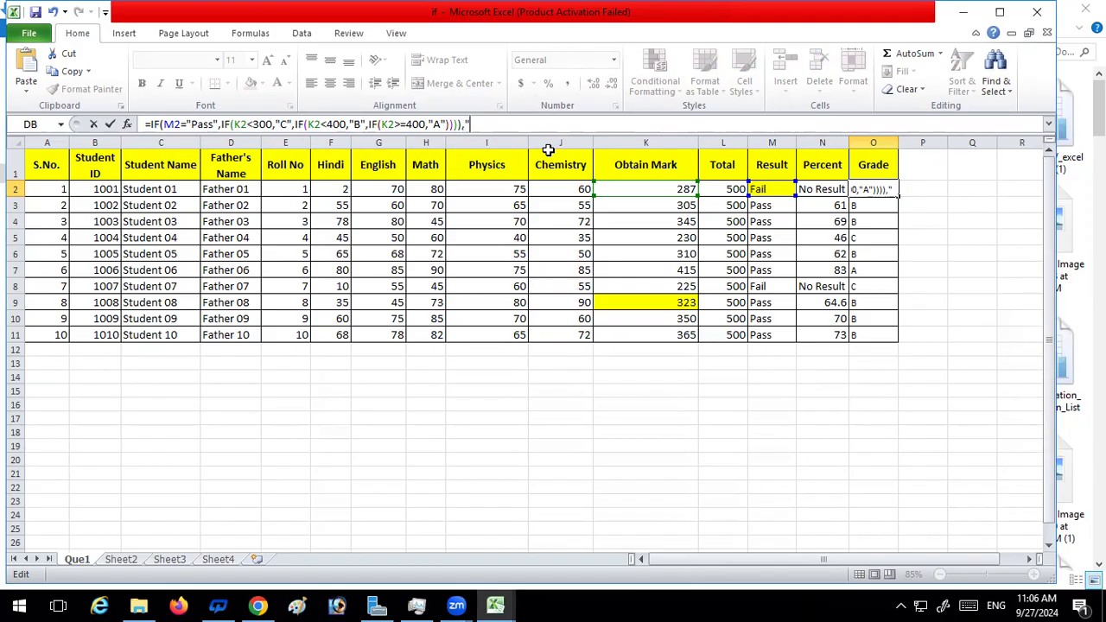
pyautogui.write('"No Res')
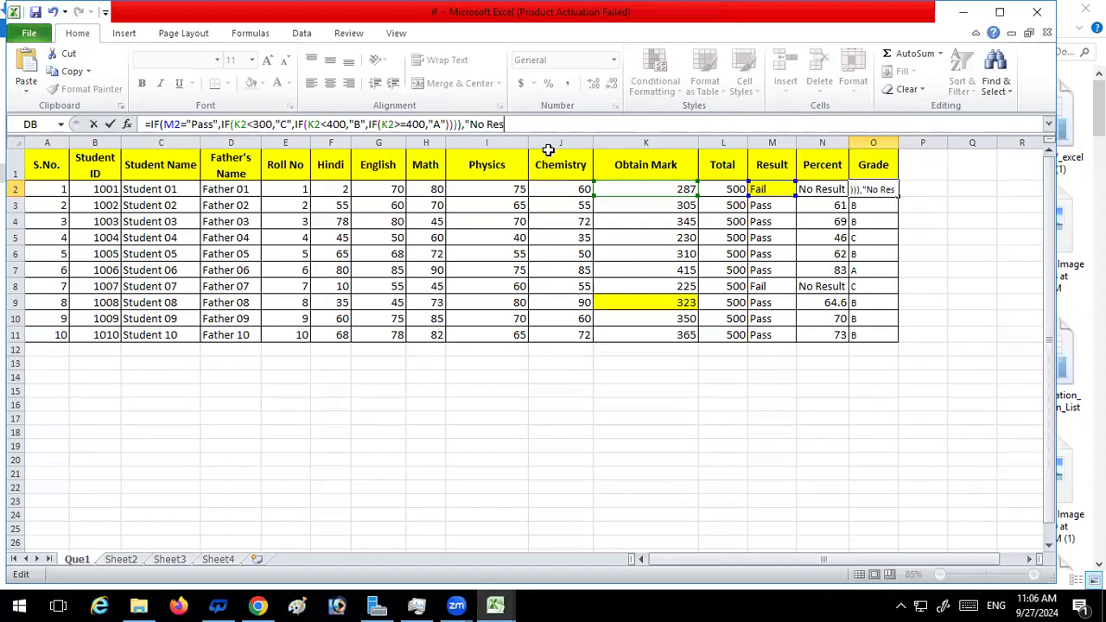
pyautogui.write('uly')
pyautogui.write('t')
pyautogui.write('"')
pyautogui.write(')')
pyautogui.press('Return')
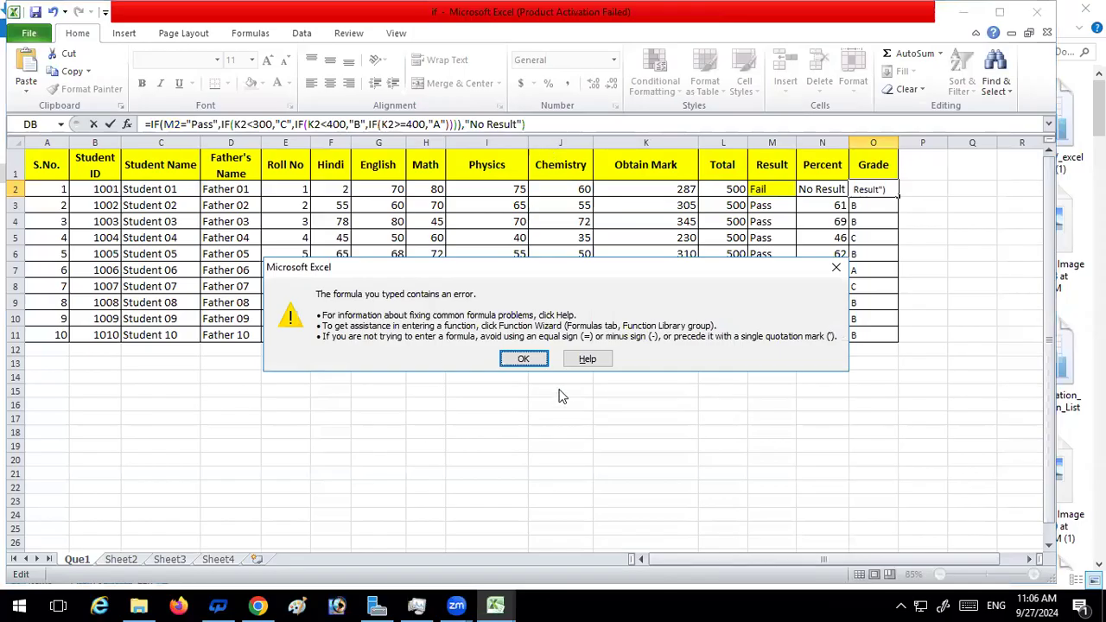
pyautogui.click(523, 359)
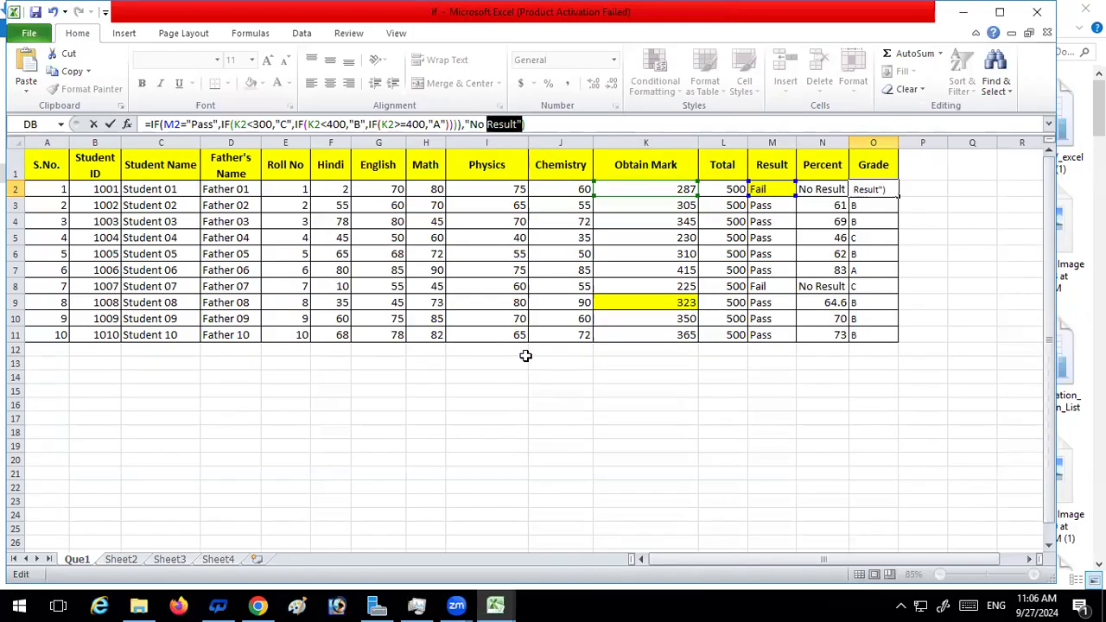
# Remove the extra closing bracket before "No Result" in the O2 formula and enter it
pyautogui.press('Return')
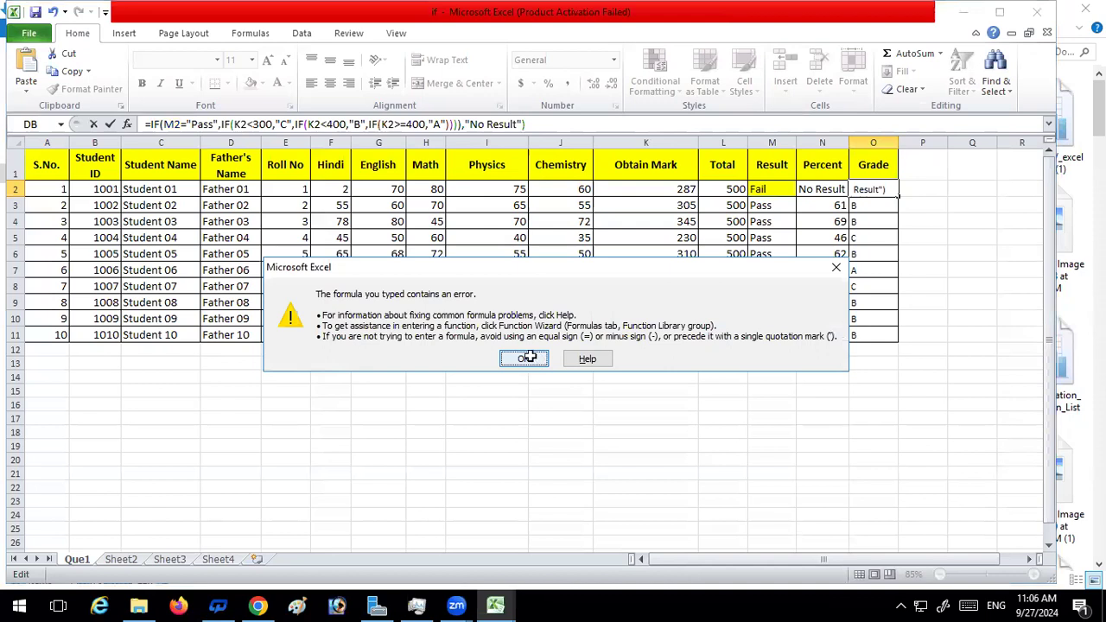
pyautogui.click(529, 357)
pyautogui.click(454, 125)
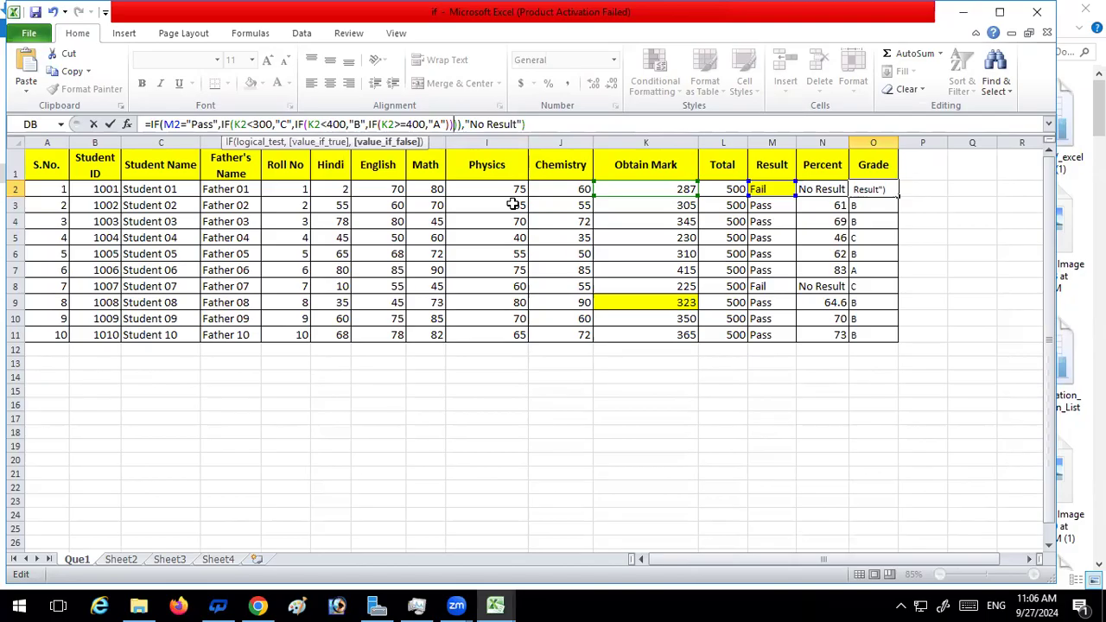
pyautogui.press('BackSpace')
pyautogui.press('Return')
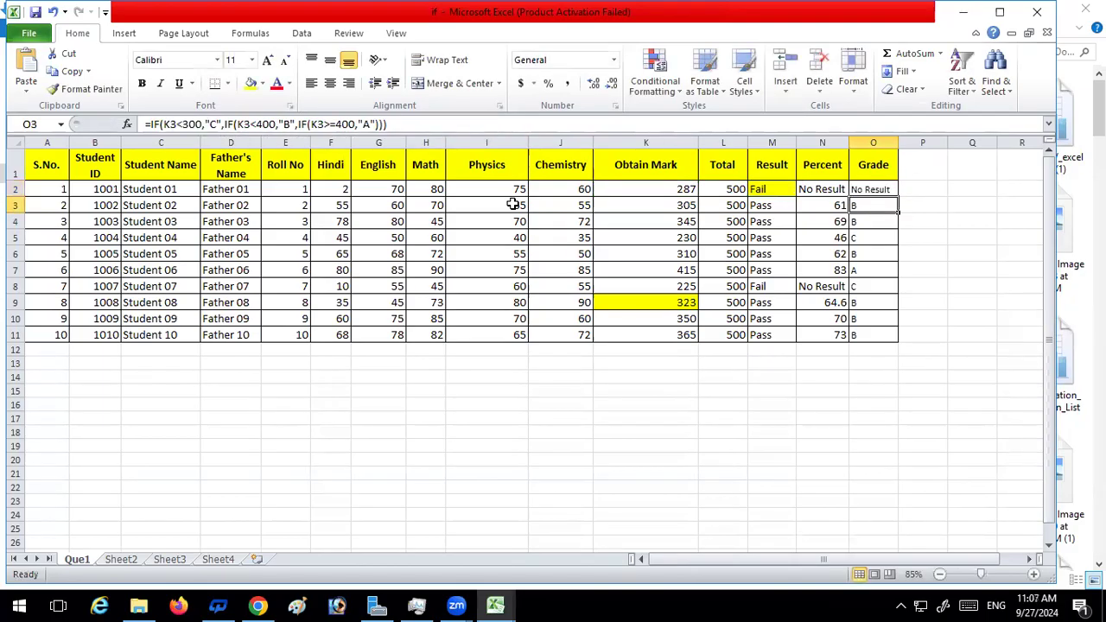
# Fill the grade formula from O2 down to O11 and check it against the Result formulas in M3 and M2
pyautogui.click(881, 188)
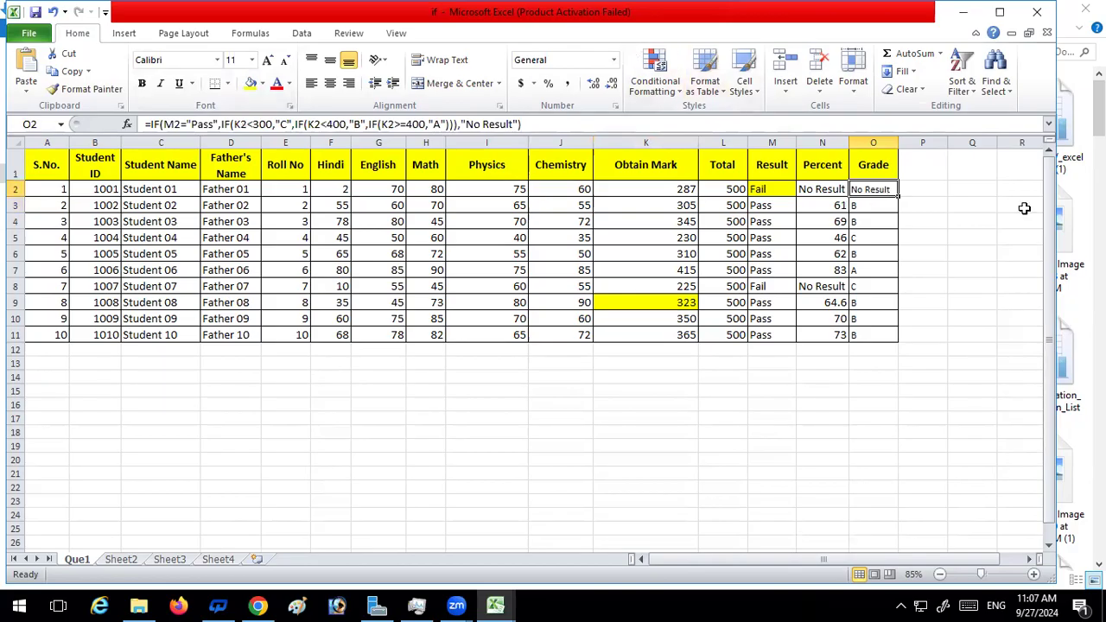
pyautogui.moveTo(899, 198); pyautogui.dragTo(899, 198)
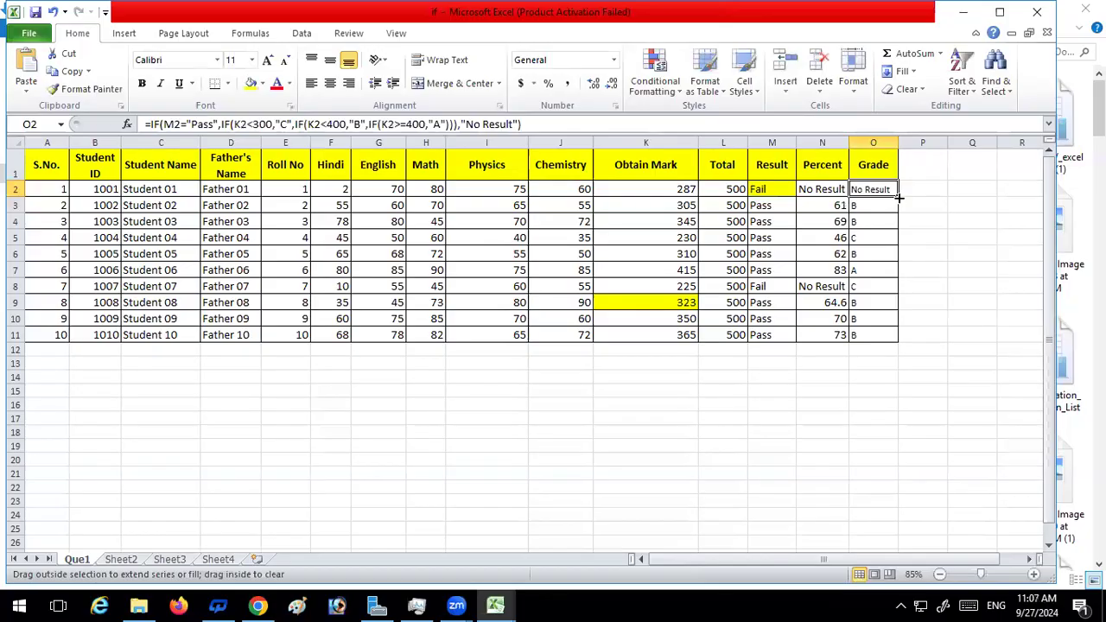
pyautogui.doubleClick(899, 198)
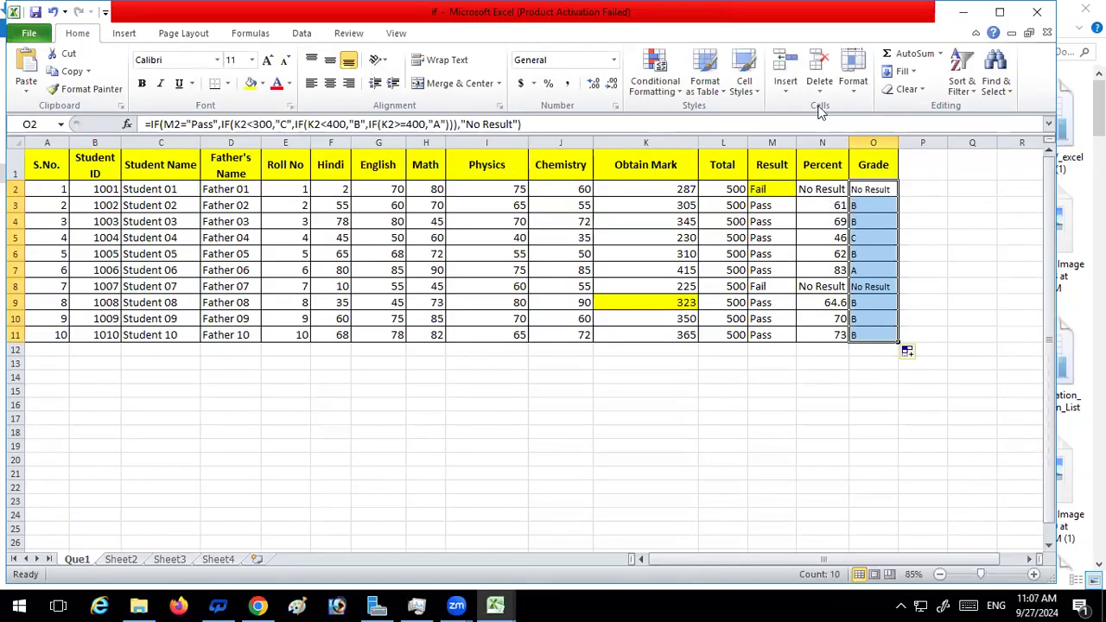
pyautogui.click(765, 205)
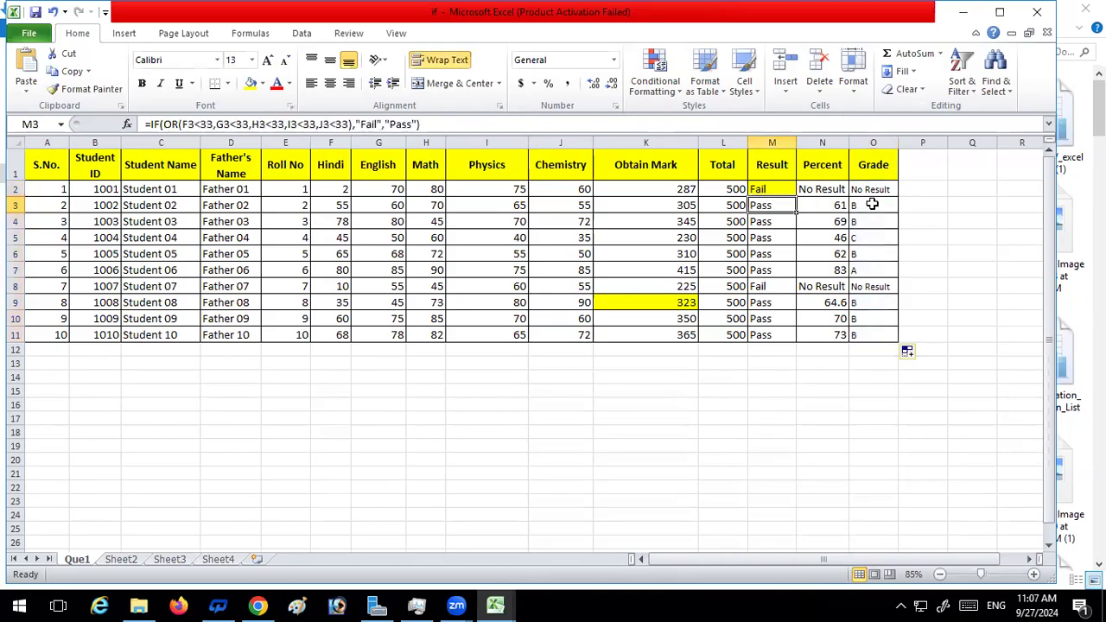
pyautogui.click(774, 186)
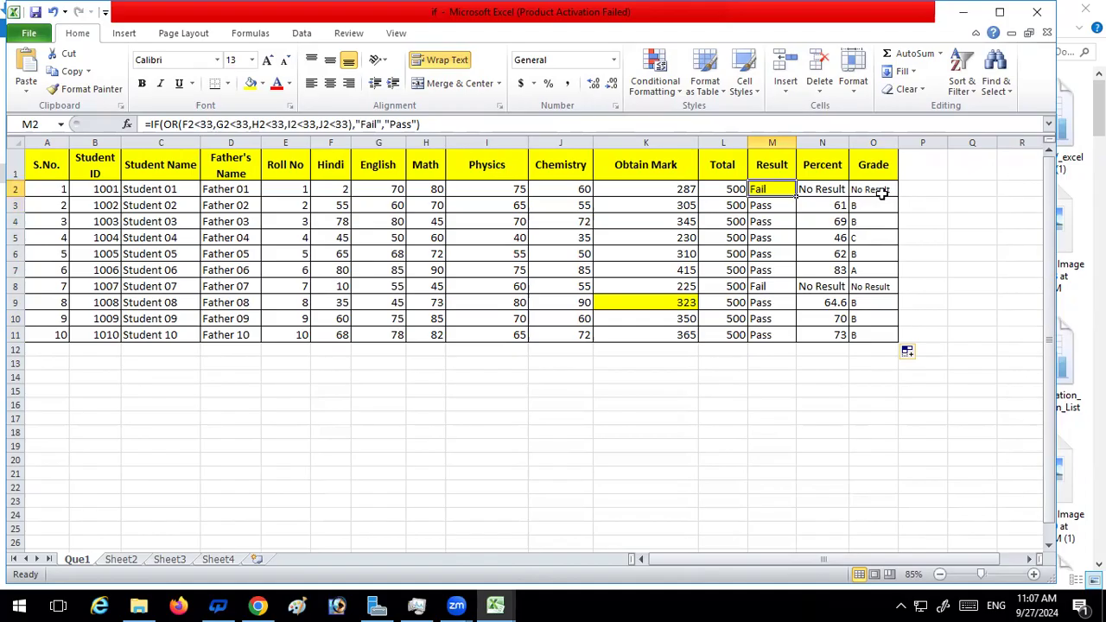
pyautogui.click(881, 190)
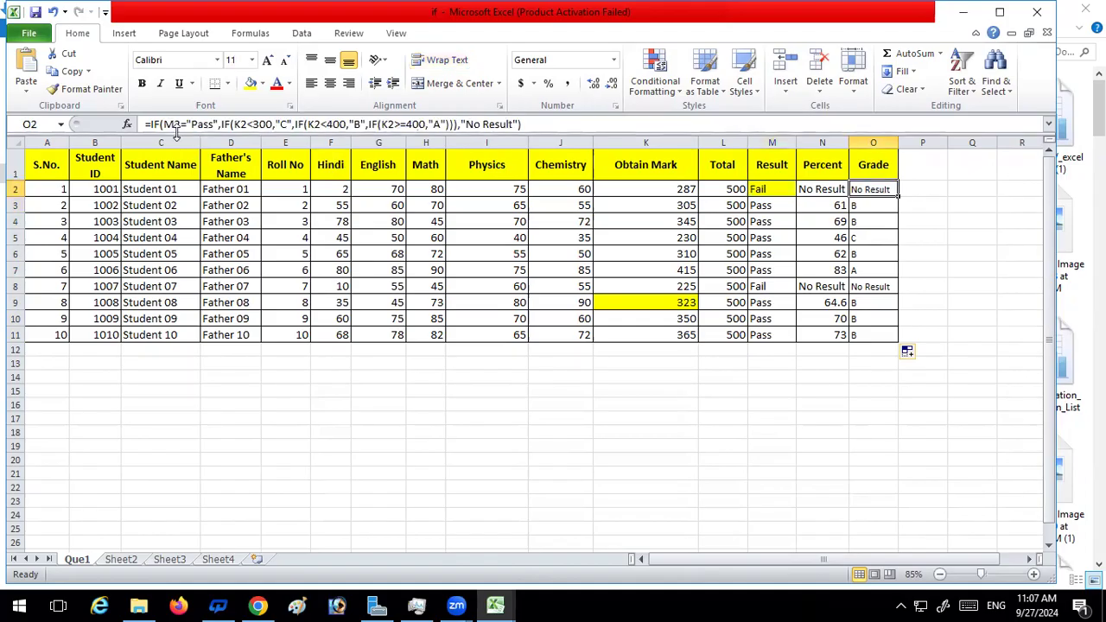
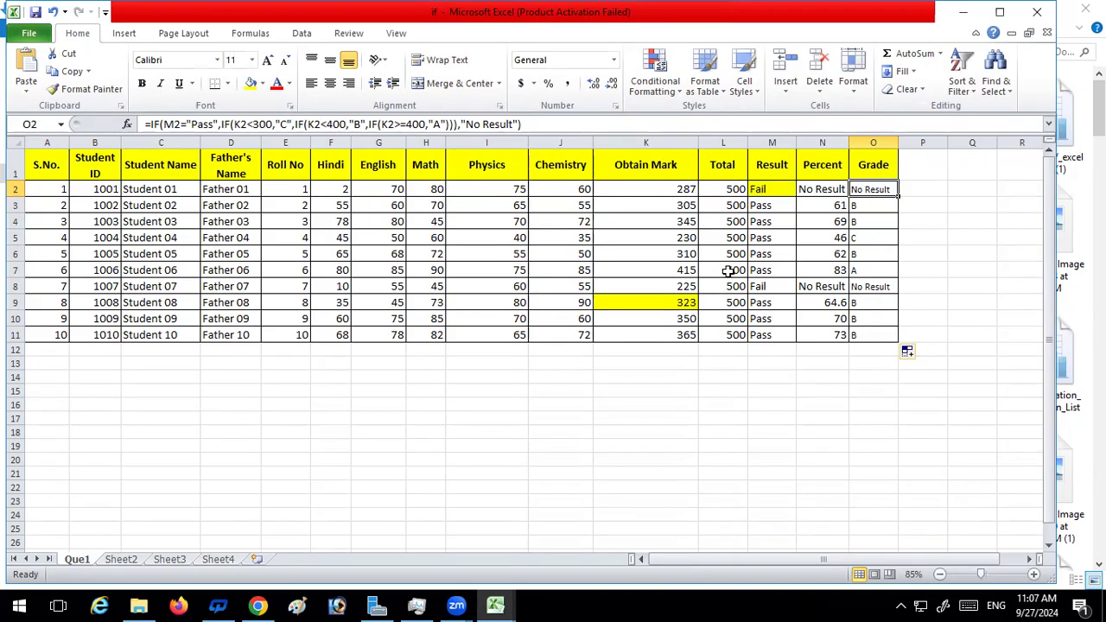
# Enter the headings "Roll No." in C14 and "Result" in D14, below the marks table
pyautogui.click(186, 379)
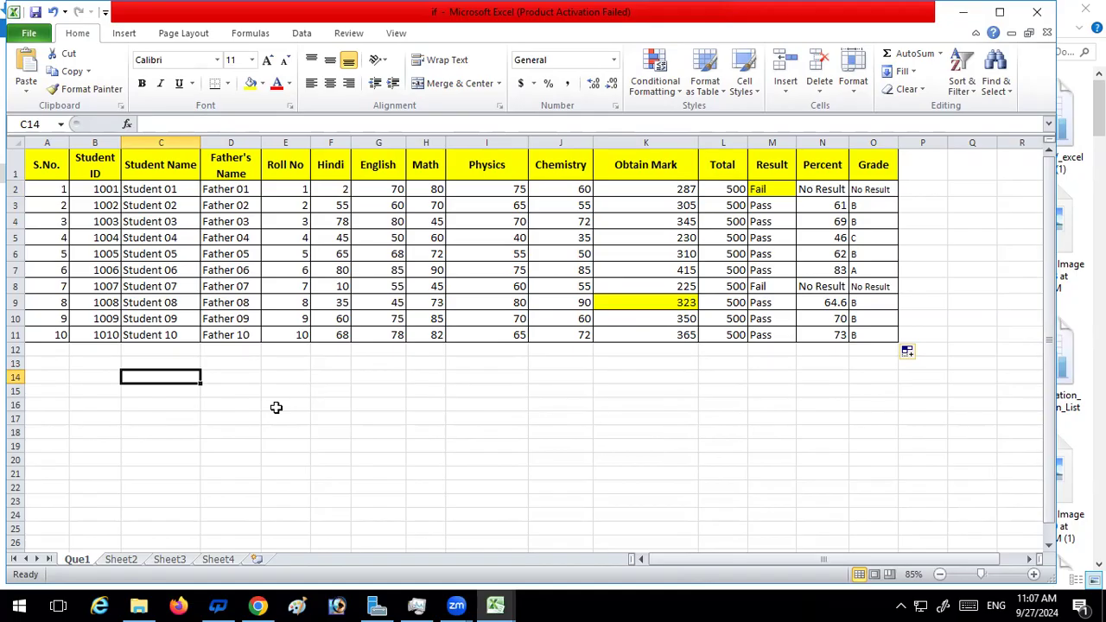
pyautogui.write('Roll')
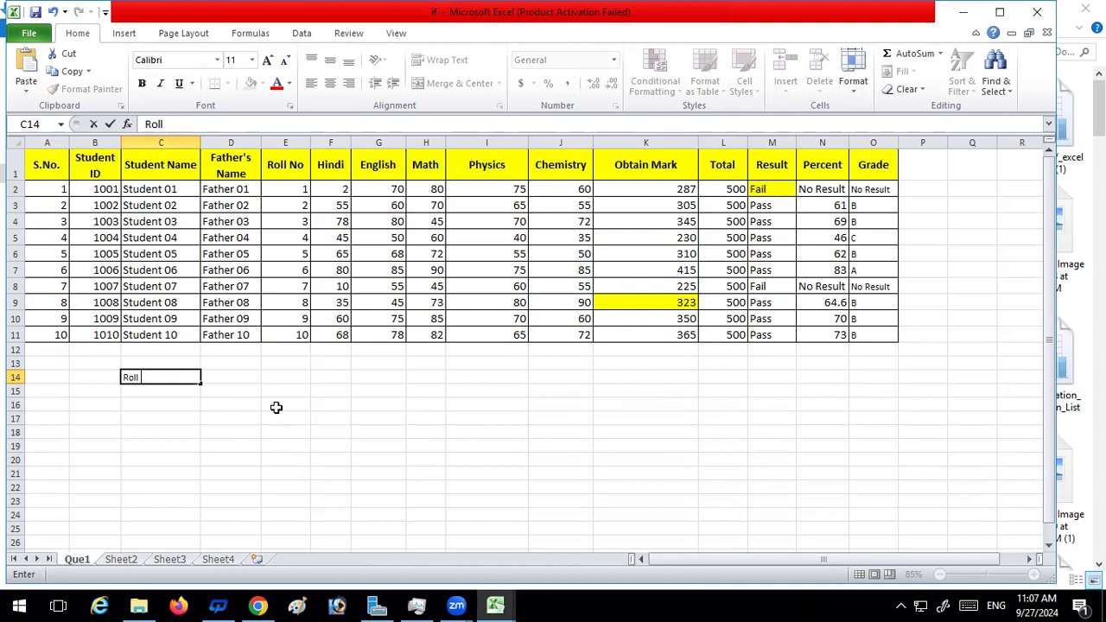
pyautogui.write(' No.')
pyautogui.press('Tab')
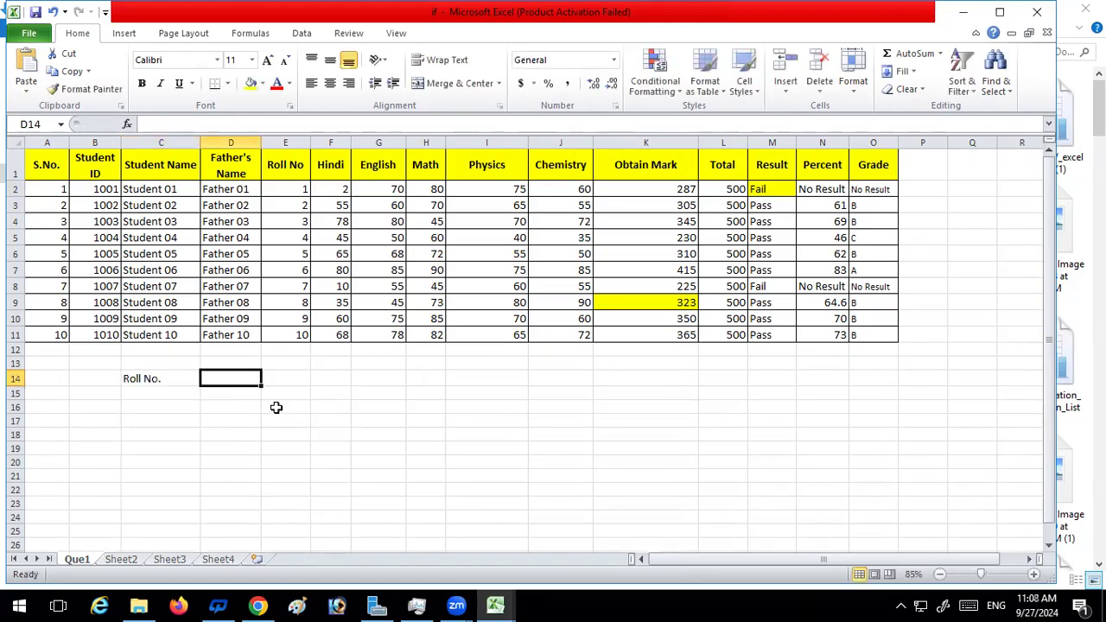
pyautogui.write('R')
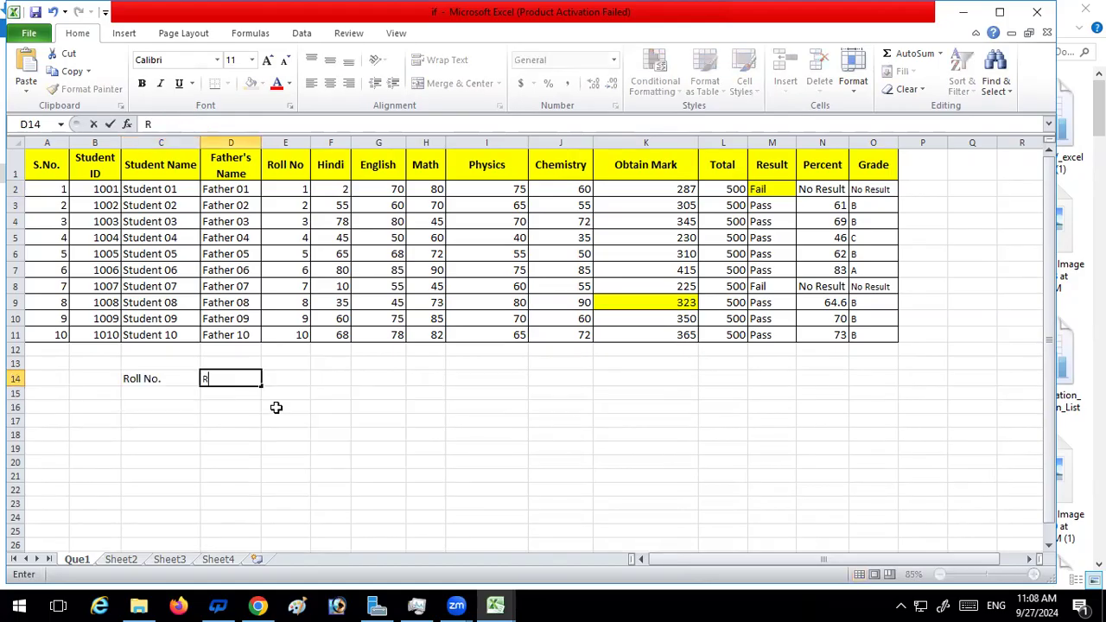
pyautogui.write('esult')
pyautogui.press('Return')
# Apply all borders to the lookup block C14:D15
pyautogui.click(273, 411)
pyautogui.moveTo(139, 379); pyautogui.dragTo(217, 395)
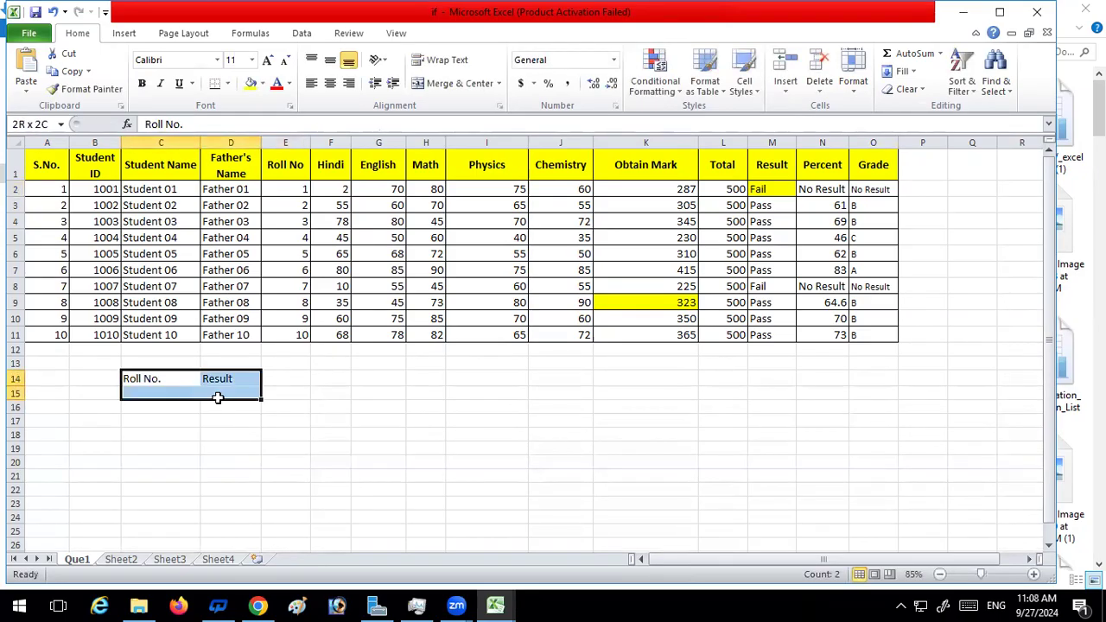
pyautogui.click(216, 83)
pyautogui.click(146, 425)
pyautogui.moveTo(155, 378); pyautogui.dragTo(230, 390)
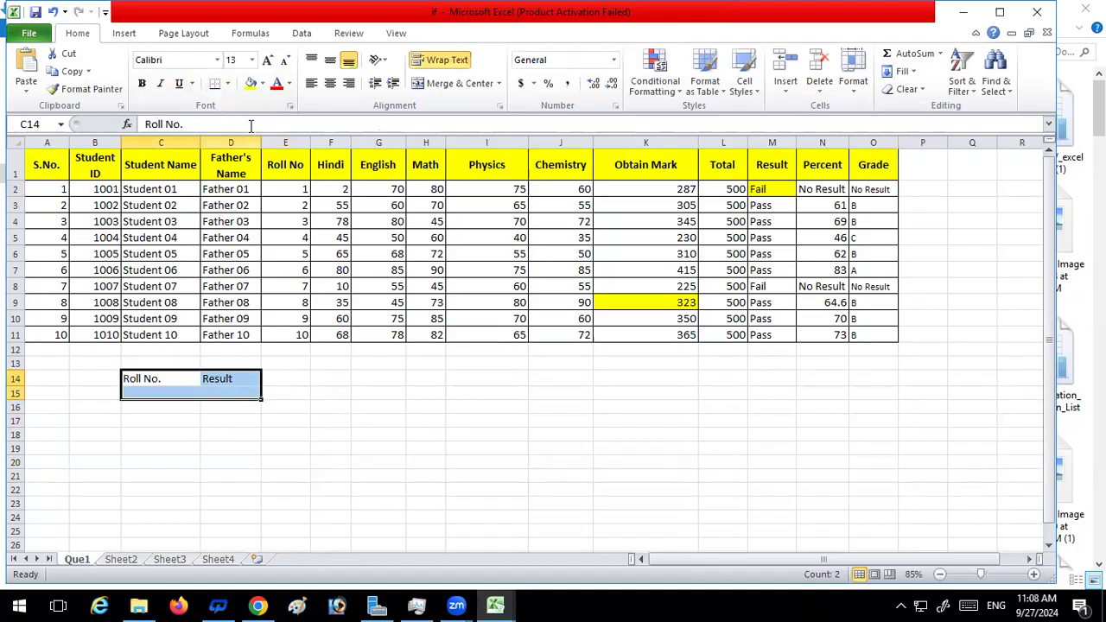
pyautogui.click(228, 83)
pyautogui.click(251, 210)
# Fill the Roll No. and Result heading cells C14:D14 with yellow
pyautogui.click(150, 447)
pyautogui.moveTo(150, 382); pyautogui.dragTo(210, 378)
pyautogui.click(249, 83)
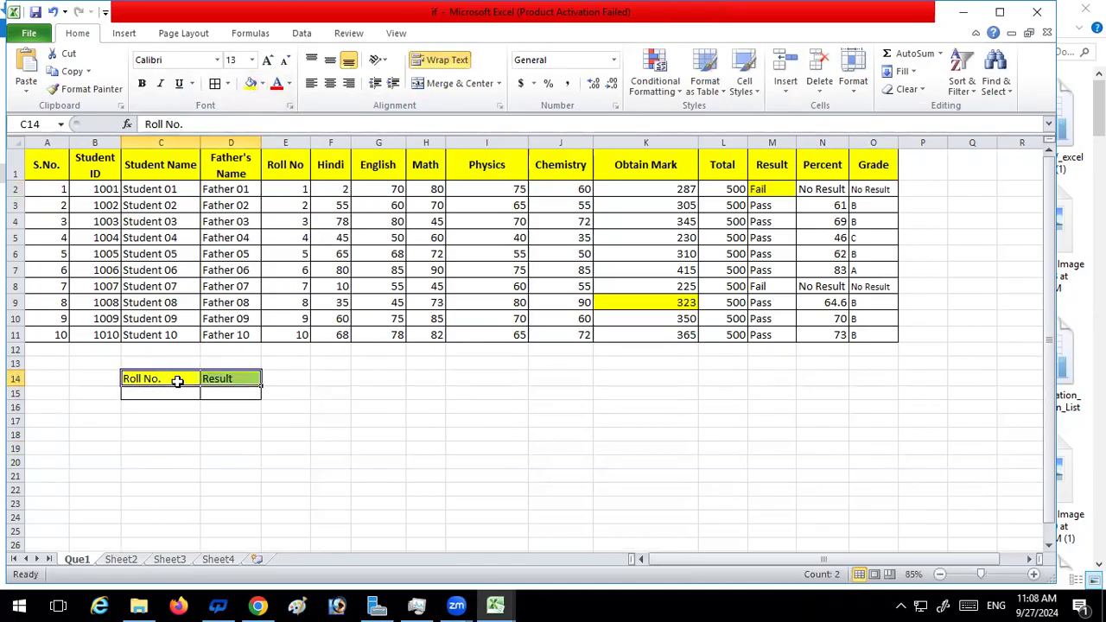
pyautogui.click(176, 419)
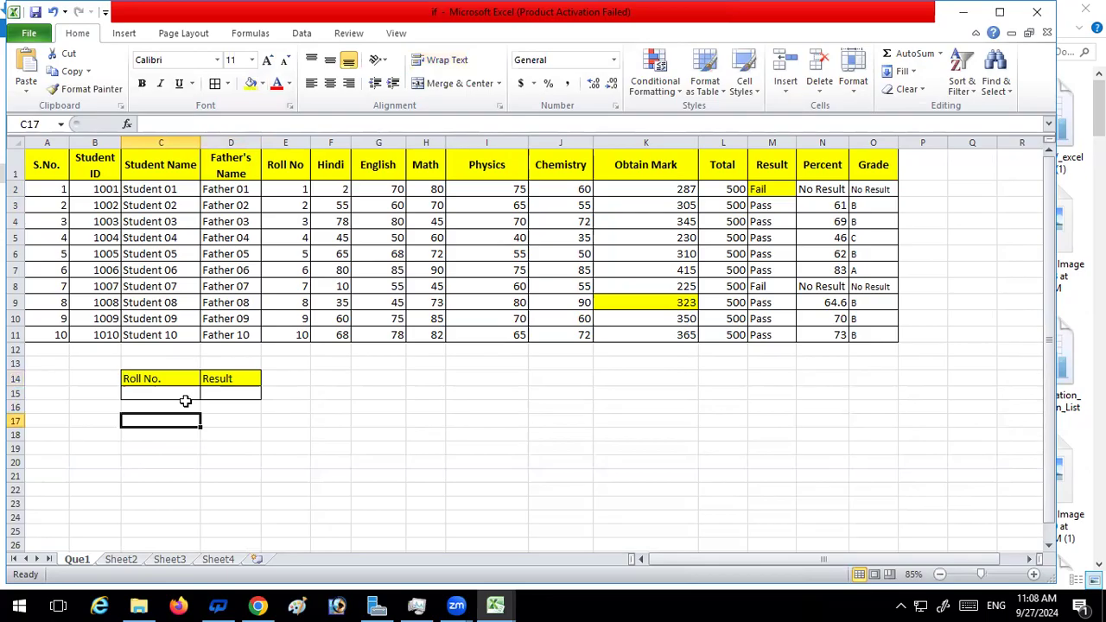
pyautogui.click(187, 442)
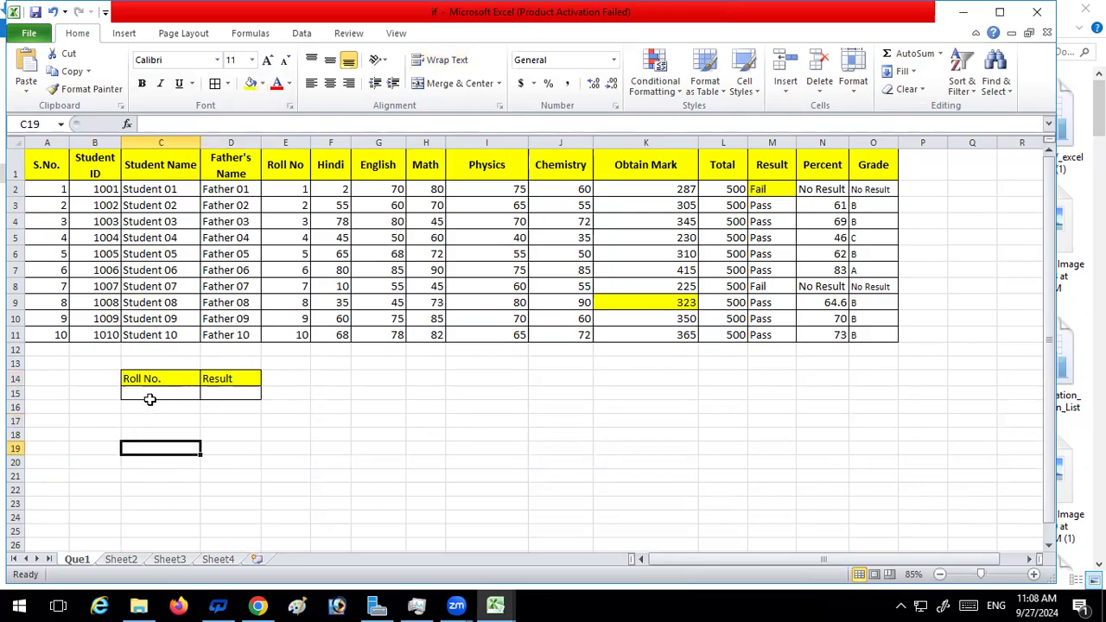
# Examine the VLOOKUP and IFERROR formula notes on Sheet4, then return to the Que1 sheet
pyautogui.click(224, 395)
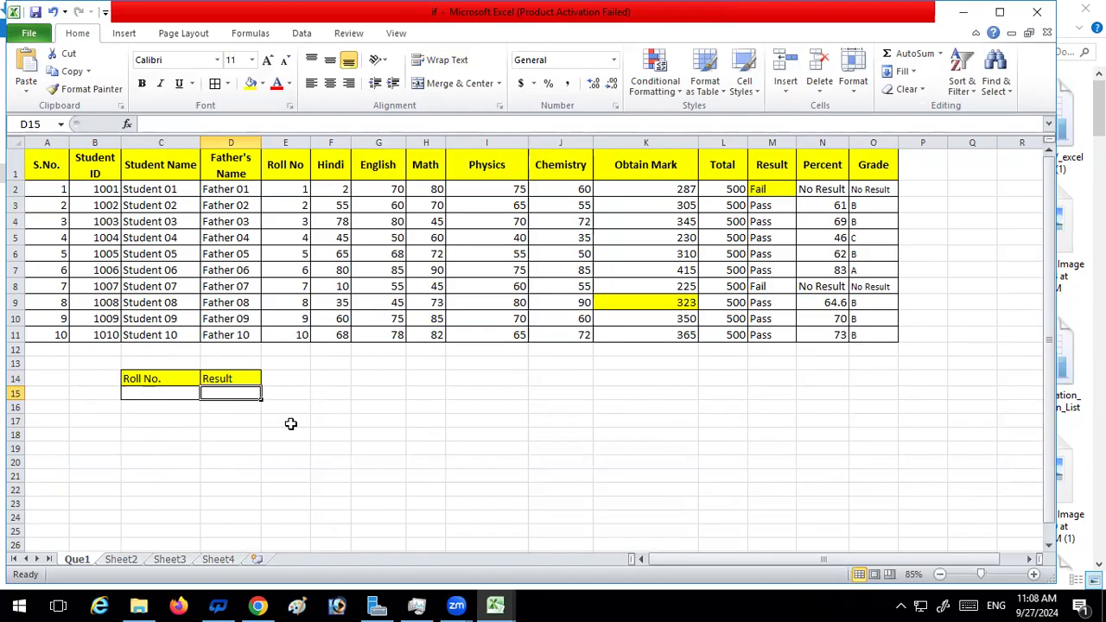
pyautogui.click(228, 561)
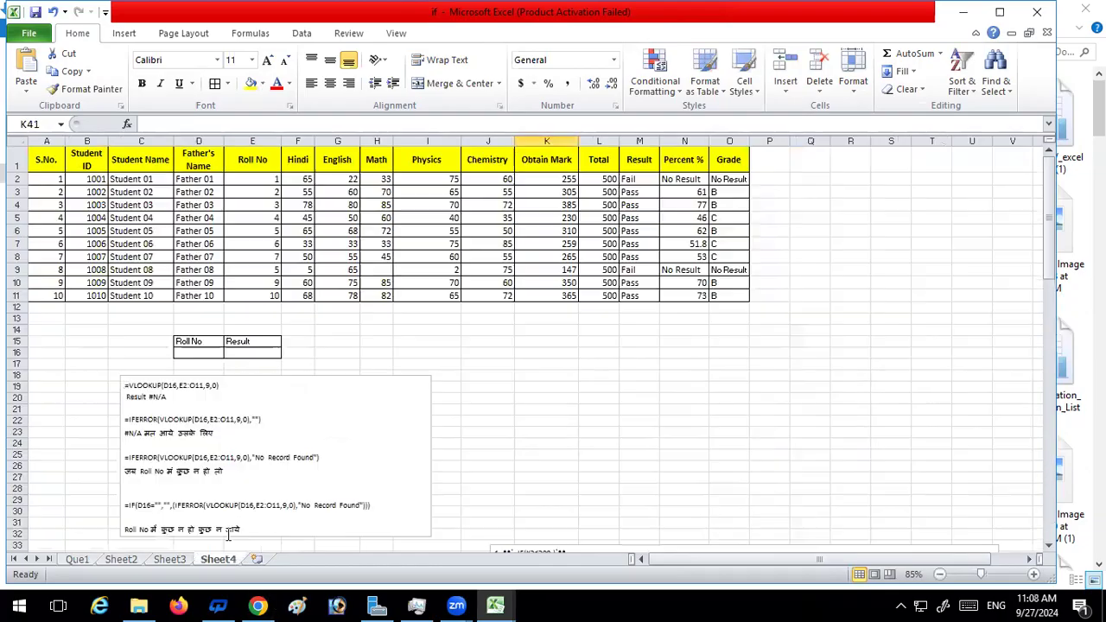
pyautogui.scroll(-8, 689, 353)
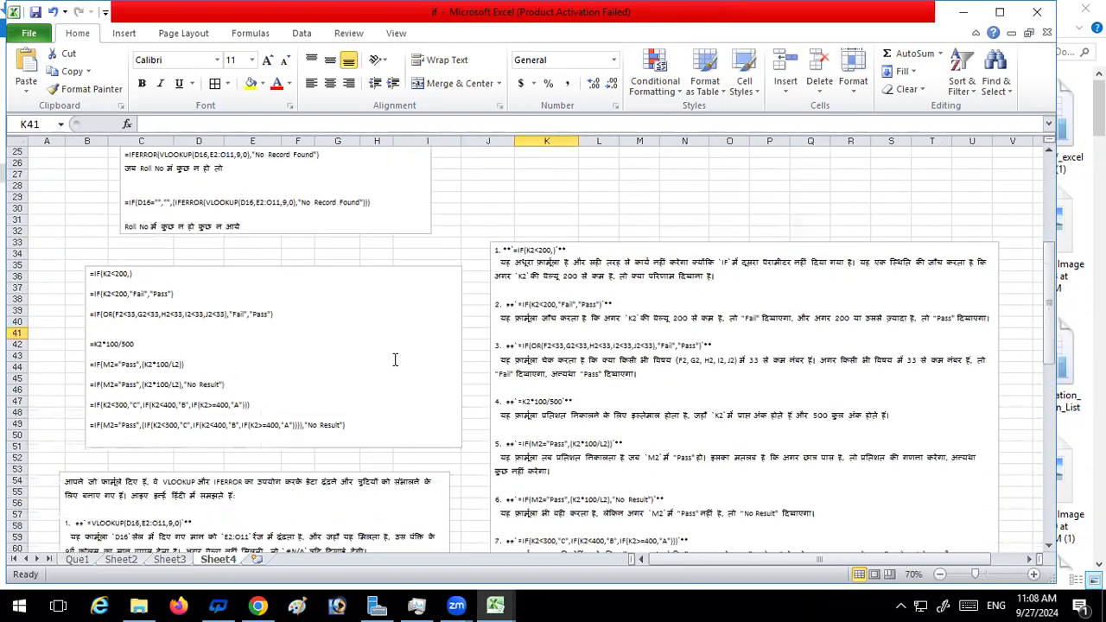
pyautogui.scroll(-4, 156, 357)
pyautogui.click(210, 397)
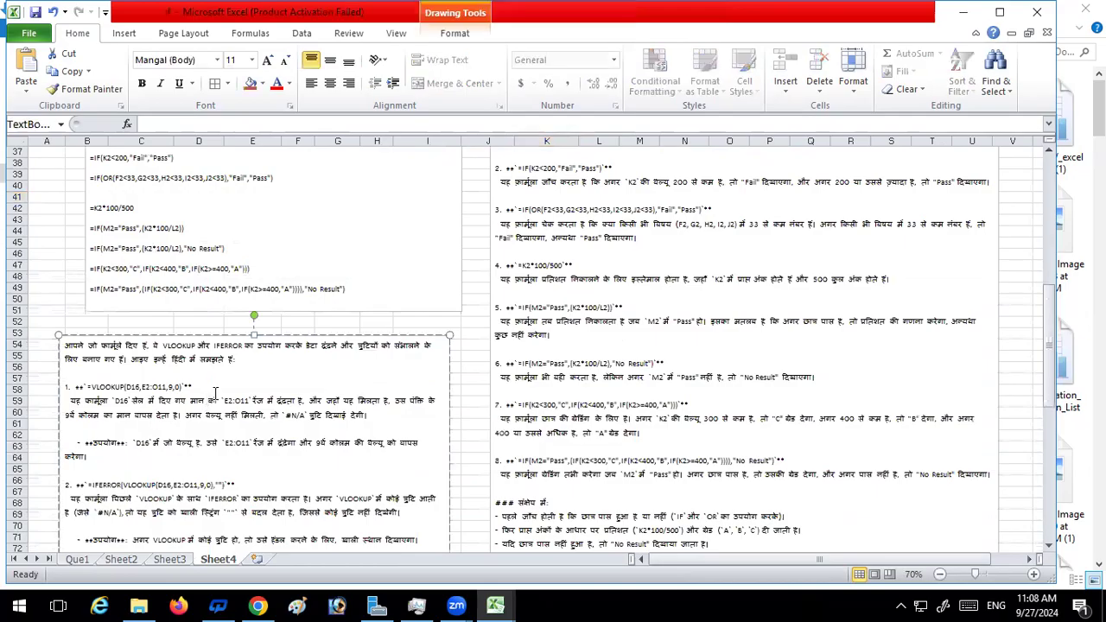
pyautogui.scroll(3, 199, 389)
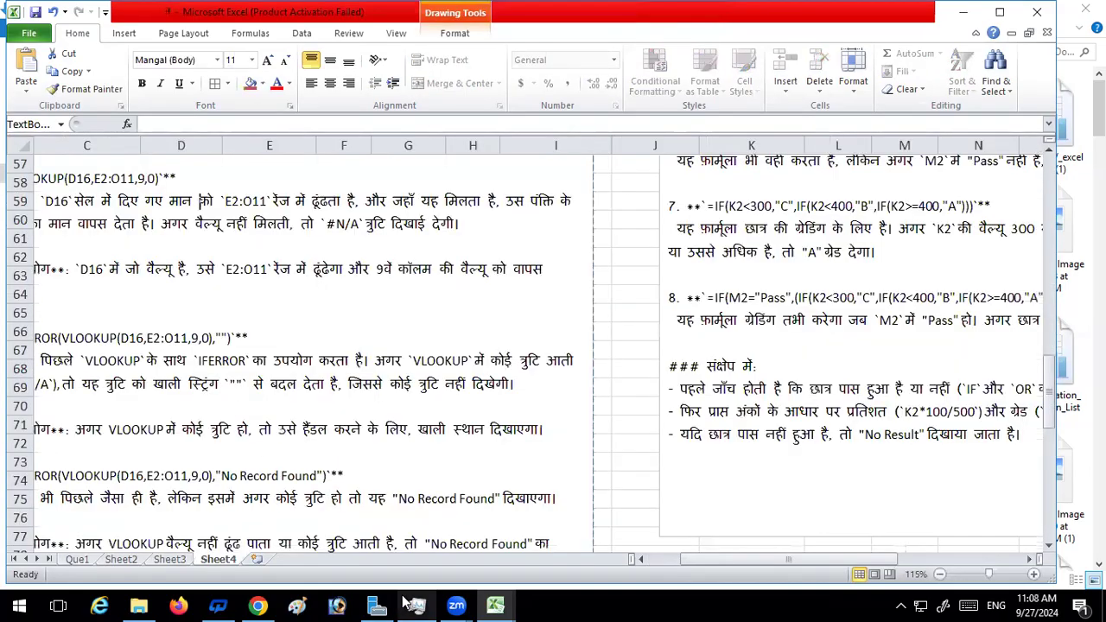
pyautogui.moveTo(732, 559); pyautogui.dragTo(678, 561)
pyautogui.scroll(1, 390, 359)
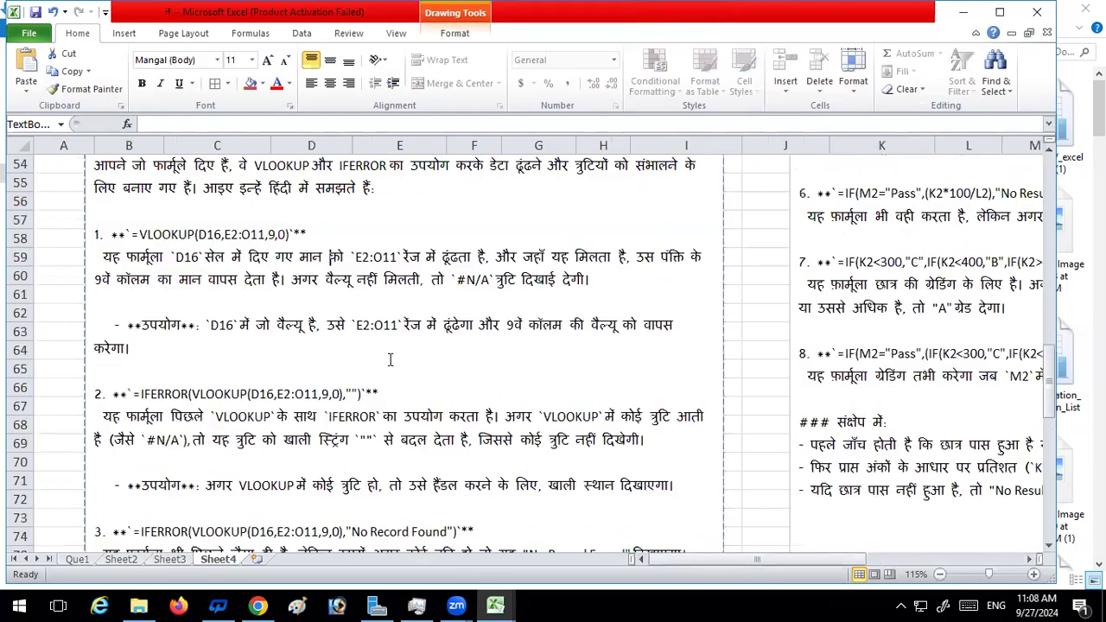
pyautogui.scroll(2, 390, 359)
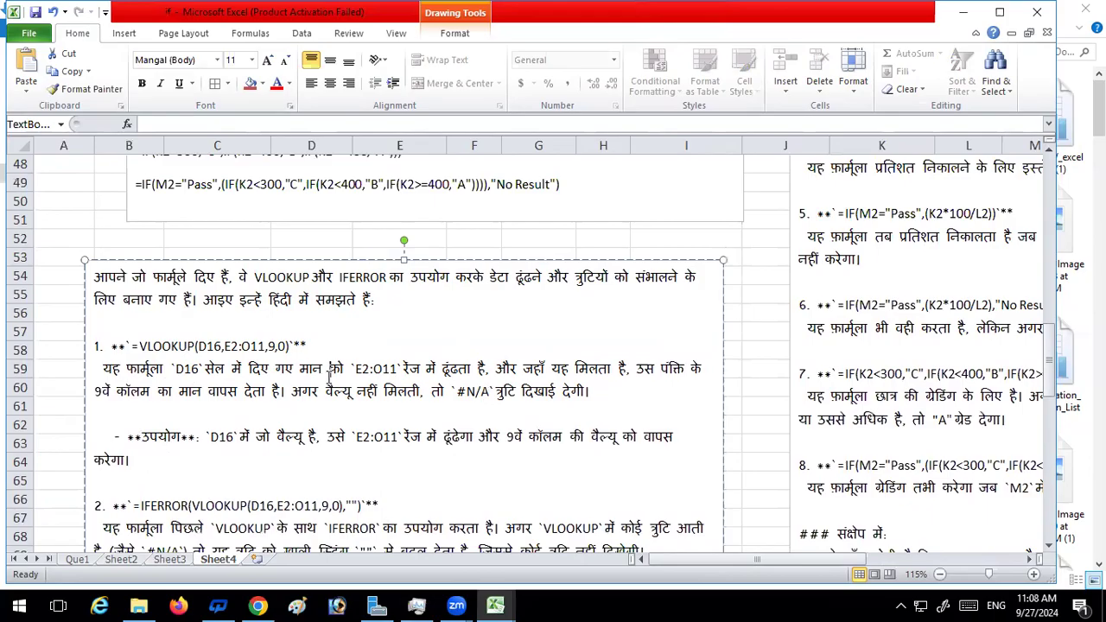
pyautogui.click(85, 560)
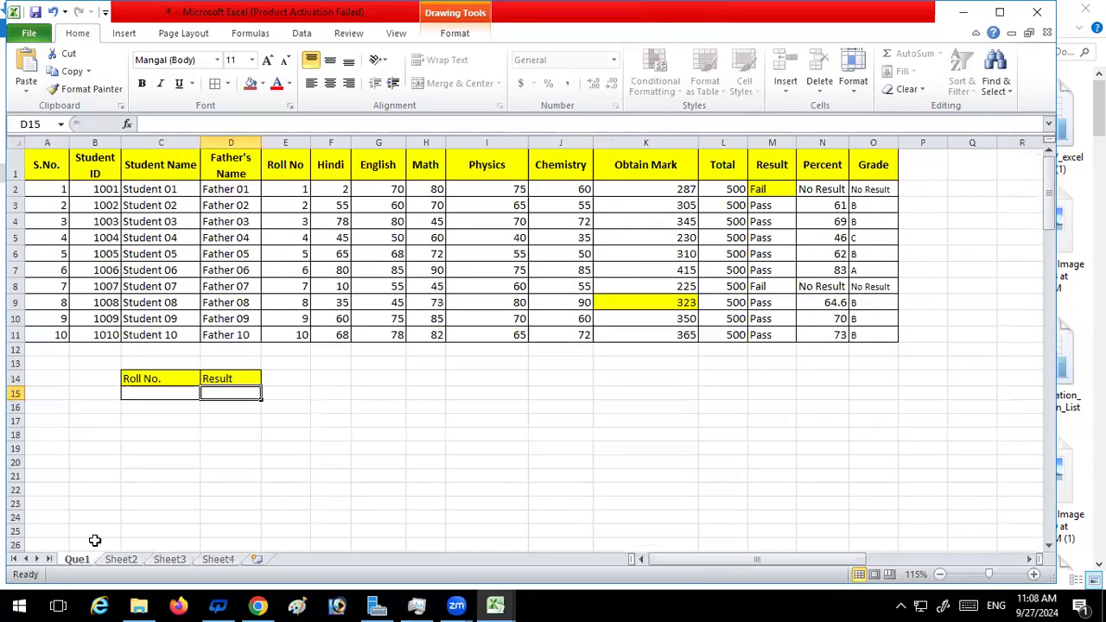
# Start a VLOOKUP formula in D15 with the roll number cell C15 as the lookup value
pyautogui.click(160, 392)
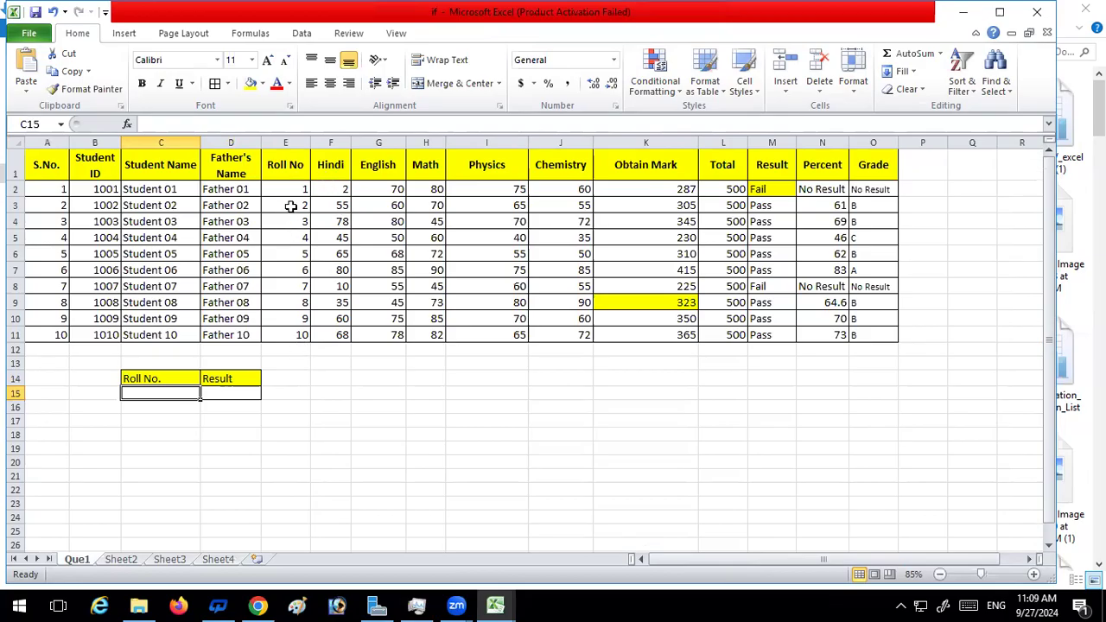
pyautogui.click(216, 392)
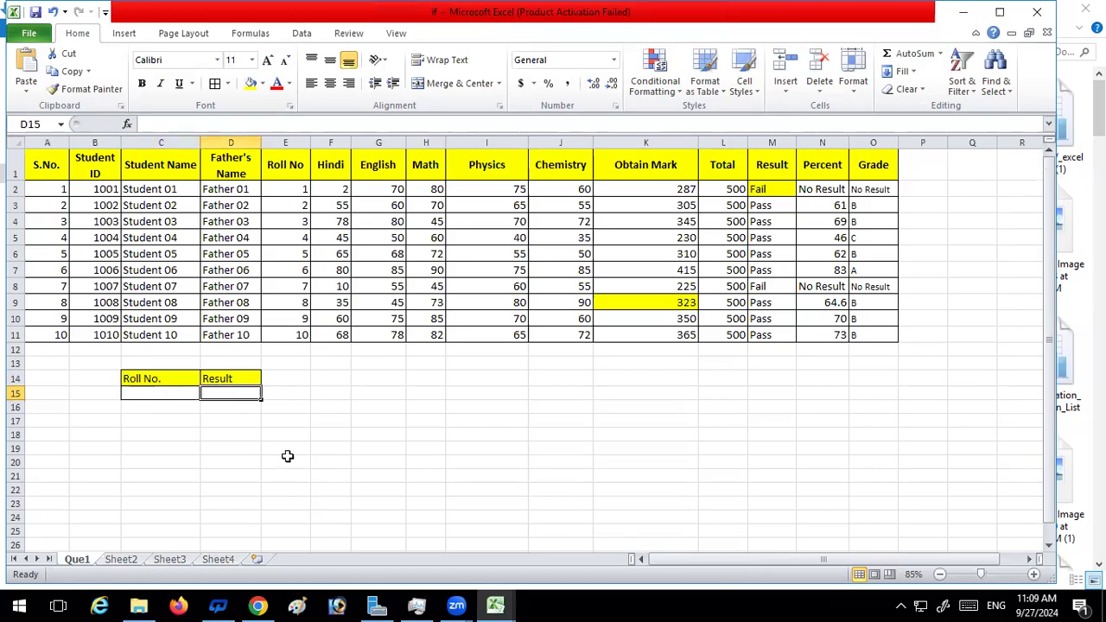
pyautogui.write('=')
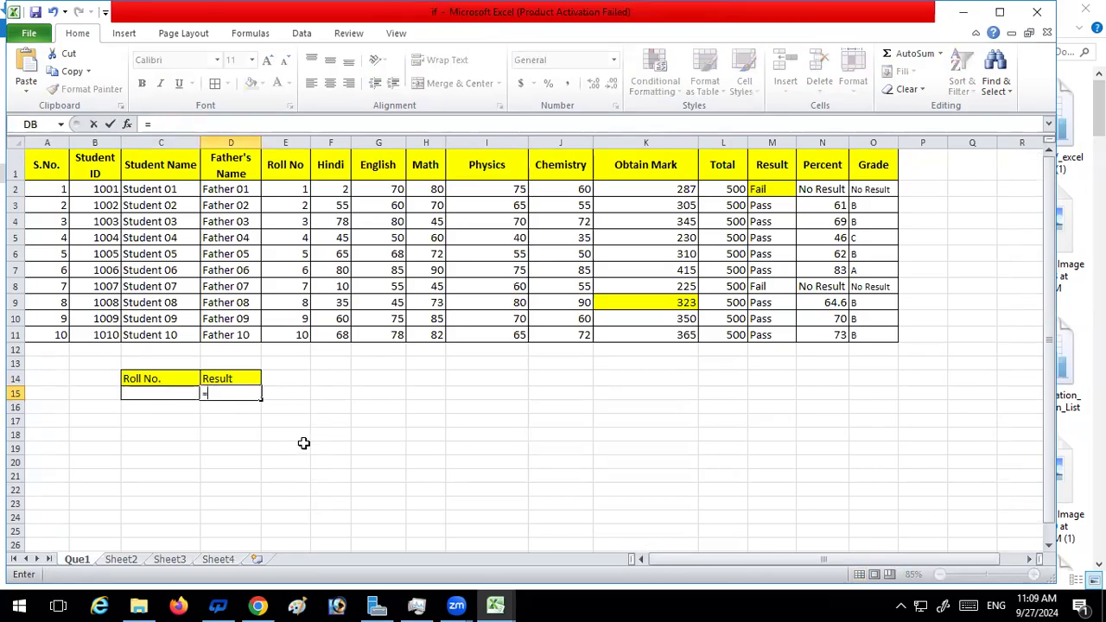
pyautogui.write('V')
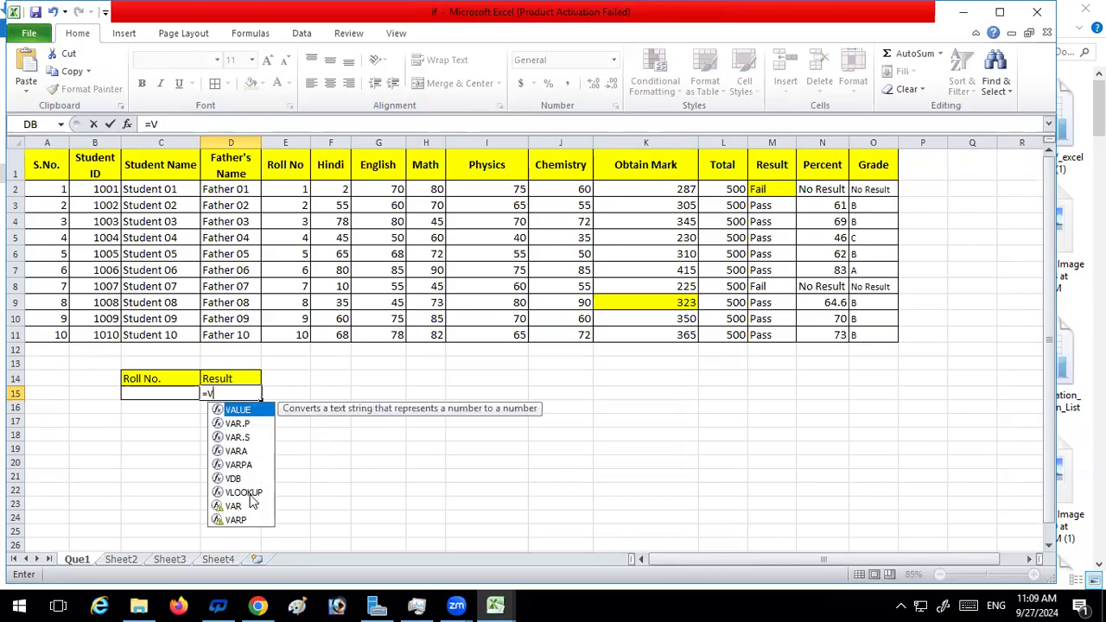
pyautogui.click(251, 496)
pyautogui.press('Tab')
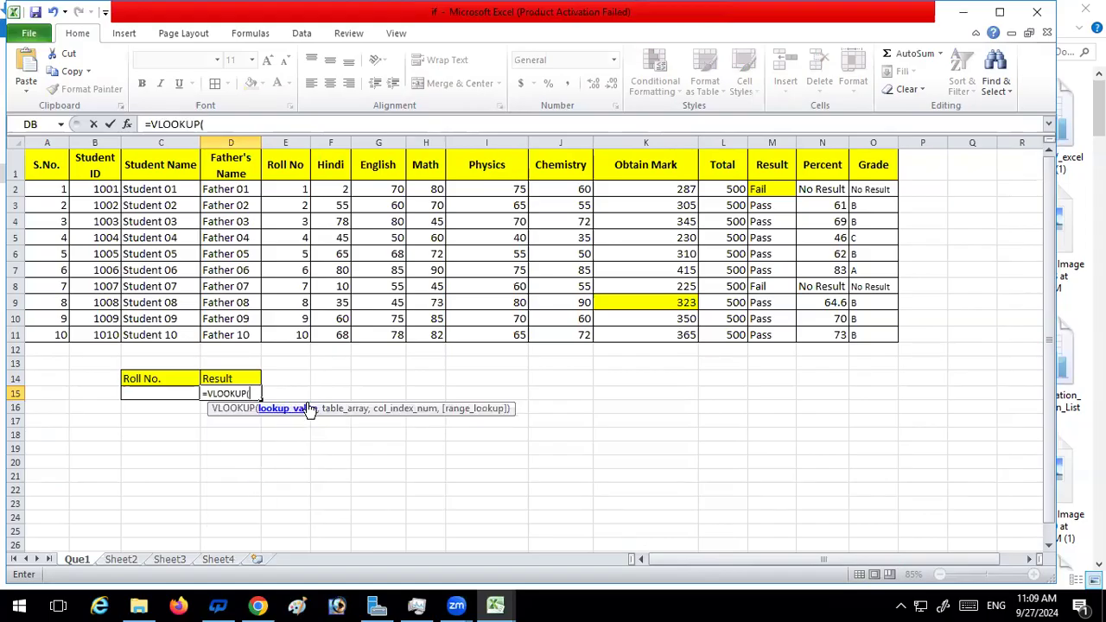
pyautogui.click(145, 391)
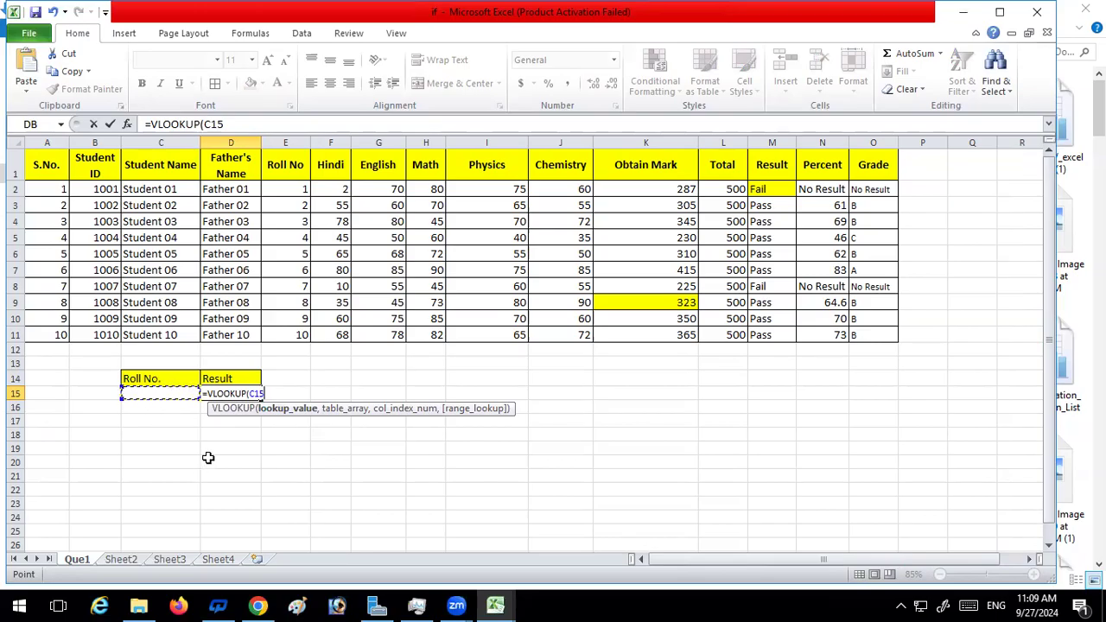
pyautogui.write(',')
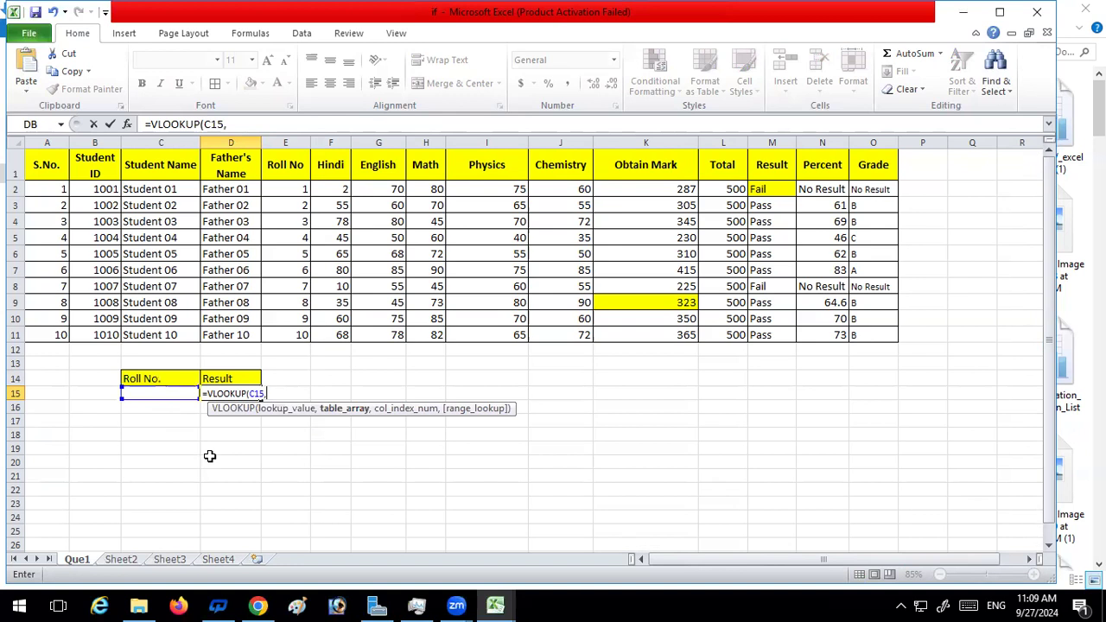
# Complete the D15 VLOOKUP with table range E2:O11, column index 9 and range lookup 0, and enter it
pyautogui.moveTo(302, 189); pyautogui.dragTo(861, 335)
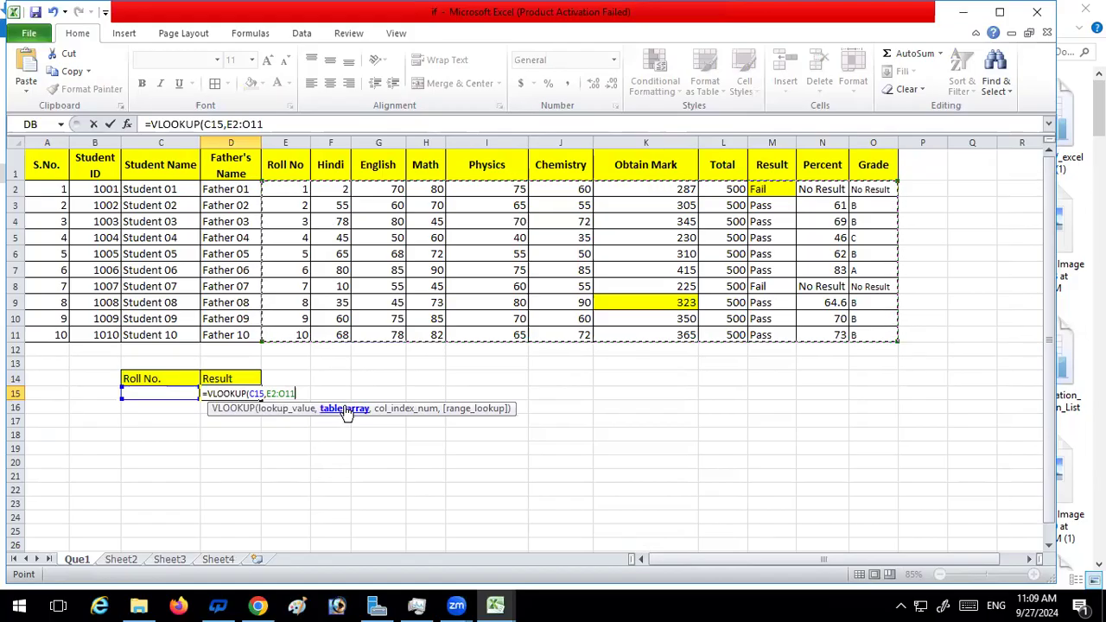
pyautogui.write(',9')
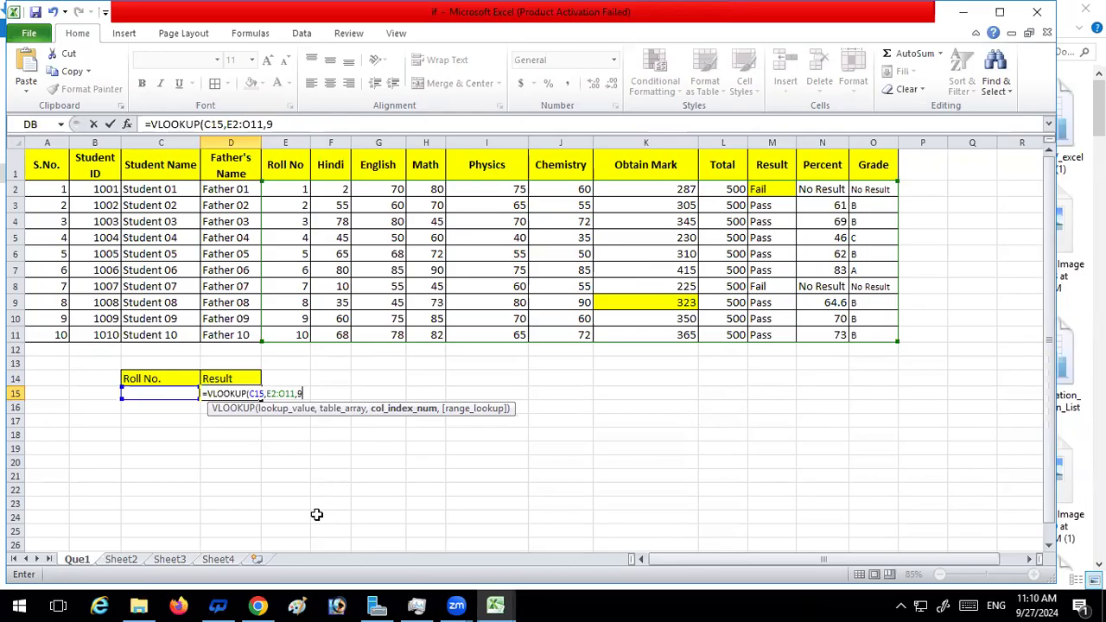
pyautogui.write(',')
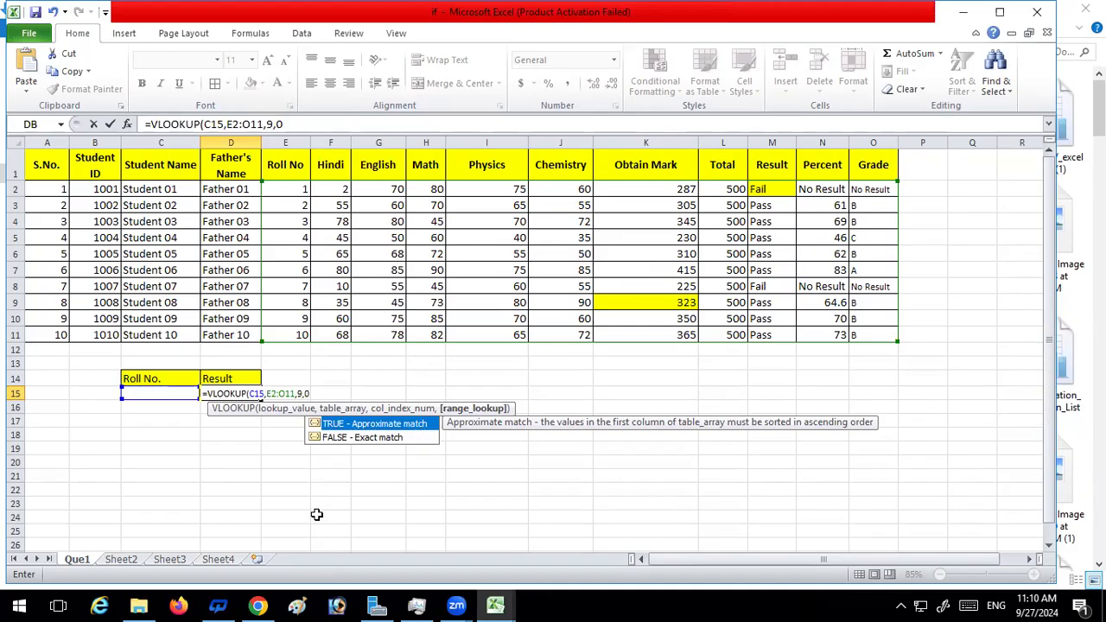
pyautogui.write('0)')
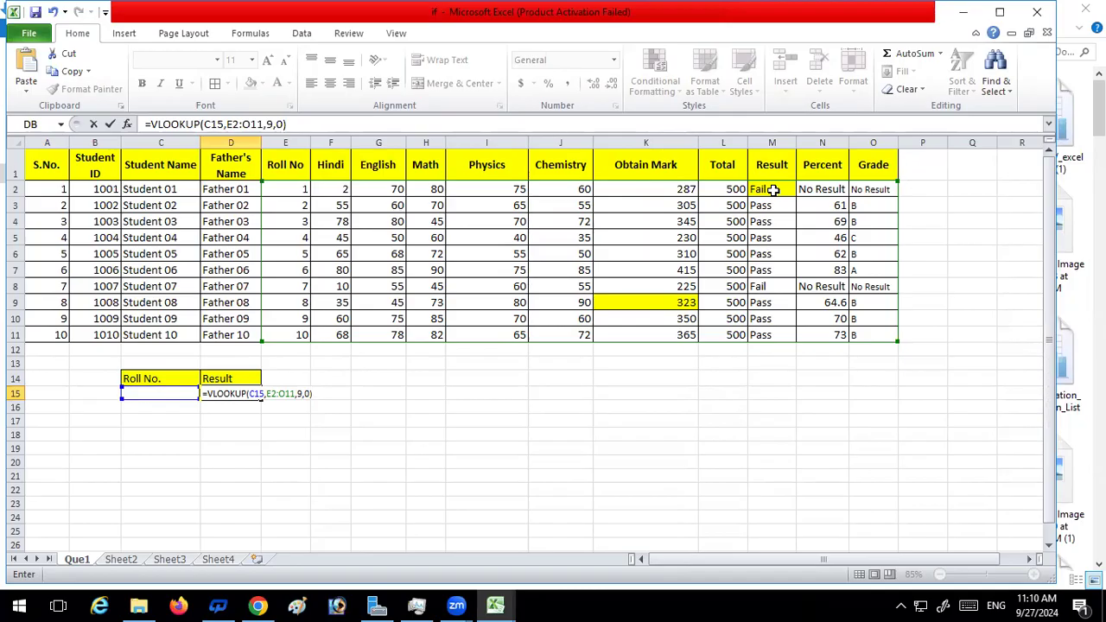
pyautogui.press('Return')
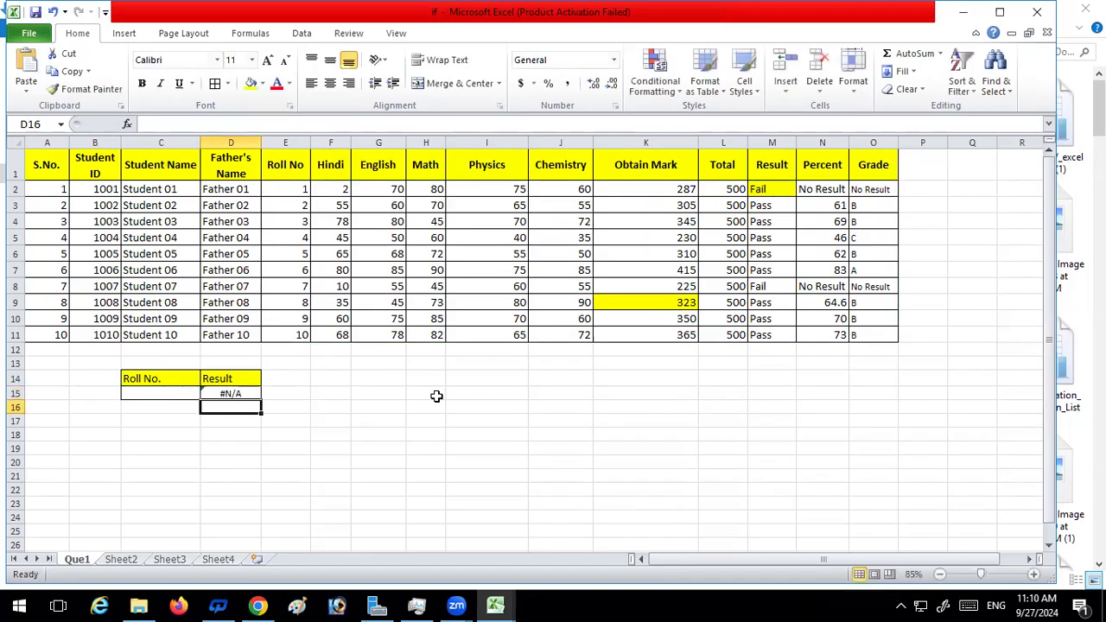
# Test the result lookup by entering roll number 2 and then 1 in C15
pyautogui.click(154, 391)
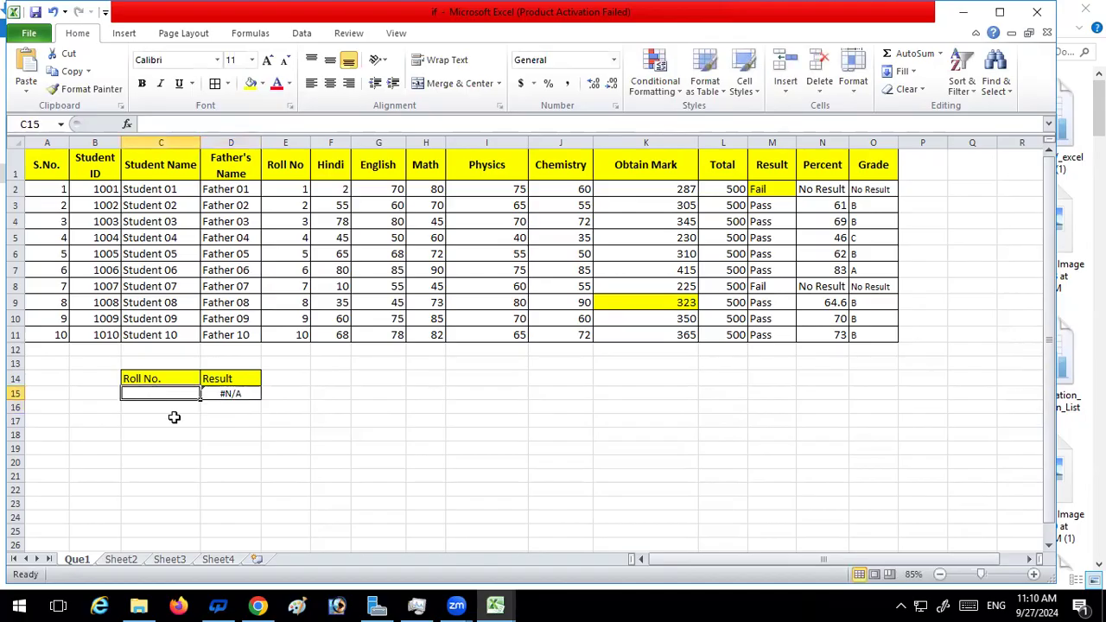
pyautogui.write('2')
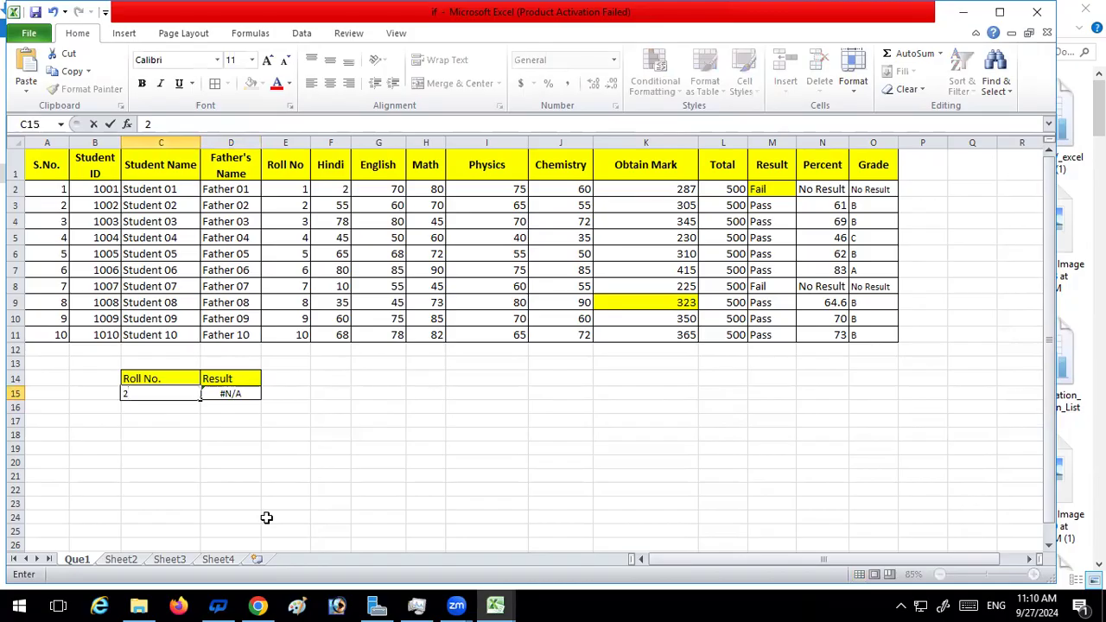
pyautogui.press('Return')
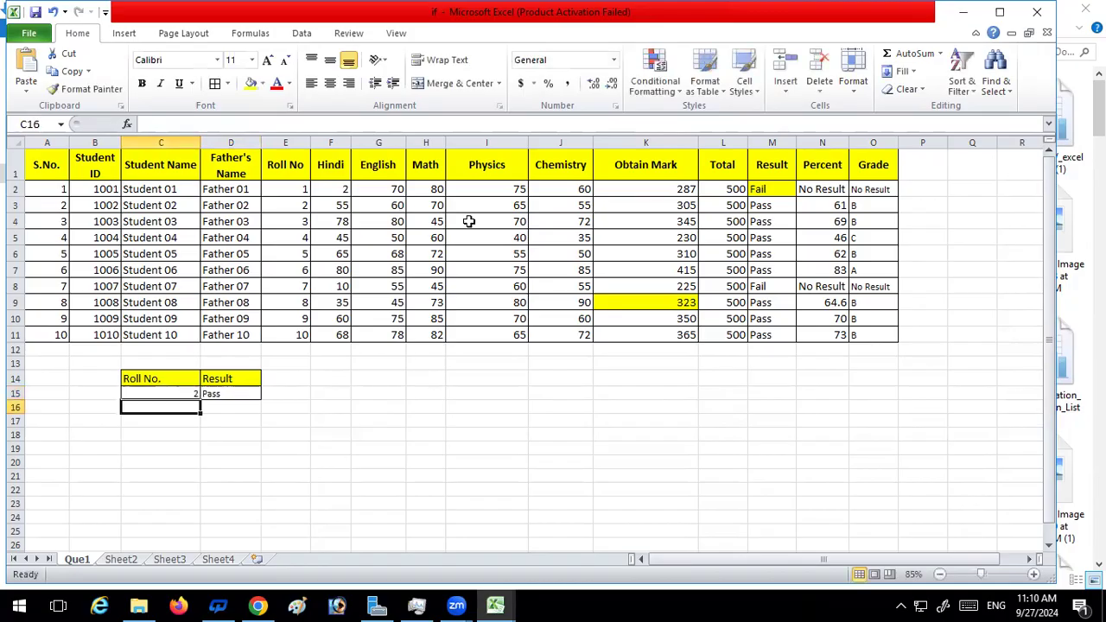
pyautogui.click(173, 391)
pyautogui.write('1')
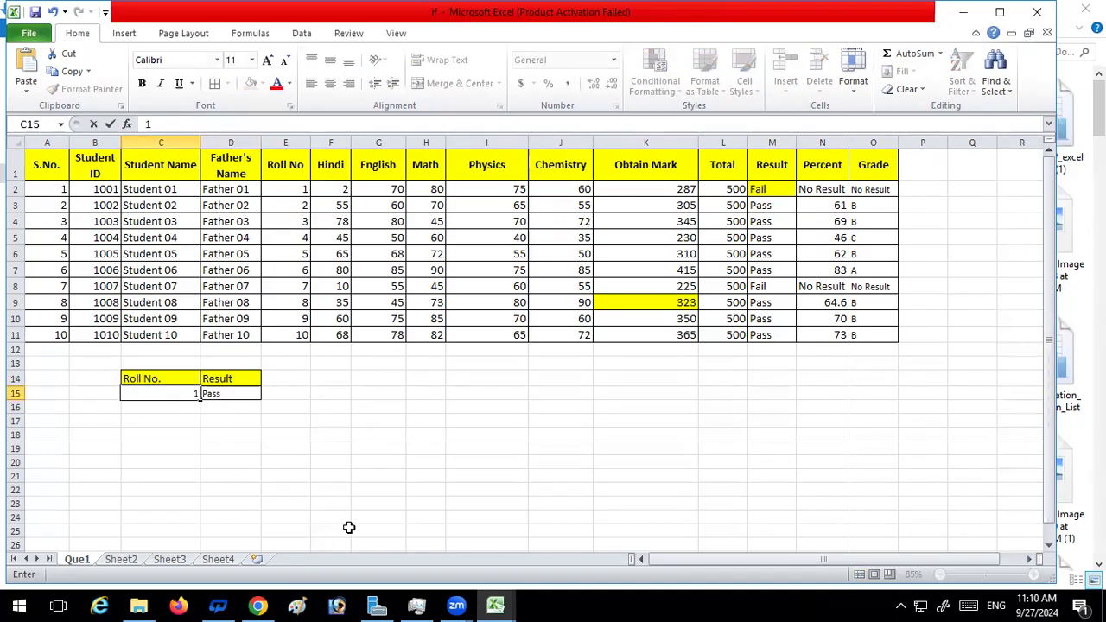
pyautogui.press('Return')
# Test the result lookup with the unlisted roll number 11 in C15, then clear that cell
pyautogui.click(190, 391)
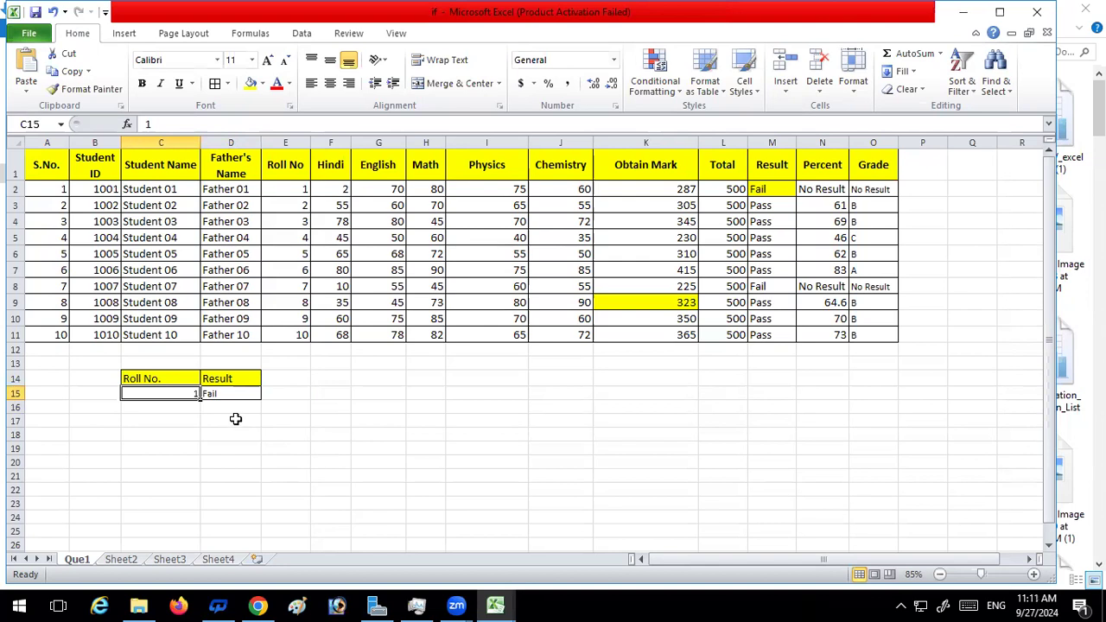
pyautogui.write('1')
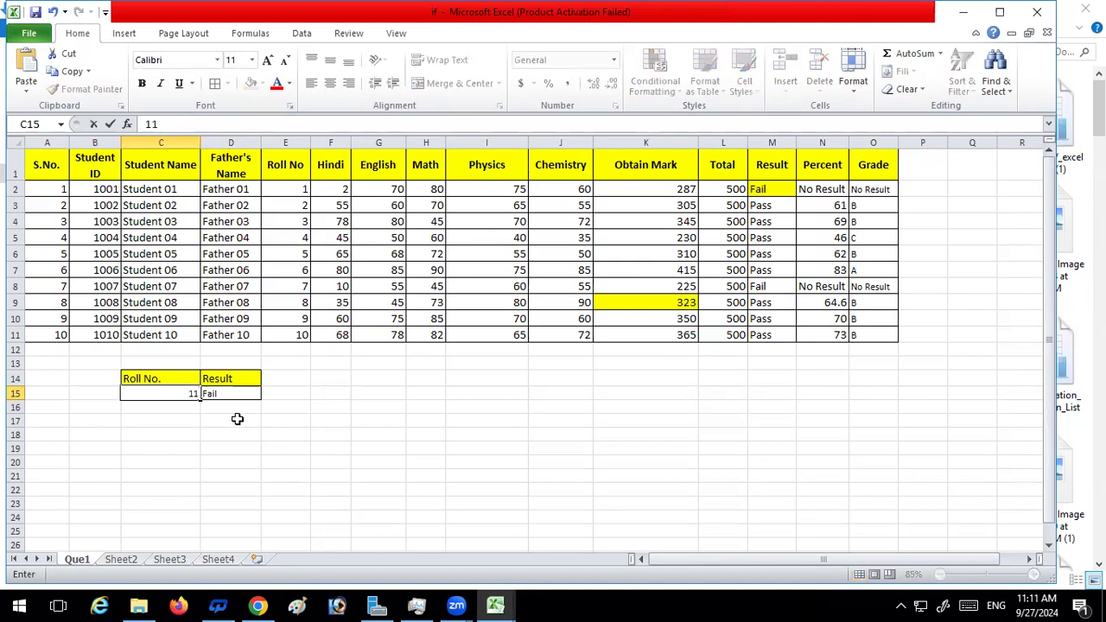
pyautogui.press('Return')
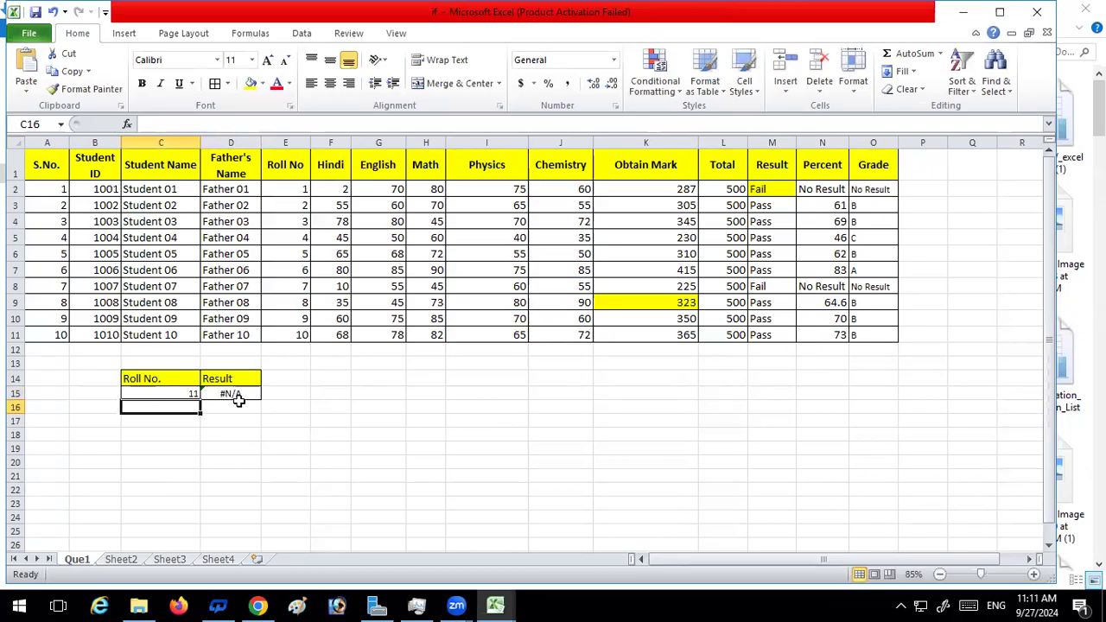
pyautogui.click(175, 395)
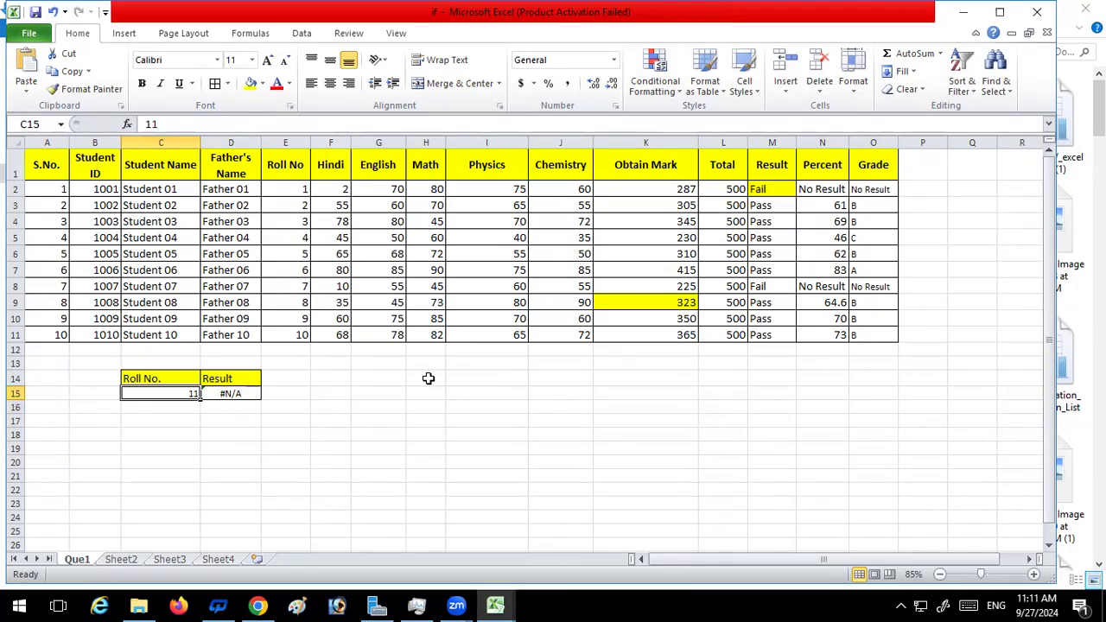
pyautogui.press('BackSpace')
pyautogui.press('Return')
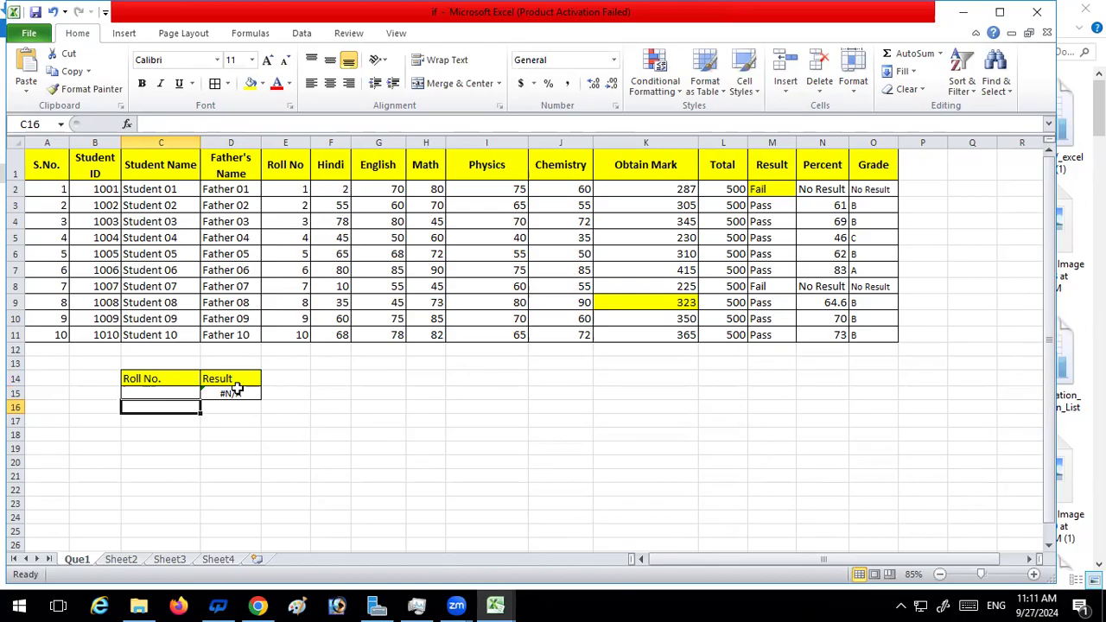
# Check the formula notes on Sheet3 and Sheet4, then insert the IFERROR function before VLOOKUP in the D15 formula on Que1
pyautogui.click(168, 559)
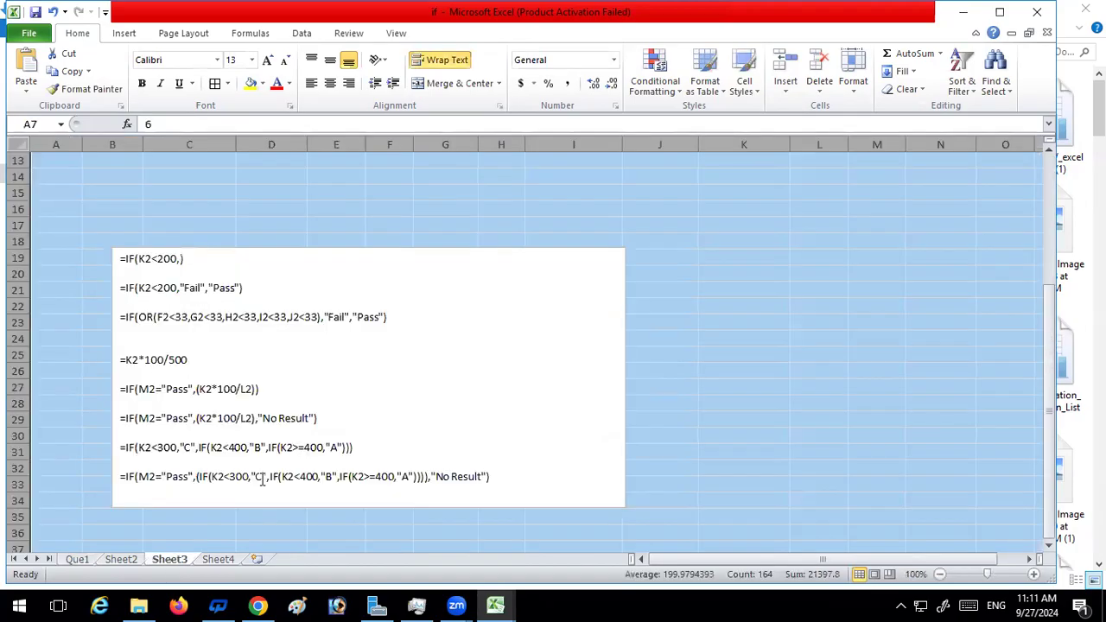
pyautogui.scroll(-5, 277, 449)
pyautogui.click(218, 560)
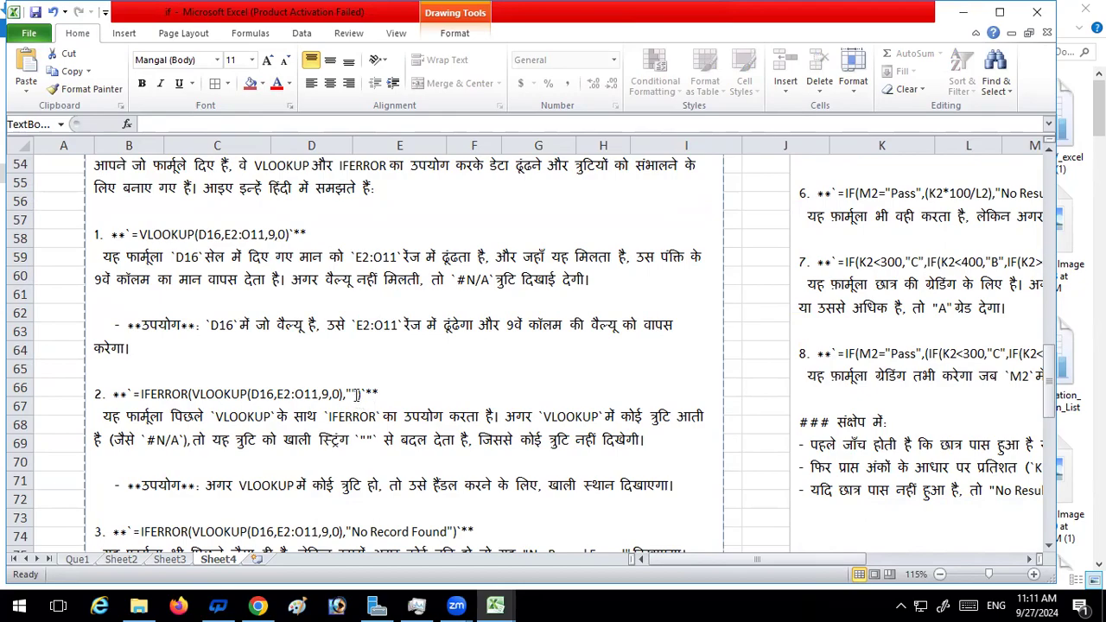
pyautogui.click(78, 559)
pyautogui.click(229, 394)
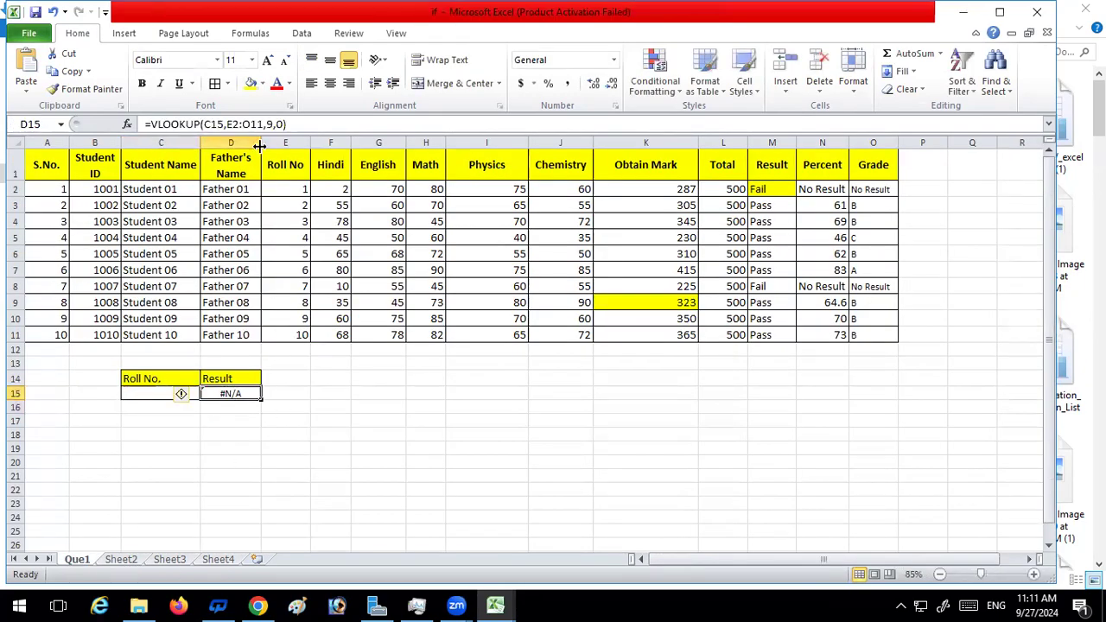
pyautogui.click(153, 123)
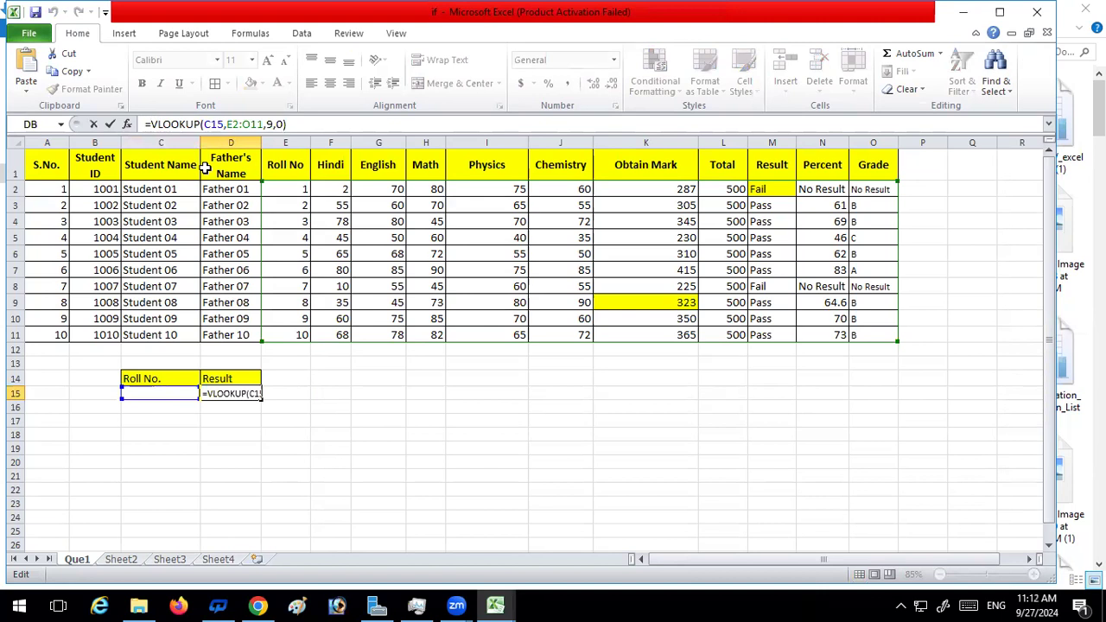
pyautogui.write('if')
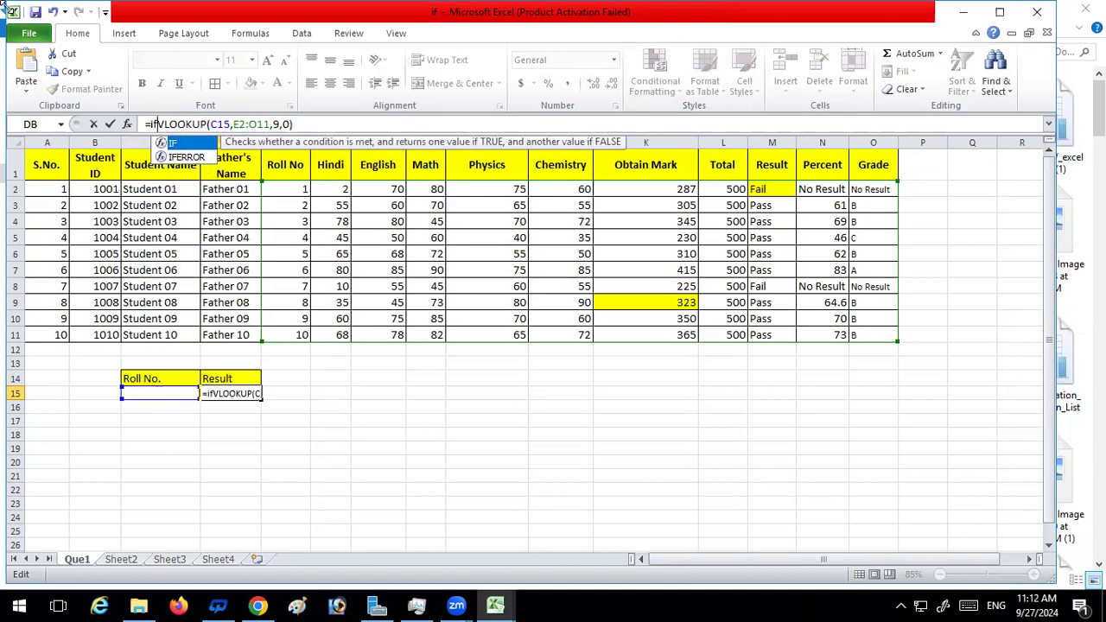
pyautogui.click(193, 159)
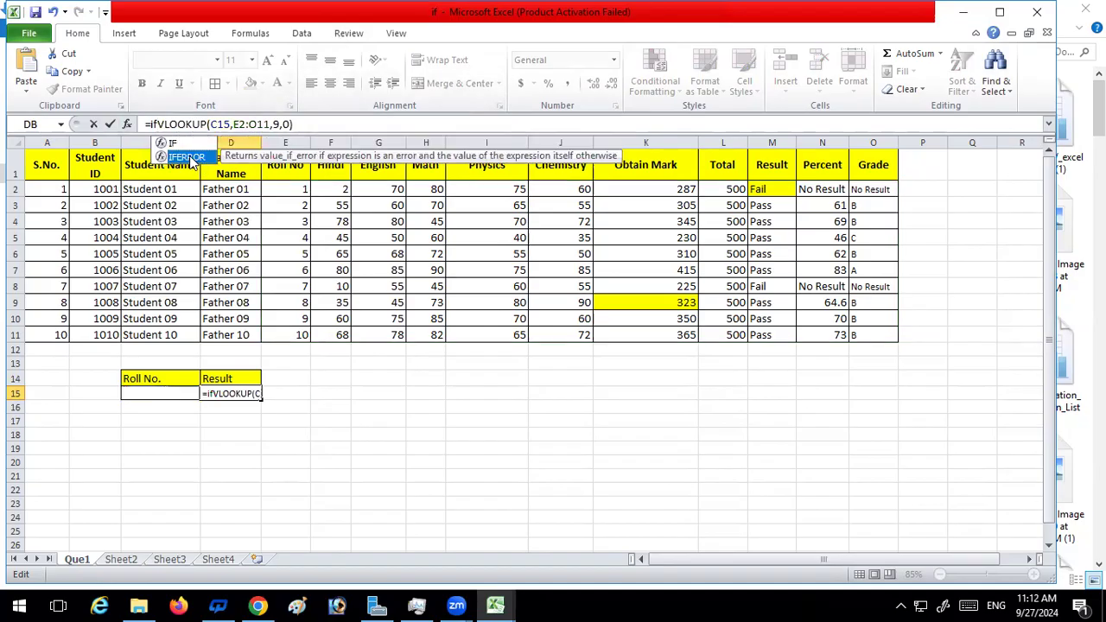
pyautogui.doubleClick(188, 157)
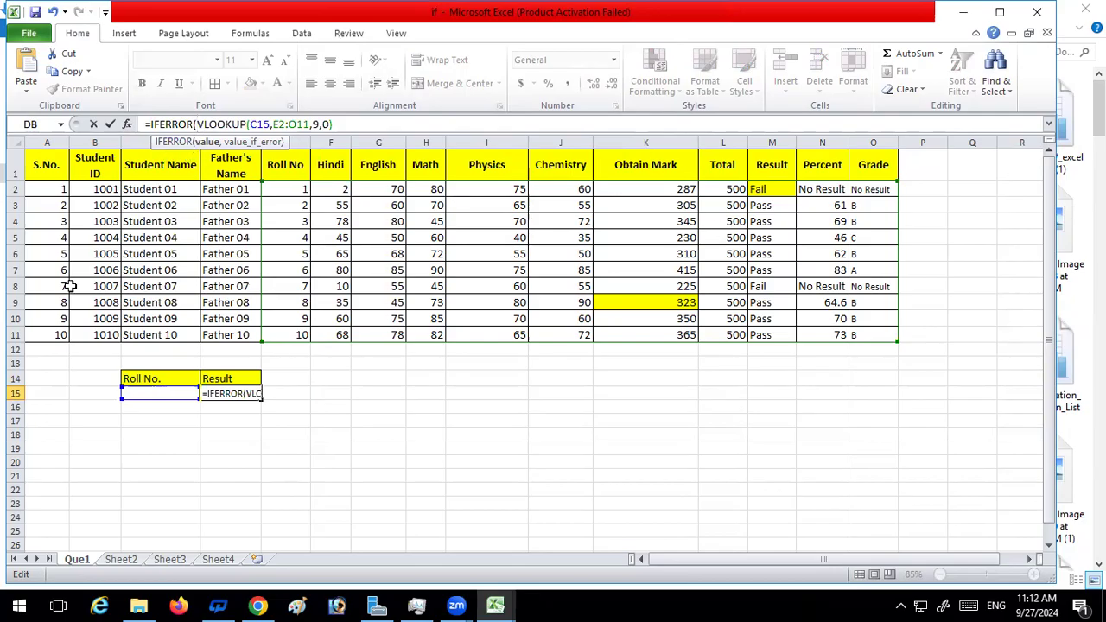
pyautogui.click(218, 560)
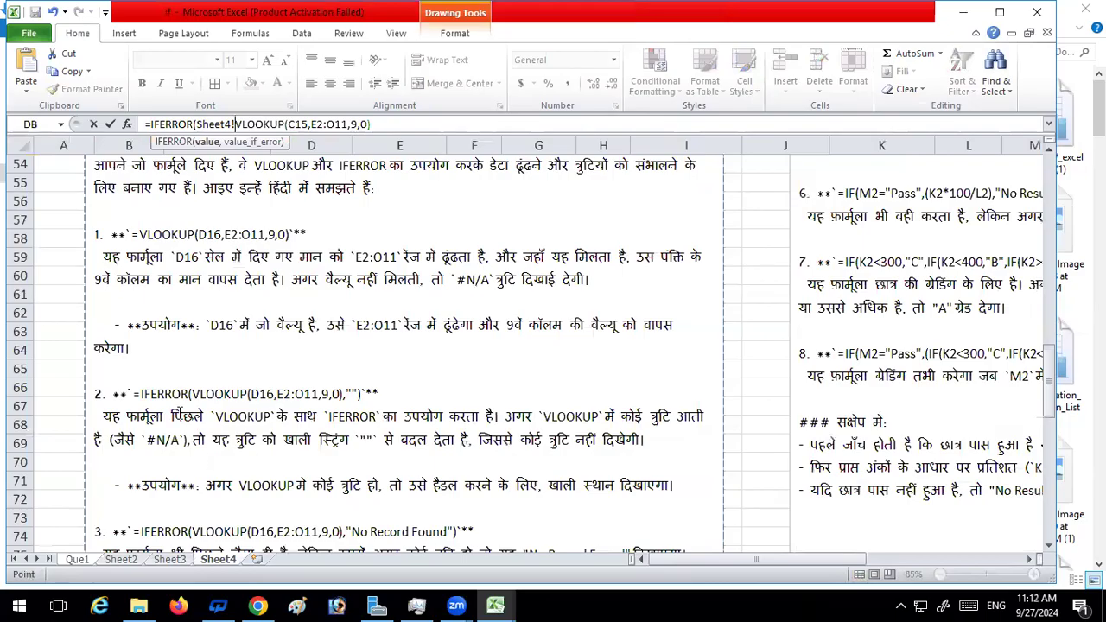
pyautogui.click(83, 561)
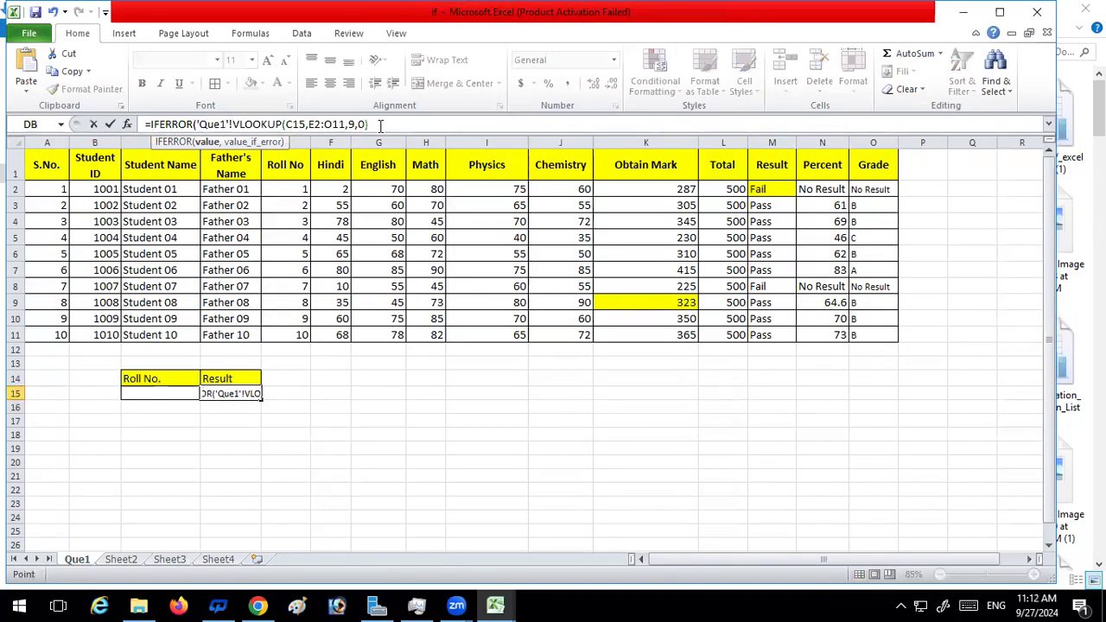
pyautogui.press('BackSpace')
pyautogui.press('BackSpace')
pyautogui.press('BackSpace')
pyautogui.press('BackSpace')
pyautogui.press('BackSpace')
pyautogui.press('BackSpace')
pyautogui.press('BackSpace')
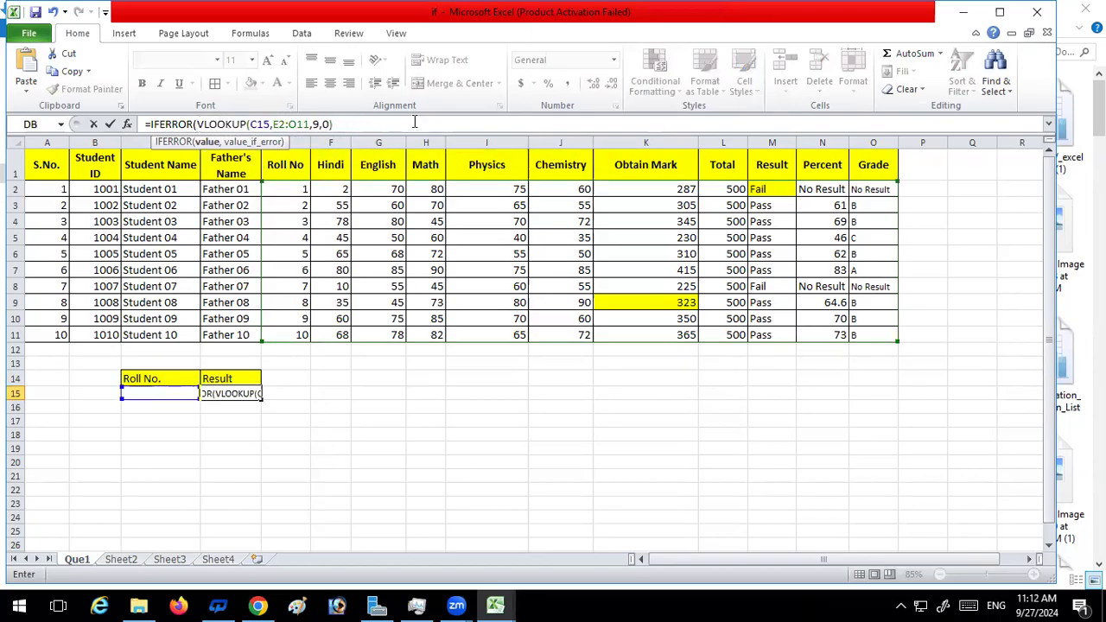
# Complete the IFERROR formula in D15 with an empty string "" as the error value and enter it
pyautogui.click(378, 127)
pyautogui.write(',')
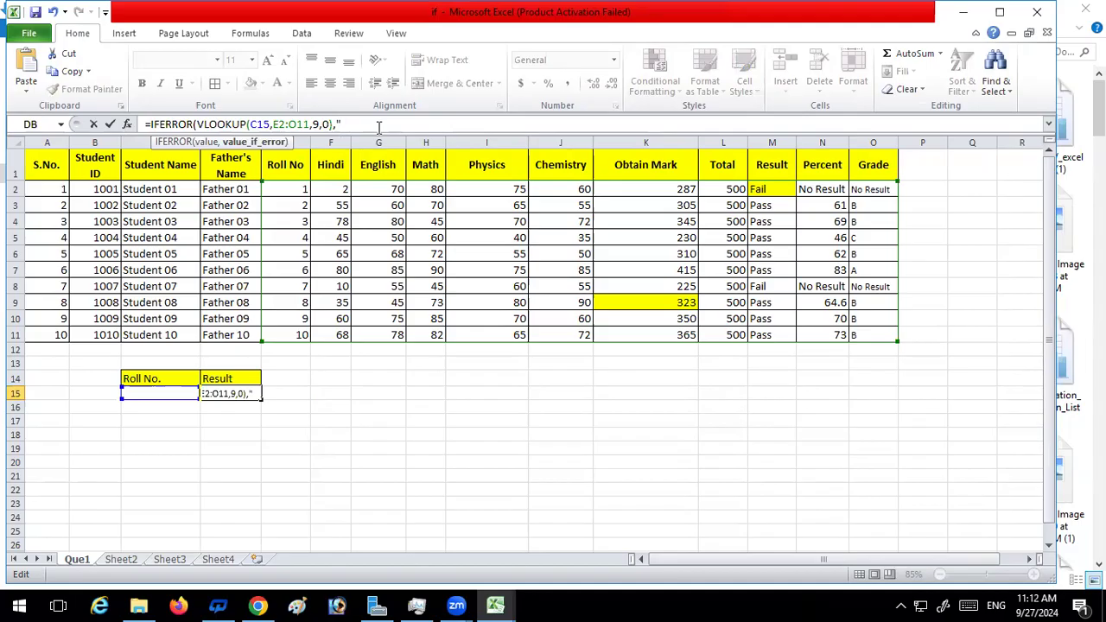
pyautogui.write('")')
pyautogui.press('BackSpace')
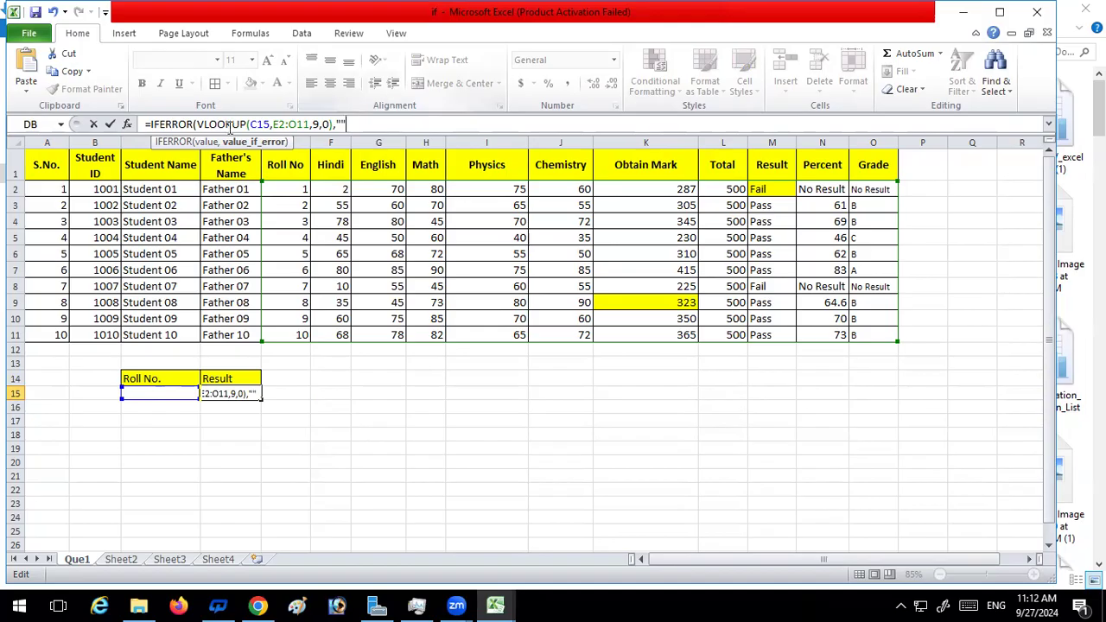
pyautogui.moveTo(205, 123); pyautogui.dragTo(330, 124)
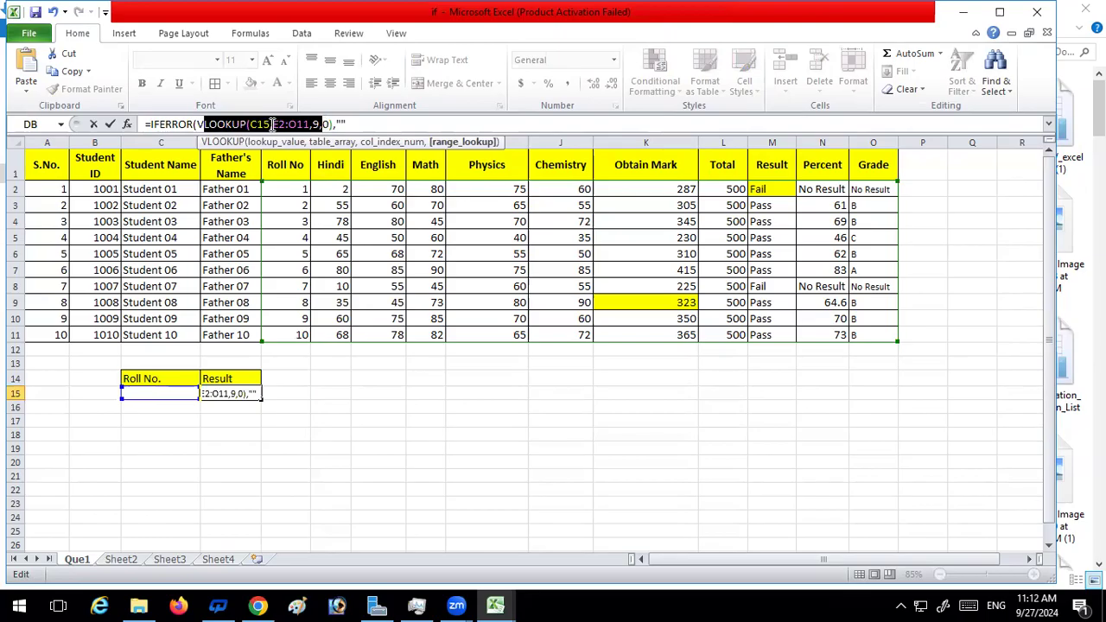
pyautogui.click(366, 124)
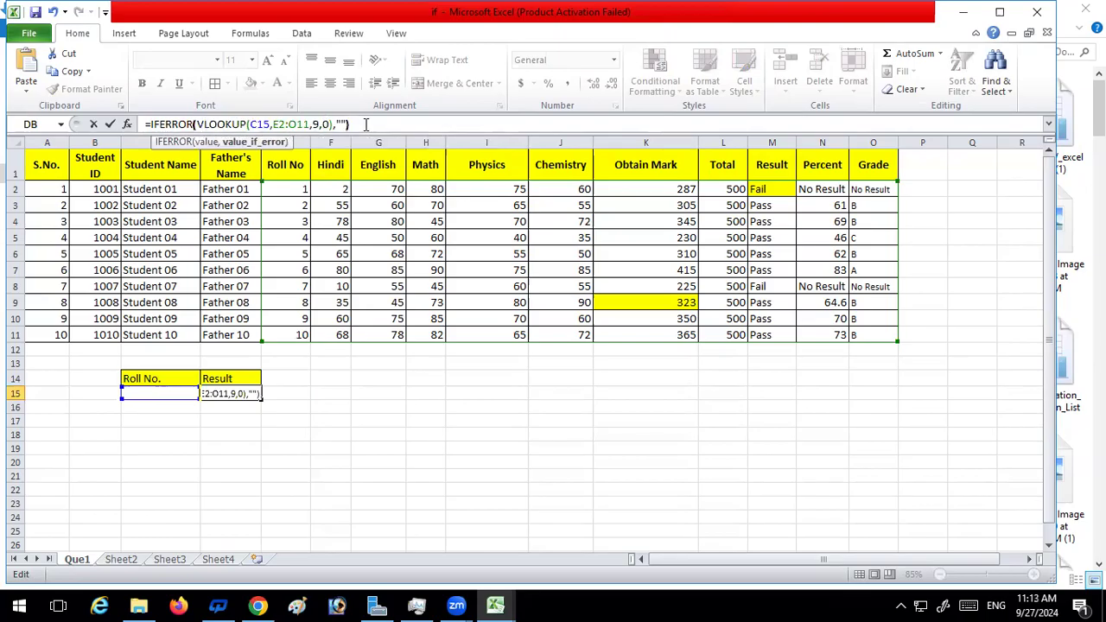
pyautogui.press('Return')
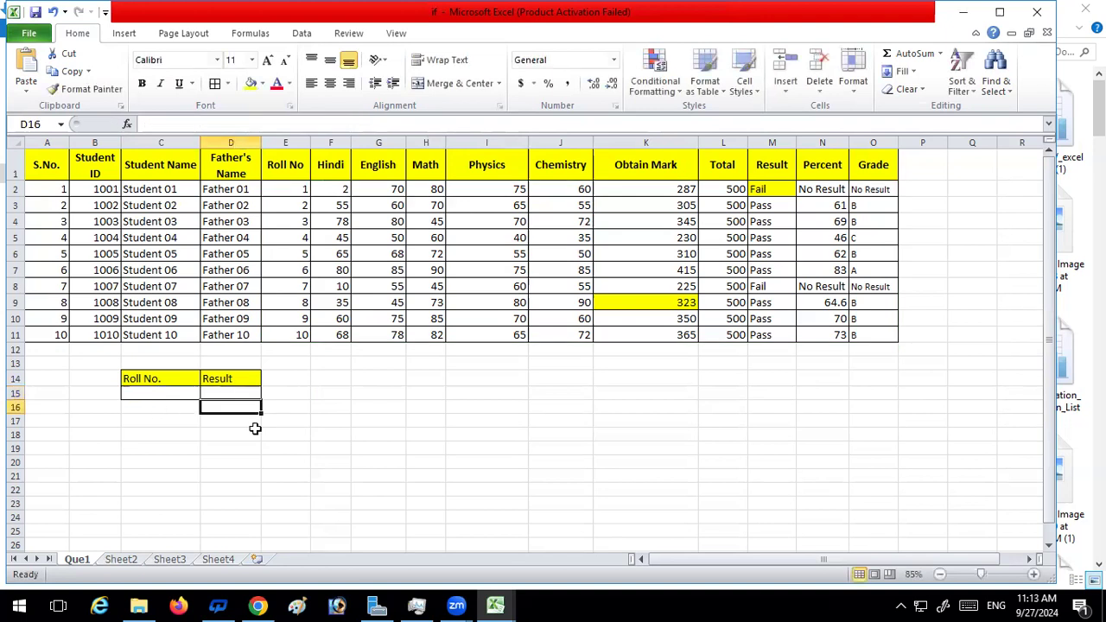
pyautogui.click(231, 396)
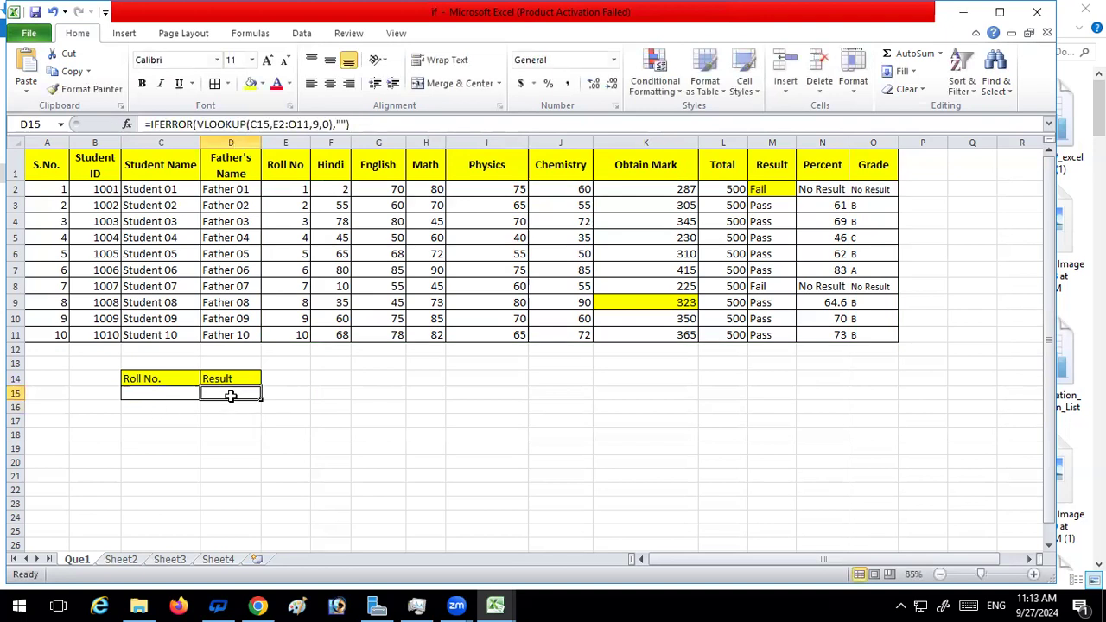
# Test the IFERROR lookup by entering roll numbers 1, 10 and 25 in C15
pyautogui.click(169, 396)
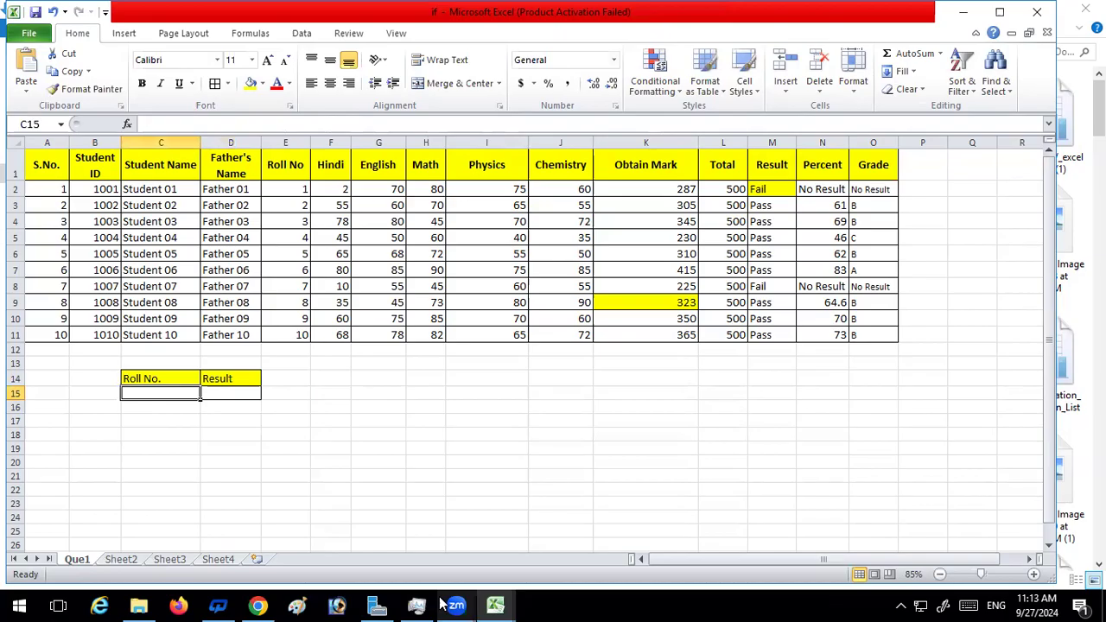
pyautogui.write('1')
pyautogui.moveTo(444, 604)
pyautogui.press('Return')
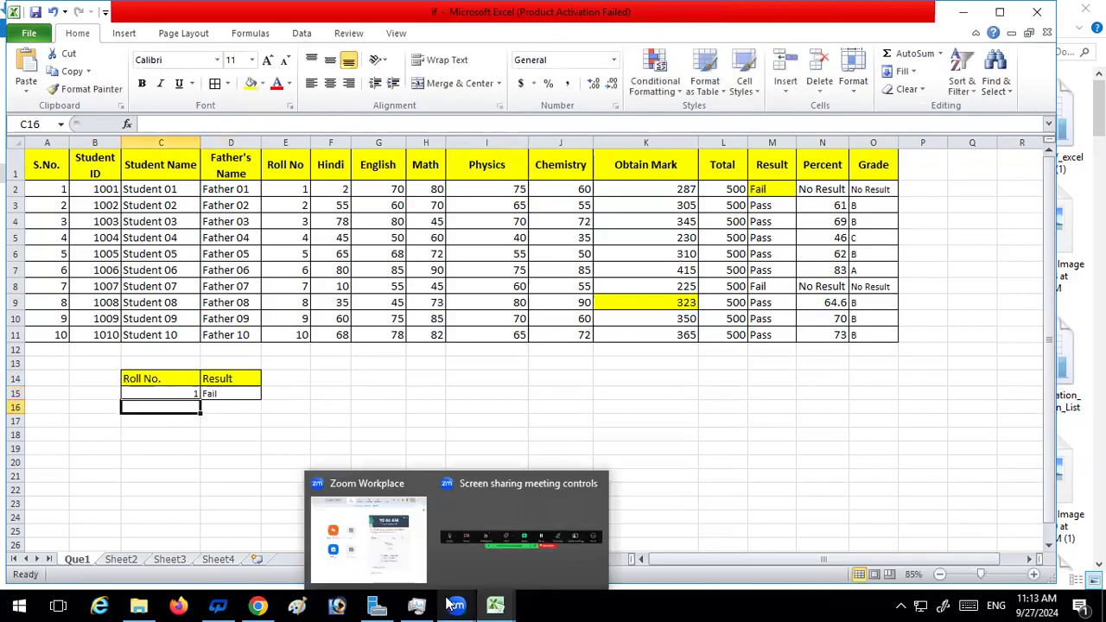
pyautogui.click(192, 394)
pyautogui.write('10')
pyautogui.press('Return')
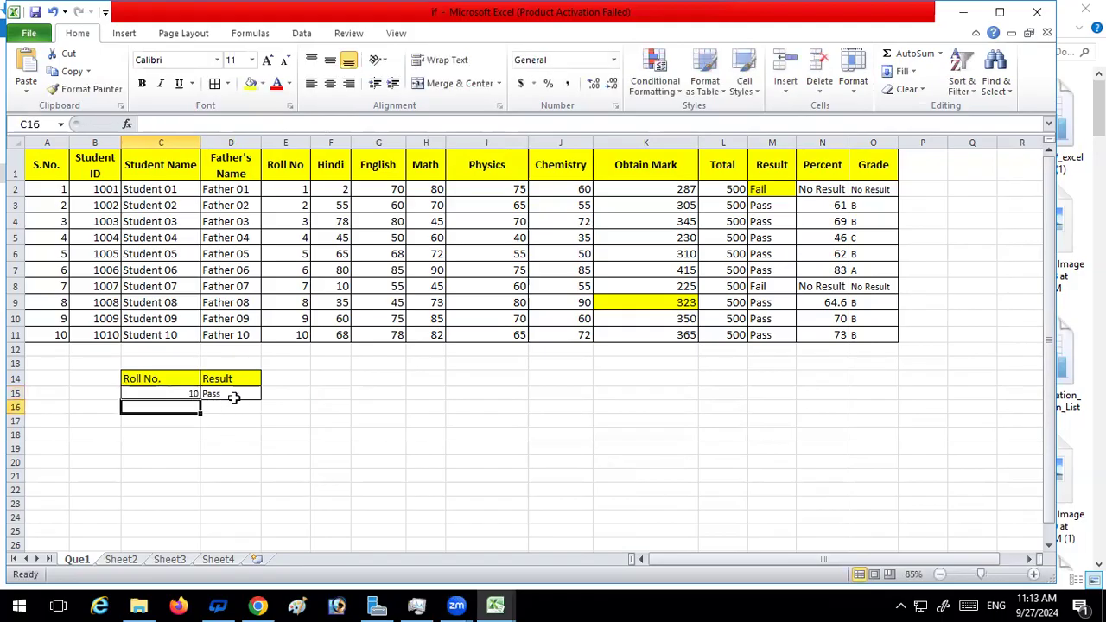
pyautogui.click(173, 394)
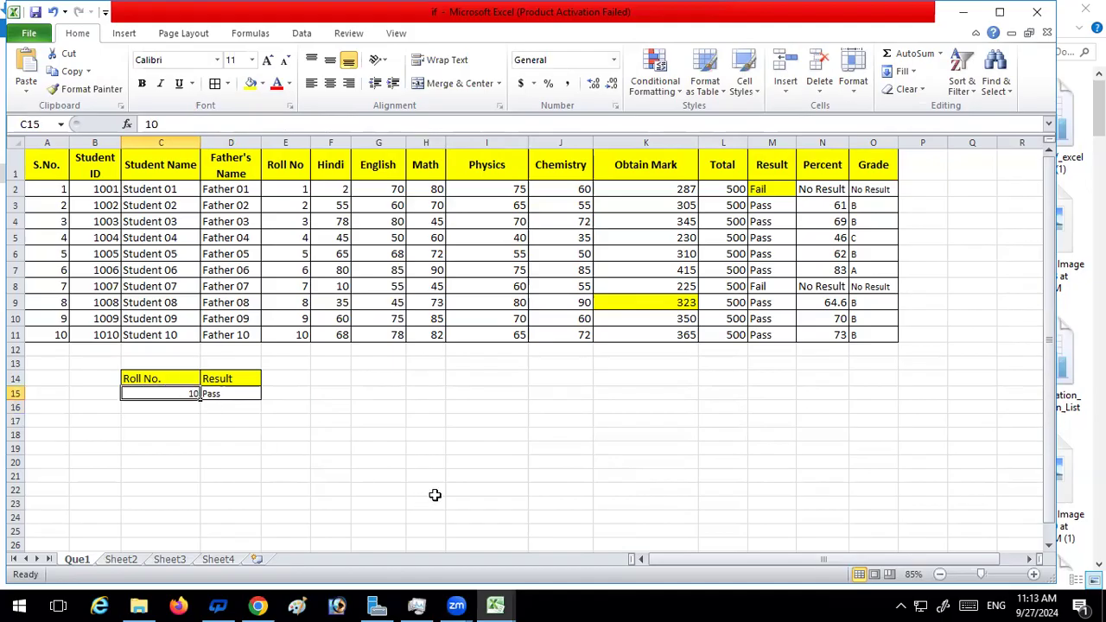
pyautogui.write('25')
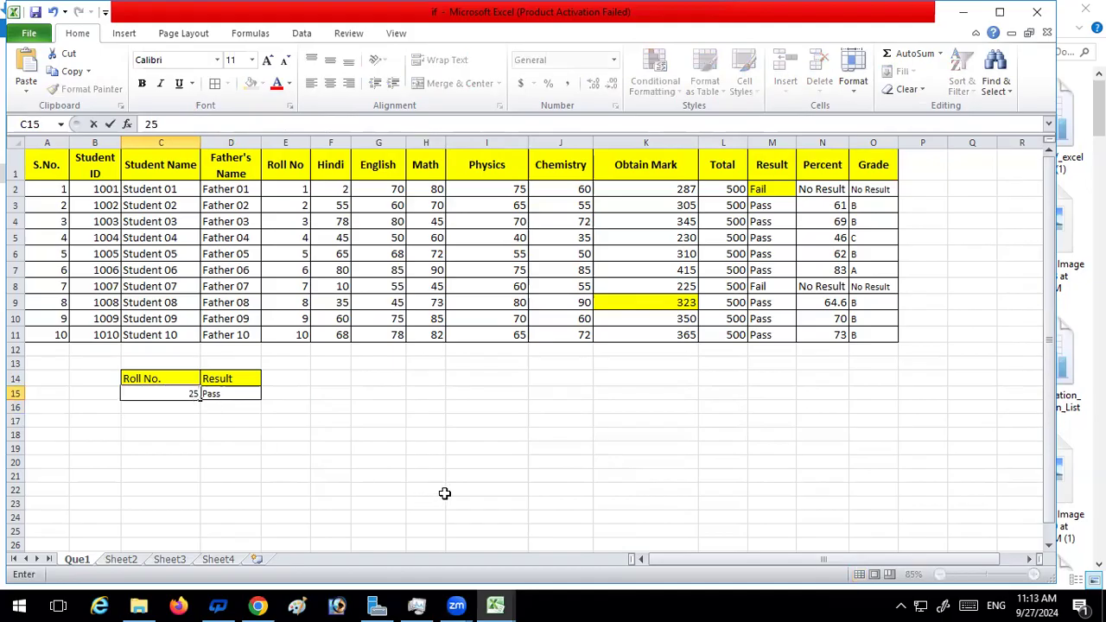
pyautogui.press('Return')
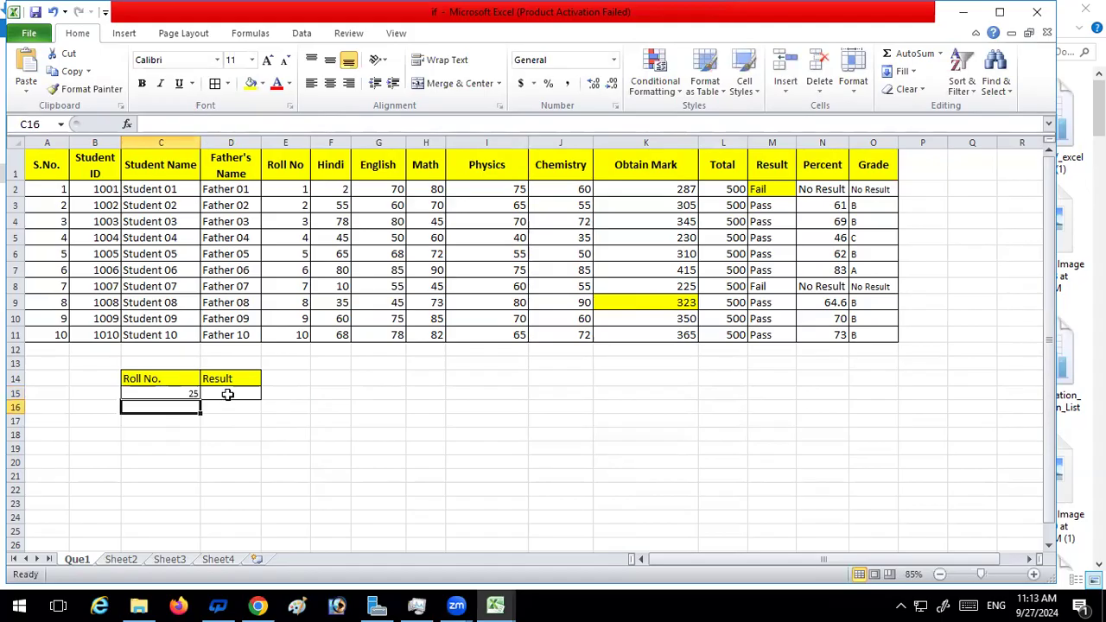
# Check the IFERROR notes on Sheet4, then set the error value of the D15 formula on Que1 to "NO Record"
pyautogui.click(181, 383)
pyautogui.click(237, 396)
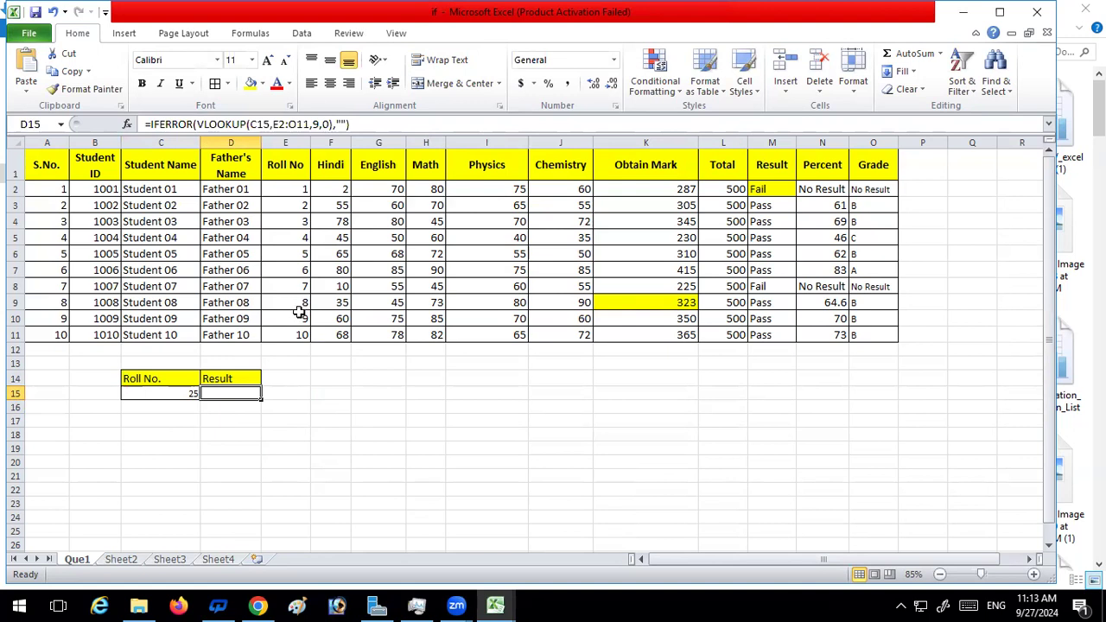
pyautogui.click(218, 560)
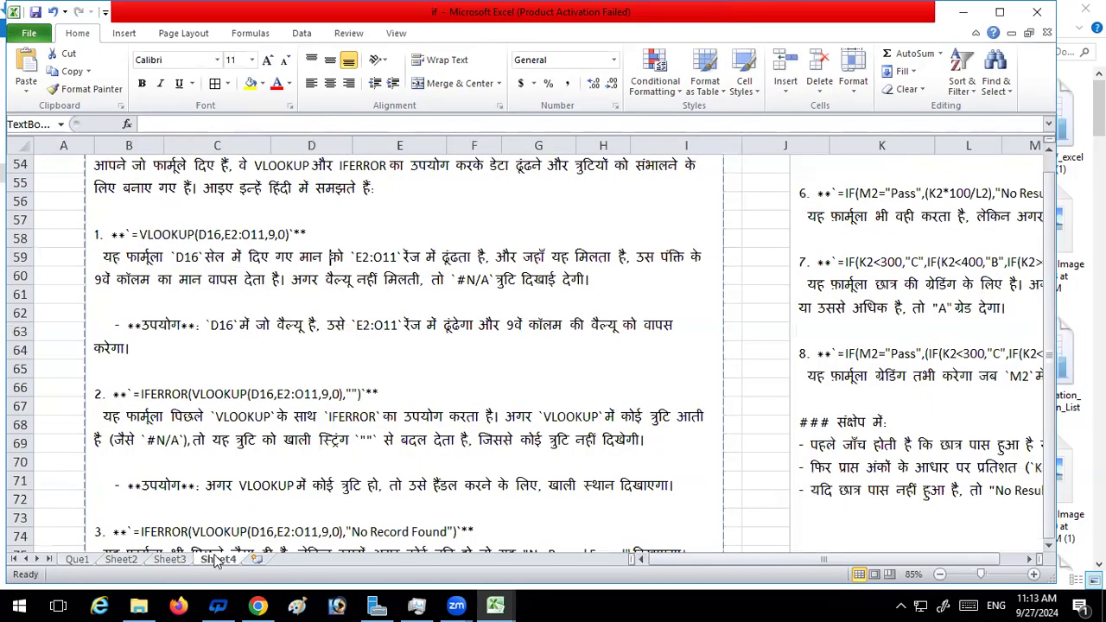
pyautogui.scroll(-2, 333, 425)
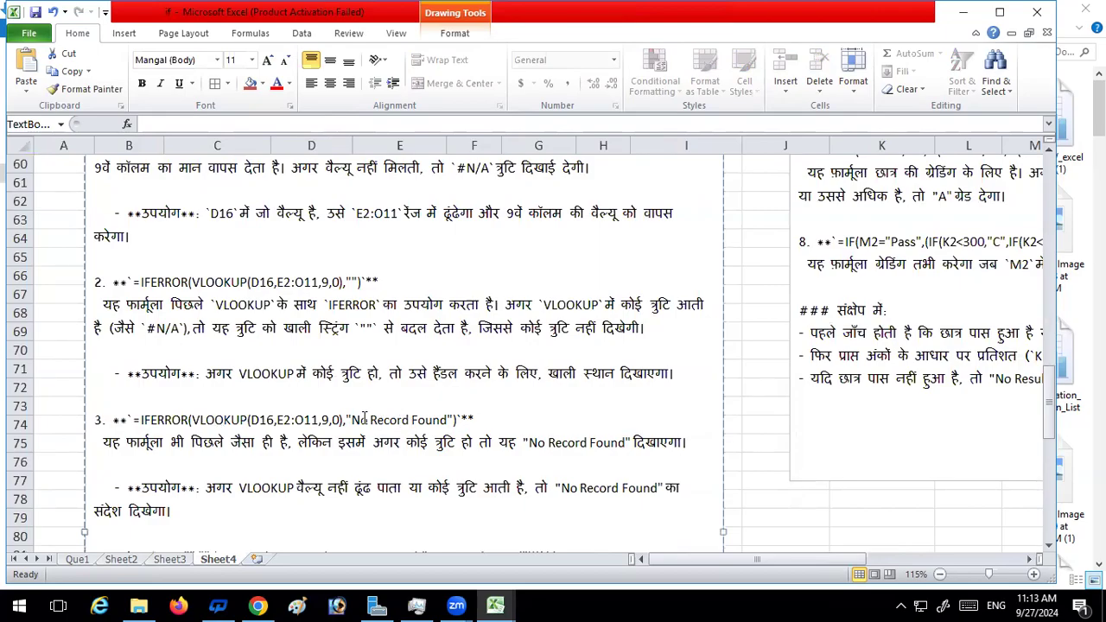
pyautogui.click(77, 560)
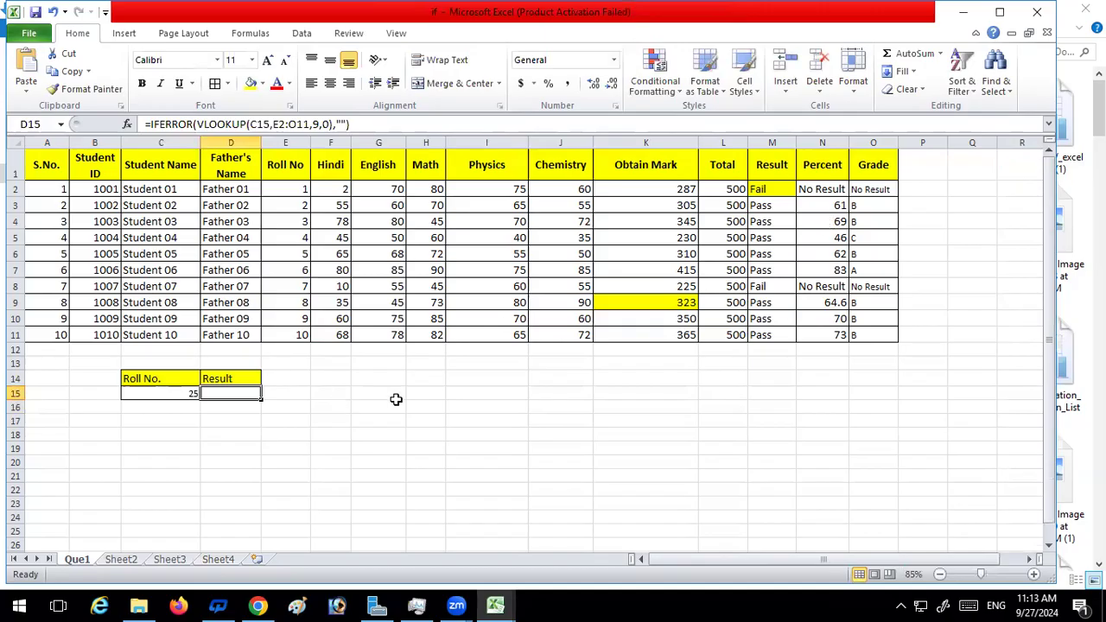
pyautogui.click(341, 124)
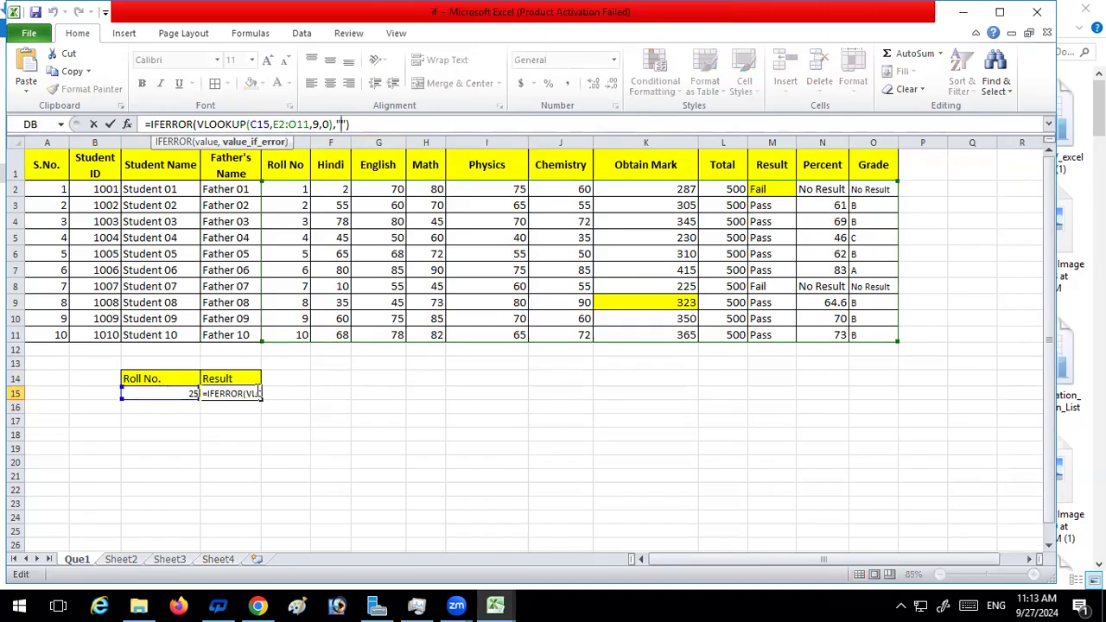
pyautogui.press('Left')
pyautogui.write('NO')
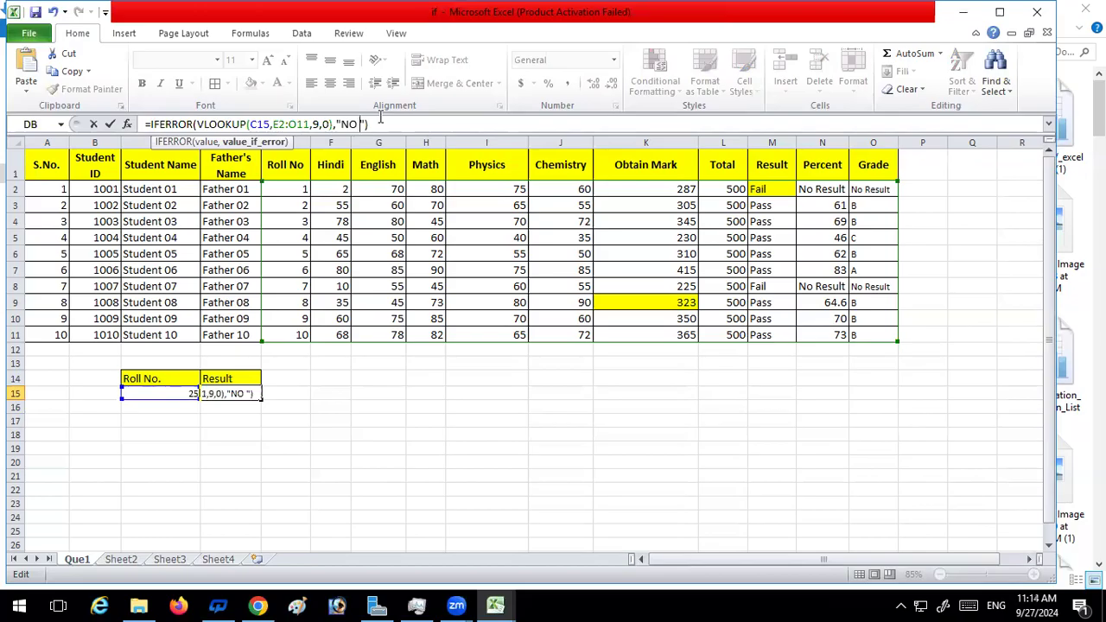
pyautogui.write(' R')
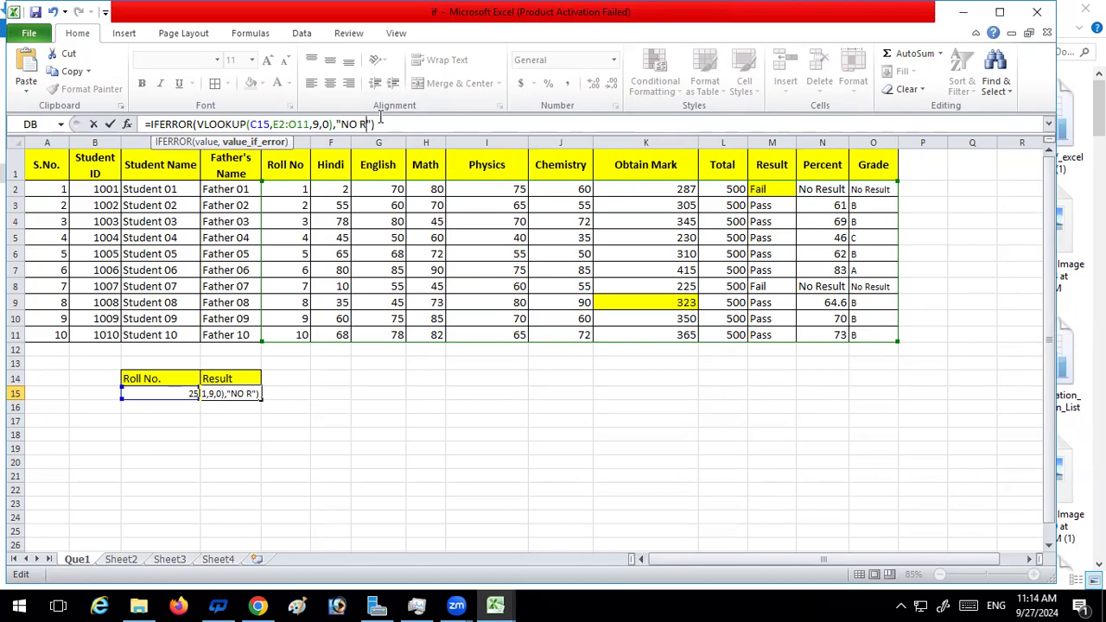
pyautogui.write('e')
pyautogui.write('cord')
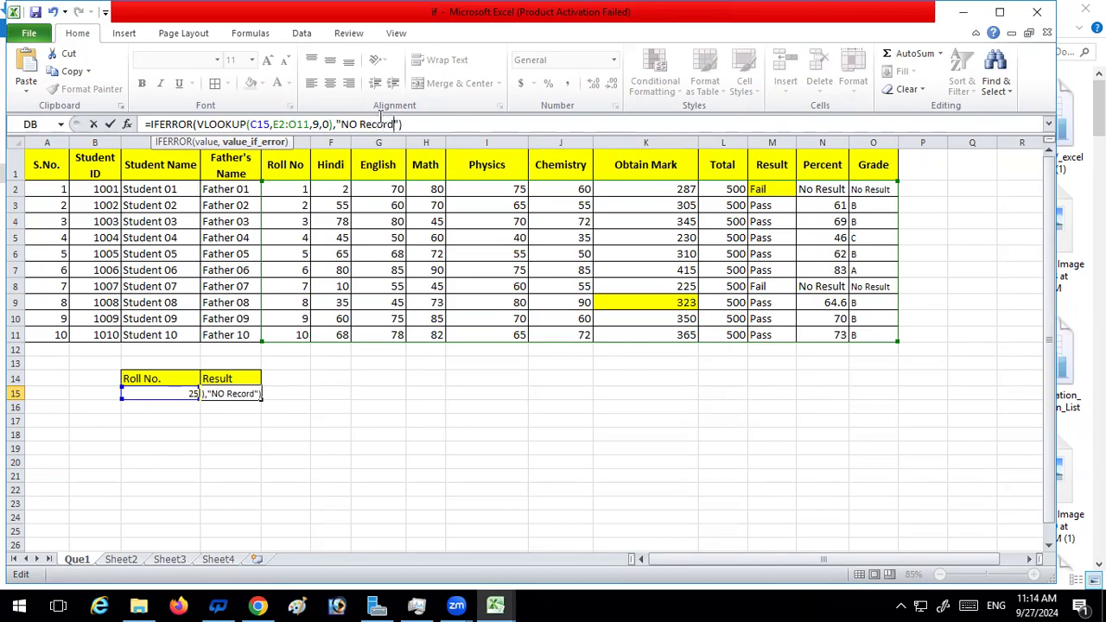
pyautogui.press('Return')
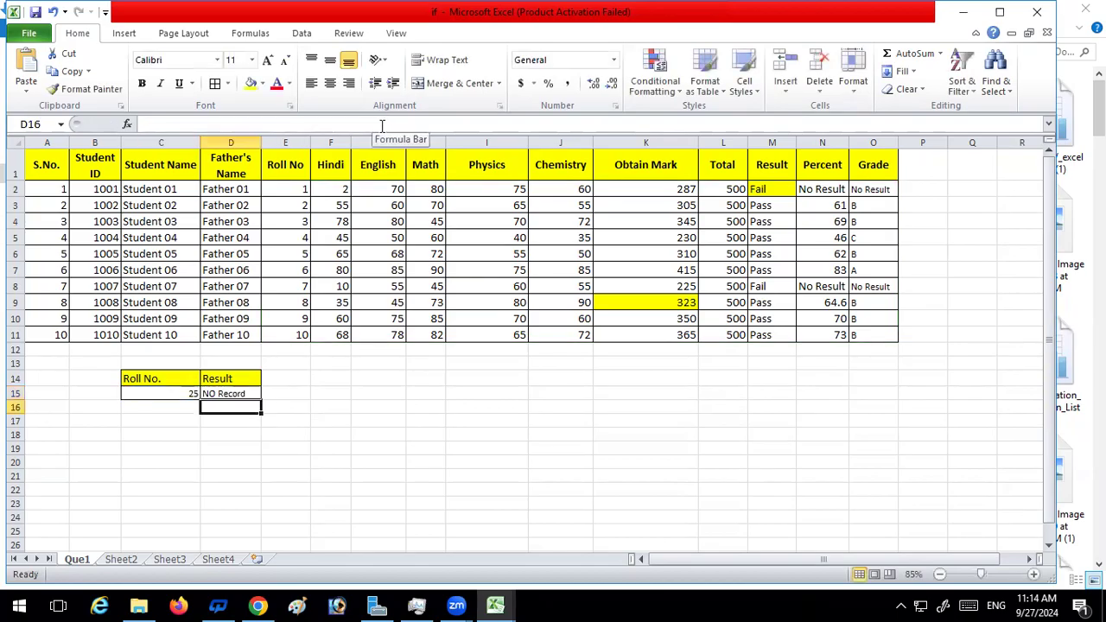
# Test the result lookup with an empty C15, then with roll numbers 1, 2 and 100
pyautogui.click(176, 393)
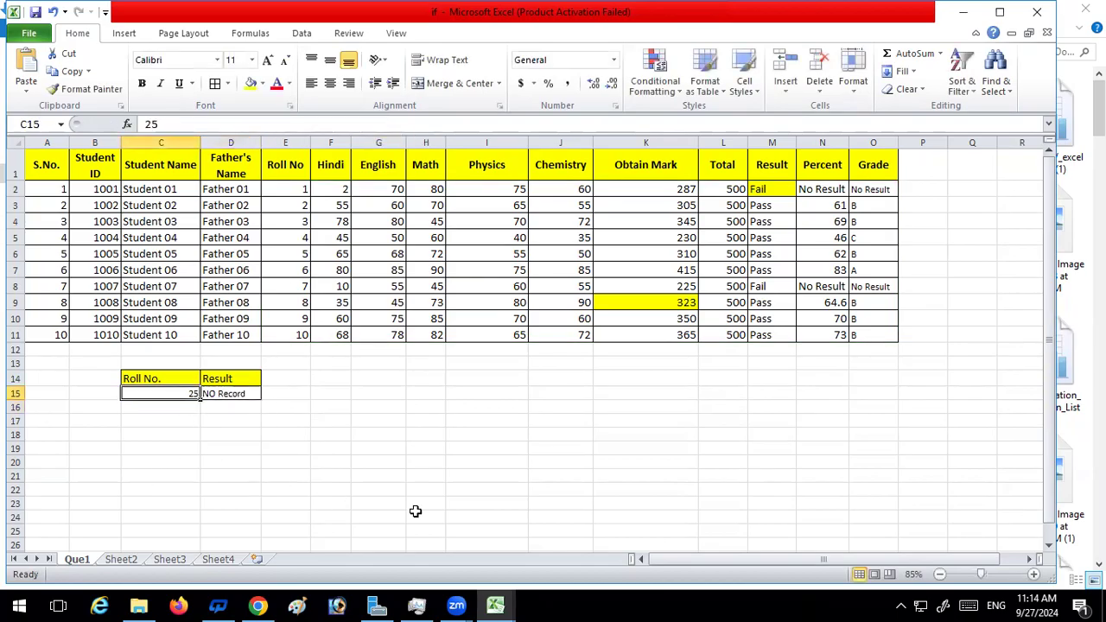
pyautogui.press('BackSpace')
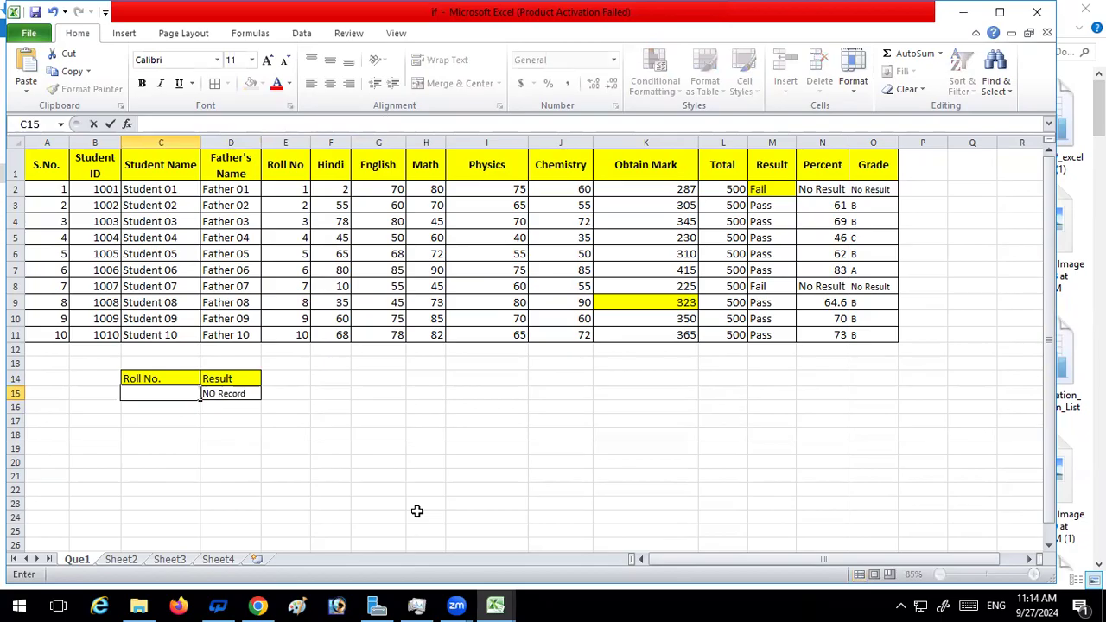
pyautogui.press('Return')
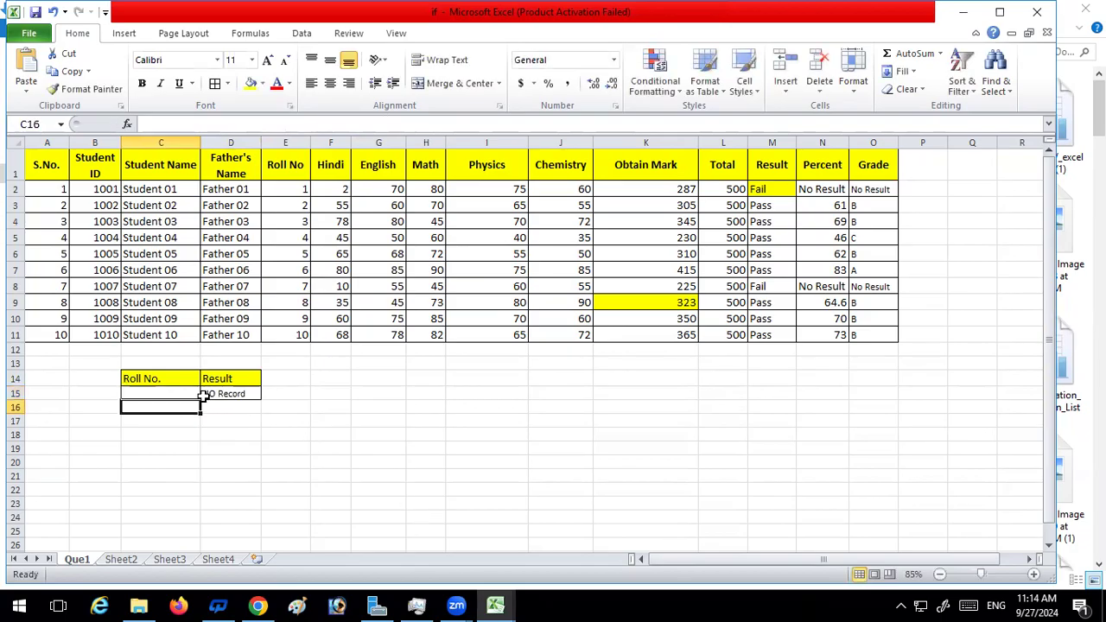
pyautogui.click(171, 396)
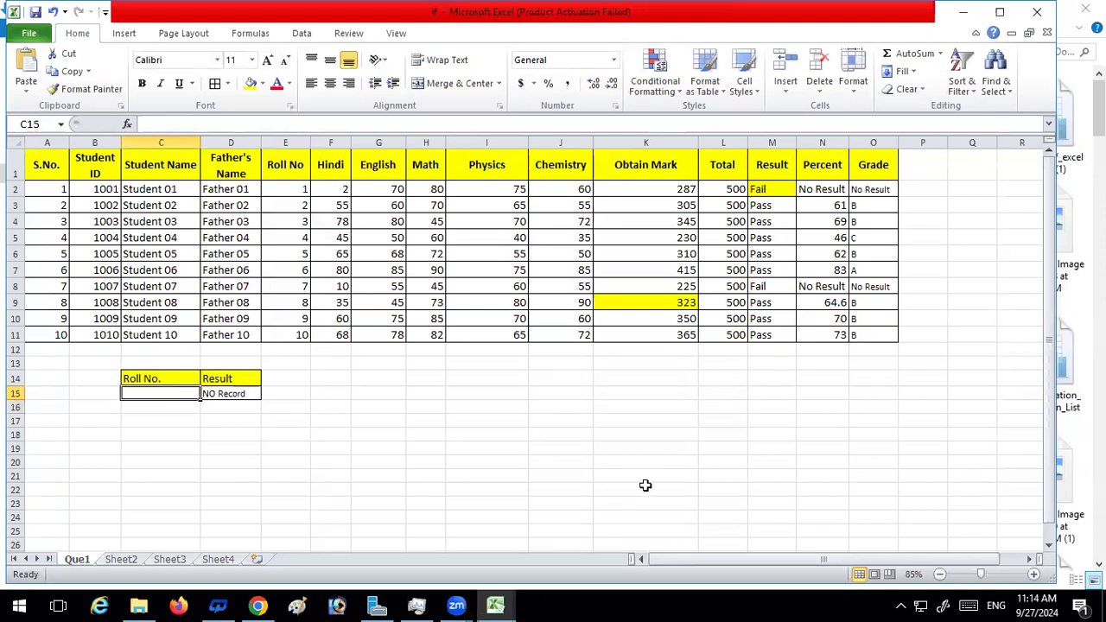
pyautogui.write('1')
pyautogui.press('Return')
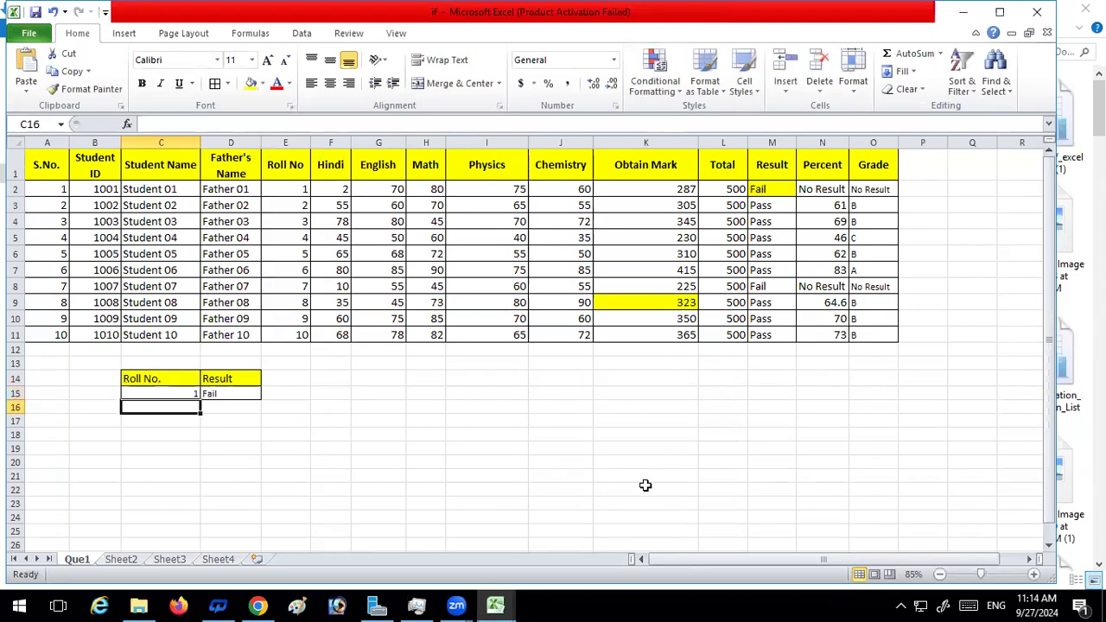
pyautogui.click(184, 391)
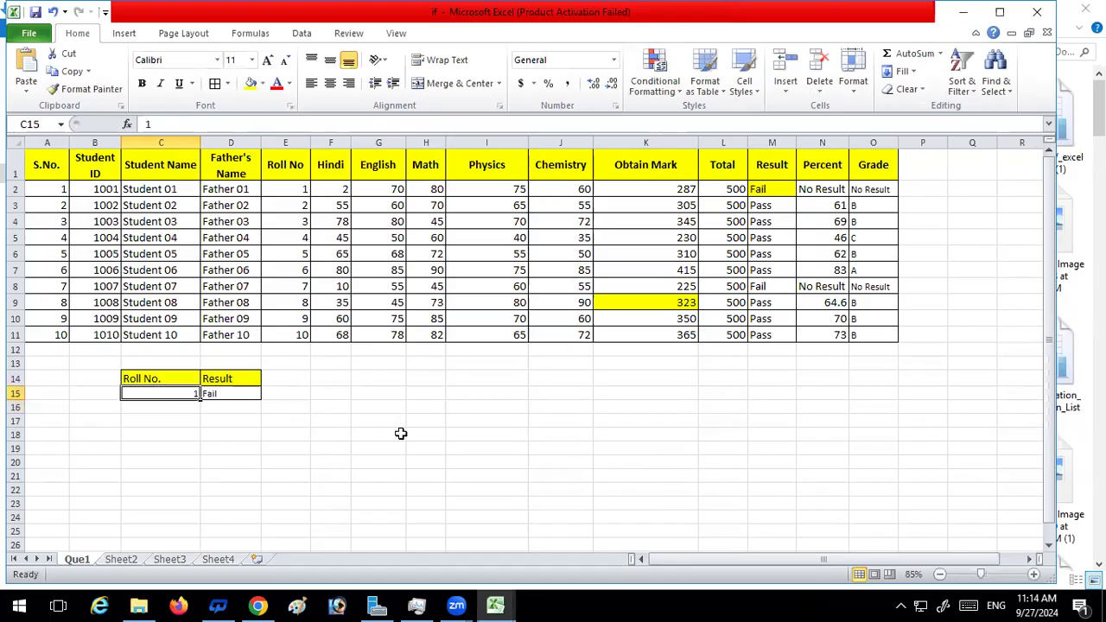
pyautogui.write('2')
pyautogui.press('Return')
pyautogui.click(194, 392)
pyautogui.write('100')
pyautogui.press('Return')
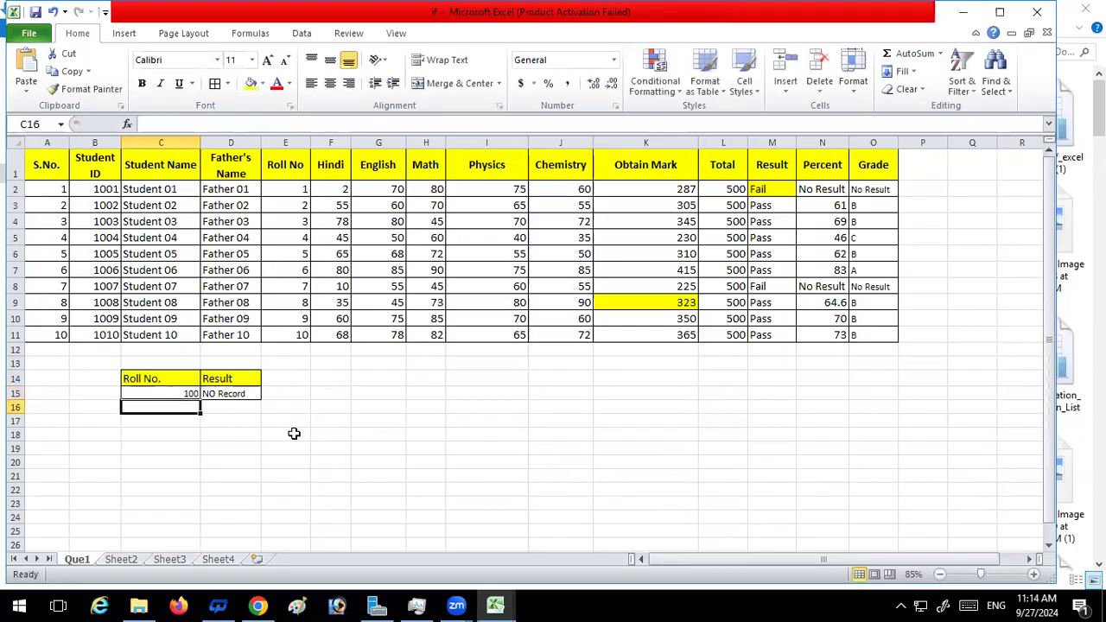
# Clear the test roll number from C15
pyautogui.click(184, 392)
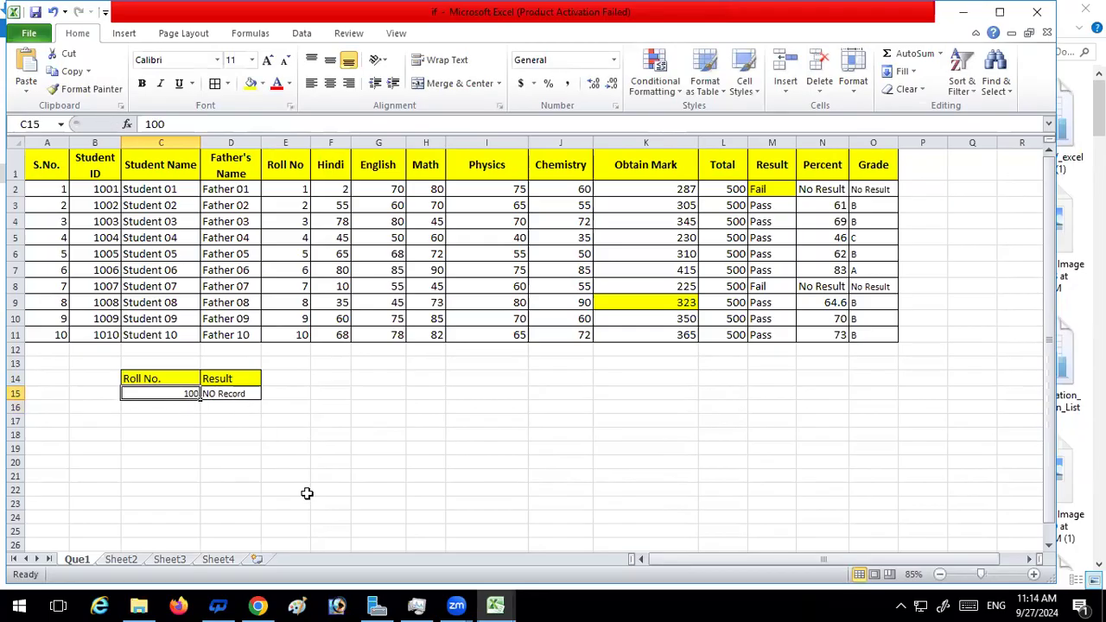
pyautogui.press('BackSpace')
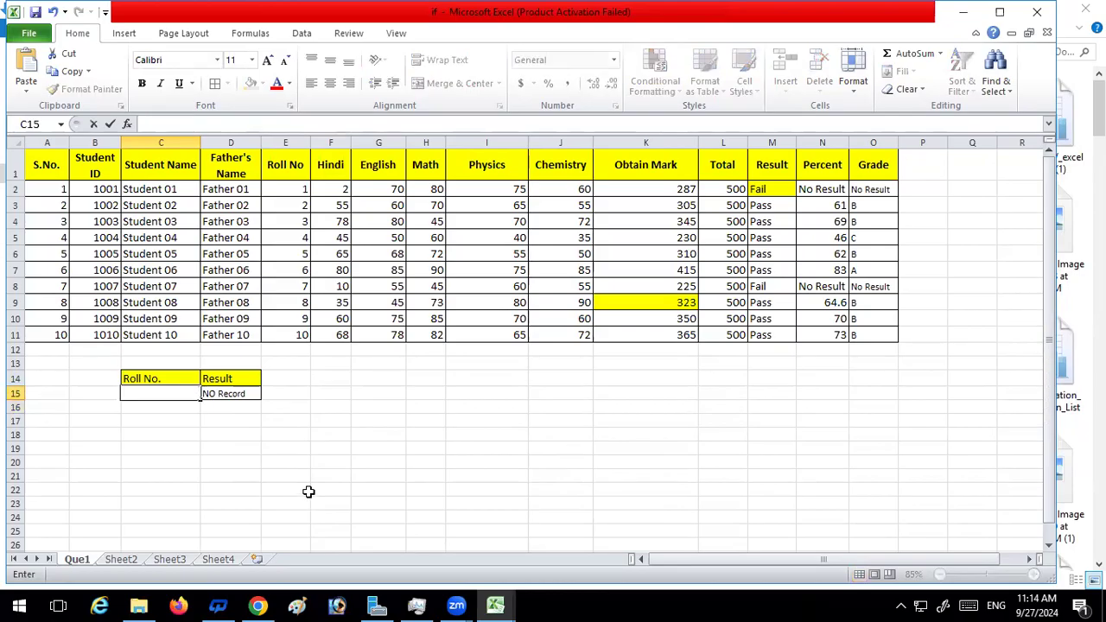
pyautogui.press('Return')
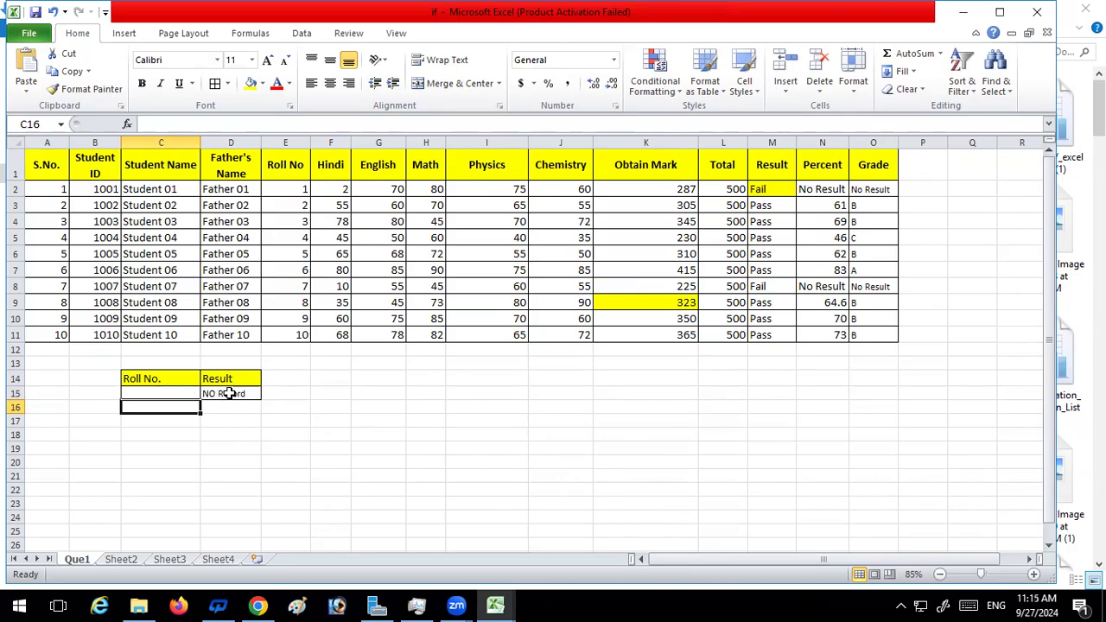
# Check the blank-cell formula note on Sheet4, then insert the IF function before IFERROR in the D15 formula on Que1
pyautogui.click(206, 562)
pyautogui.click(337, 418)
pyautogui.scroll(-2, 382, 415)
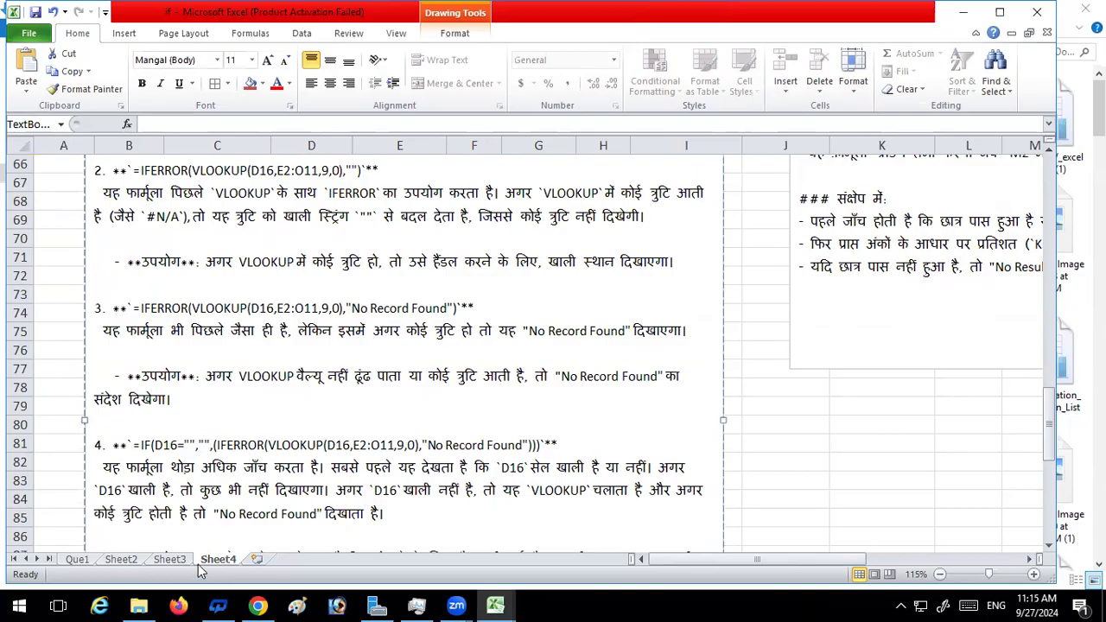
pyautogui.click(80, 560)
pyautogui.click(226, 392)
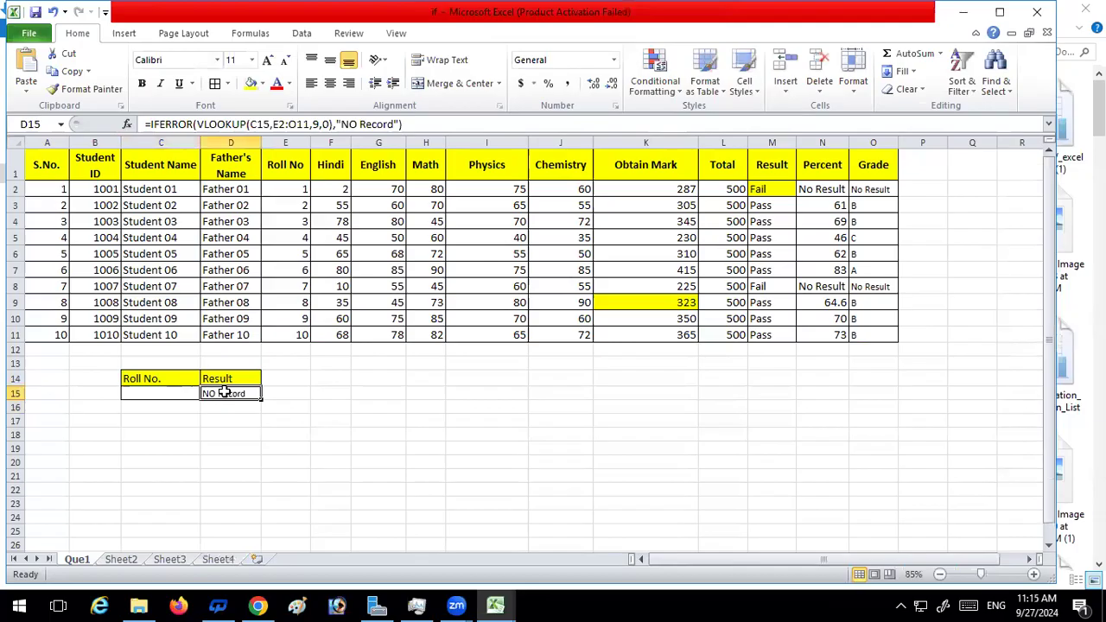
pyautogui.click(148, 124)
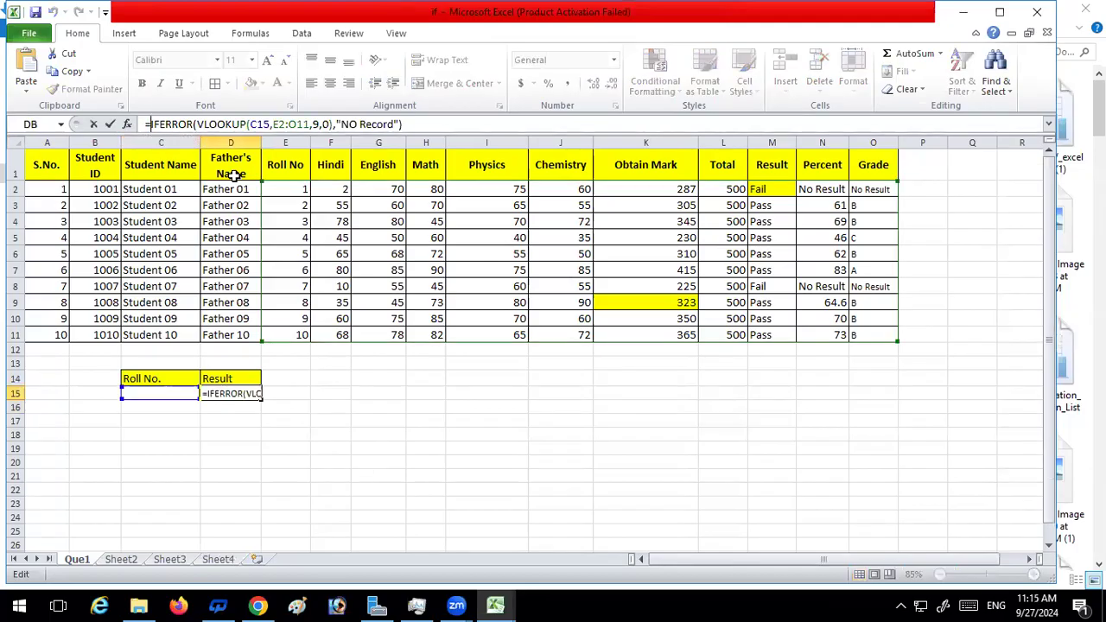
pyautogui.write('if')
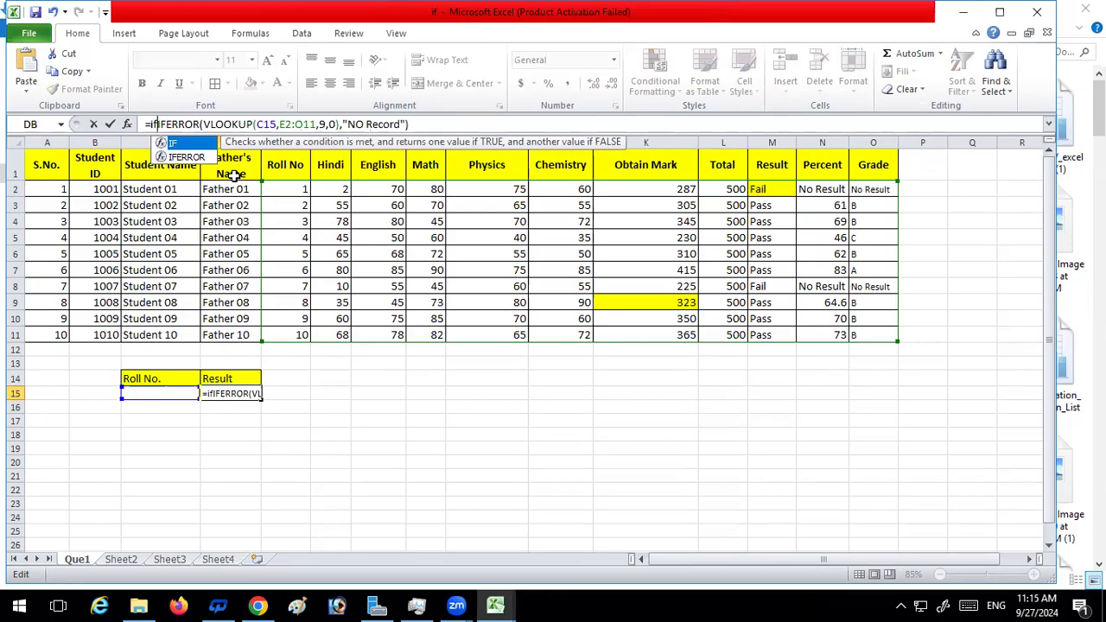
pyautogui.press('Tab')
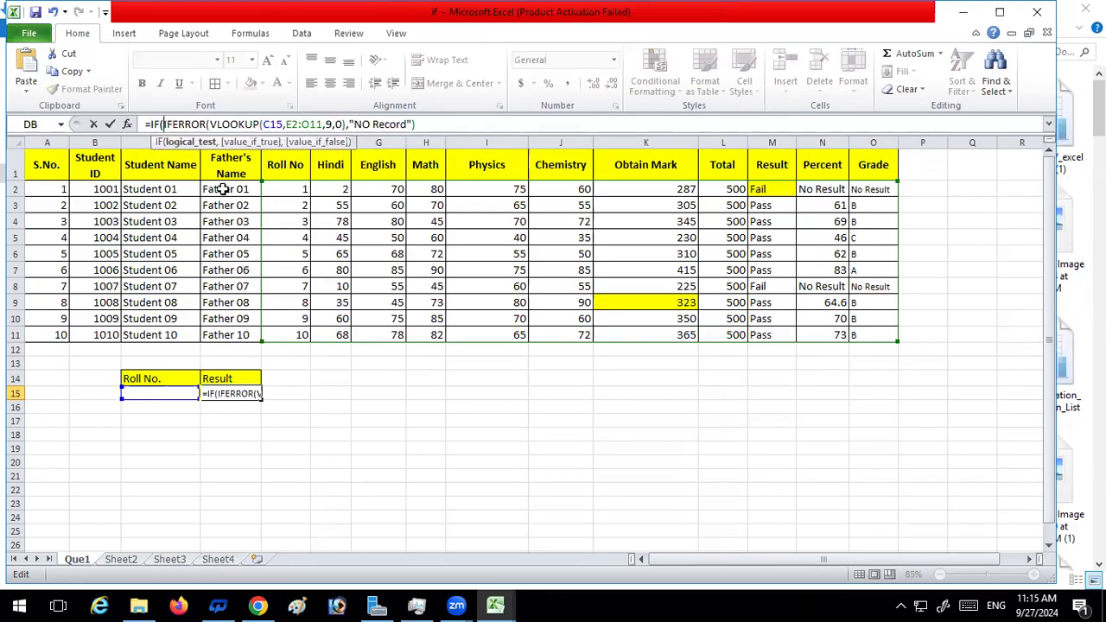
# Give the IF in D15 the logical test C15="" and an empty string "" as the value if true
pyautogui.click(146, 393)
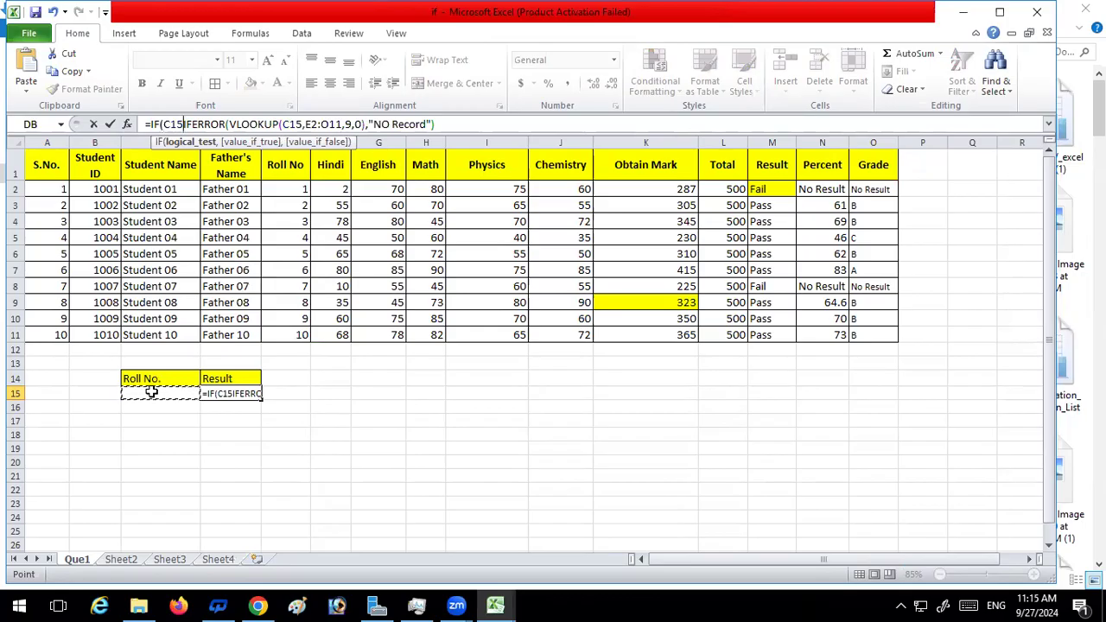
pyautogui.write('=')
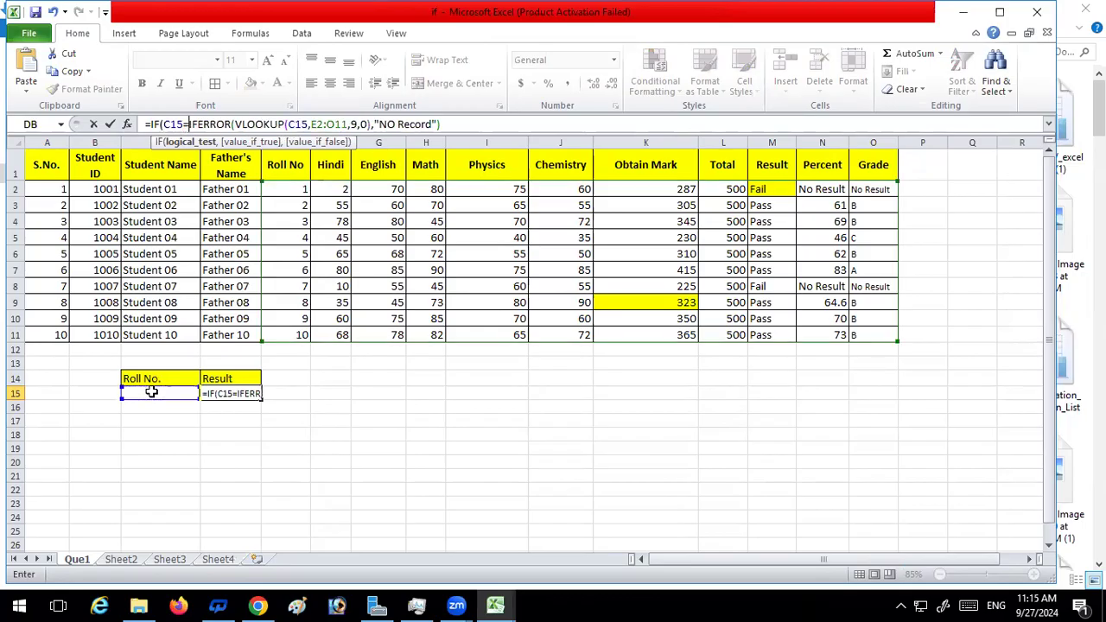
pyautogui.write('""')
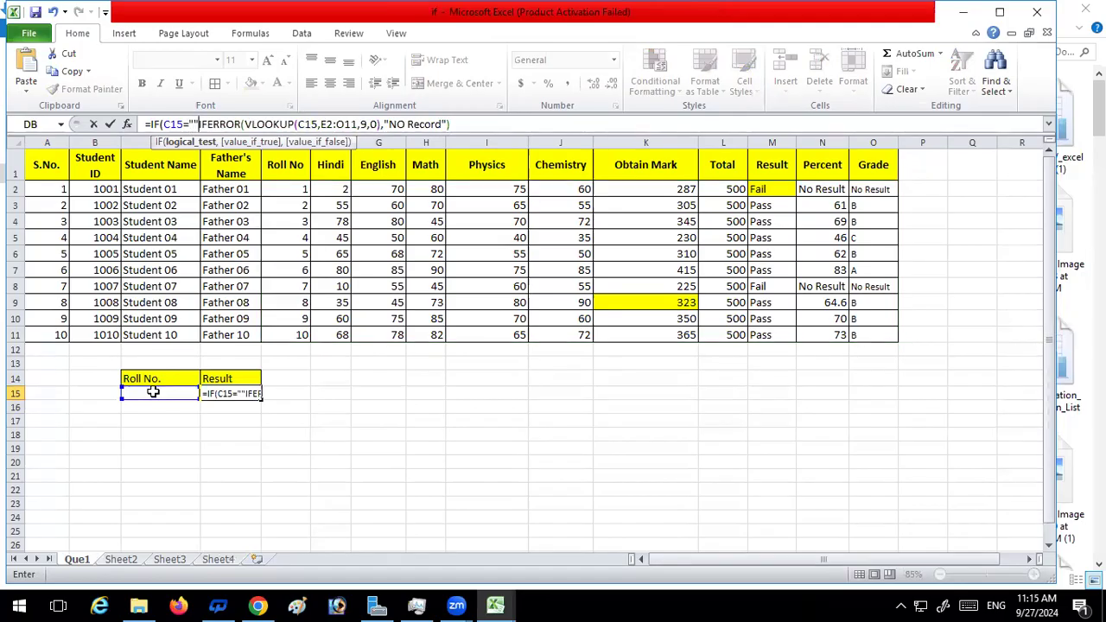
pyautogui.write(',')
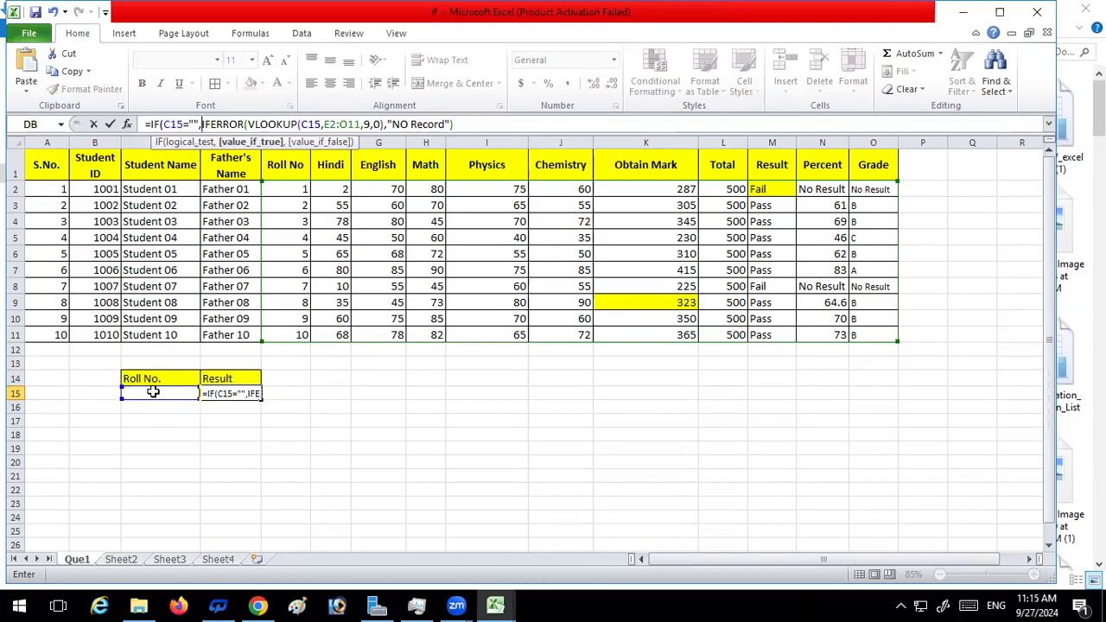
pyautogui.write('""')
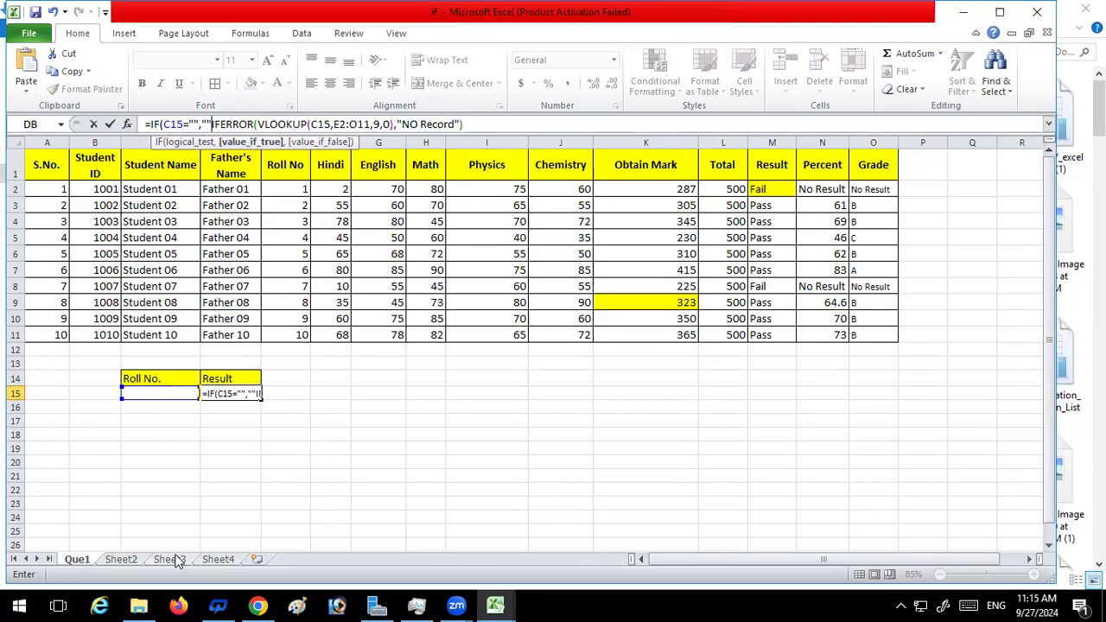
# Try to enter the D15 formula, then delete the Sheet4 reference inserted into it while checking the notes
pyautogui.press('Return')
pyautogui.click(585, 361)
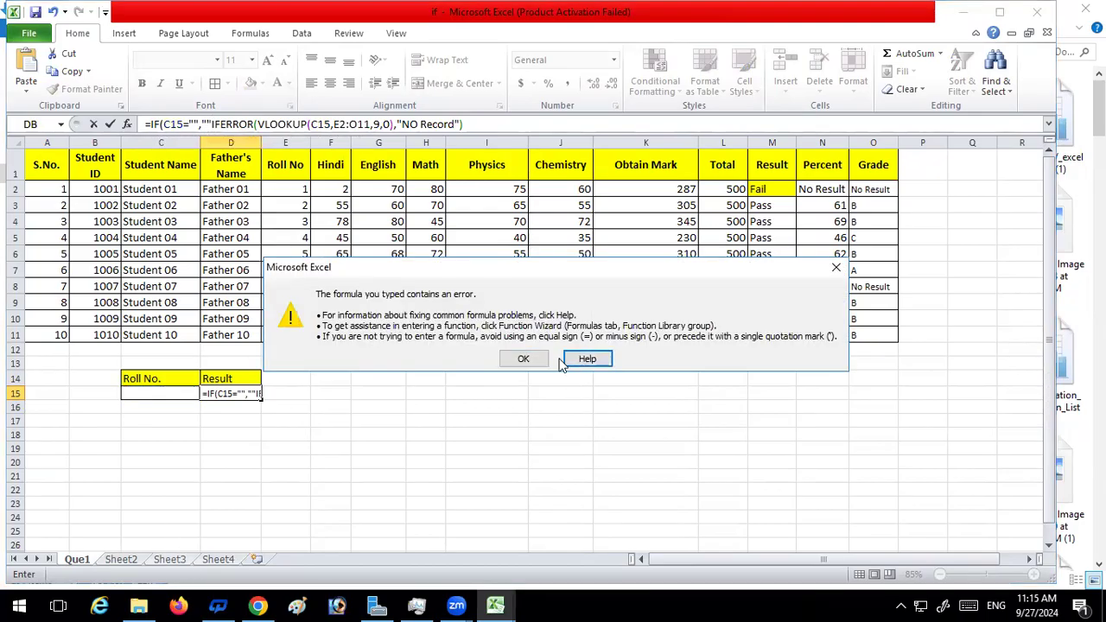
pyautogui.click(524, 359)
pyautogui.click(219, 560)
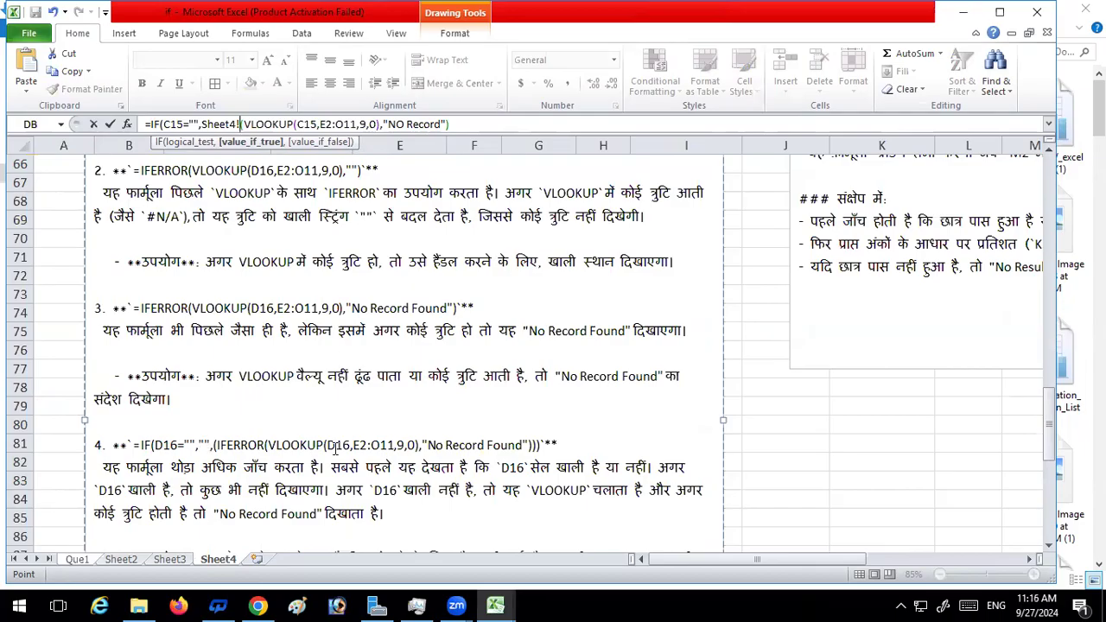
pyautogui.click(76, 559)
pyautogui.press('BackSpace')
pyautogui.press('BackSpace')
pyautogui.press('BackSpace')
pyautogui.press('BackSpace')
pyautogui.press('BackSpace')
pyautogui.press('BackSpace')
pyautogui.press('BackSpace')
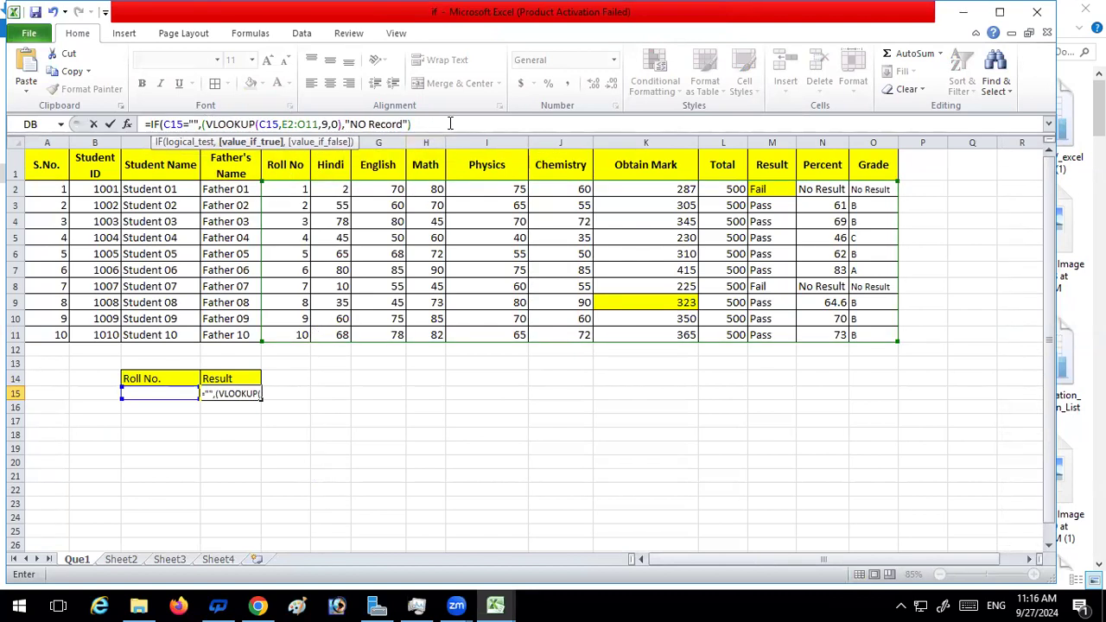
# Insert "" as the IF's value if true in the D15 formula, close its parenthesis and try to enter it
pyautogui.write('"')
pyautogui.click(201, 124)
pyautogui.write('"",')
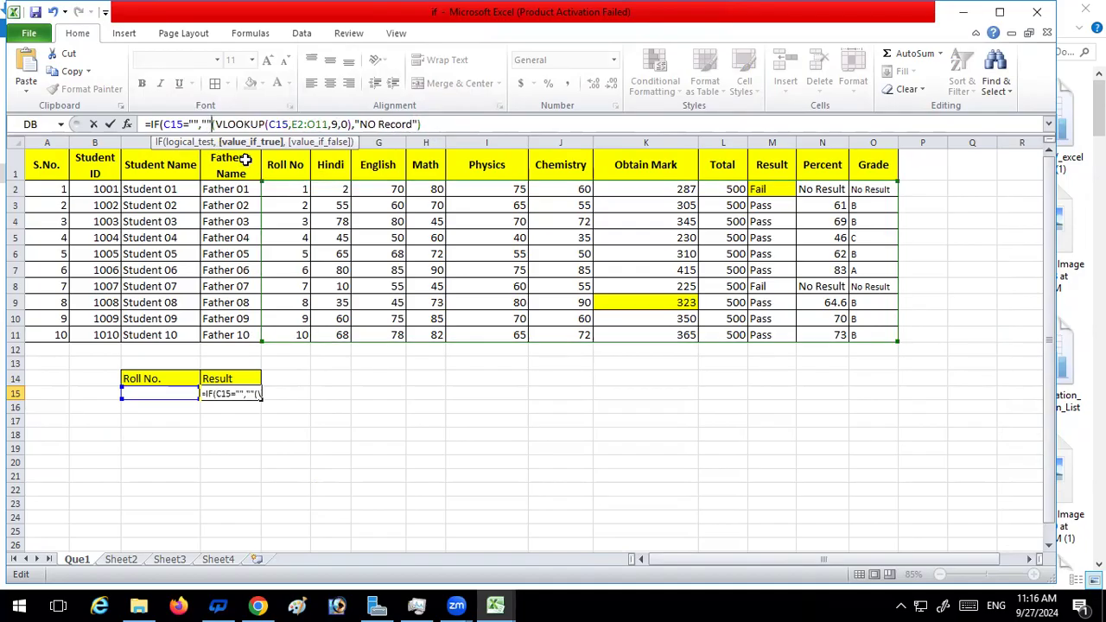
pyautogui.write(',')
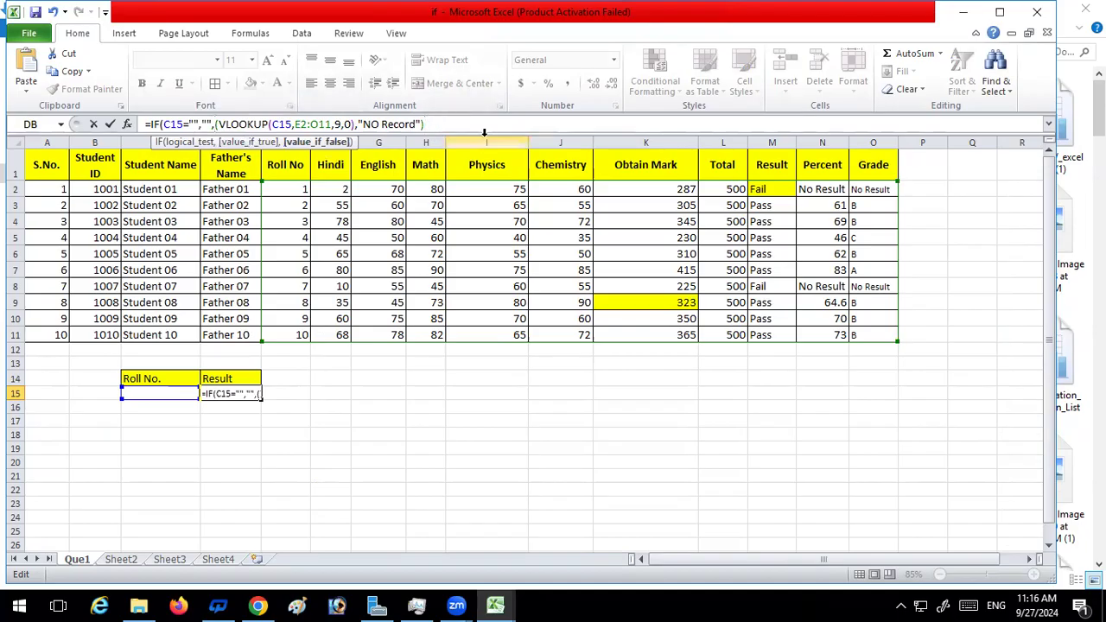
pyautogui.write(')')
pyautogui.press('Return')
pyautogui.click(518, 360)
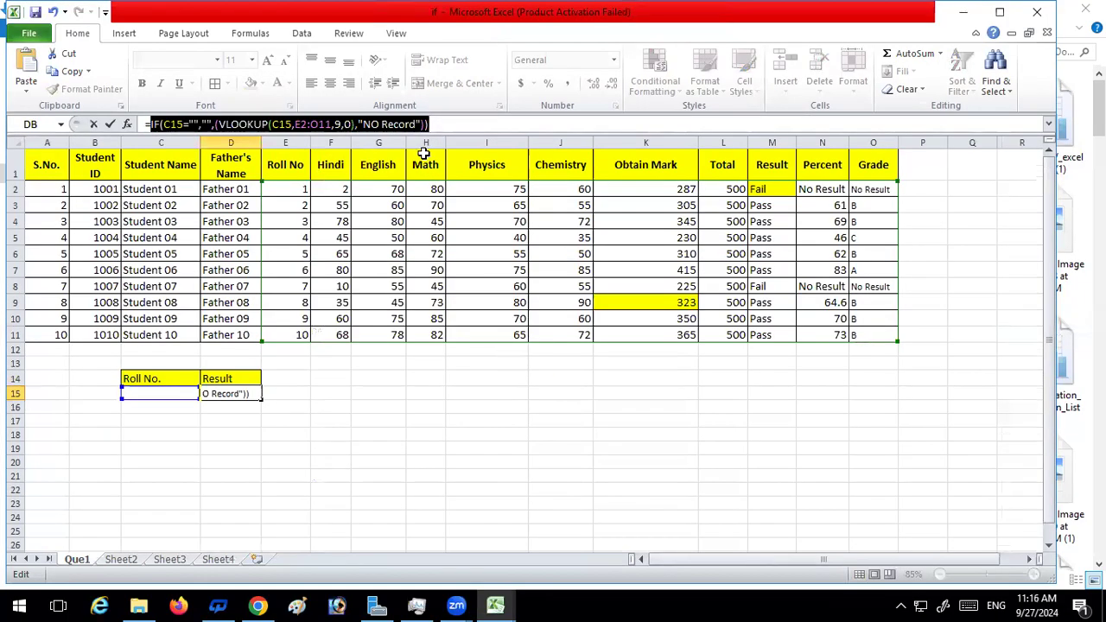
# Check the blank-cell formula note on Sheet4, then try to enter the D15 formula from Que1 again
pyautogui.click(199, 125)
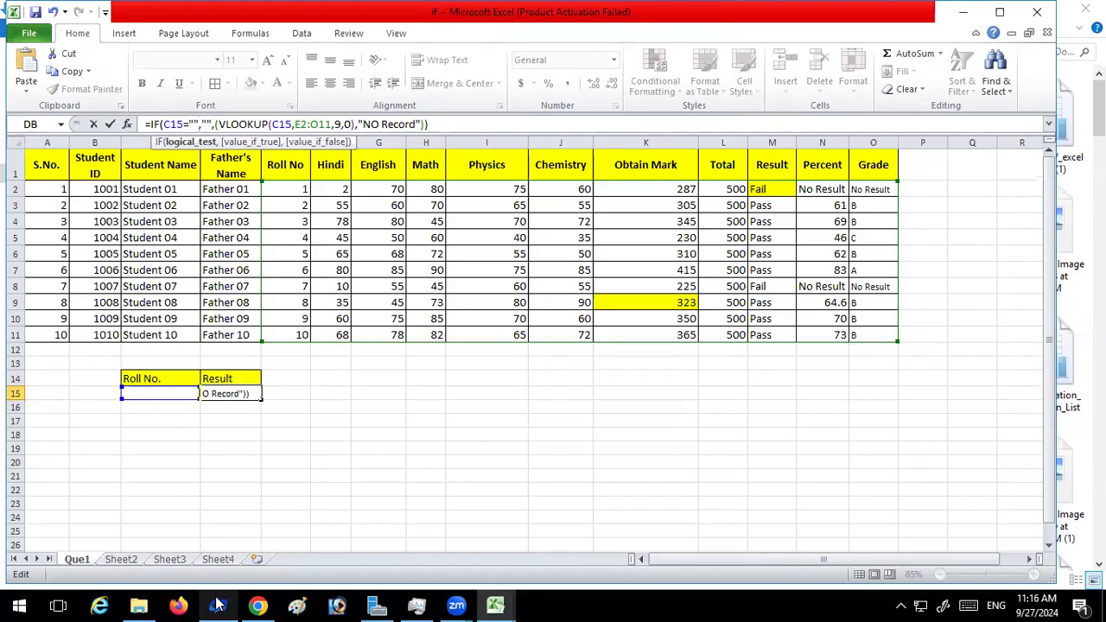
pyautogui.click(216, 125)
pyautogui.click(217, 559)
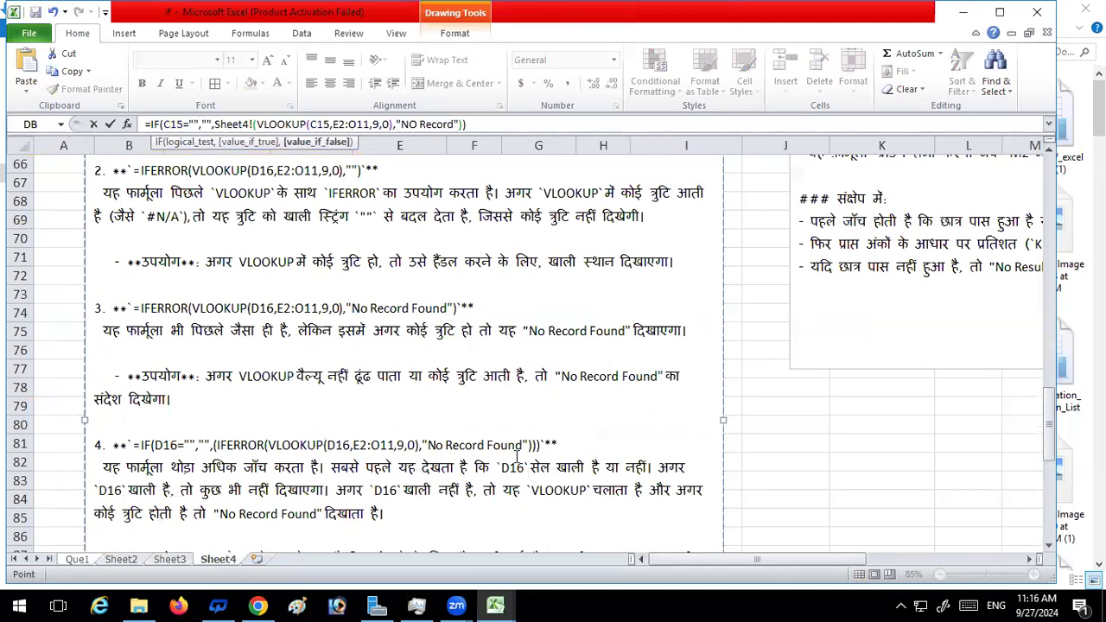
pyautogui.click(79, 560)
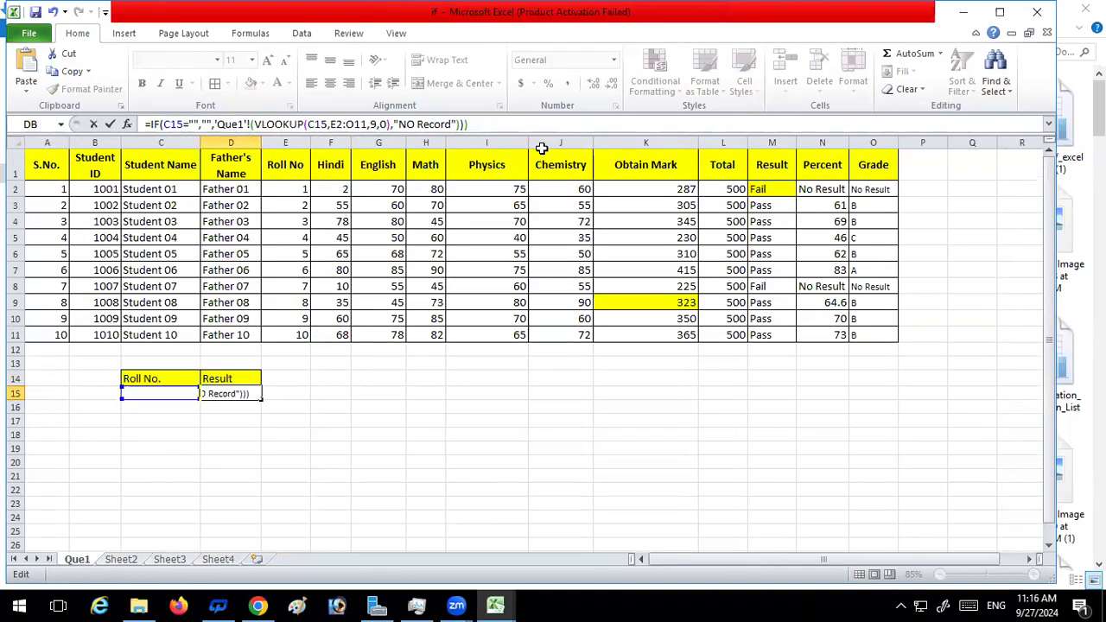
pyautogui.press('Return')
pyautogui.click(524, 360)
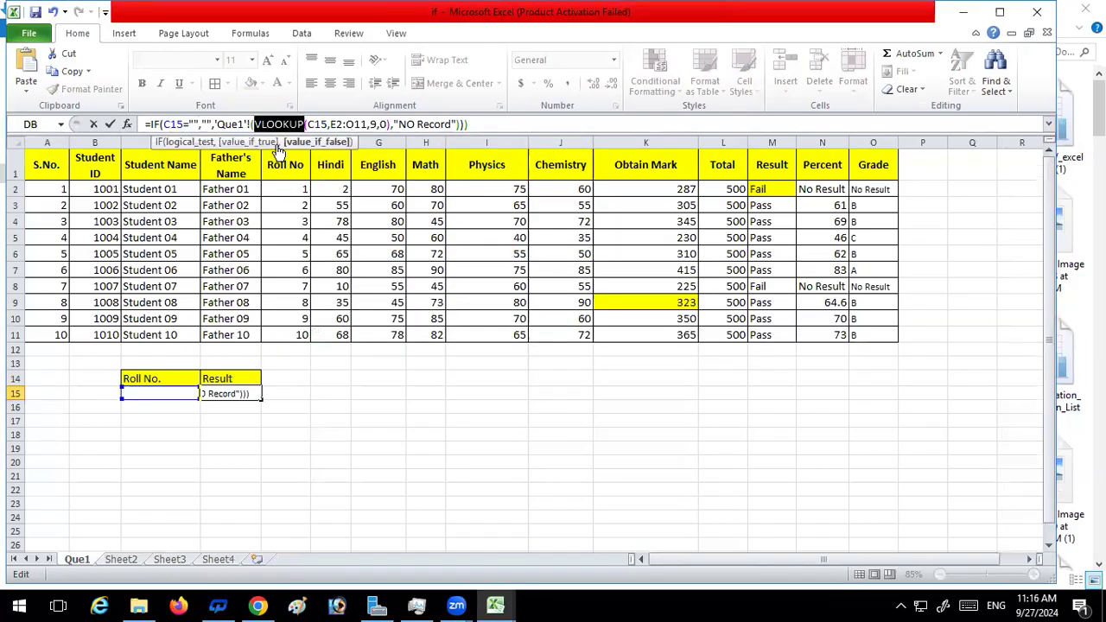
# Delete the stray 'Que1'! reference before VLOOKUP in the D15 formula and try to enter it
pyautogui.click(255, 123)
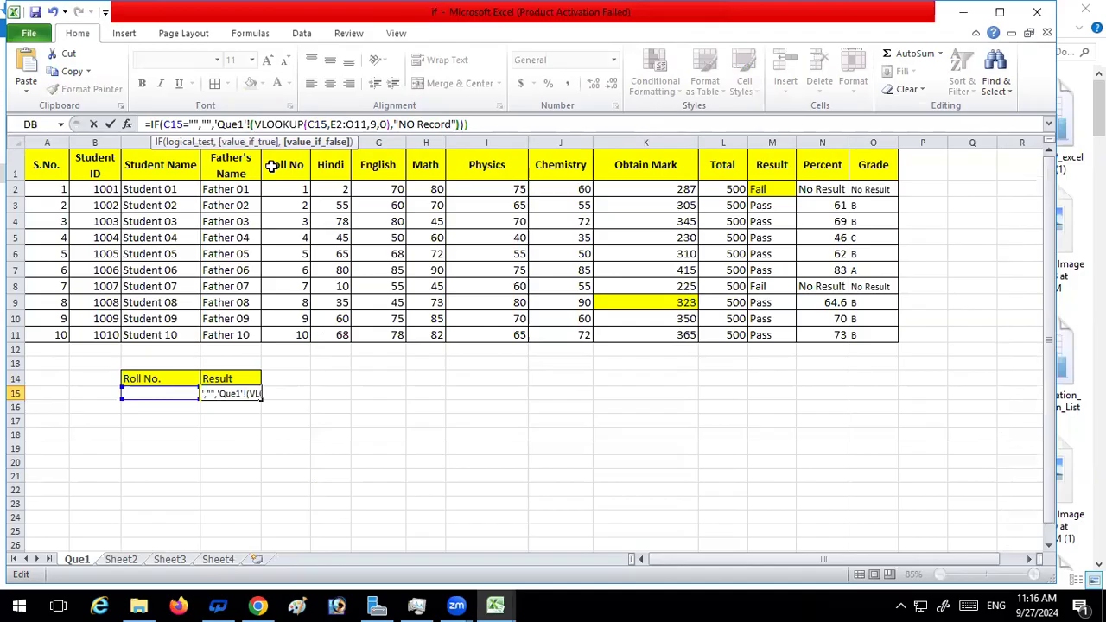
pyautogui.press('BackSpace')
pyautogui.press('BackSpace')
pyautogui.press('BackSpace')
pyautogui.press('BackSpace')
pyautogui.press('BackSpace')
pyautogui.press('BackSpace')
pyautogui.press('BackSpace')
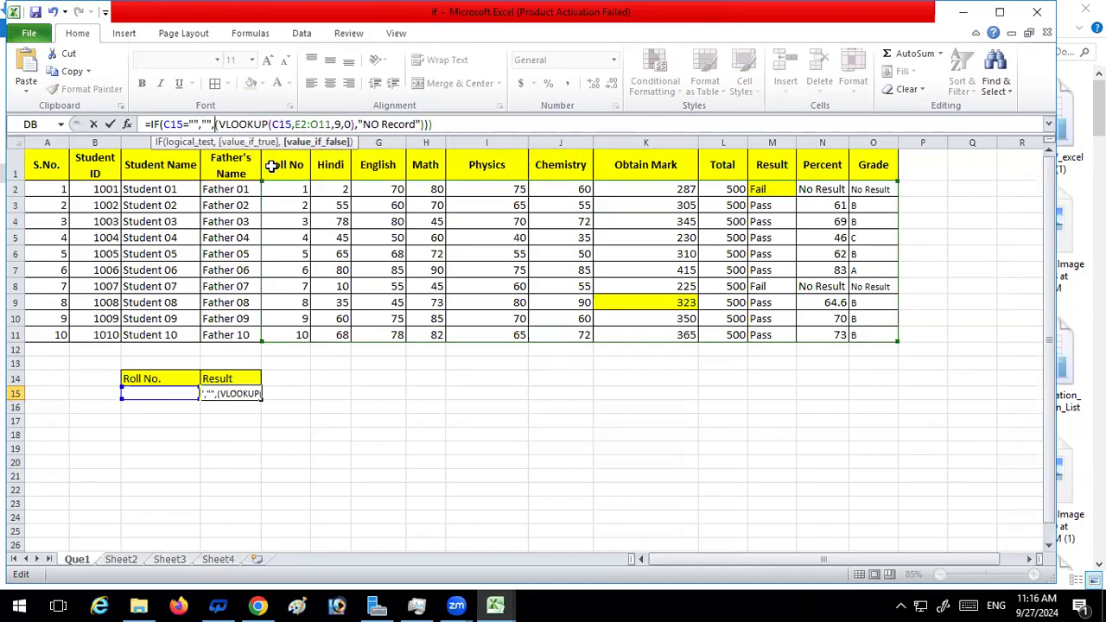
pyautogui.click(499, 128)
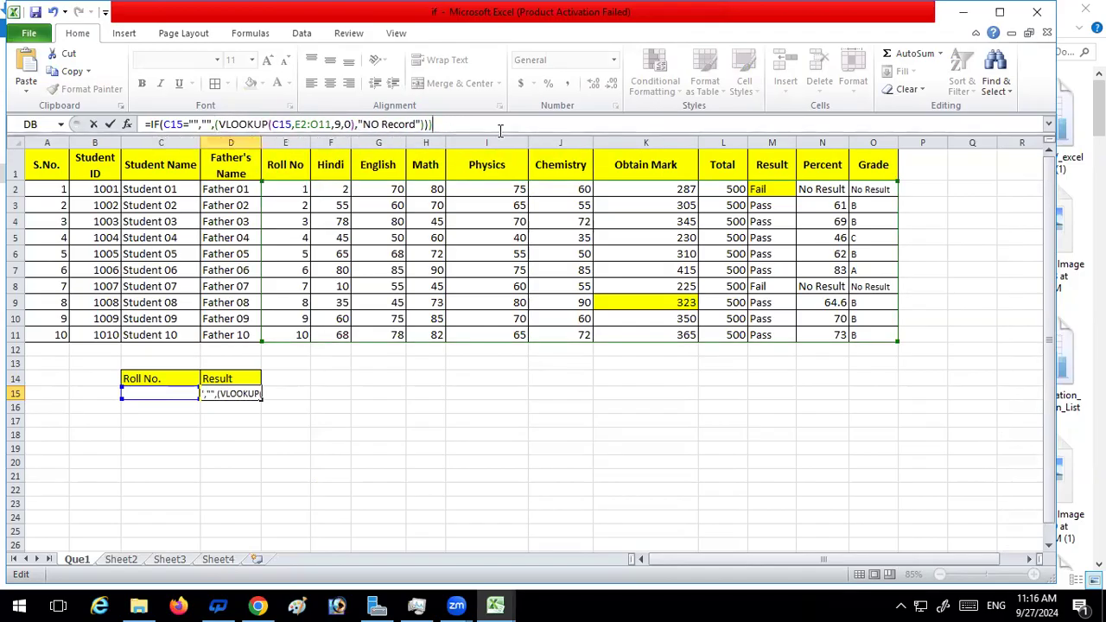
pyautogui.press('Return')
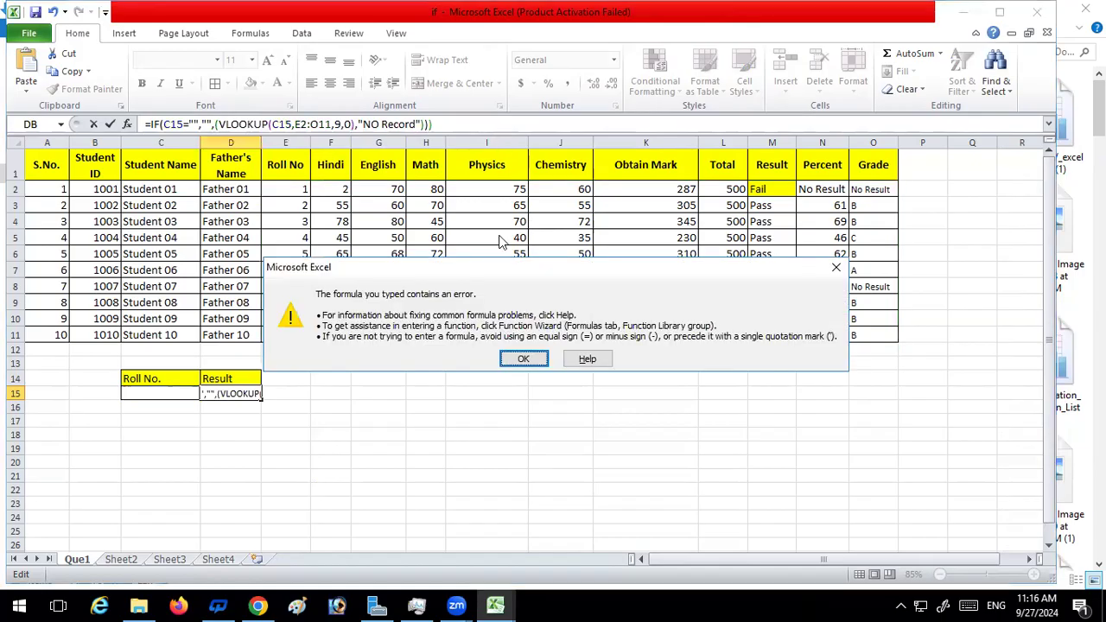
pyautogui.click(518, 358)
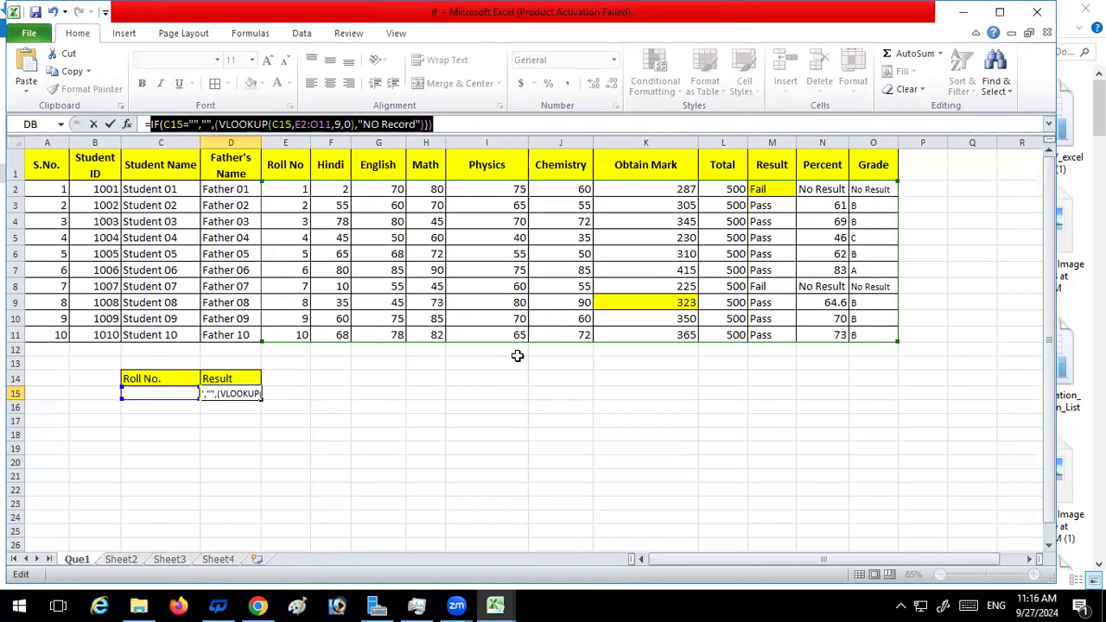
# Discard the pending edit of D15, including the accidental reference to D21
pyautogui.click(440, 446)
pyautogui.click(257, 476)
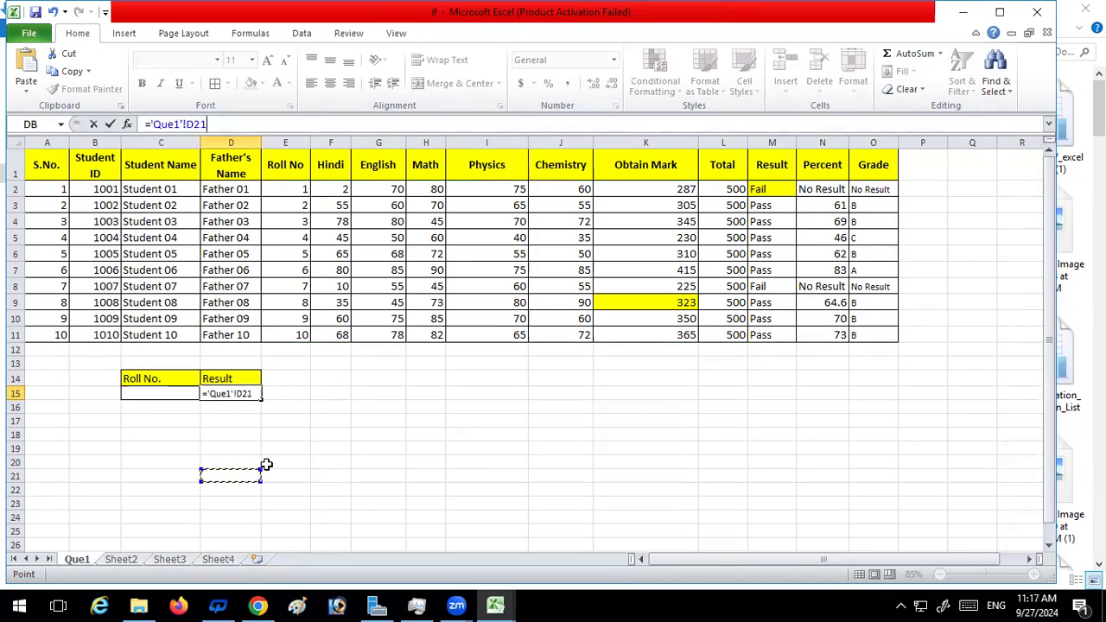
pyautogui.press('Escape')
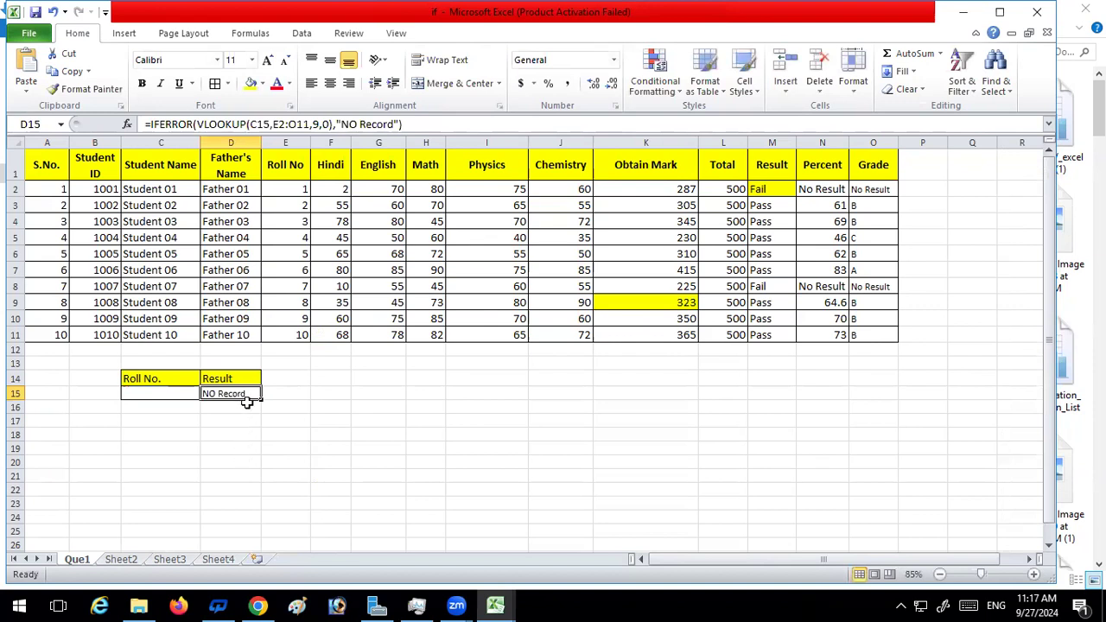
# Copy formula 4, the IF, IFERROR and VLOOKUP combination with "No Record Found", from the Sheet4 notes
pyautogui.click(221, 560)
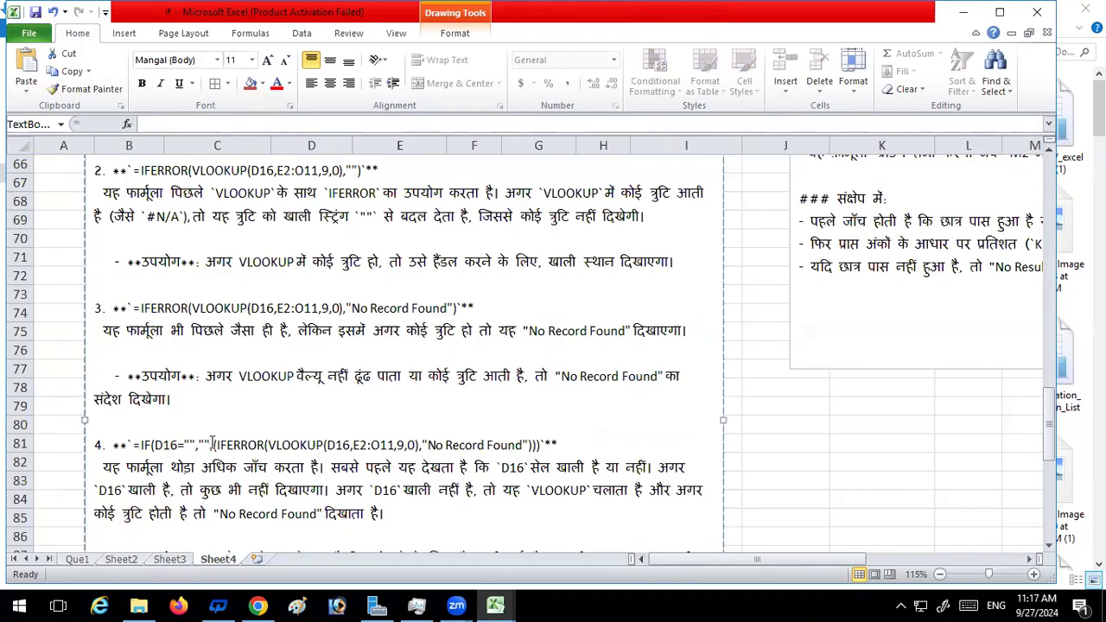
pyautogui.moveTo(135, 444); pyautogui.dragTo(218, 445)
pyautogui.click(136, 449)
pyautogui.click(248, 445)
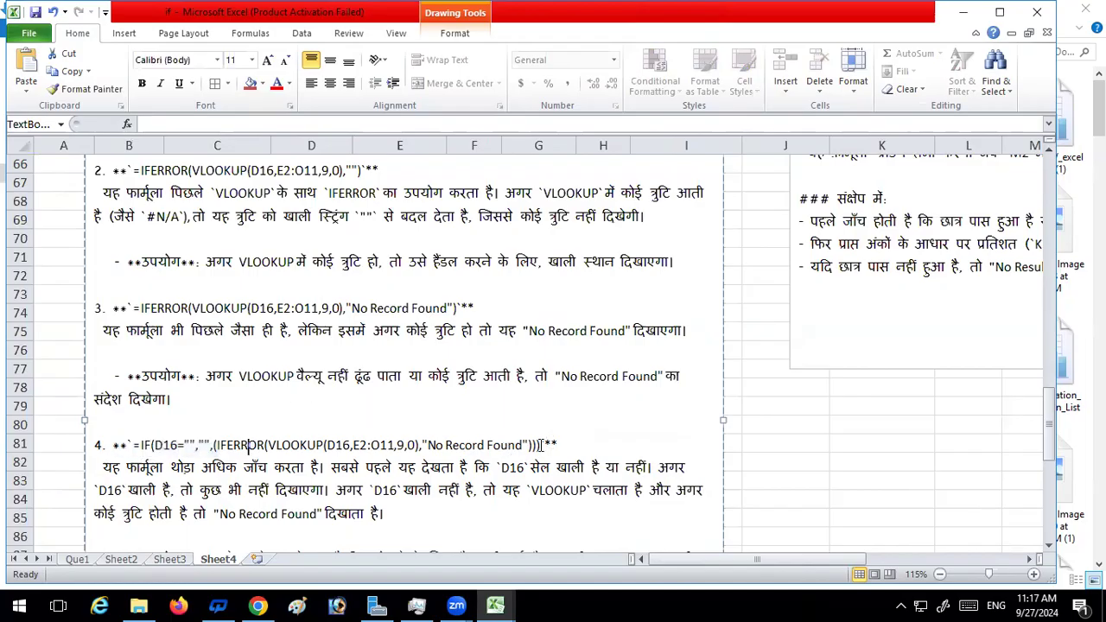
pyautogui.moveTo(543, 445); pyautogui.dragTo(113, 445)
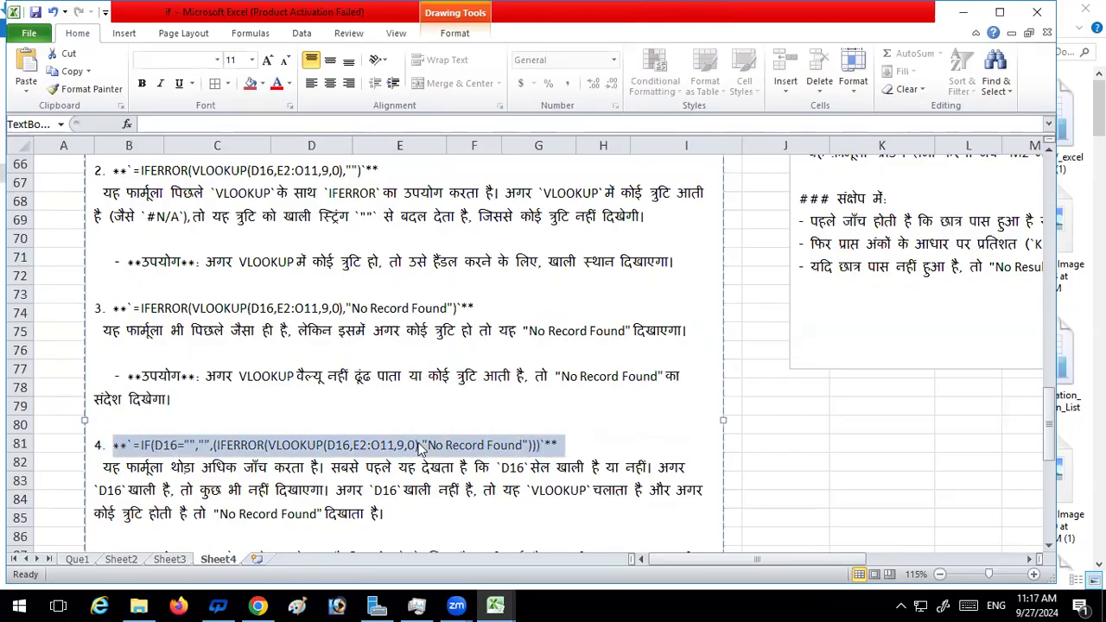
# Replace the D15 formula on Que1 with the copied note formula and delete the stray characters before its equals sign
pyautogui.click(87, 560)
pyautogui.click(210, 458)
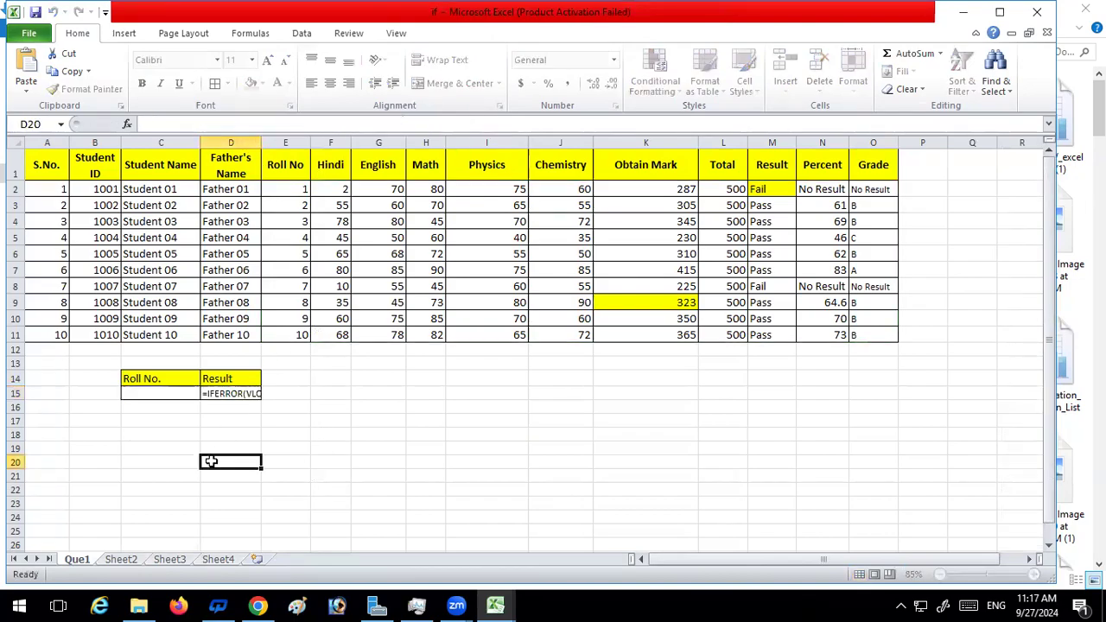
pyautogui.click(234, 393)
pyautogui.moveTo(432, 123); pyautogui.dragTo(117, 126)
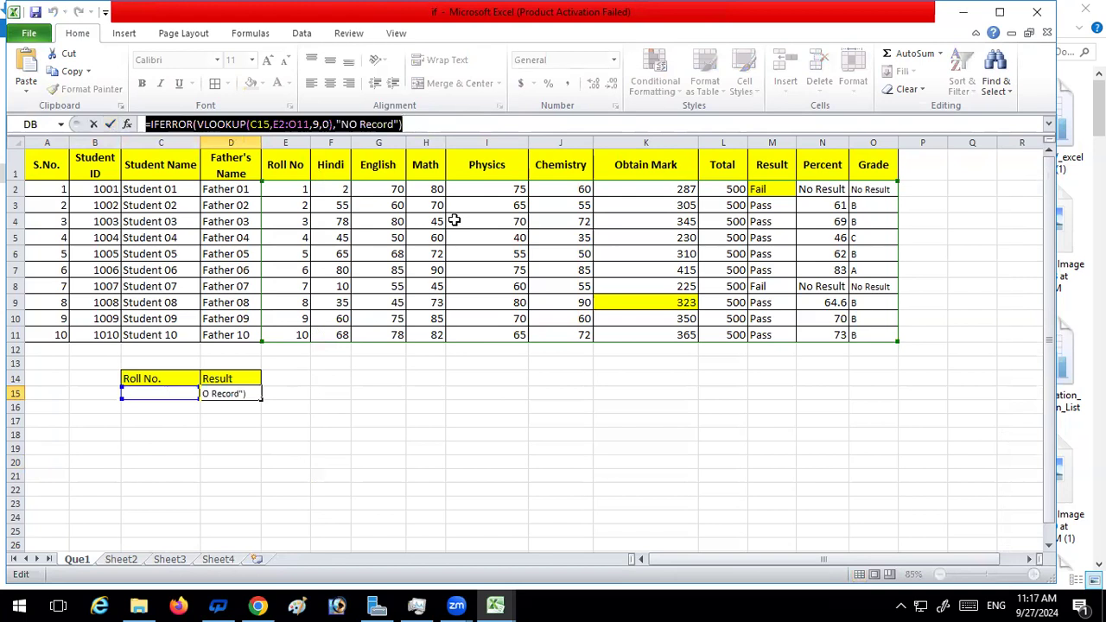
pyautogui.hotkey('ctrl', 'v')
pyautogui.click(156, 124)
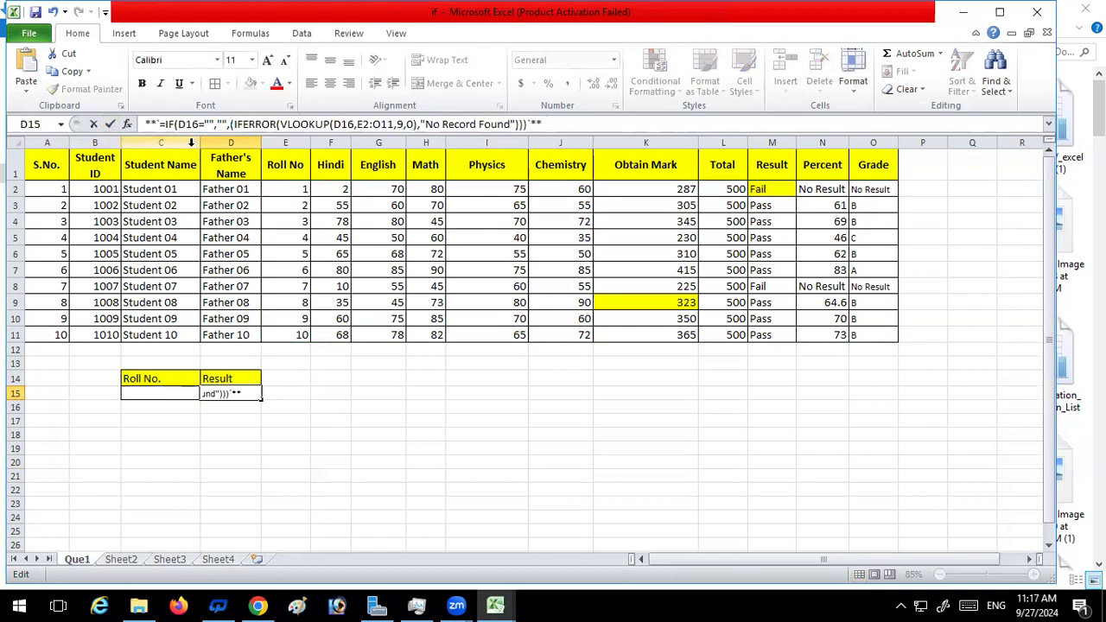
pyautogui.press('BackSpace')
pyautogui.press('BackSpace')
pyautogui.press('BackSpace')
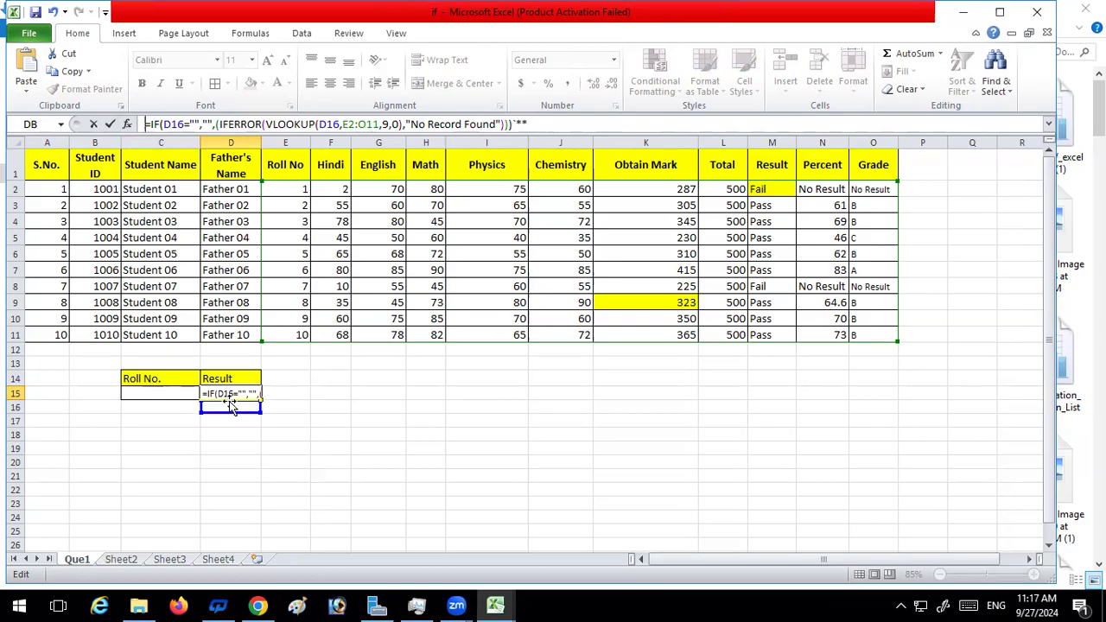
# Point the IF's logical test in D15 to C15, remove the trailing `** characters and enter the formula
pyautogui.click(182, 124)
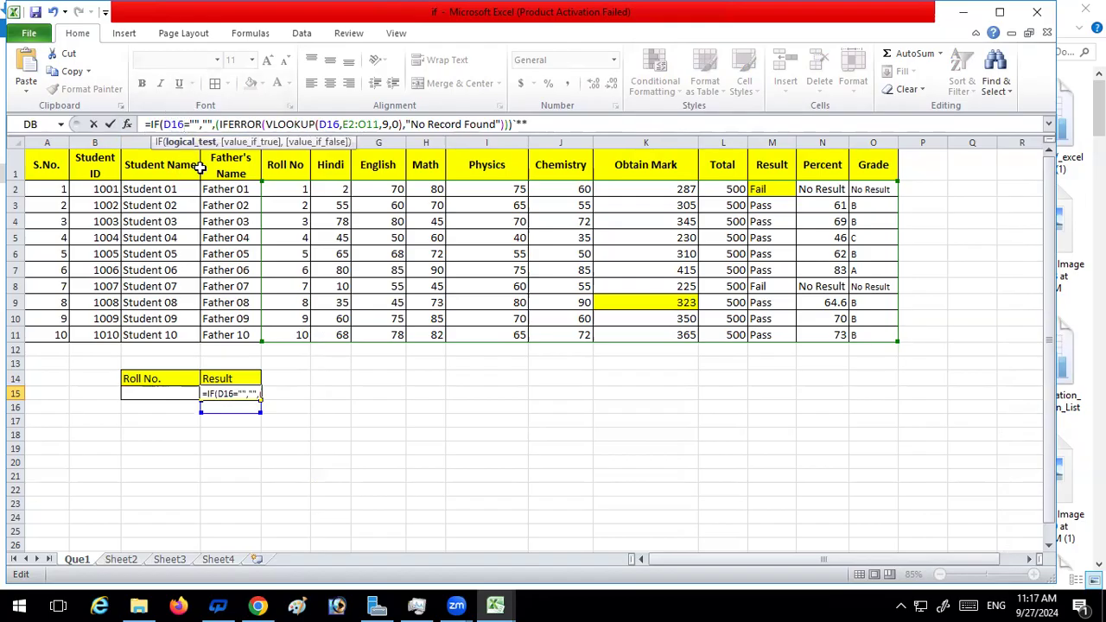
pyautogui.press('BackSpace')
pyautogui.press('BackSpace')
pyautogui.press('BackSpace')
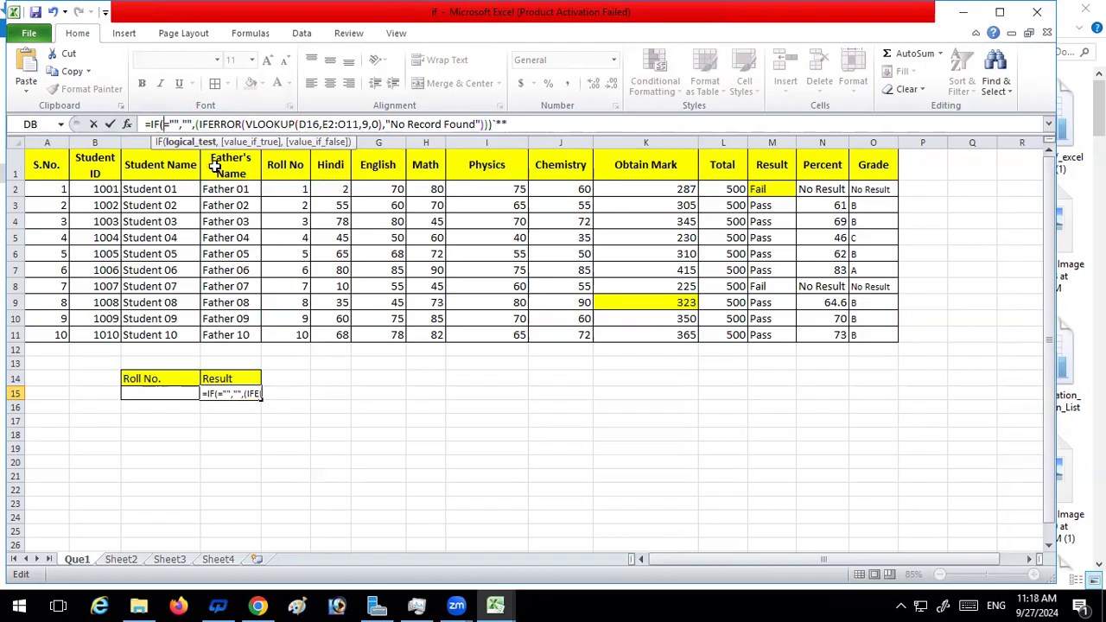
pyautogui.click(149, 392)
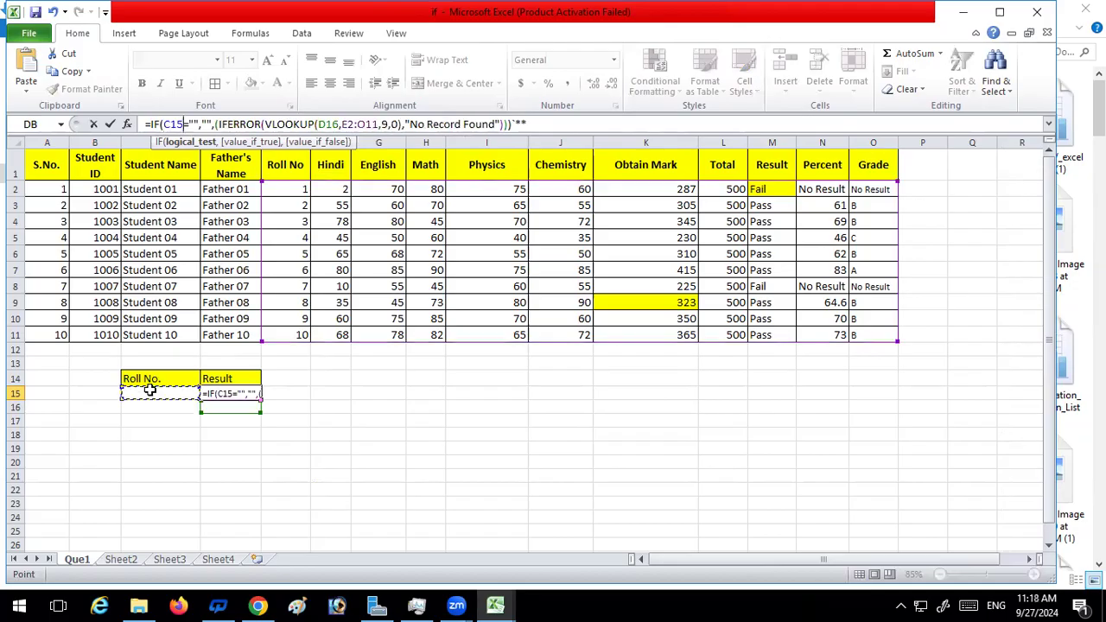
pyautogui.click(608, 124)
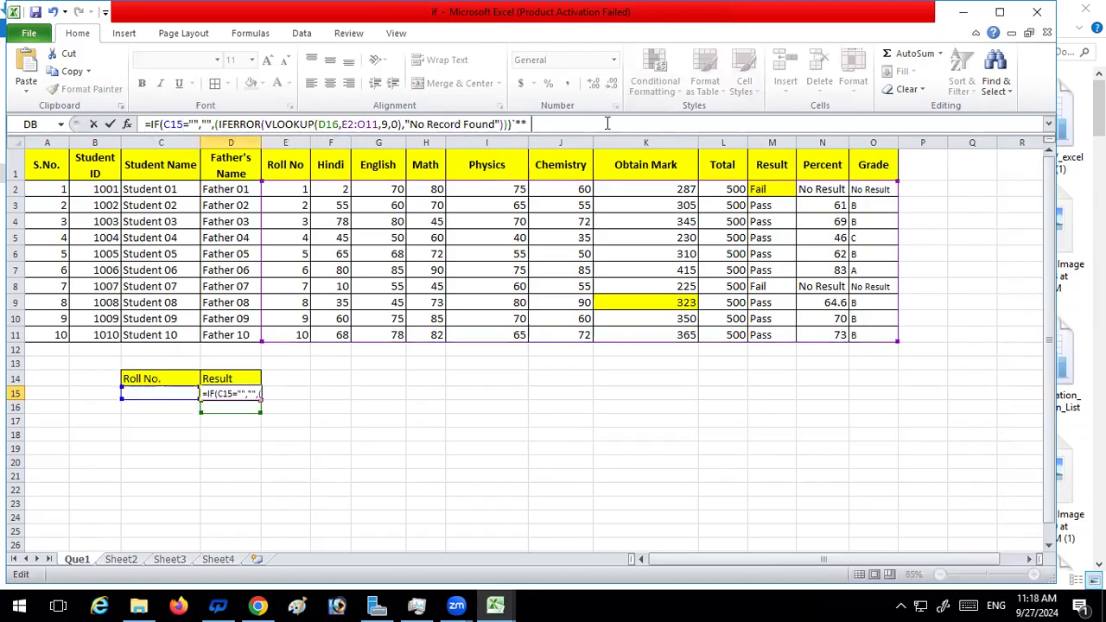
pyautogui.click(608, 124)
pyautogui.press('Return')
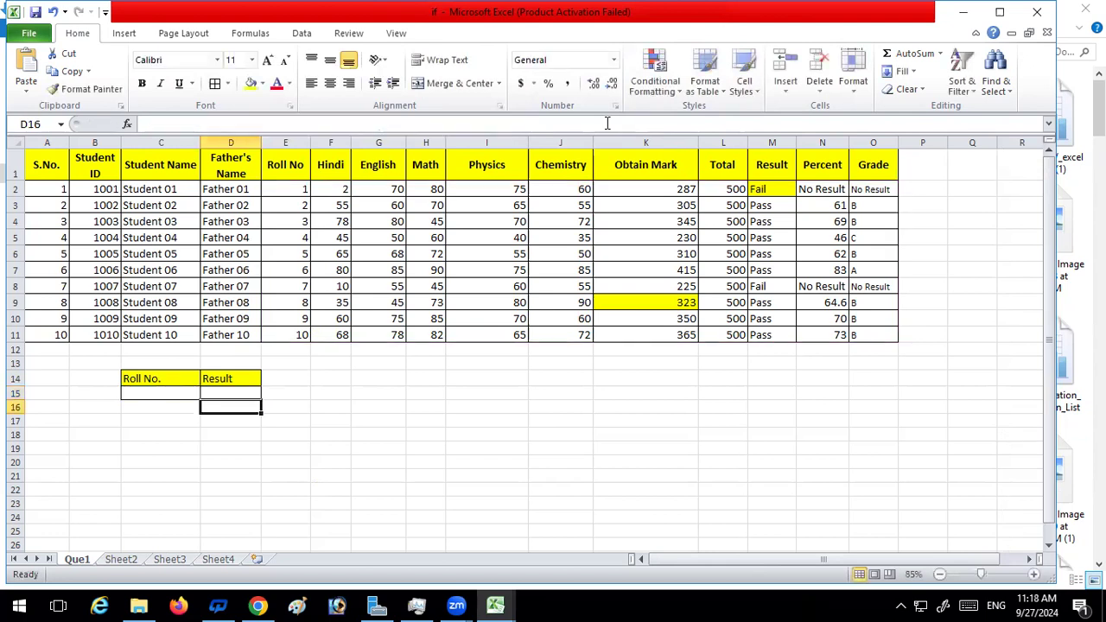
# Test the lookup with roll number 1 in C15 and inspect the formula in D15
pyautogui.click(156, 390)
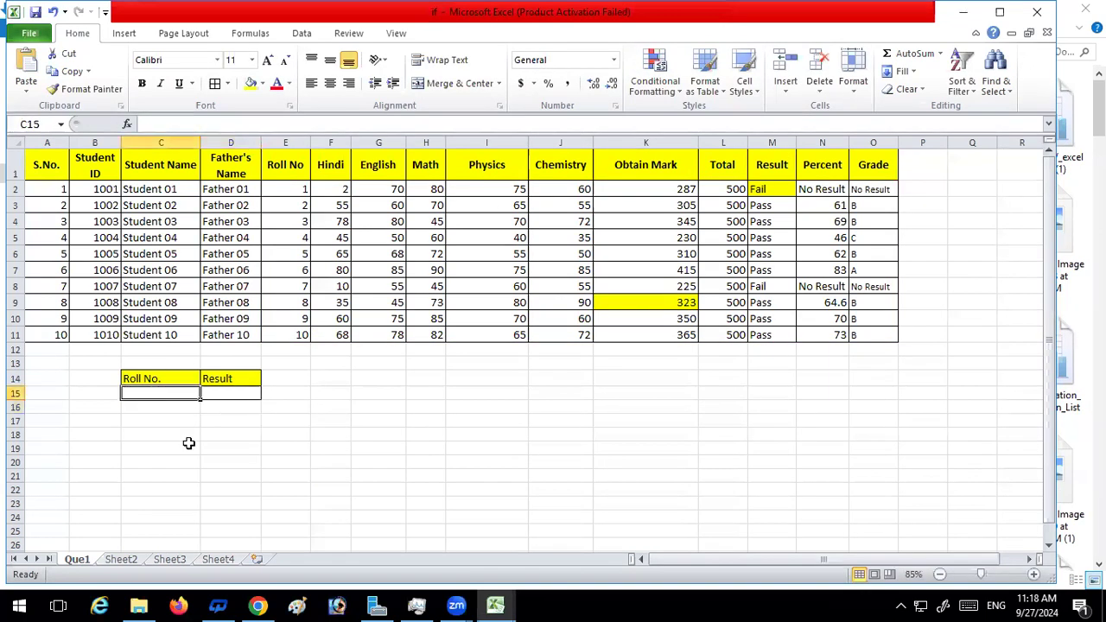
pyautogui.write('1')
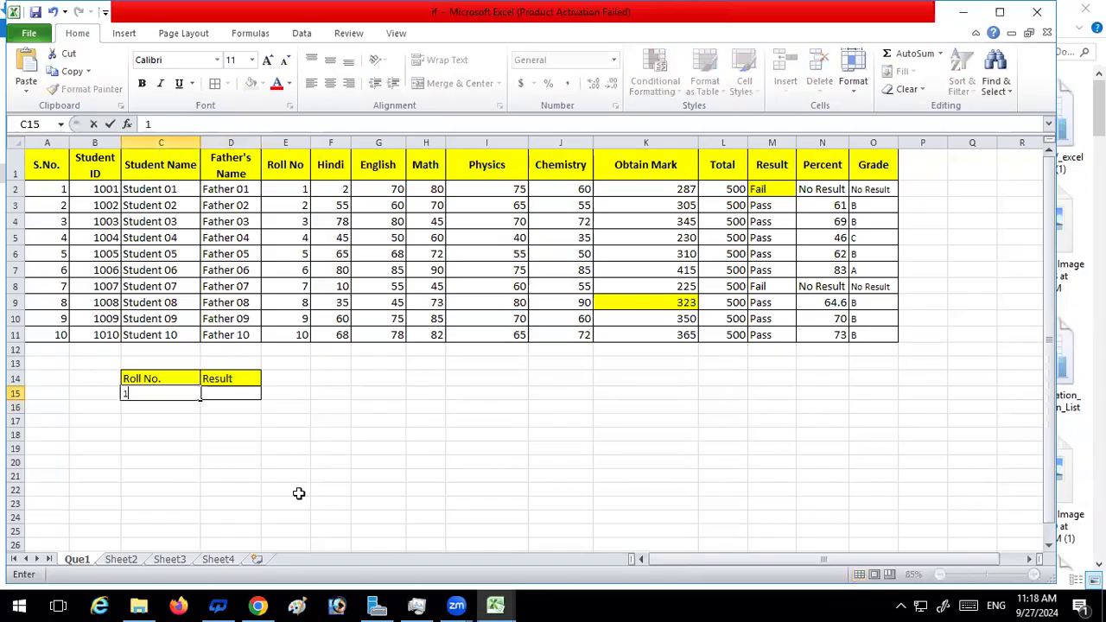
pyautogui.press('Return')
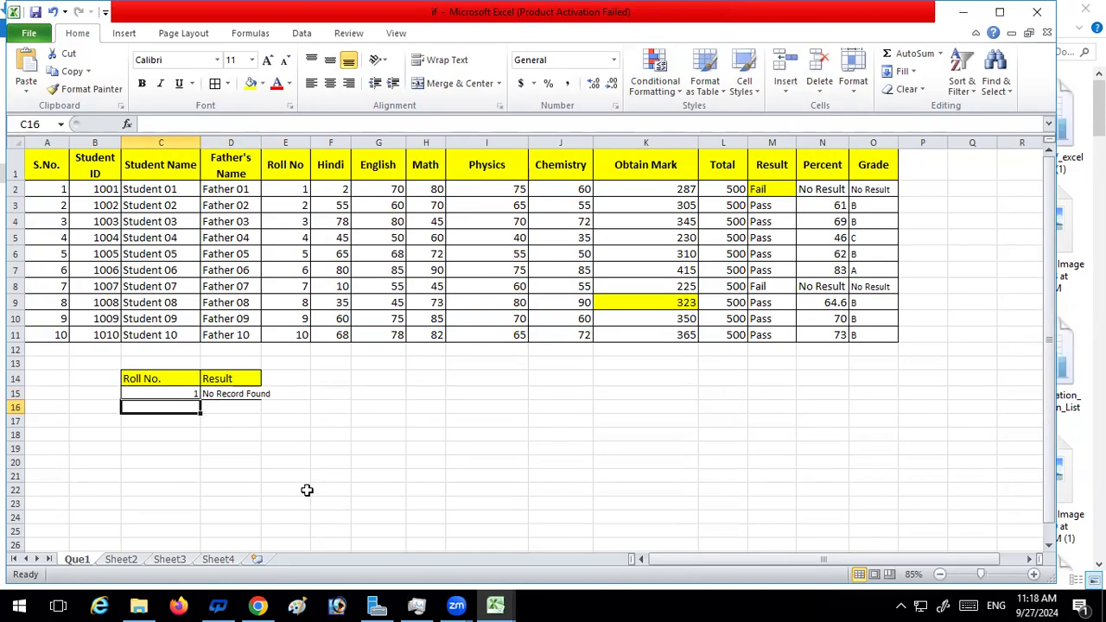
pyautogui.click(217, 396)
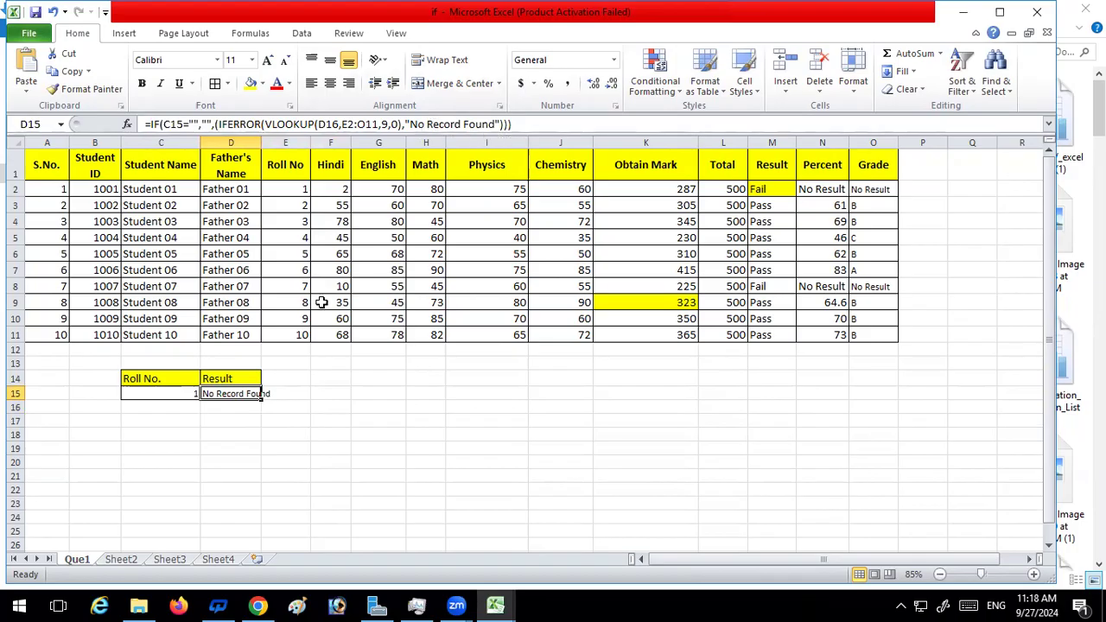
# Clear the test roll number from C15 and undo the pasted formula in D15
pyautogui.click(264, 447)
pyautogui.click(225, 394)
pyautogui.press('Left')
pyautogui.press('Delete')
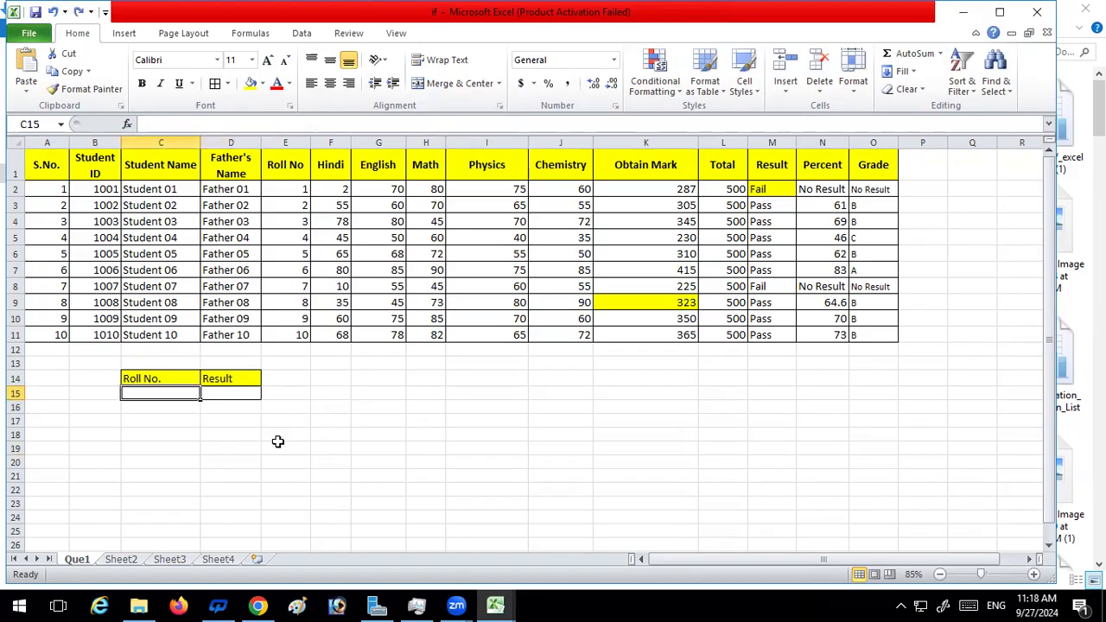
pyautogui.press('Right')
pyautogui.click(272, 472)
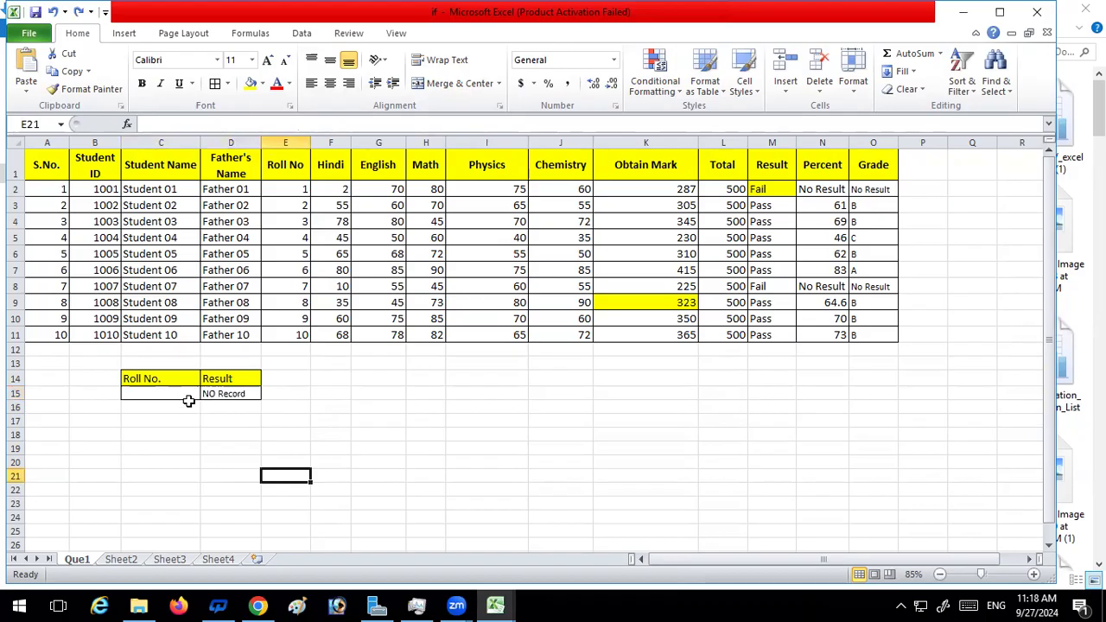
# Insert an IF before the IFERROR in D15's formula, with C15="" as its logical test
pyautogui.click(221, 391)
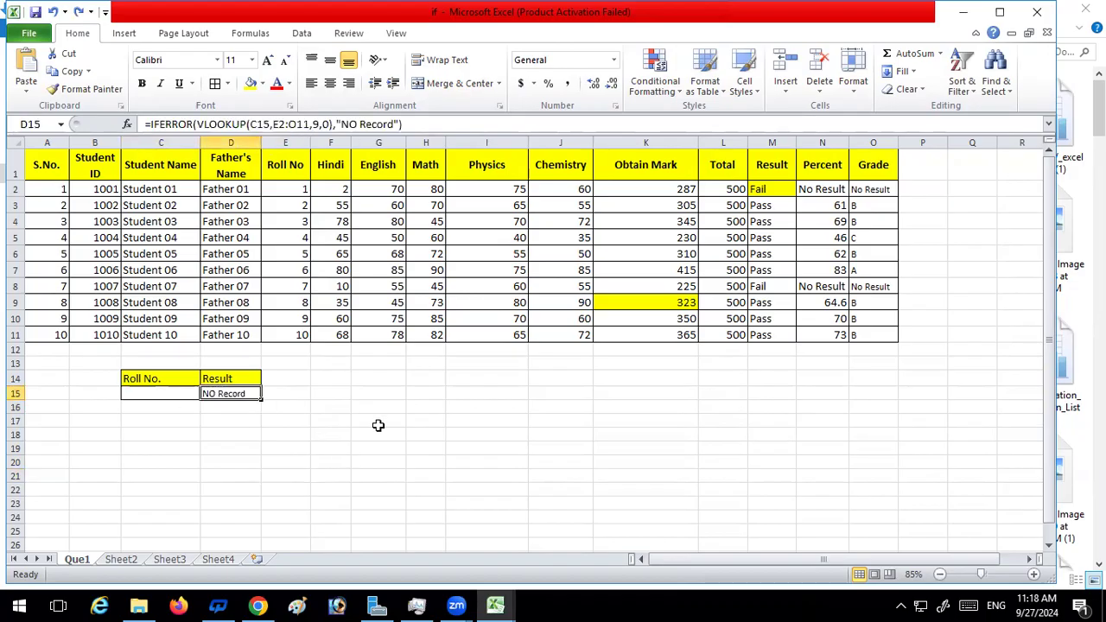
pyautogui.click(425, 123)
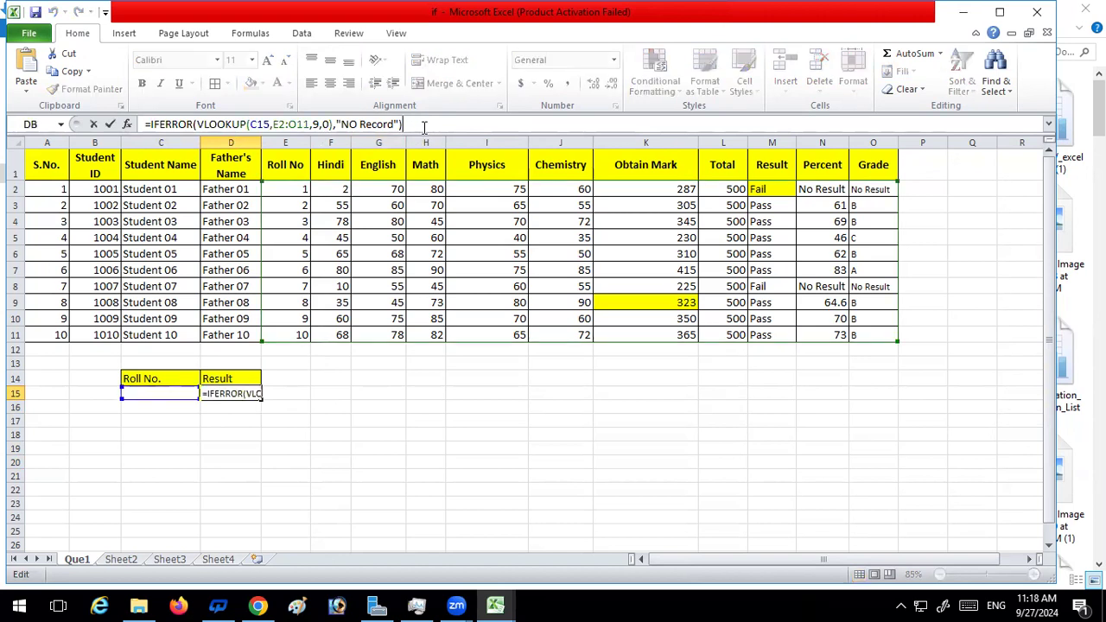
pyautogui.click(150, 123)
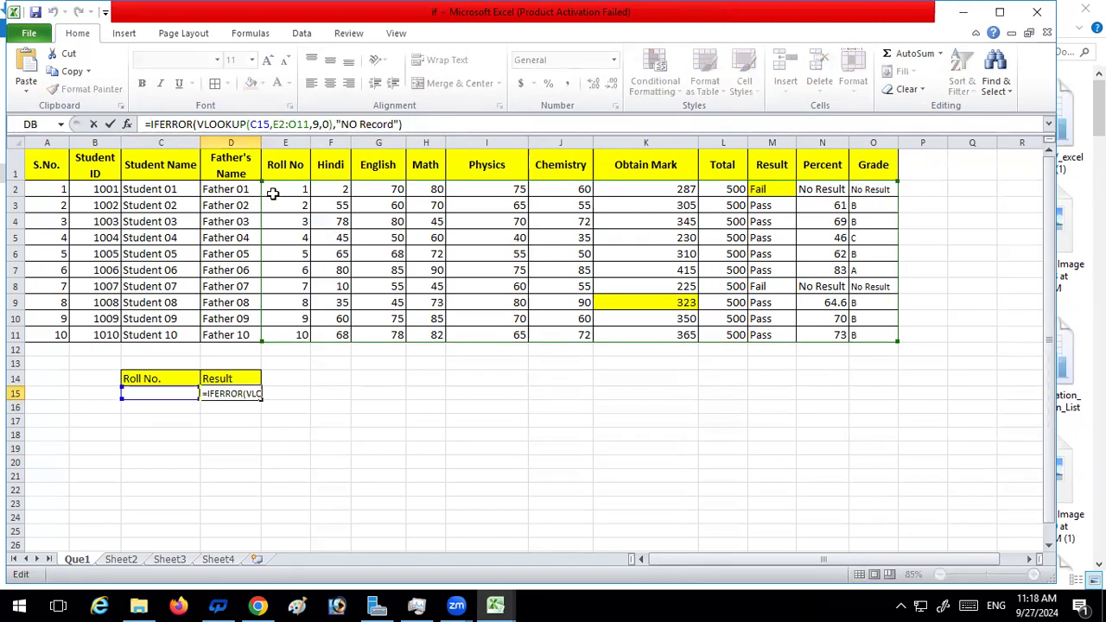
pyautogui.write('if')
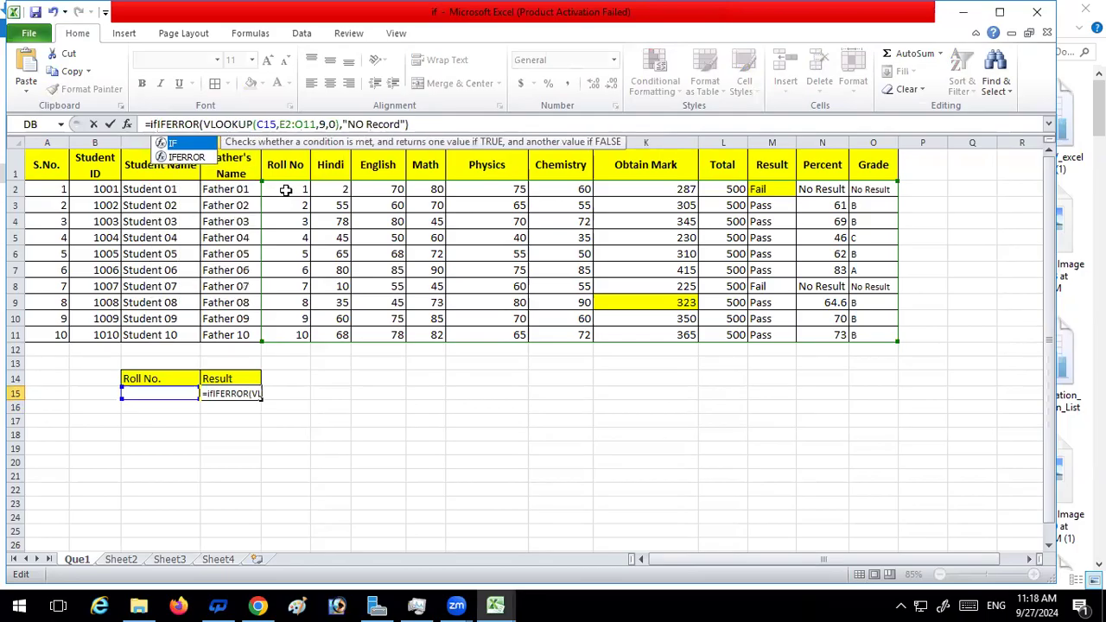
pyautogui.write('(')
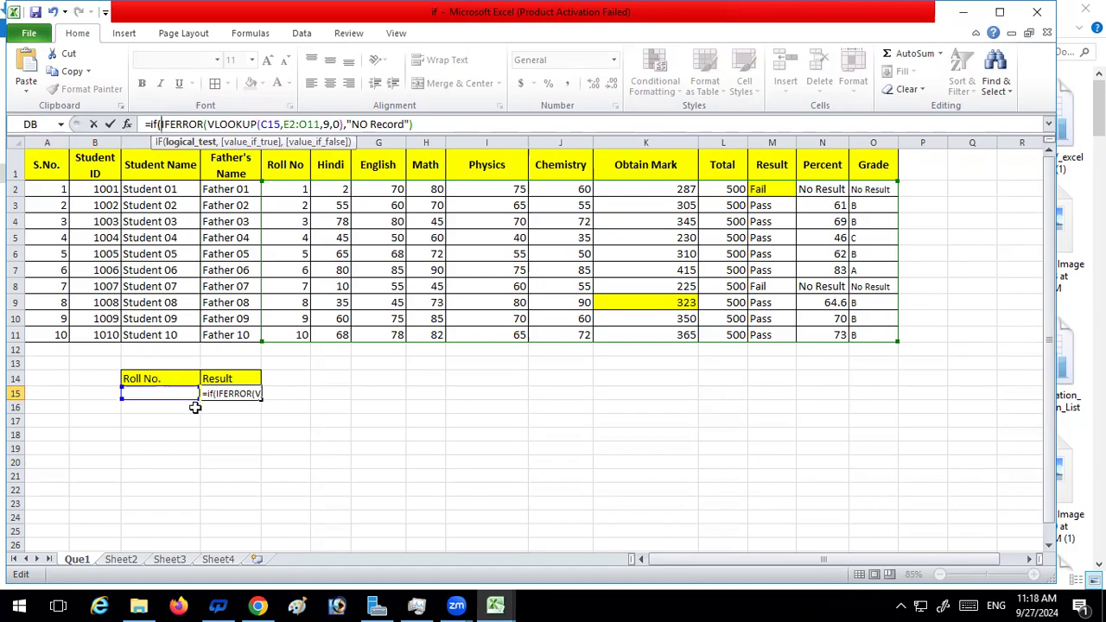
pyautogui.click(171, 393)
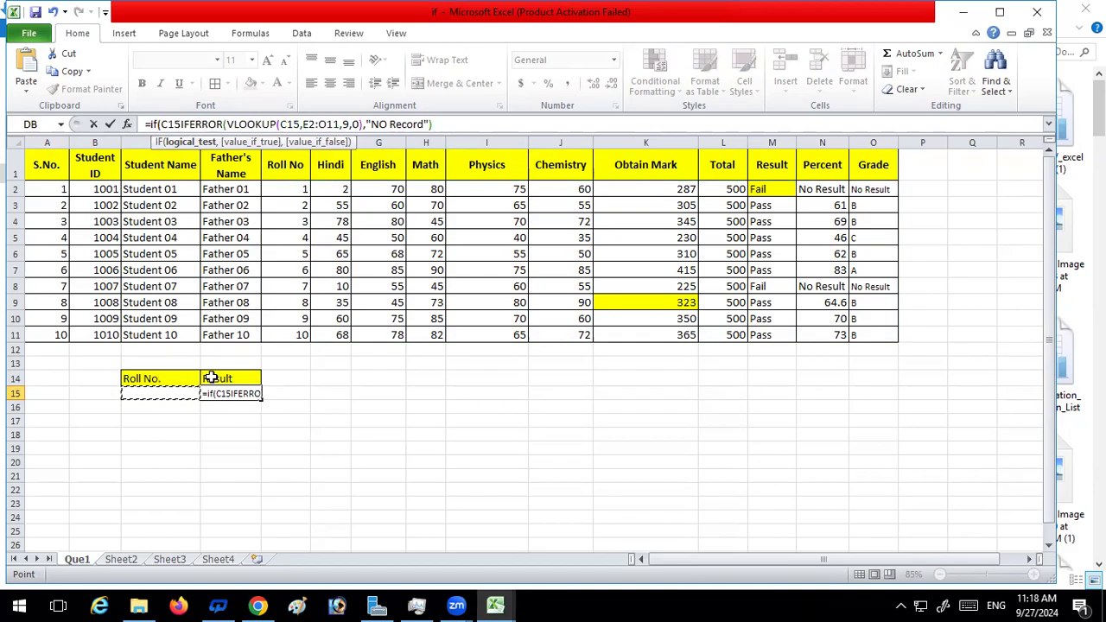
pyautogui.write('=')
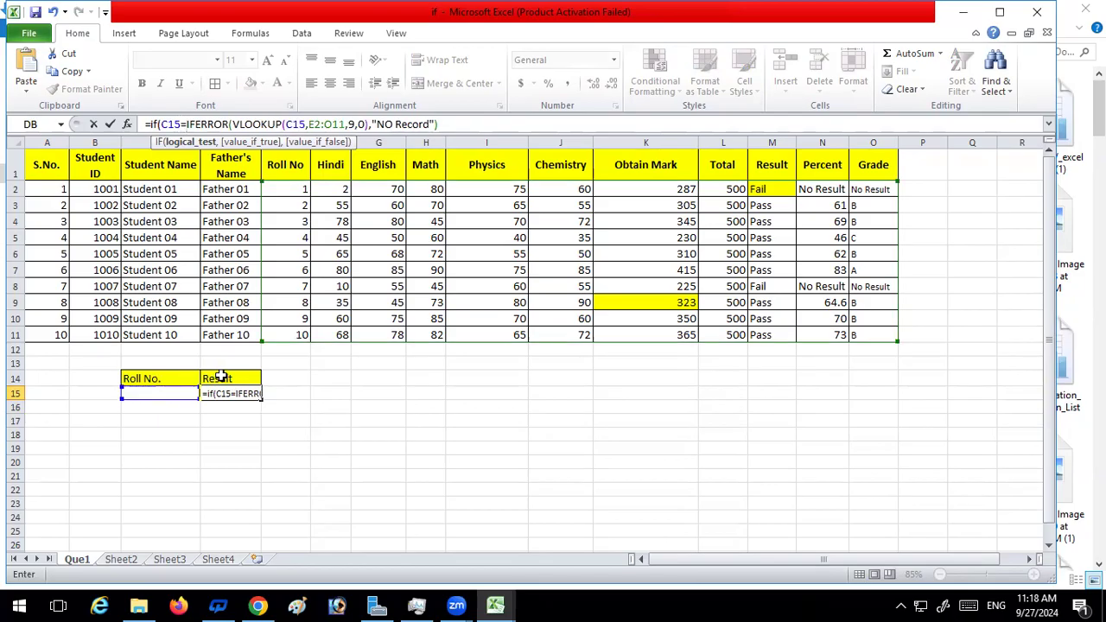
pyautogui.write('""')
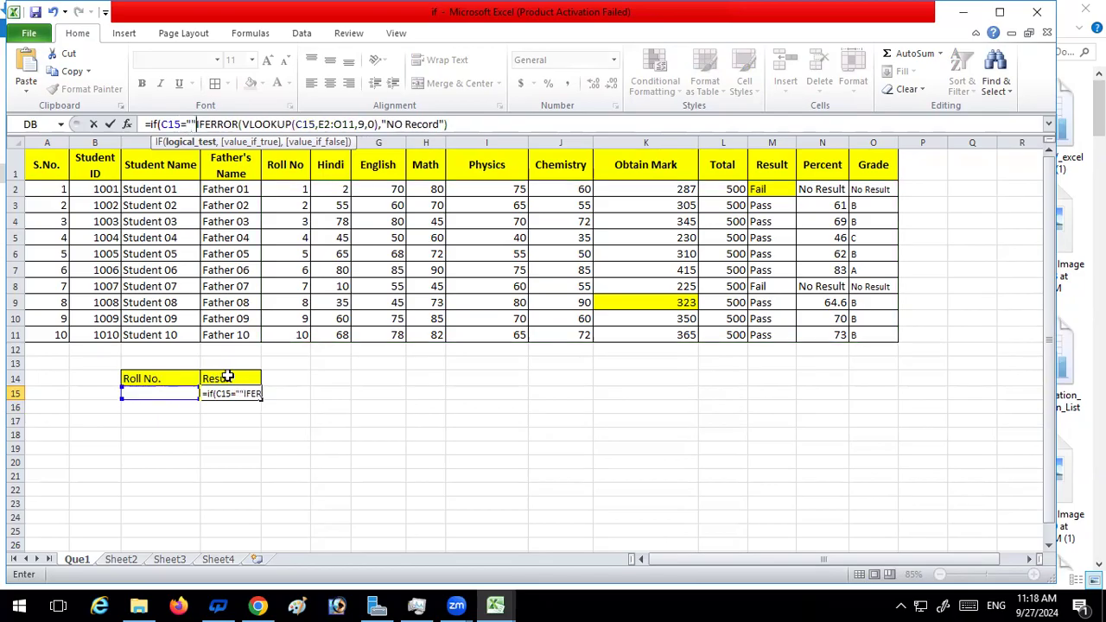
pyautogui.write(',"",')
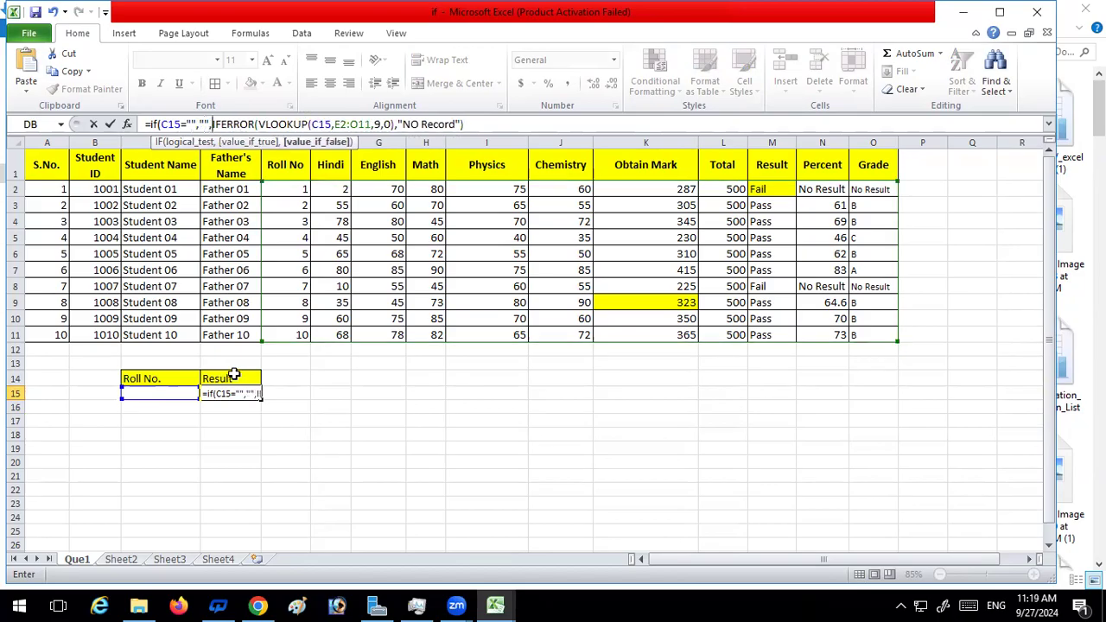
pyautogui.write('(')
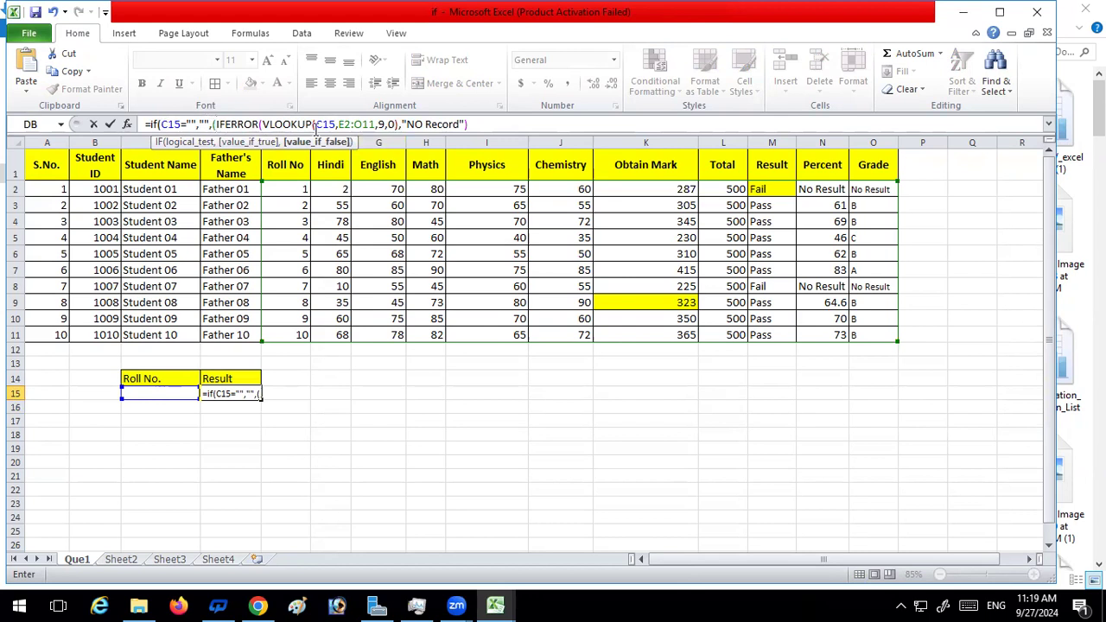
# Set "" as the IF's true value, enclose the IFERROR lookup in parentheses as its false value, and enter the formula
pyautogui.click(497, 126)
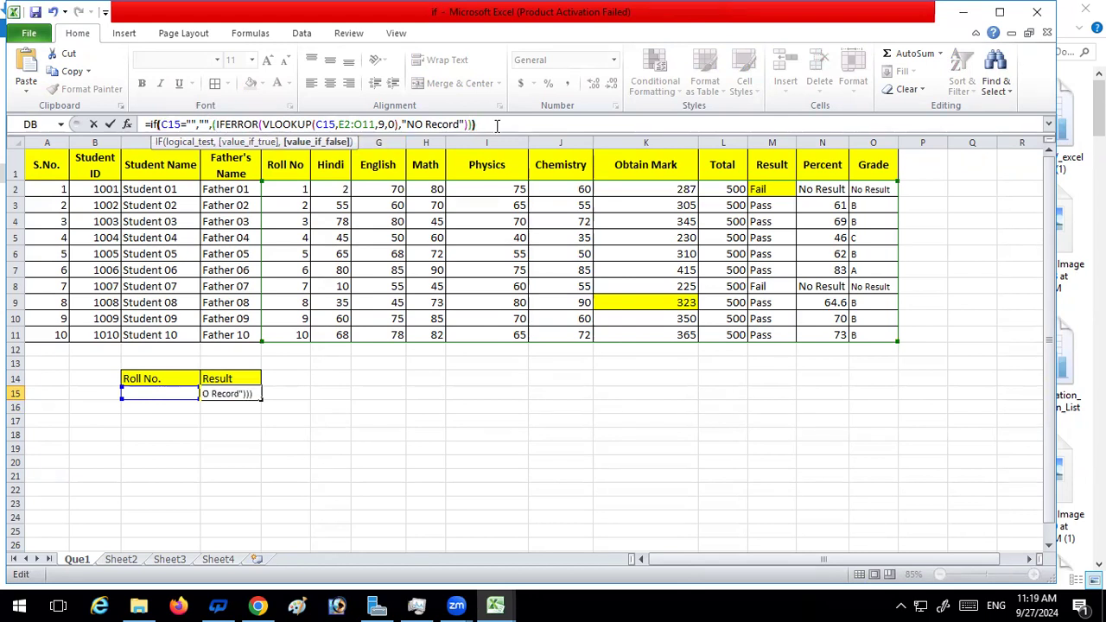
pyautogui.press('Return')
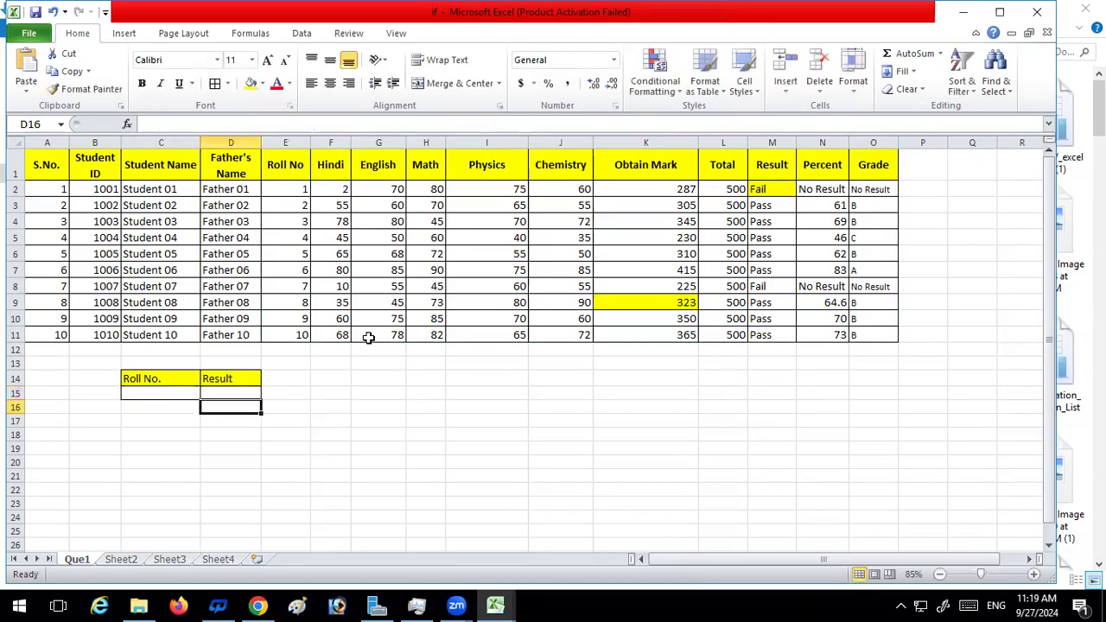
# Test the result lookup by entering roll number 2 and then 10 in C15
pyautogui.click(167, 389)
pyautogui.write('1')
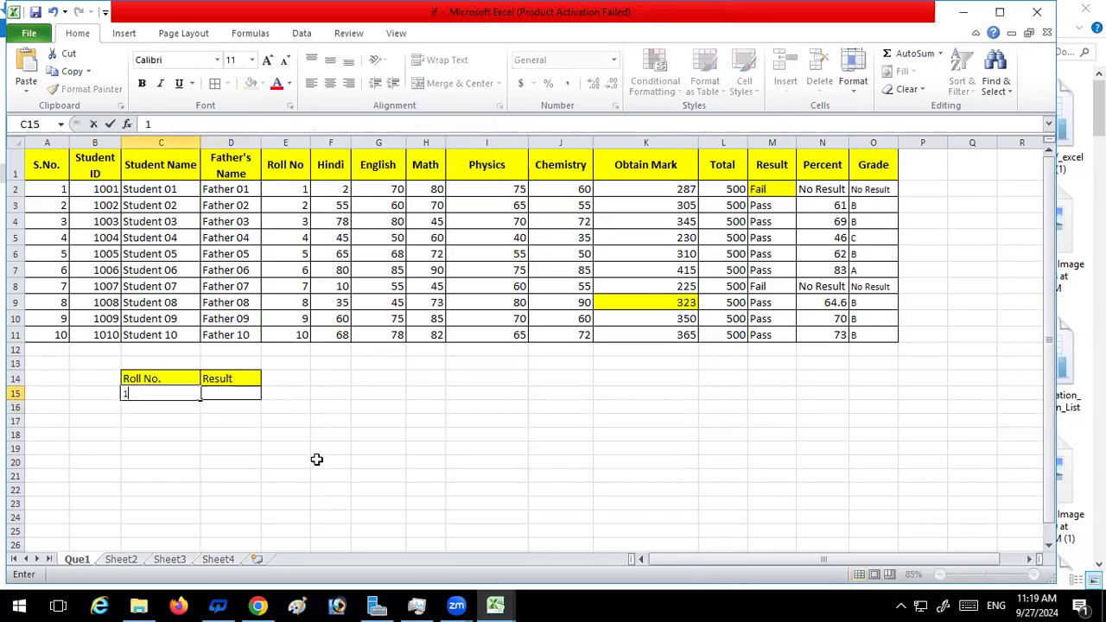
pyautogui.press('BackSpace')
pyautogui.write('2')
pyautogui.press('Return')
pyautogui.click(179, 391)
pyautogui.write('1')
pyautogui.moveTo(461, 605)
pyautogui.write('0')
pyautogui.press('Return')
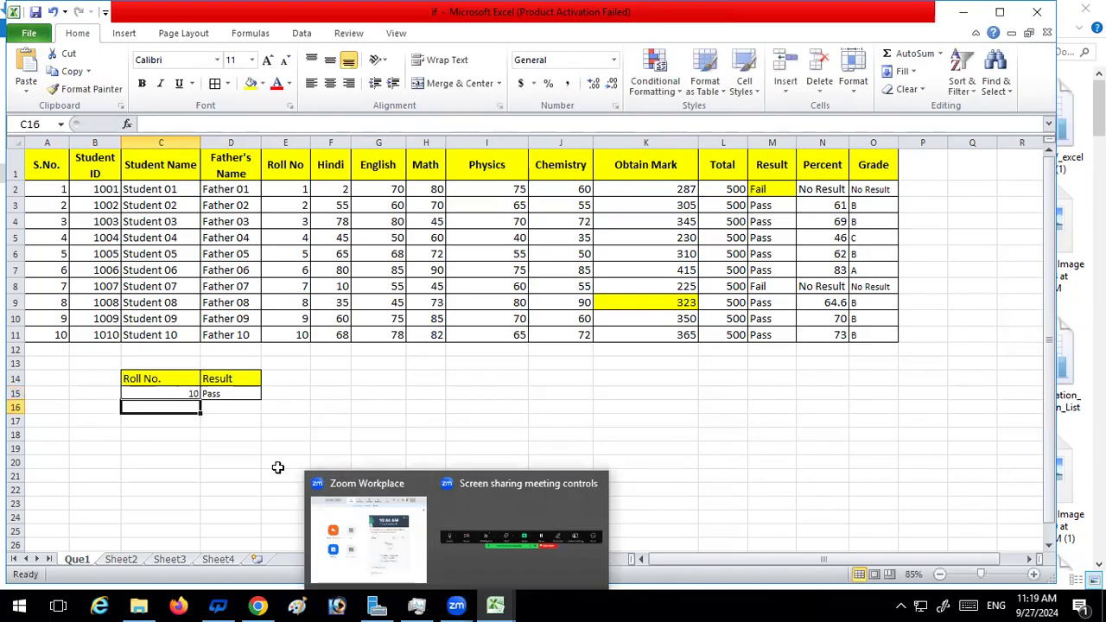
pyautogui.click(177, 391)
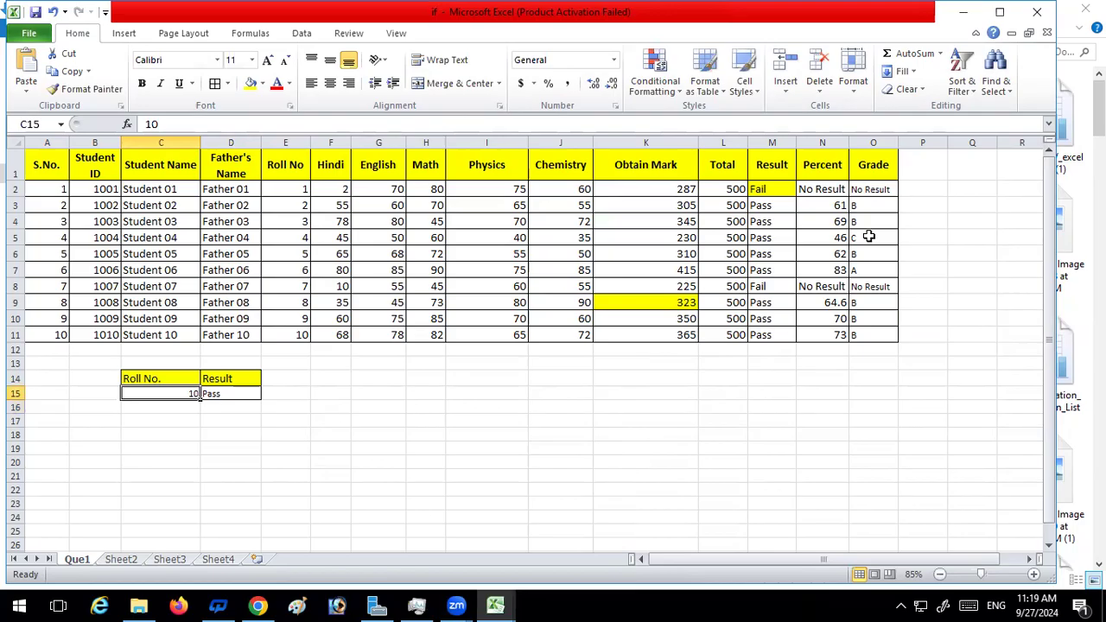
pyautogui.click(755, 287)
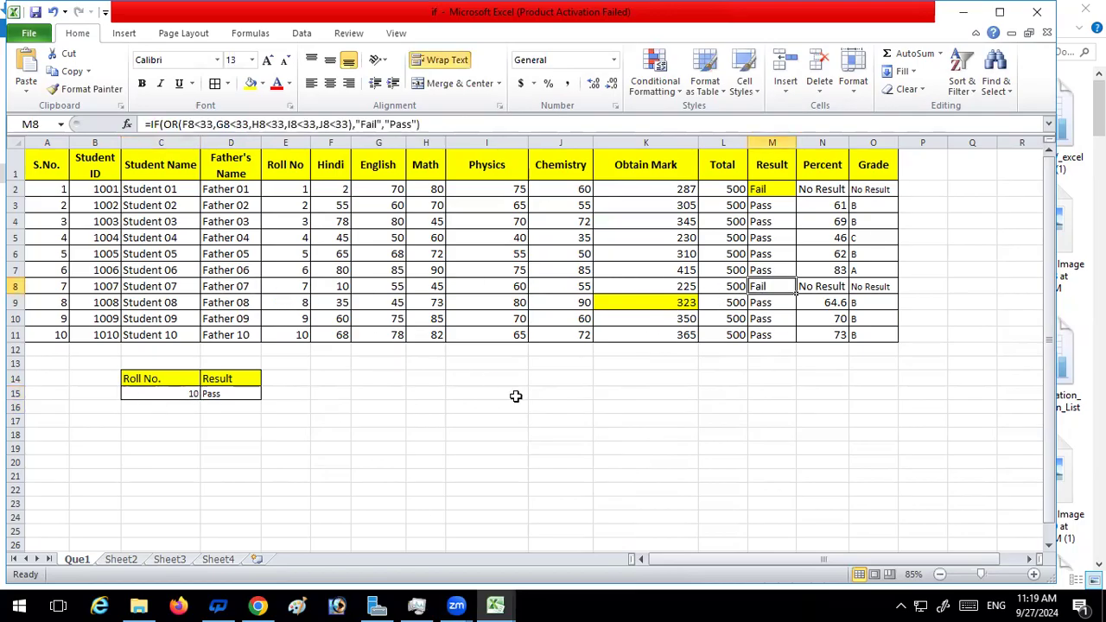
pyautogui.write('7')
pyautogui.click(183, 448)
pyautogui.click(183, 396)
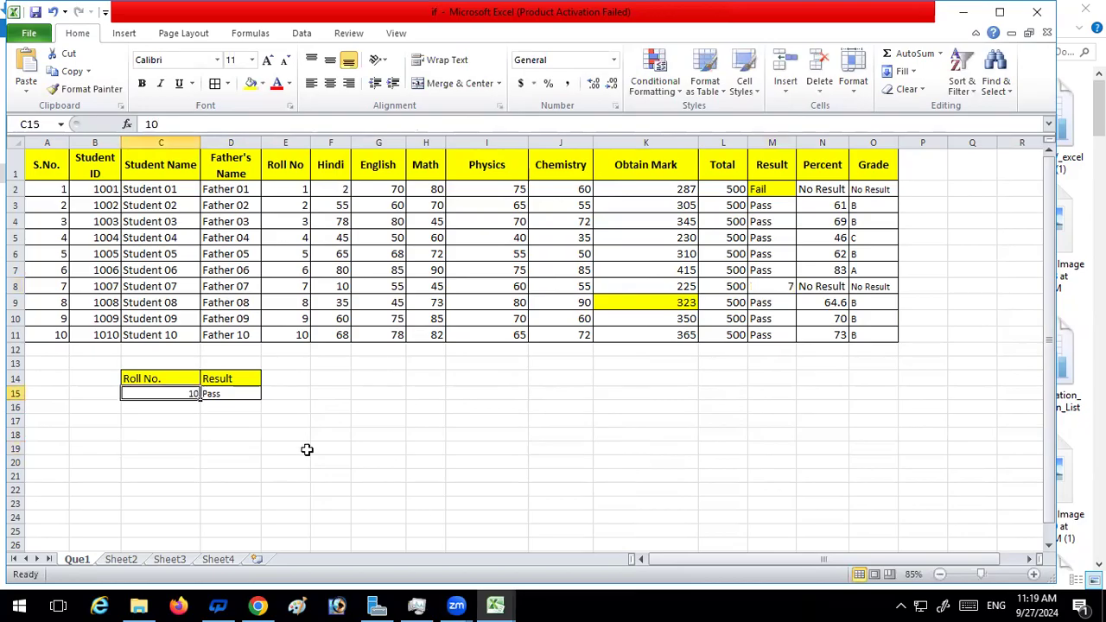
pyautogui.hotkey('ctrl', 'z')
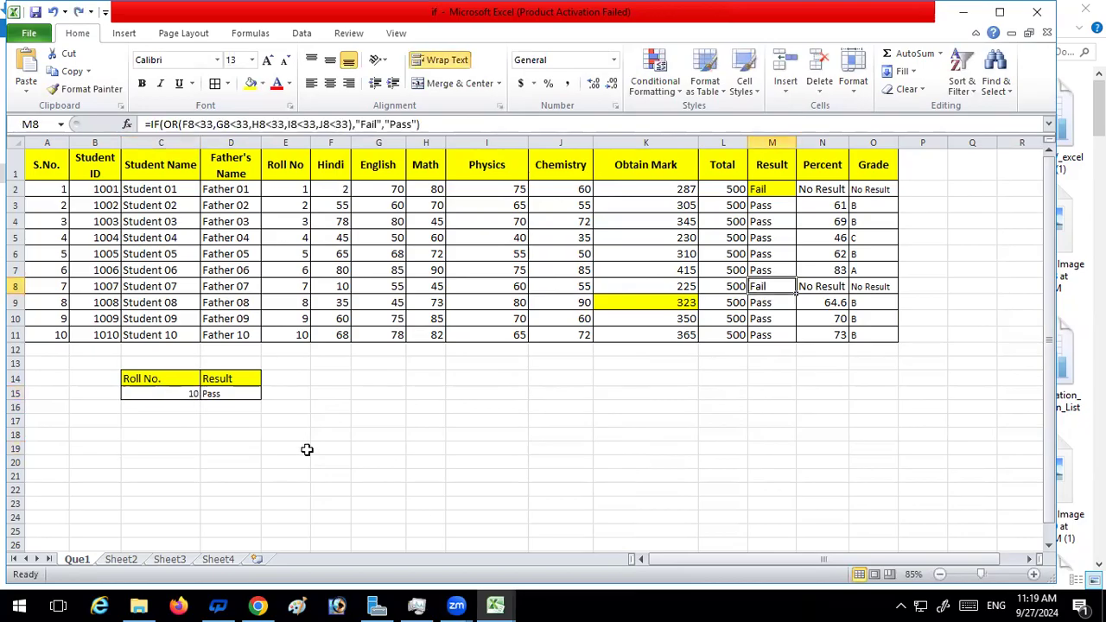
# Test the lookup in C15 with roll number 7, followed by the unlisted roll number 70
pyautogui.click(190, 394)
pyautogui.write('7')
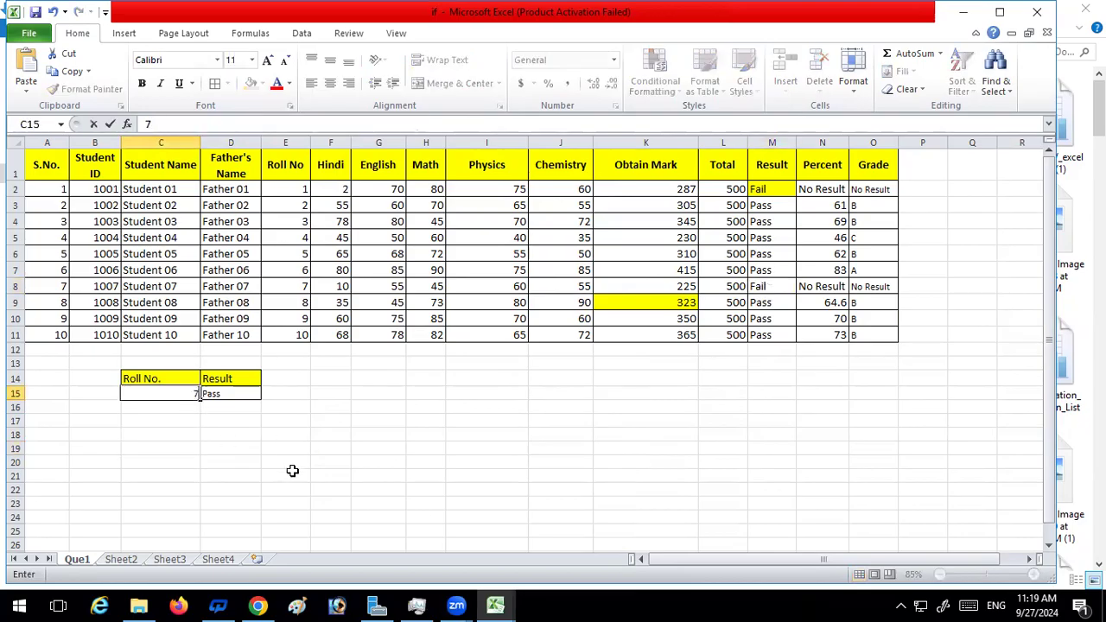
pyautogui.press('Return')
pyautogui.click(192, 395)
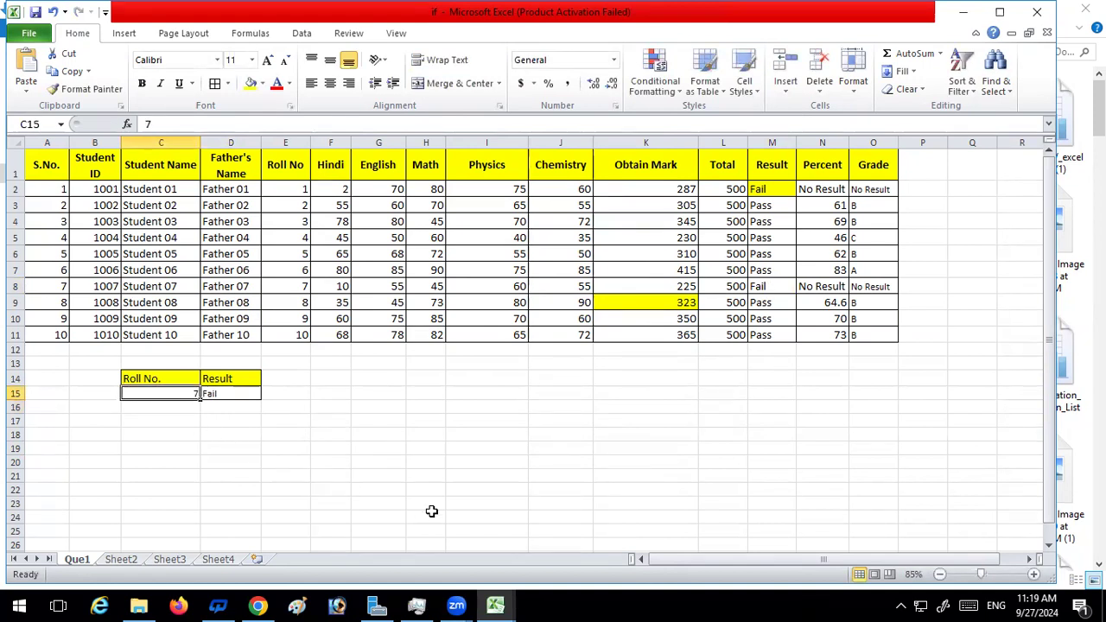
pyautogui.write('70')
pyautogui.press('Return')
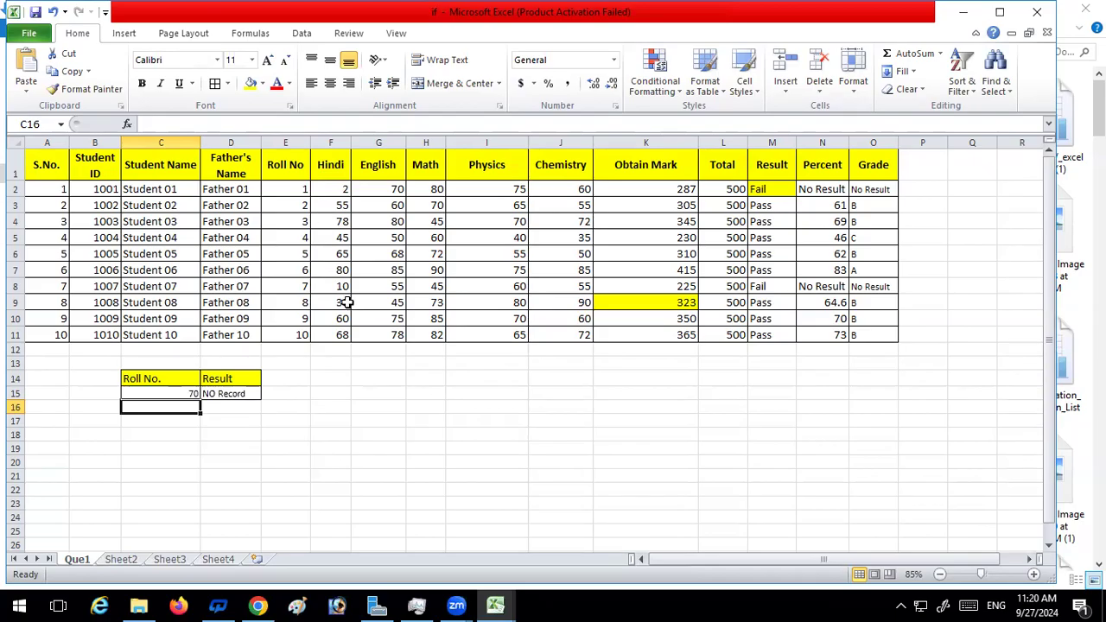
# Review the VLOOKUP and IFERROR formula explanations in the Sheet4 text box
pyautogui.click(134, 560)
pyautogui.click(182, 560)
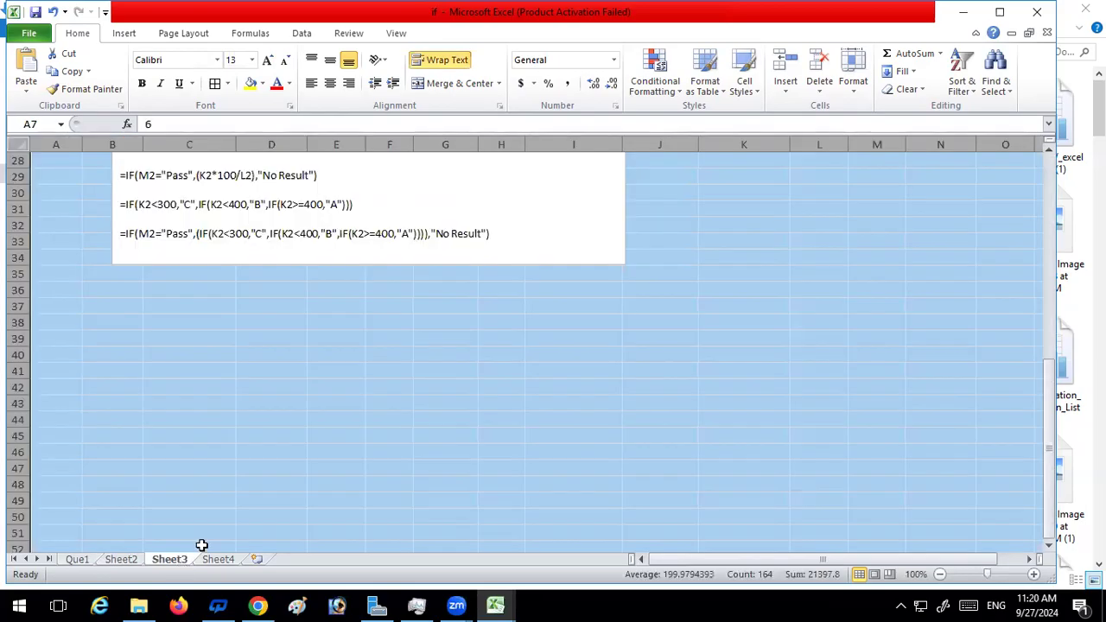
pyautogui.click(218, 560)
pyautogui.scroll(-6, 457, 327)
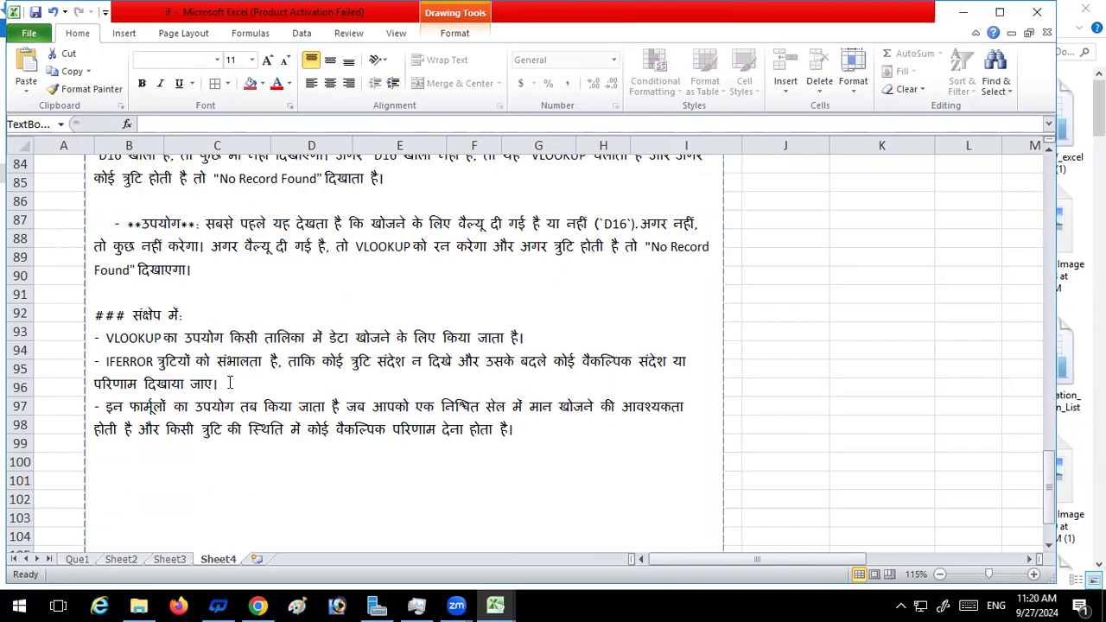
pyautogui.scroll(6, 375, 327)
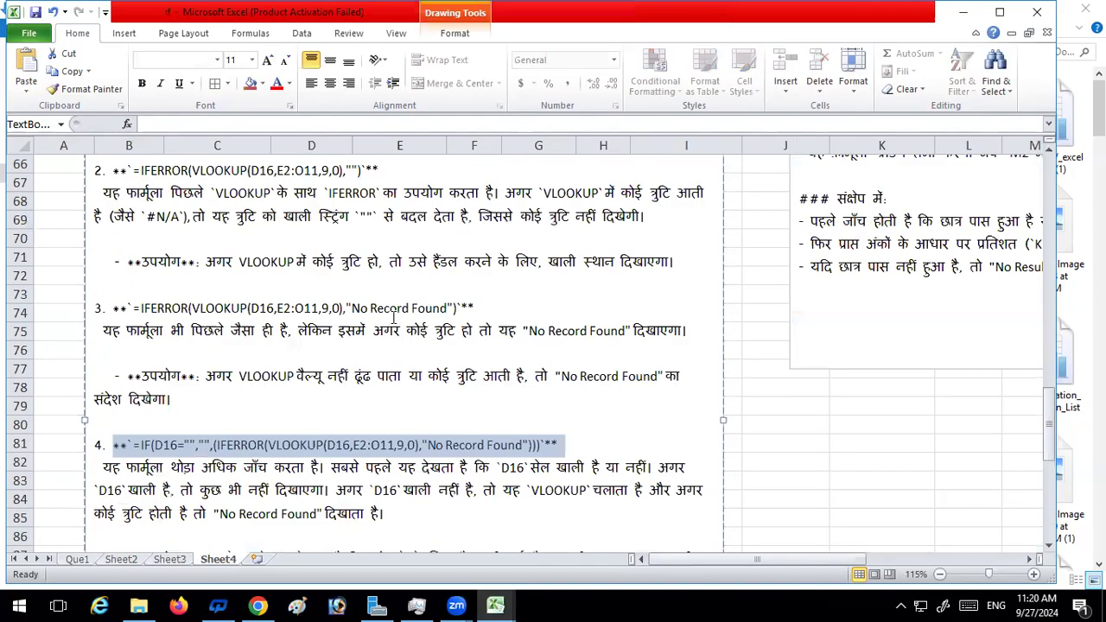
pyautogui.scroll(1, 393, 319)
pyautogui.scroll(4, 408, 276)
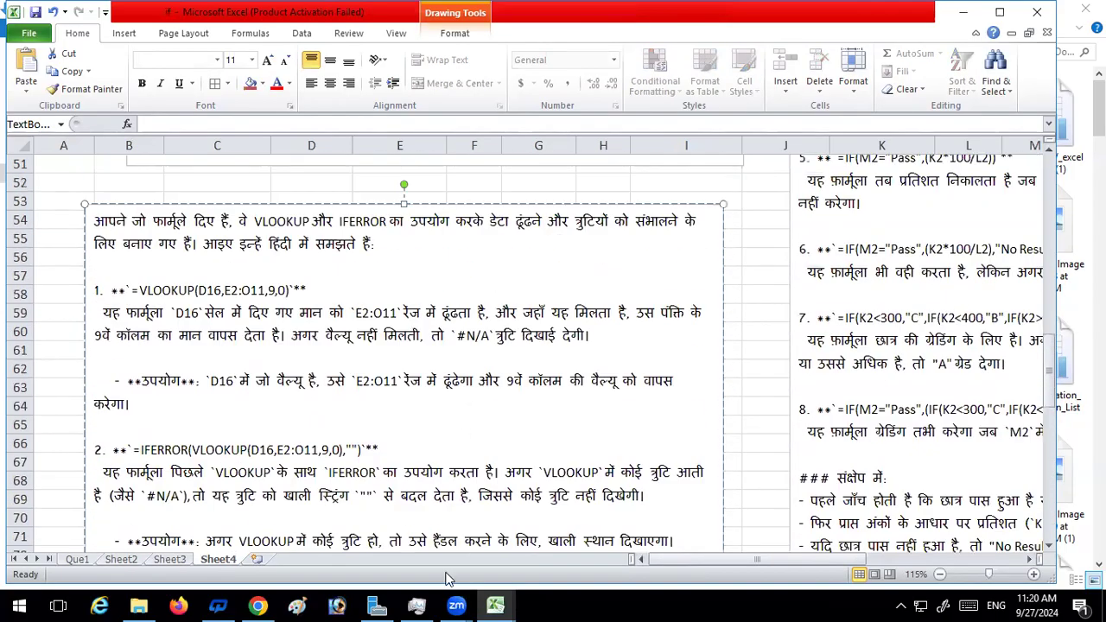
# Read through the numbered IF formula explanations for result, percentage and grade in the other Sheet4 text box
pyautogui.moveTo(706, 561); pyautogui.dragTo(835, 559)
pyautogui.scroll(8, 457, 367)
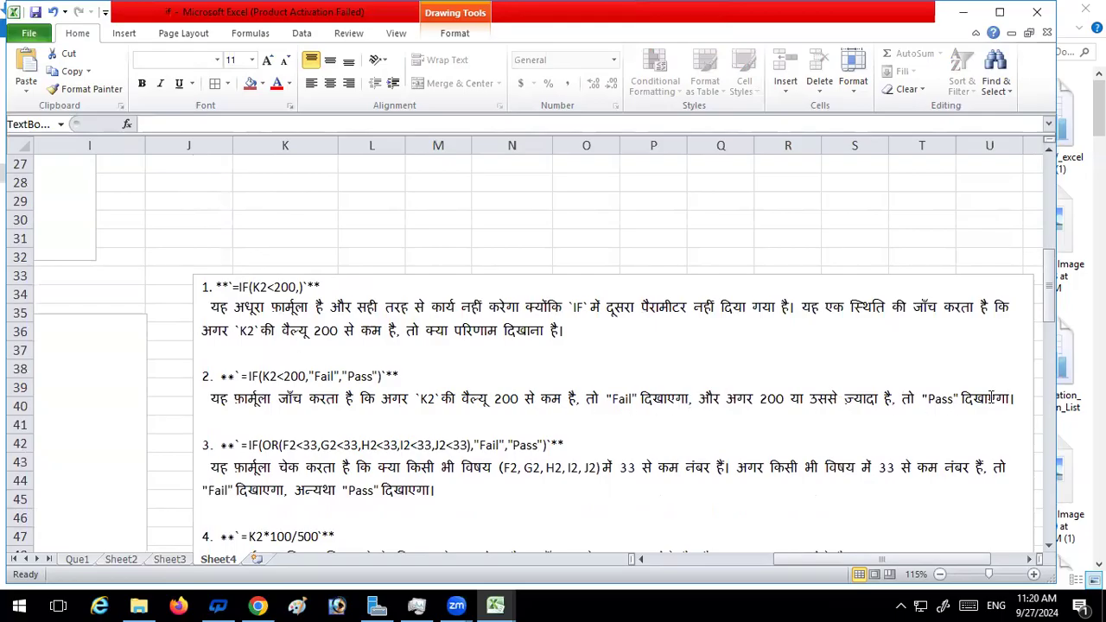
pyautogui.scroll(-1, 992, 395)
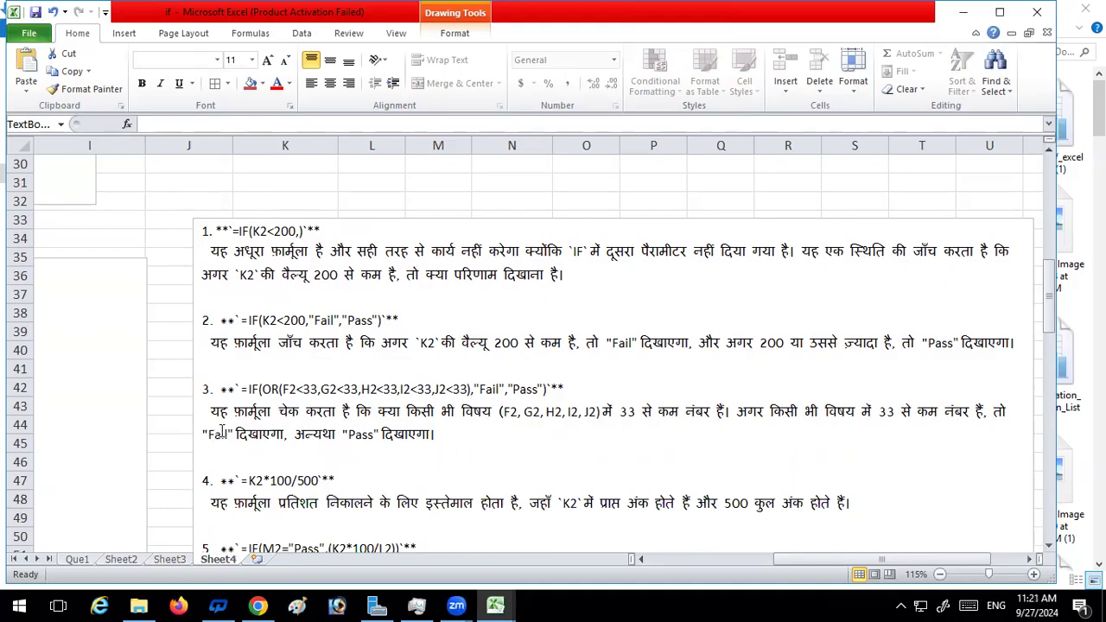
pyautogui.scroll(-1, 515, 439)
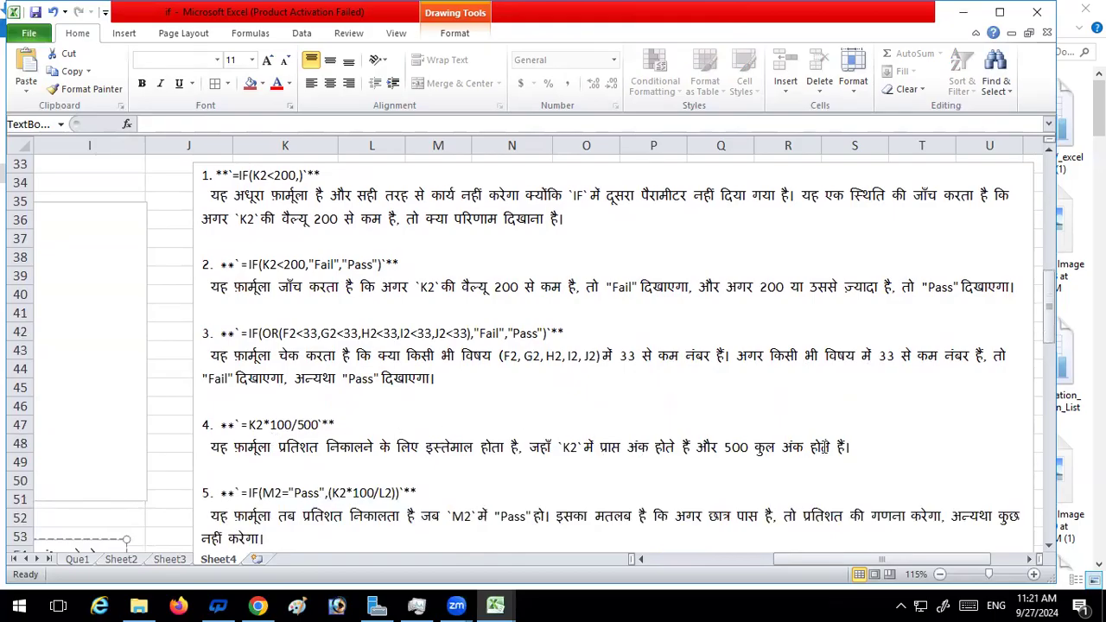
pyautogui.scroll(-1, 824, 447)
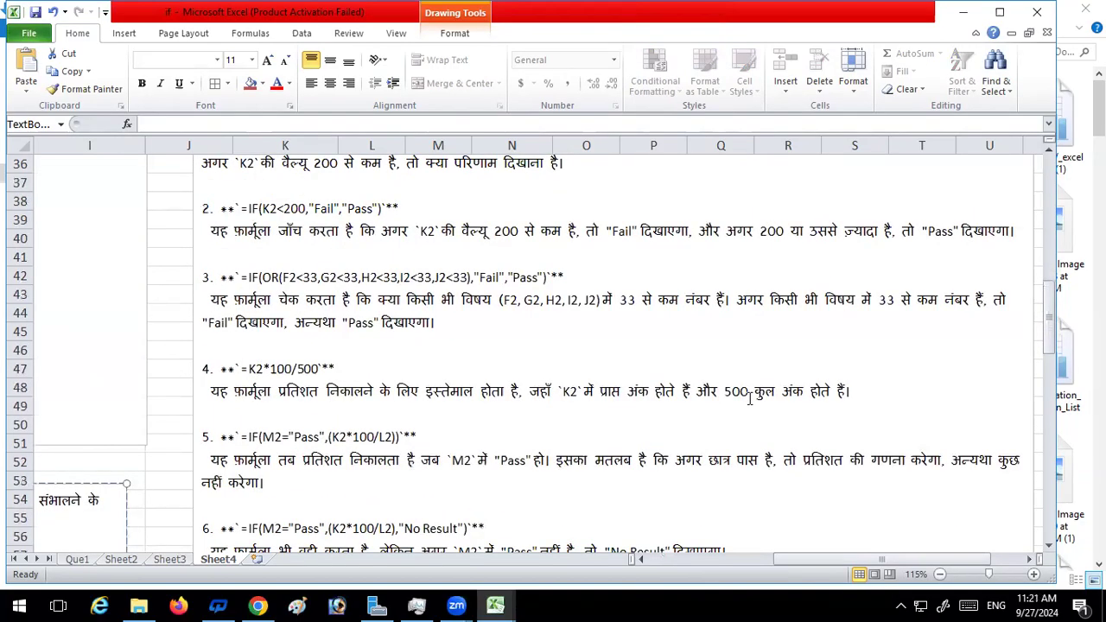
pyautogui.scroll(-1, 556, 432)
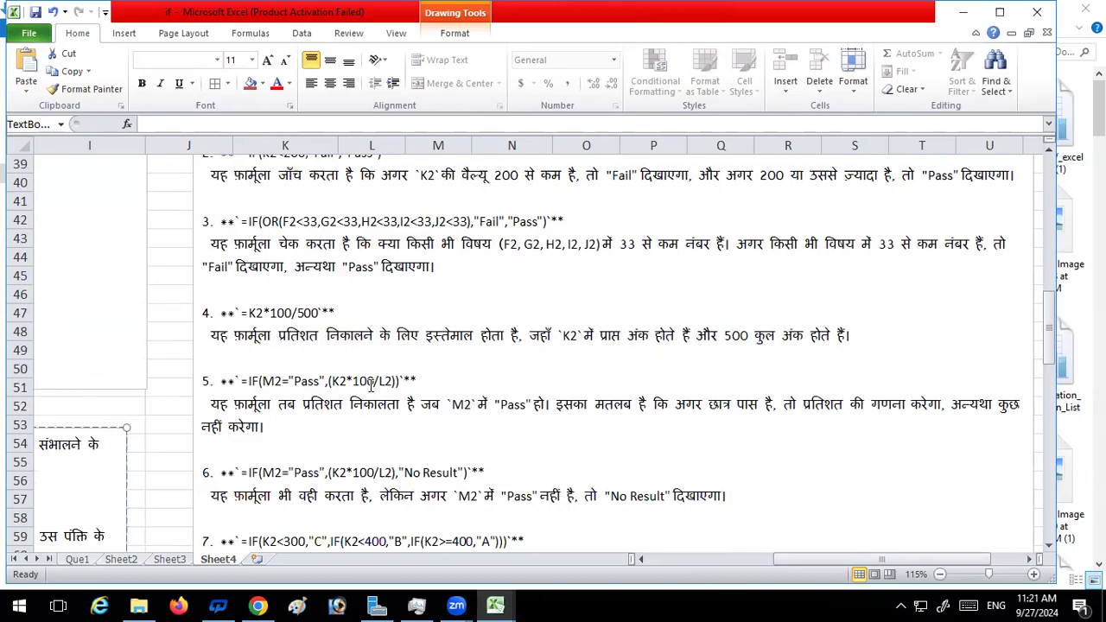
pyautogui.scroll(-1, 670, 413)
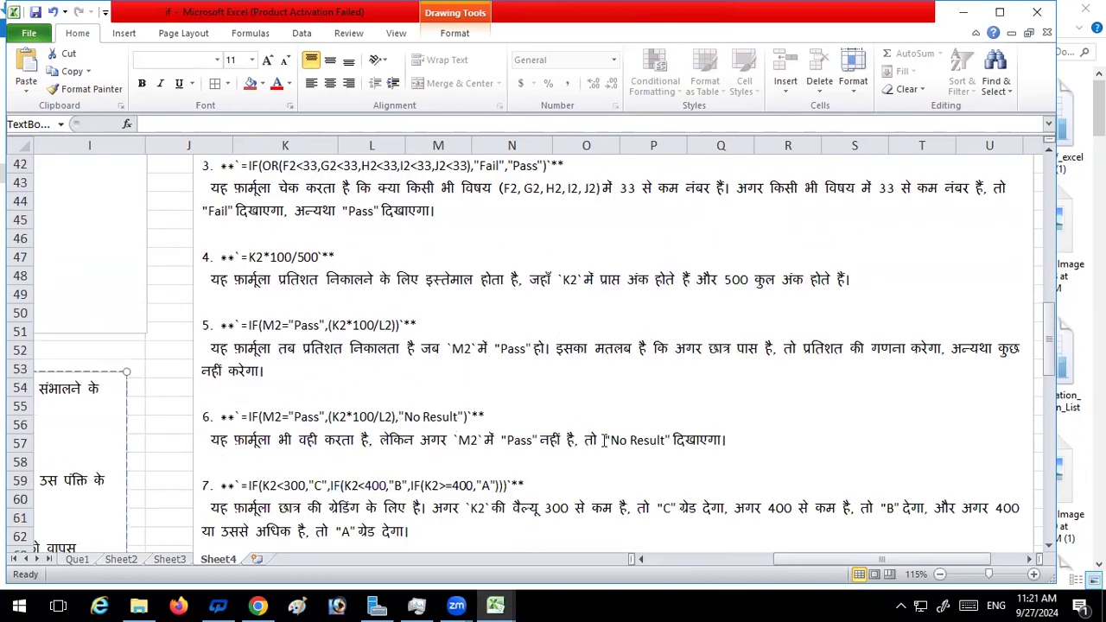
pyautogui.scroll(-4, 600, 433)
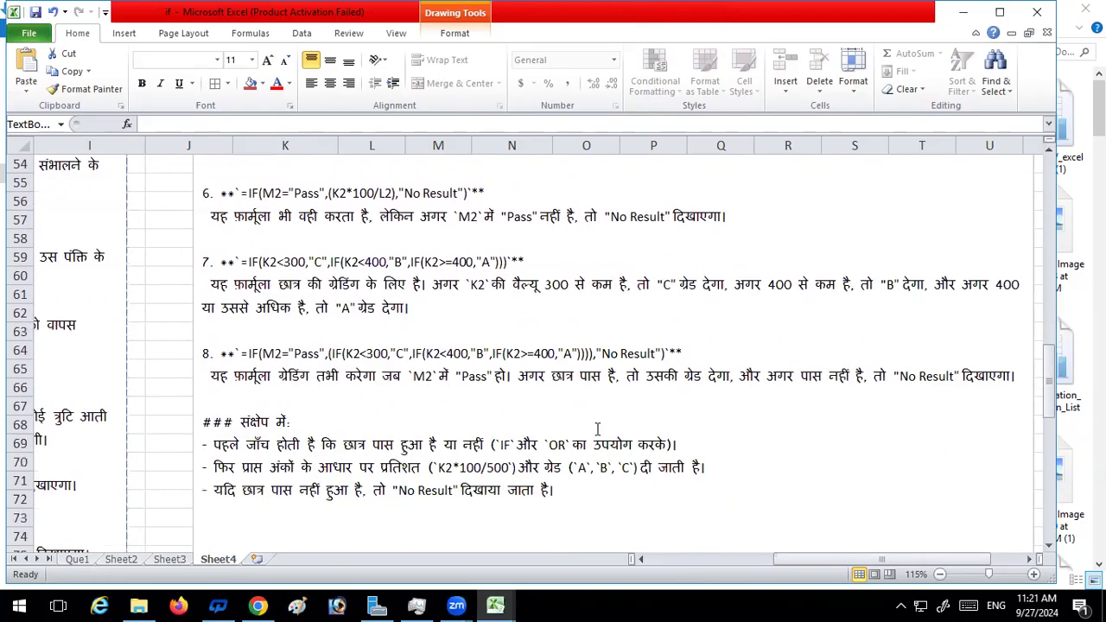
pyautogui.scroll(-2, 597, 429)
pyautogui.scroll(16, 597, 428)
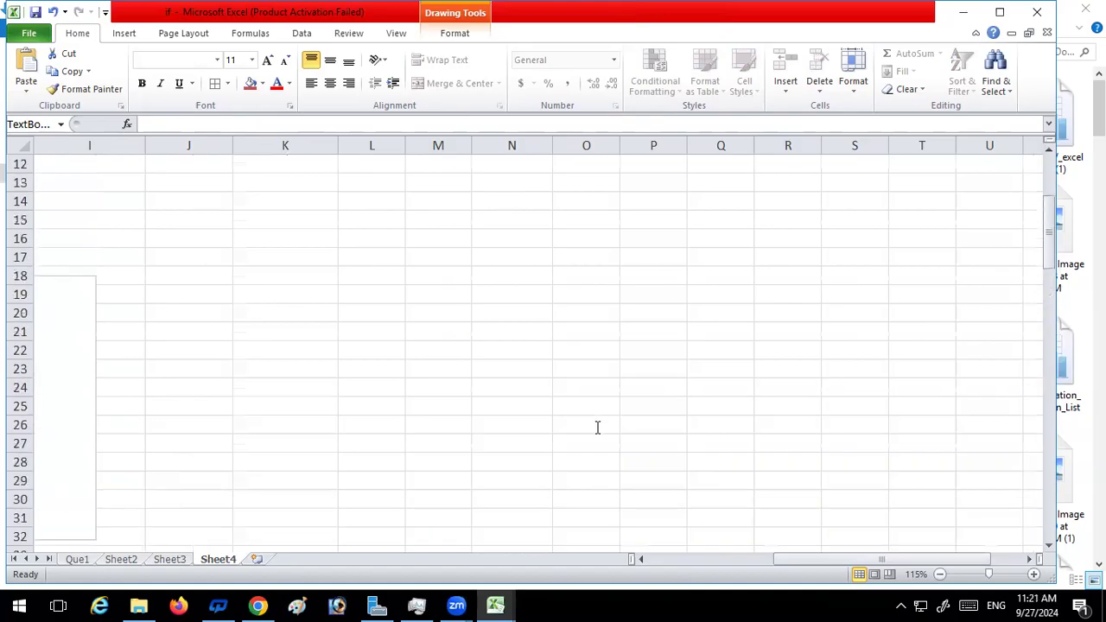
# Look back through Sheet3 and Sheet2, return to the Que1 sheet and select the empty cell I14
pyautogui.click(173, 560)
pyautogui.click(124, 560)
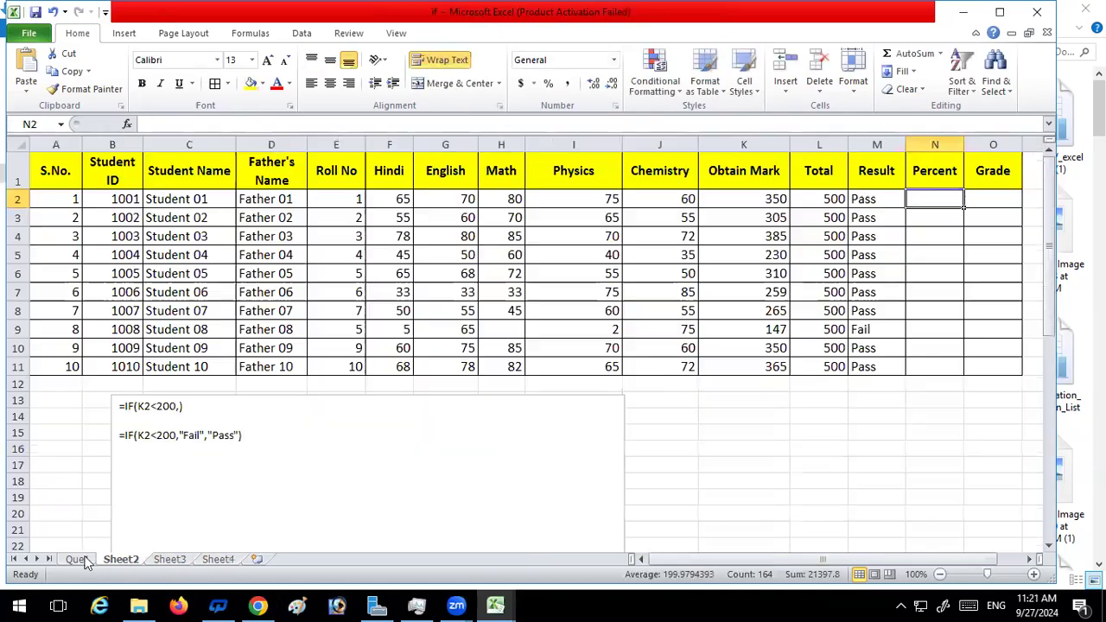
pyautogui.click(85, 560)
pyautogui.click(457, 378)
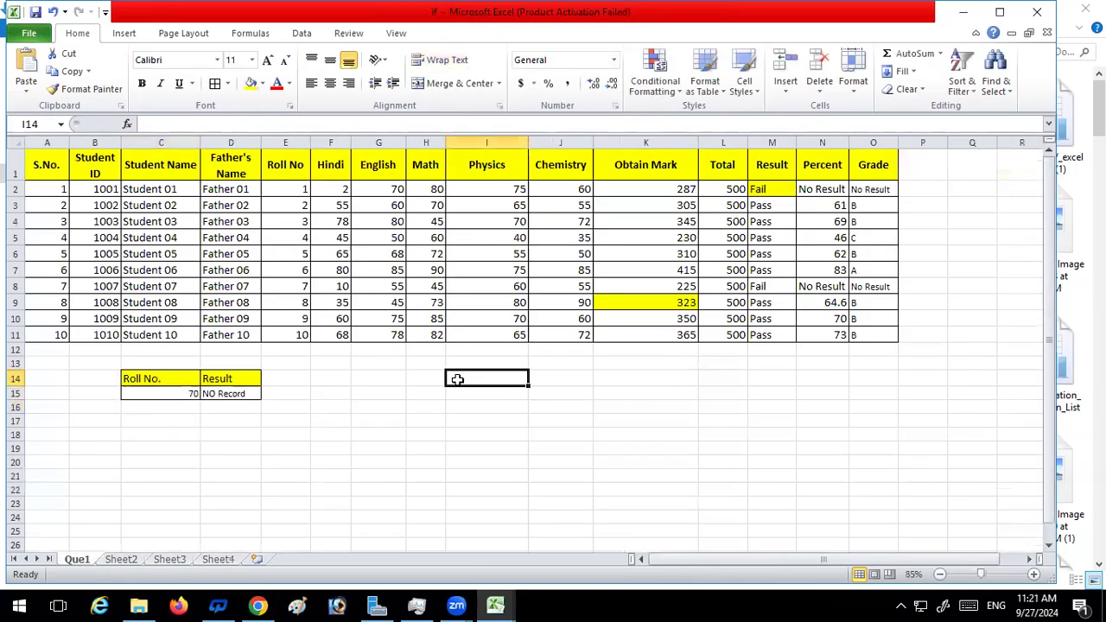